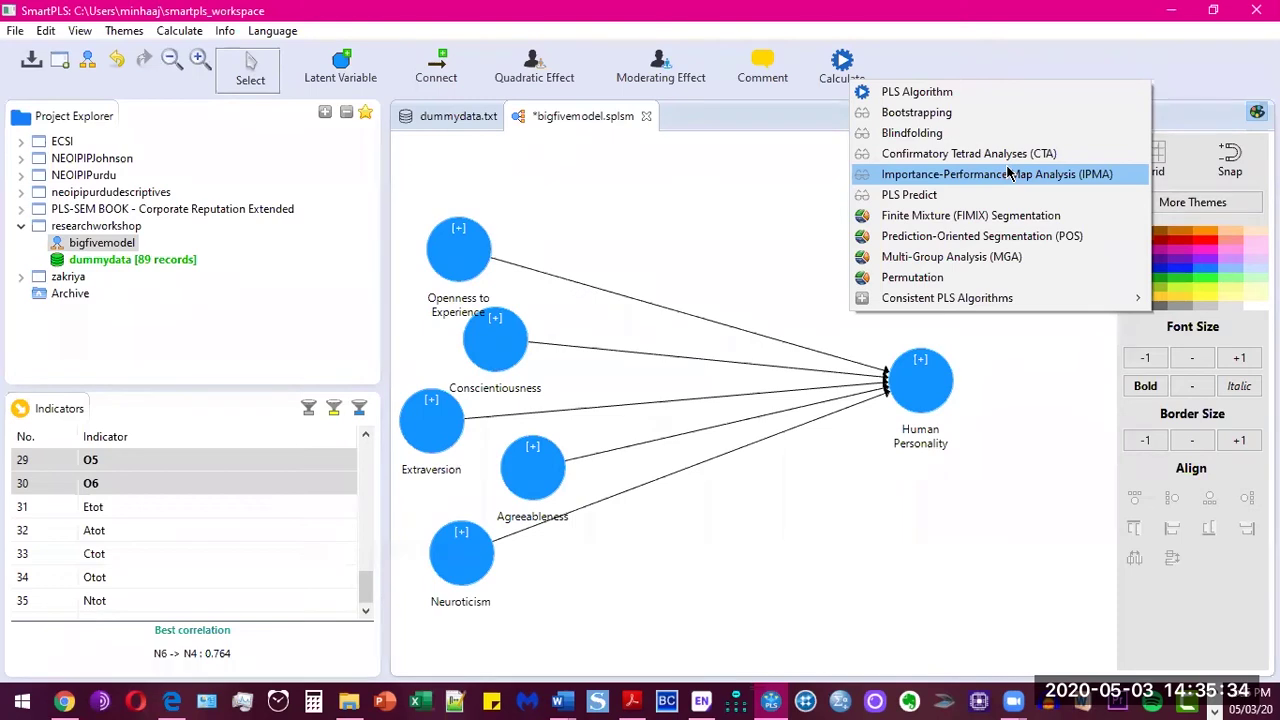
Step: Open the PLS Algorithm settings for the bigfivemodel and review the variables available as the weighting vector, leaving it empty
left_click(974, 98)
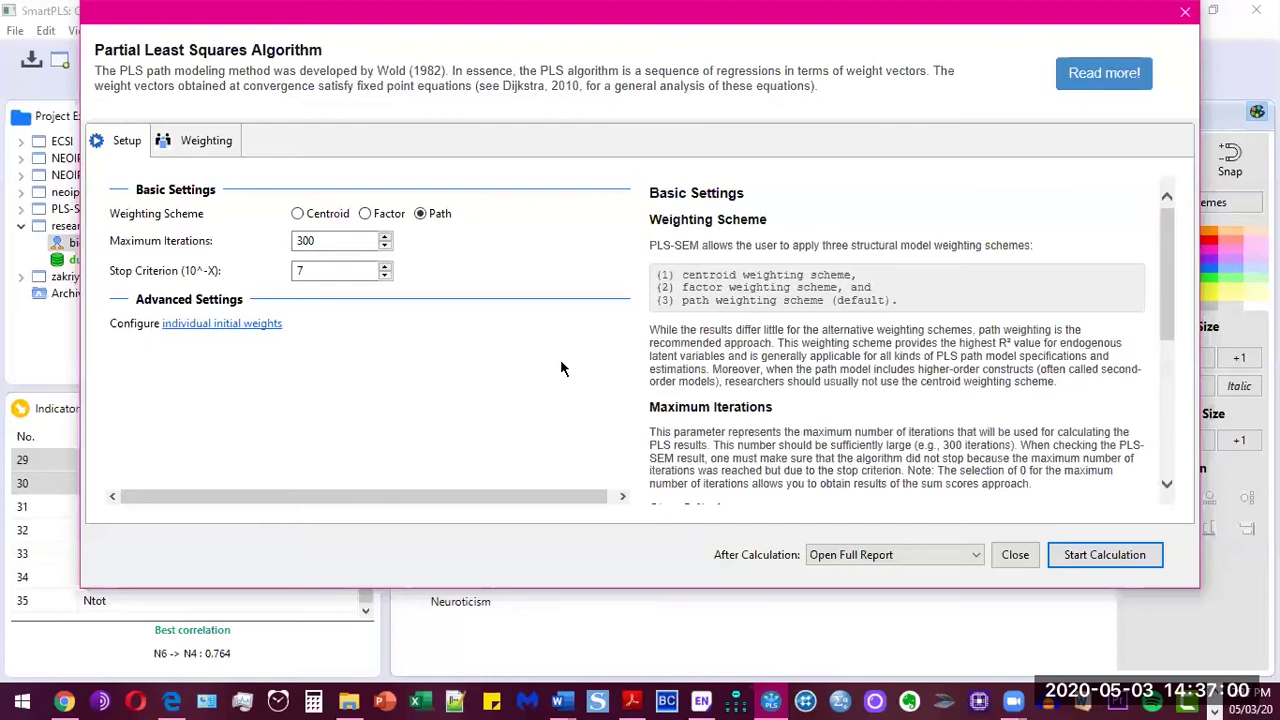
left_click(365, 214)
left_click(206, 145)
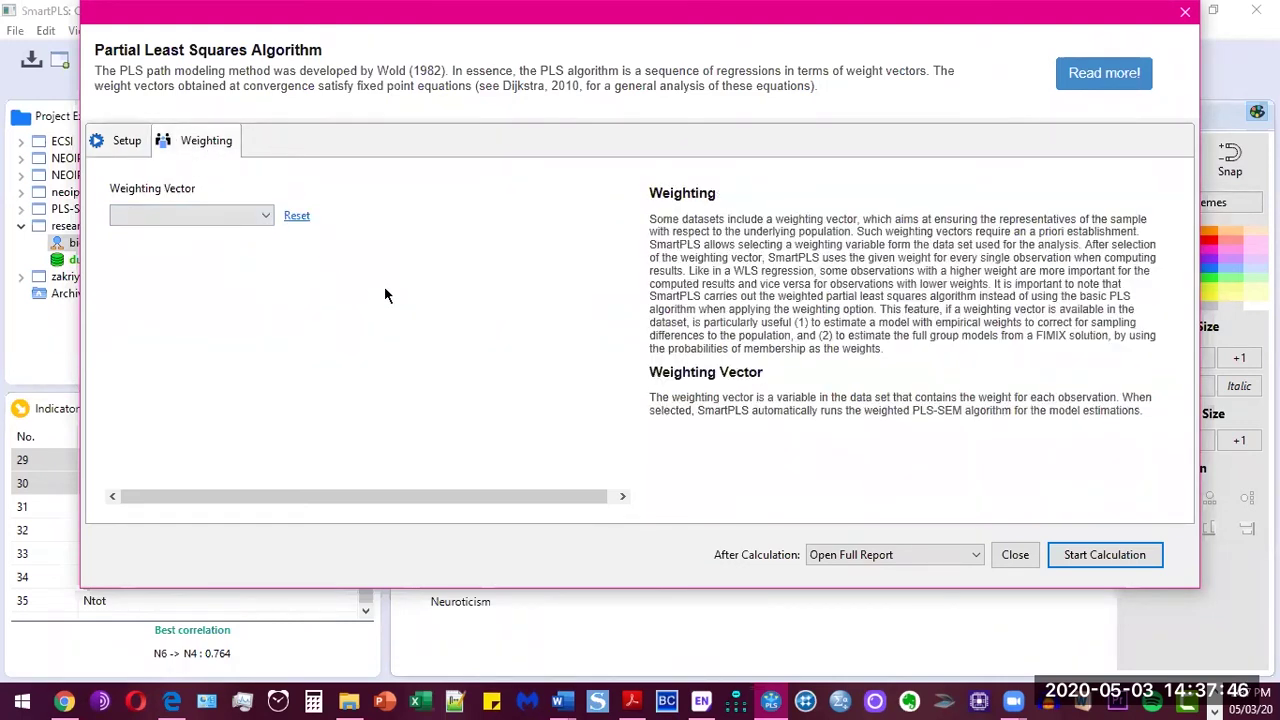
left_click(268, 215)
scroll(227, 291, "down", 4)
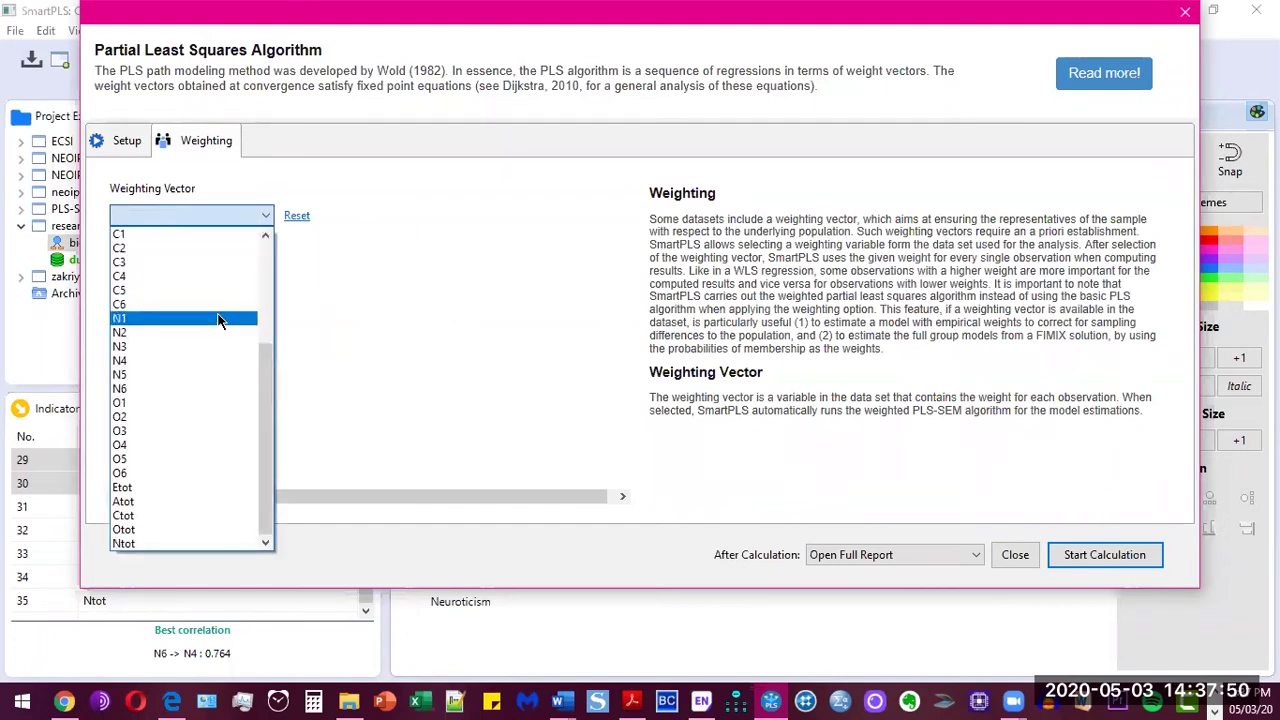
scroll(218, 320, "up", 4)
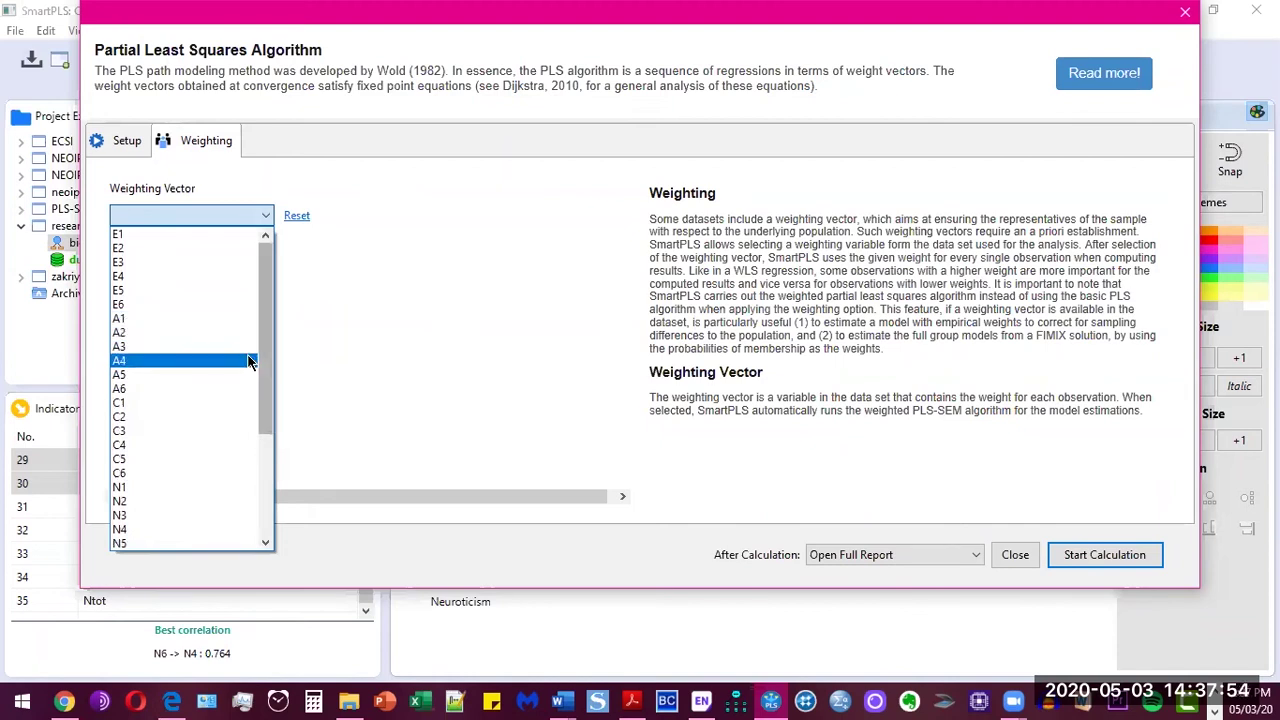
left_click(343, 348)
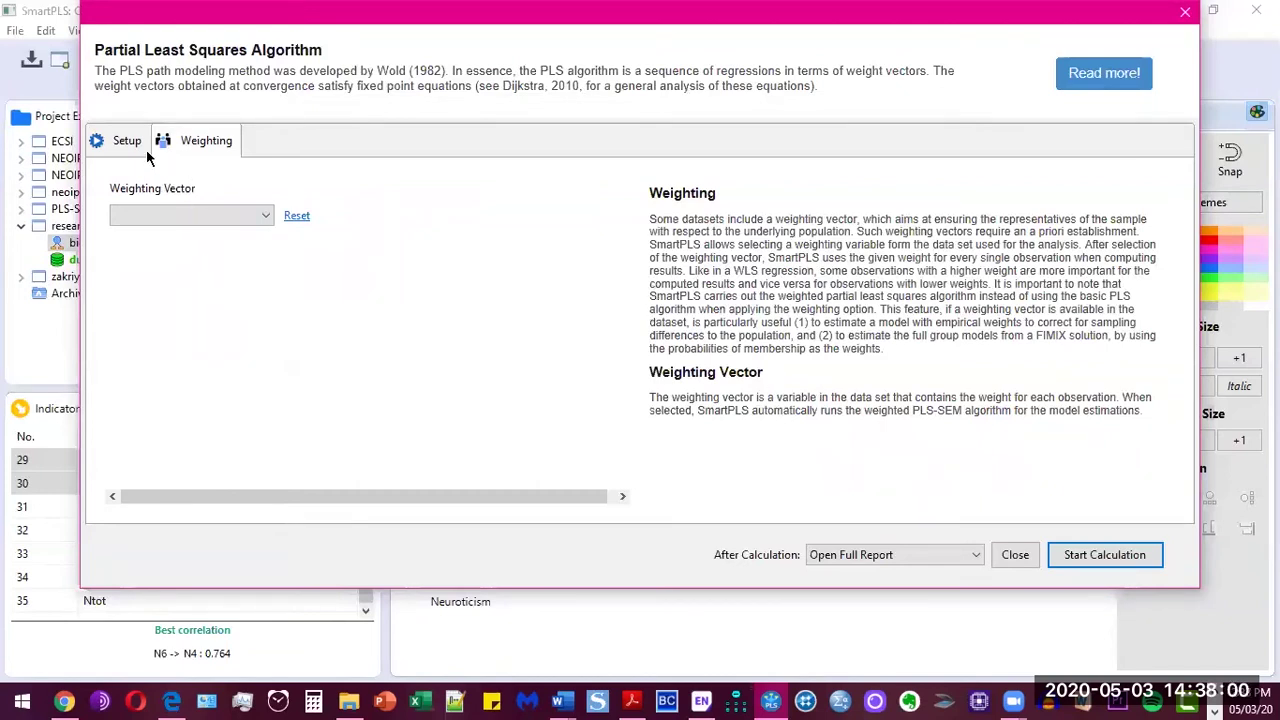
Step: Run the PLS calculation with Open Full Report as the after-calculation action and display the report's result sections
left_click(940, 555)
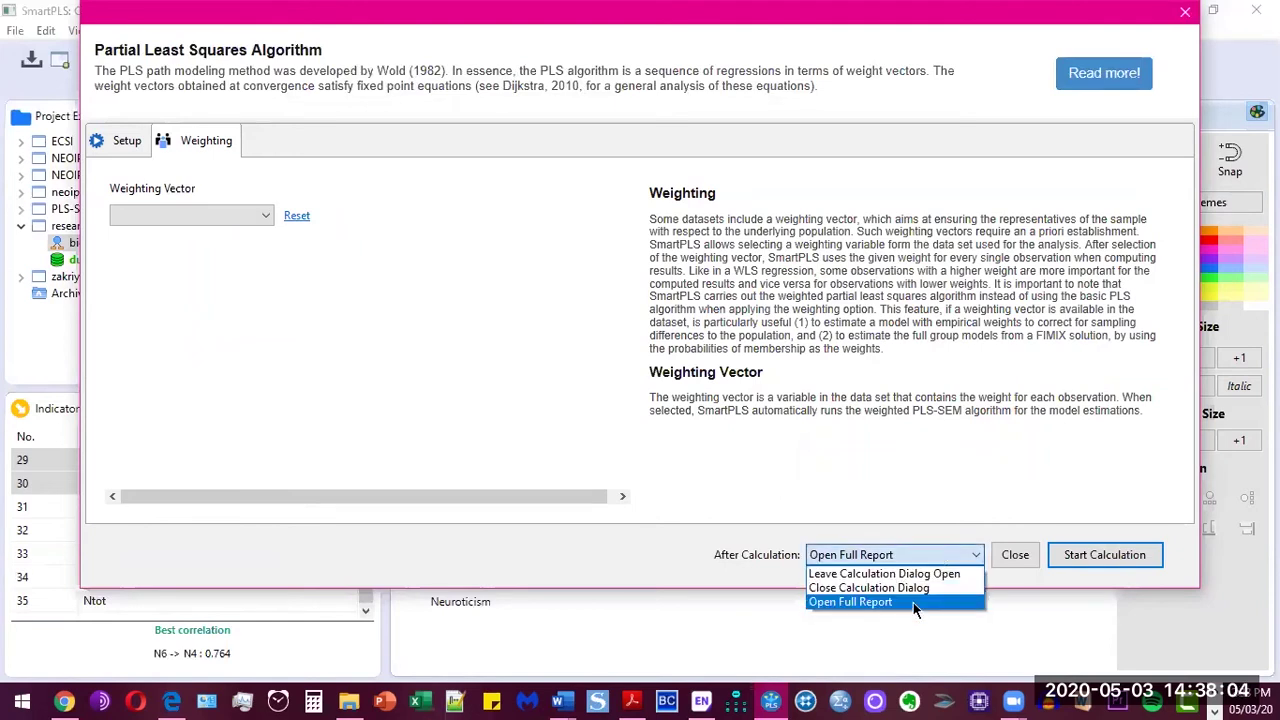
left_click(918, 603)
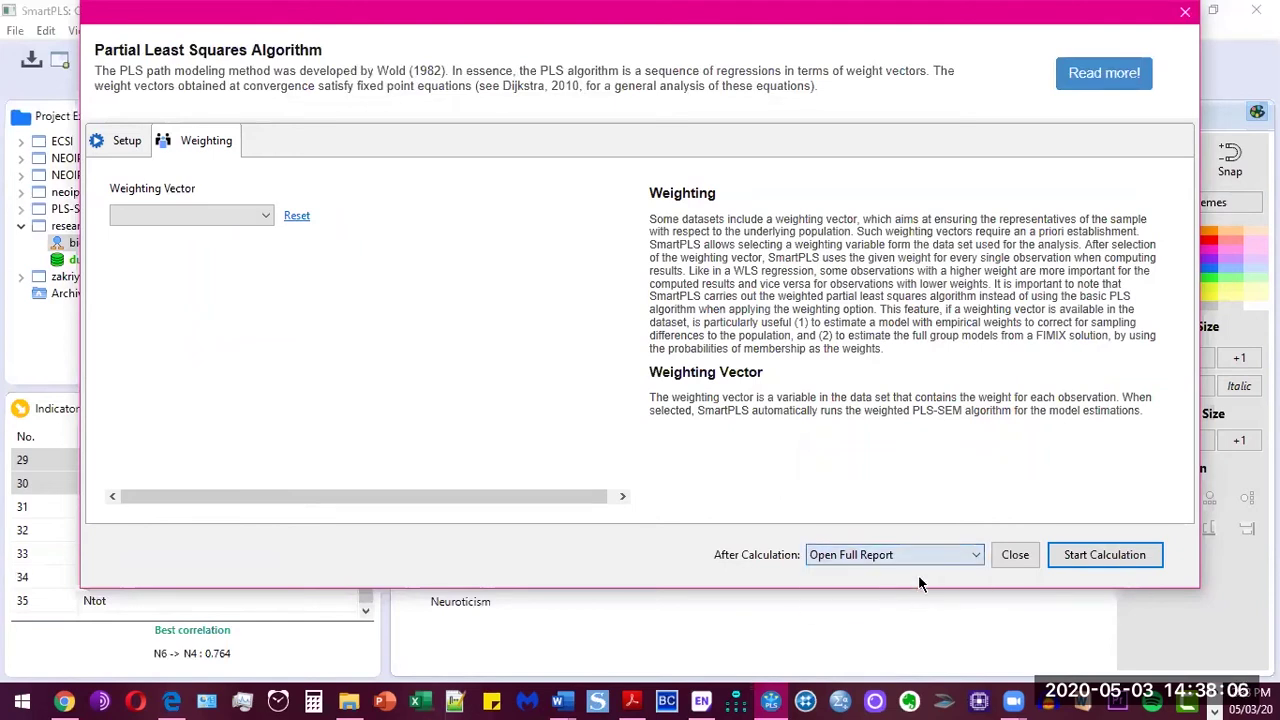
left_click(1074, 561)
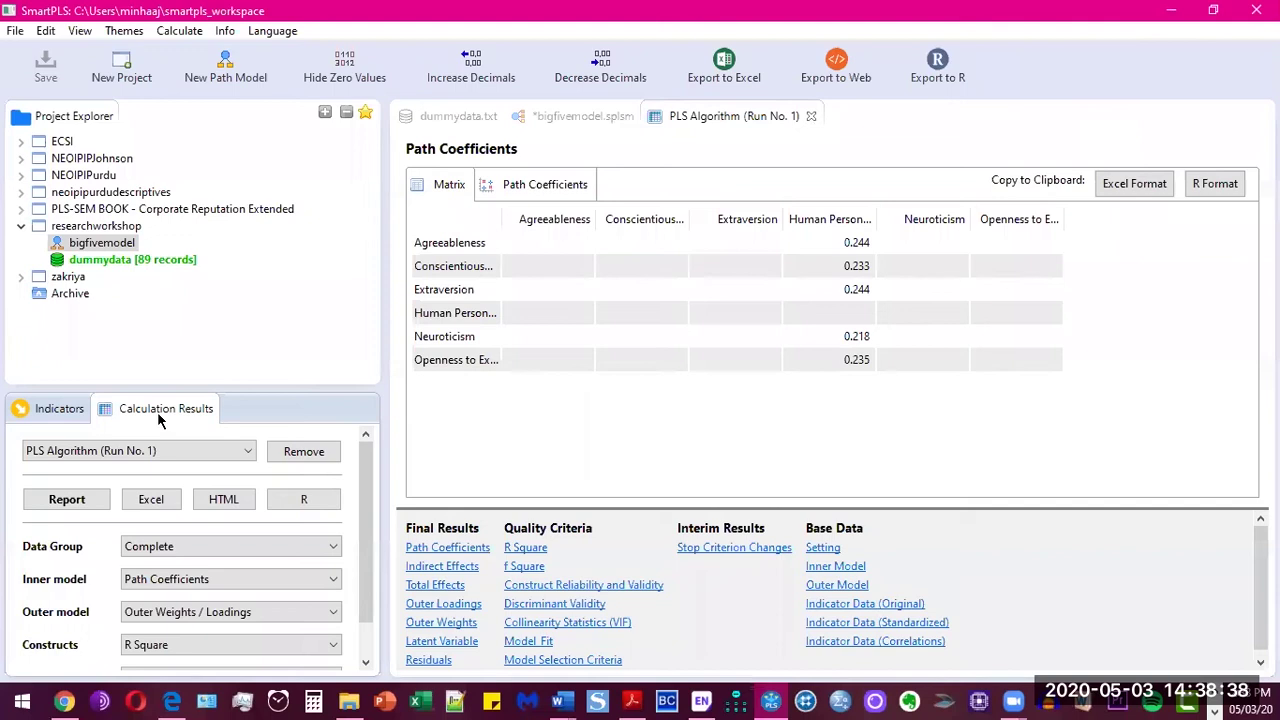
left_click(67, 499)
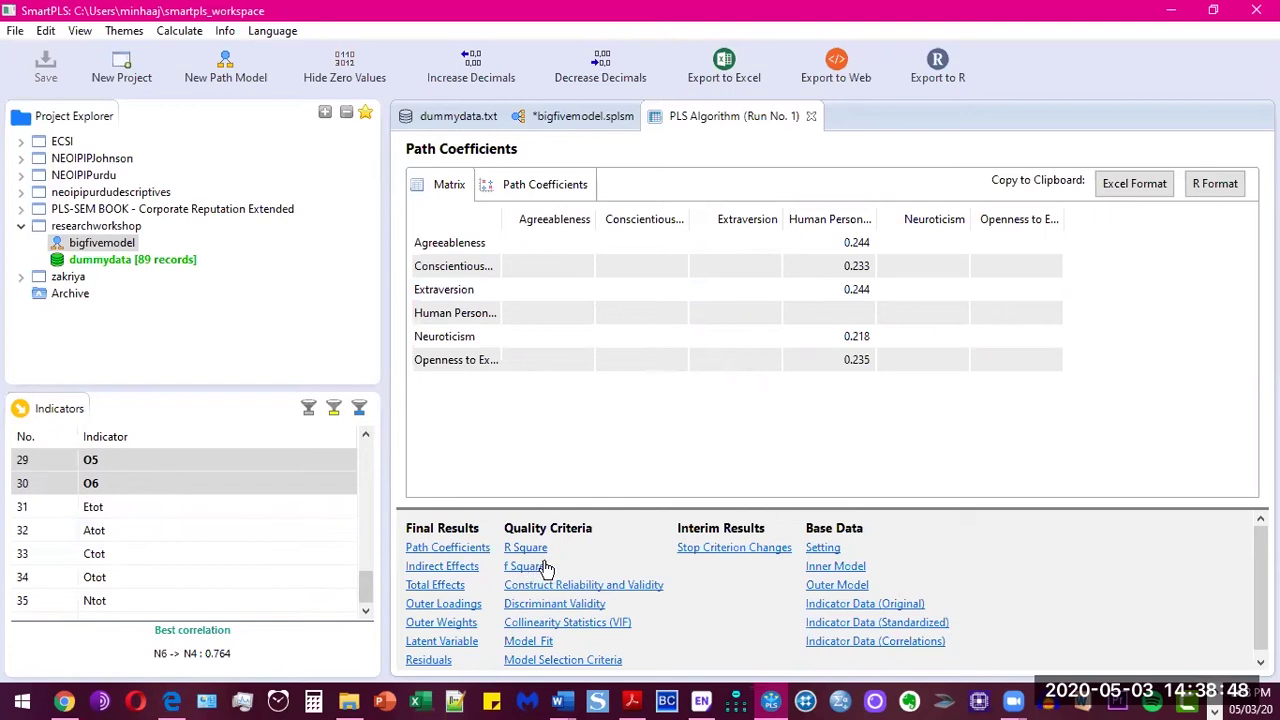
scroll(638, 538, "down", 1)
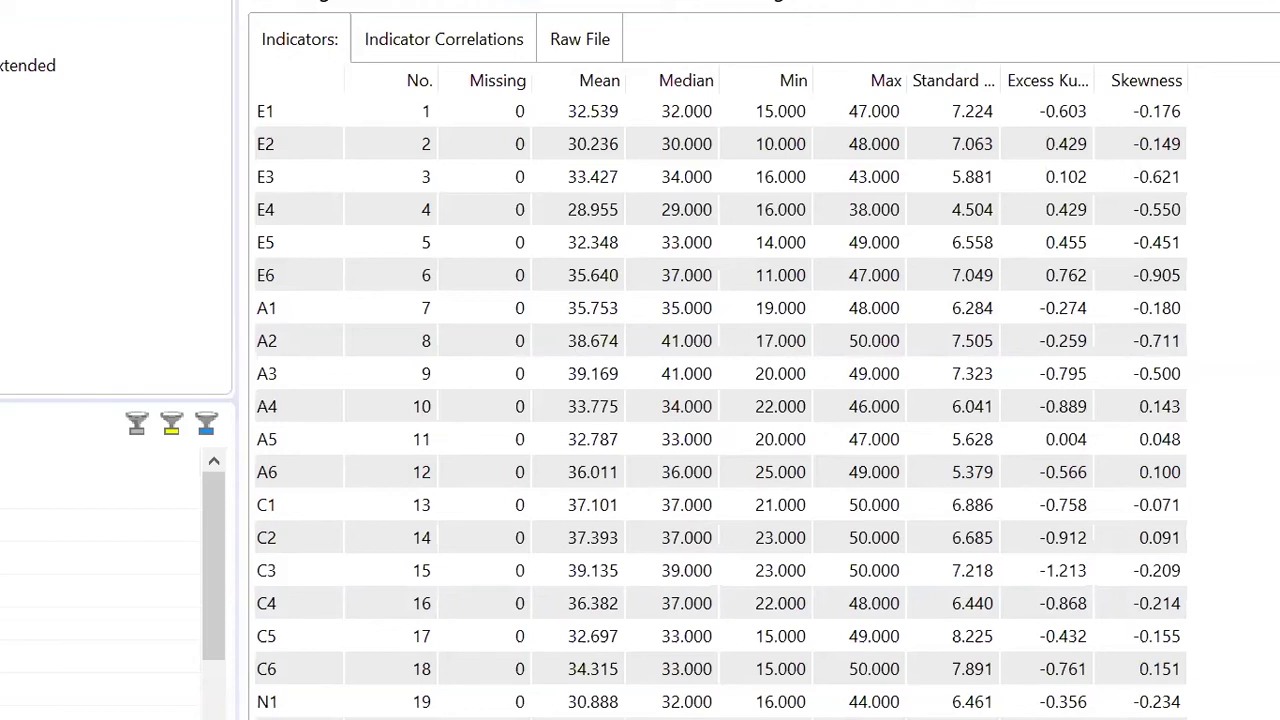
Step: Delete the CSV.txt data file and the CSV.splsm model file from the CD project
key("Delete")
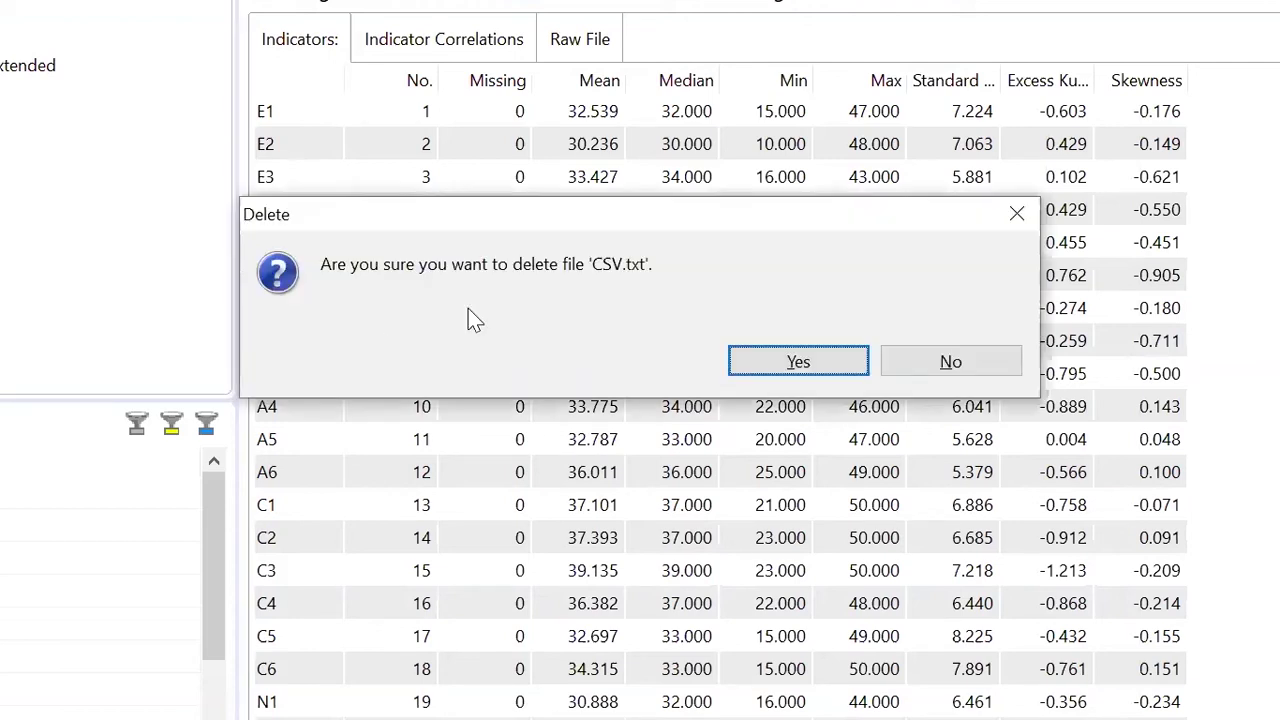
left_click(797, 361)
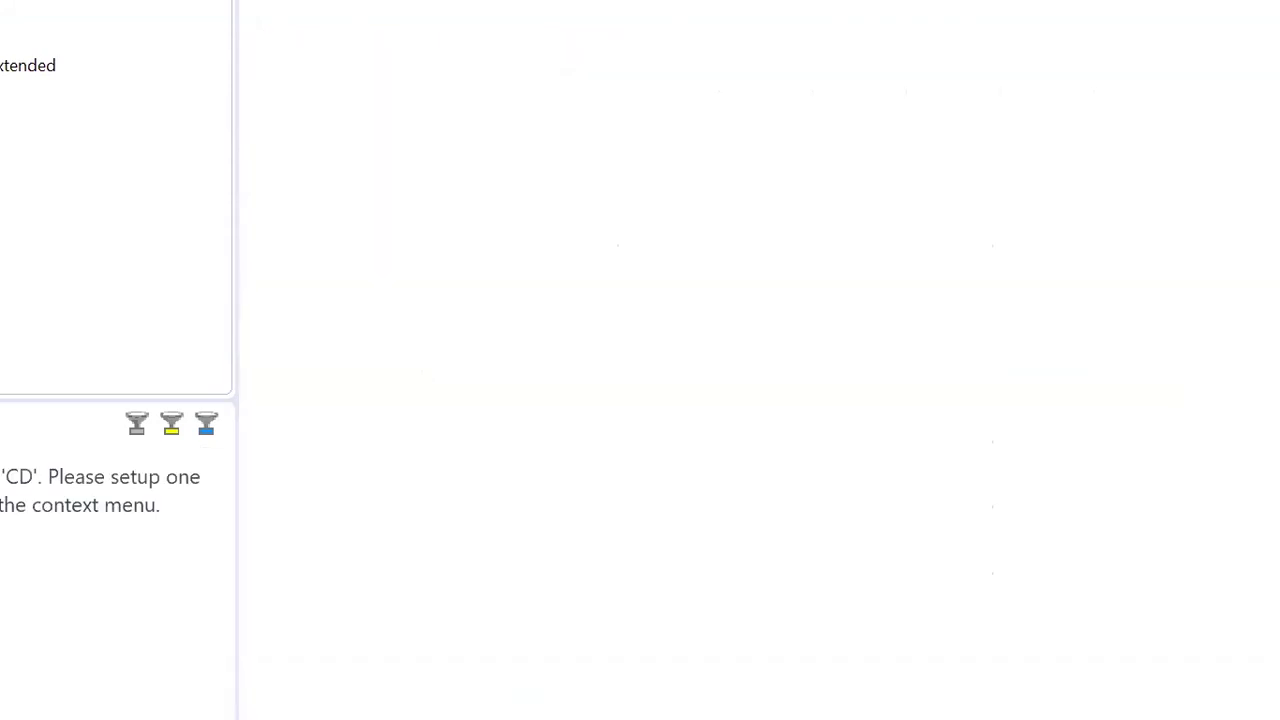
key("Delete")
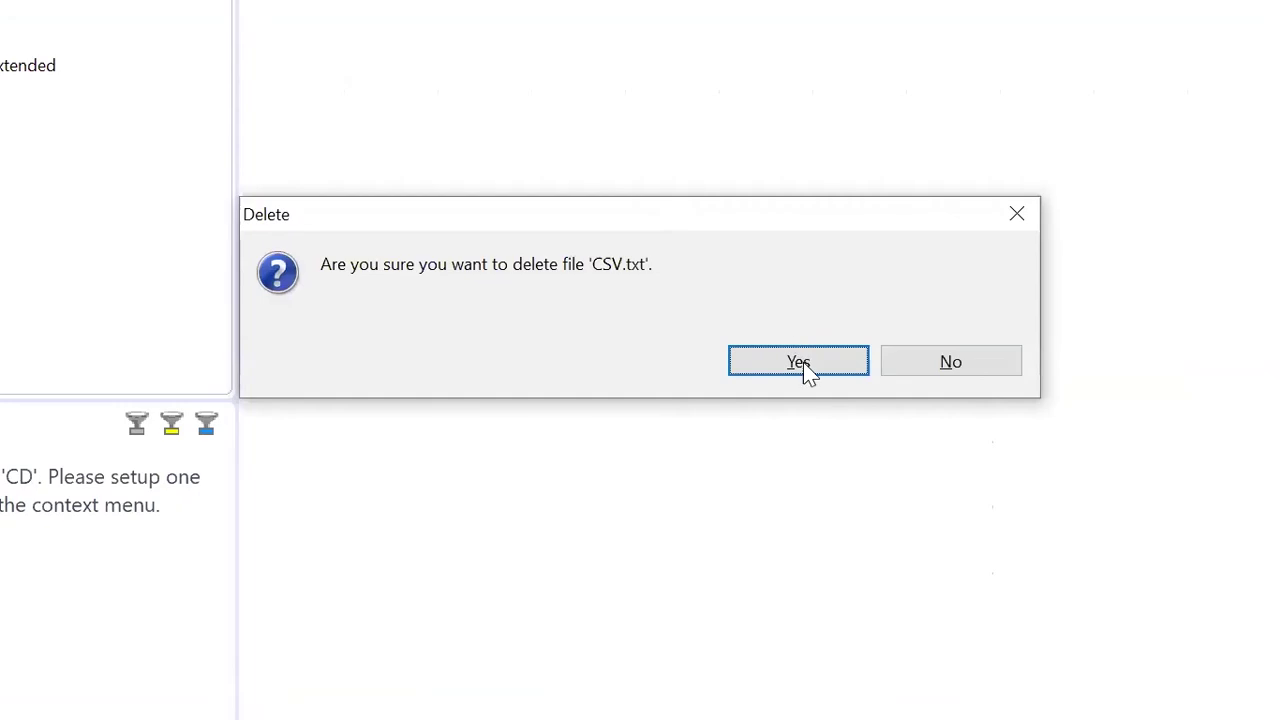
left_click(800, 364)
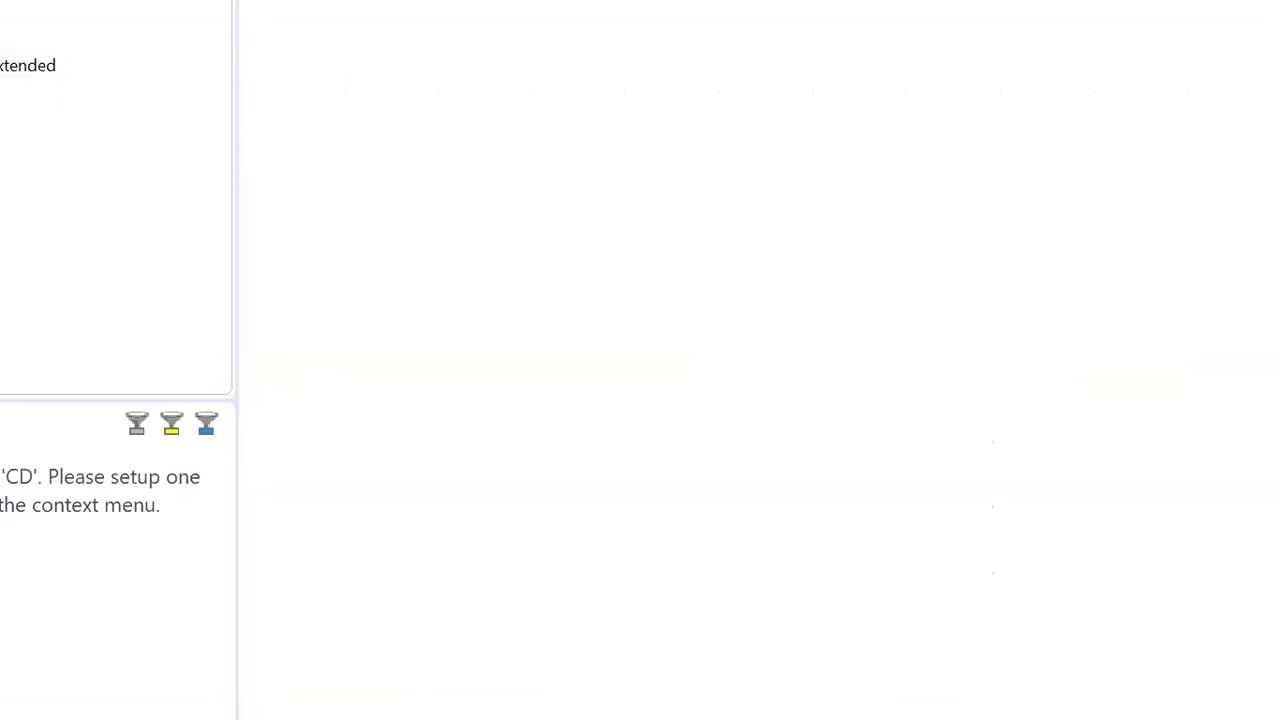
key("Delete")
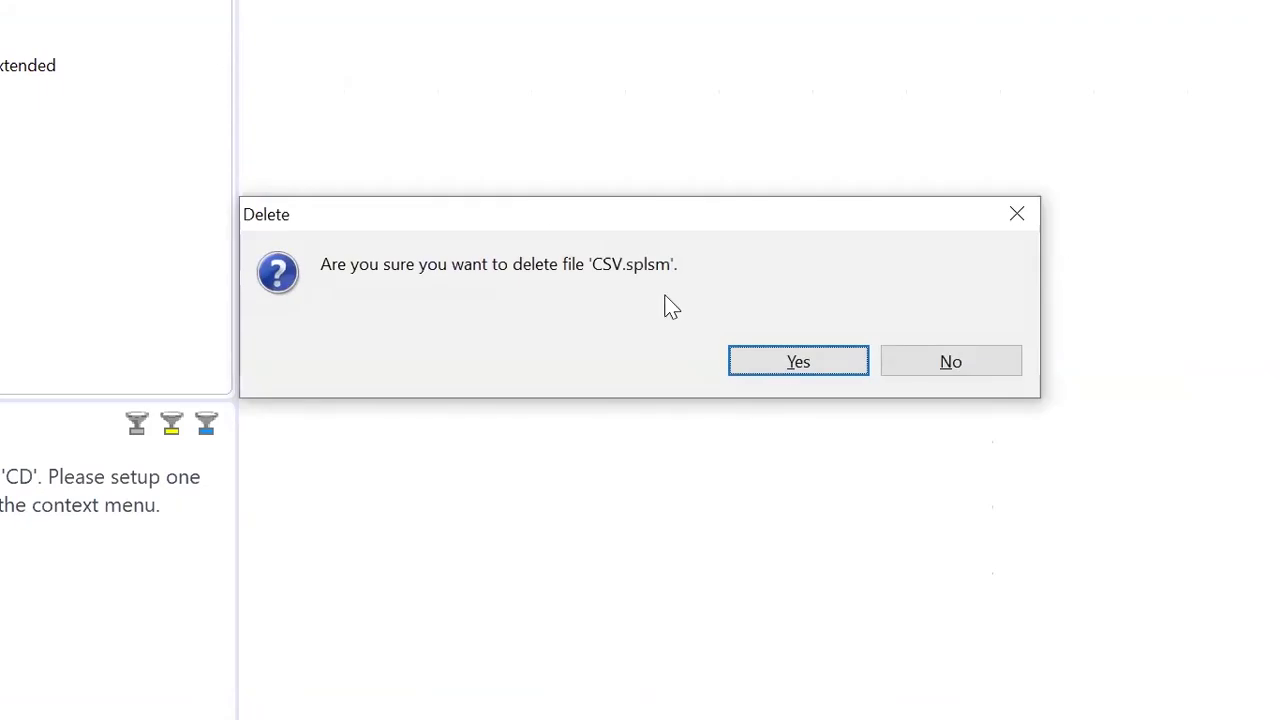
left_click(797, 362)
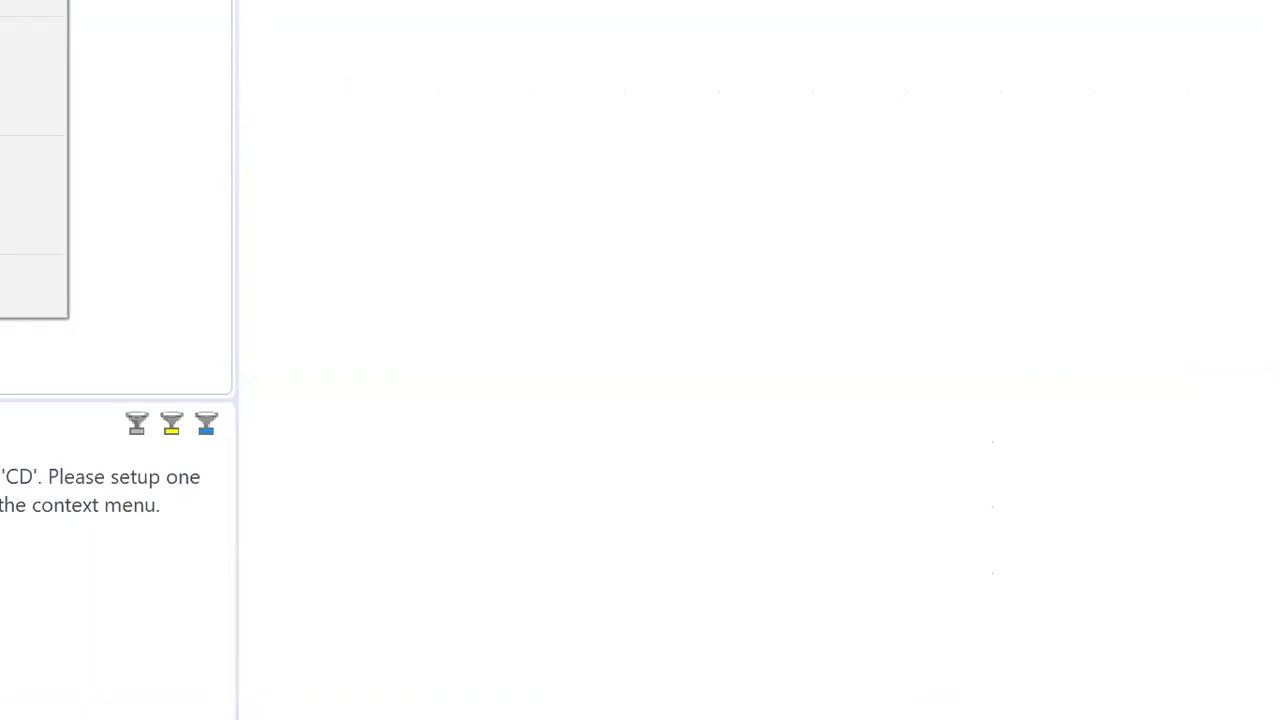
Step: Create a new project named PSL 5
key("Return")
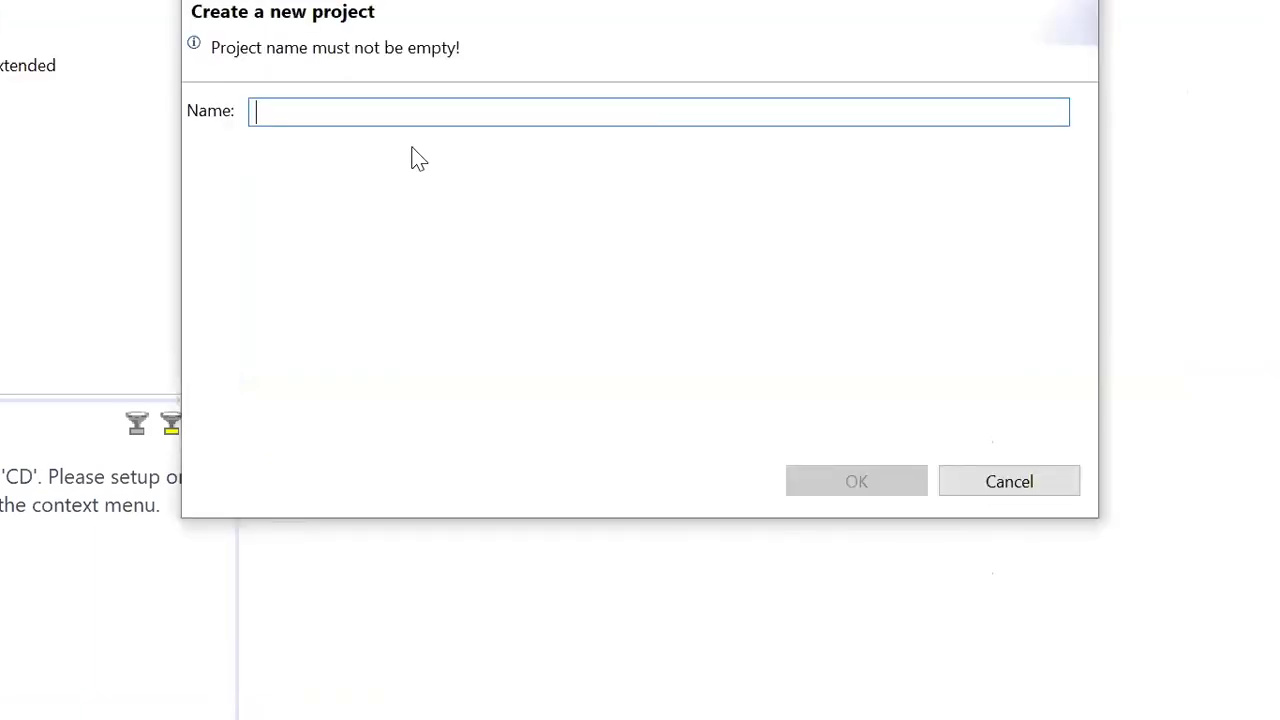
type("CD")
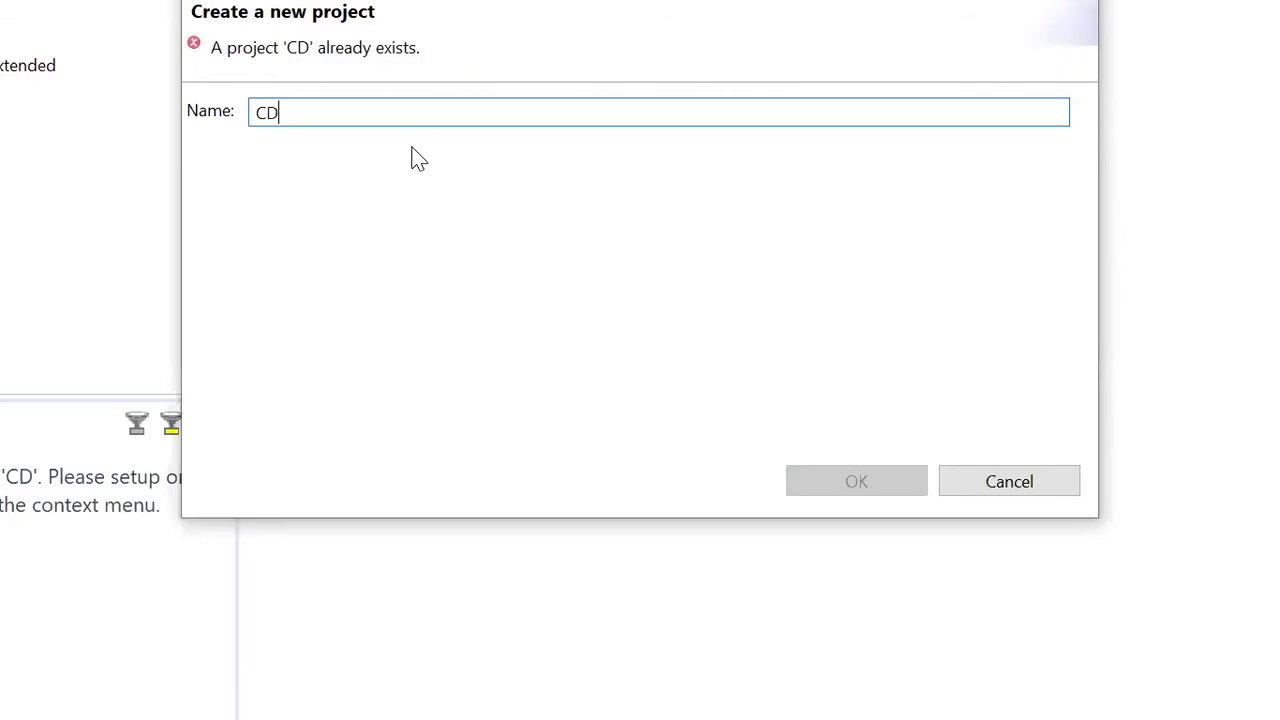
key("BackSpace")
key("BackSpace")
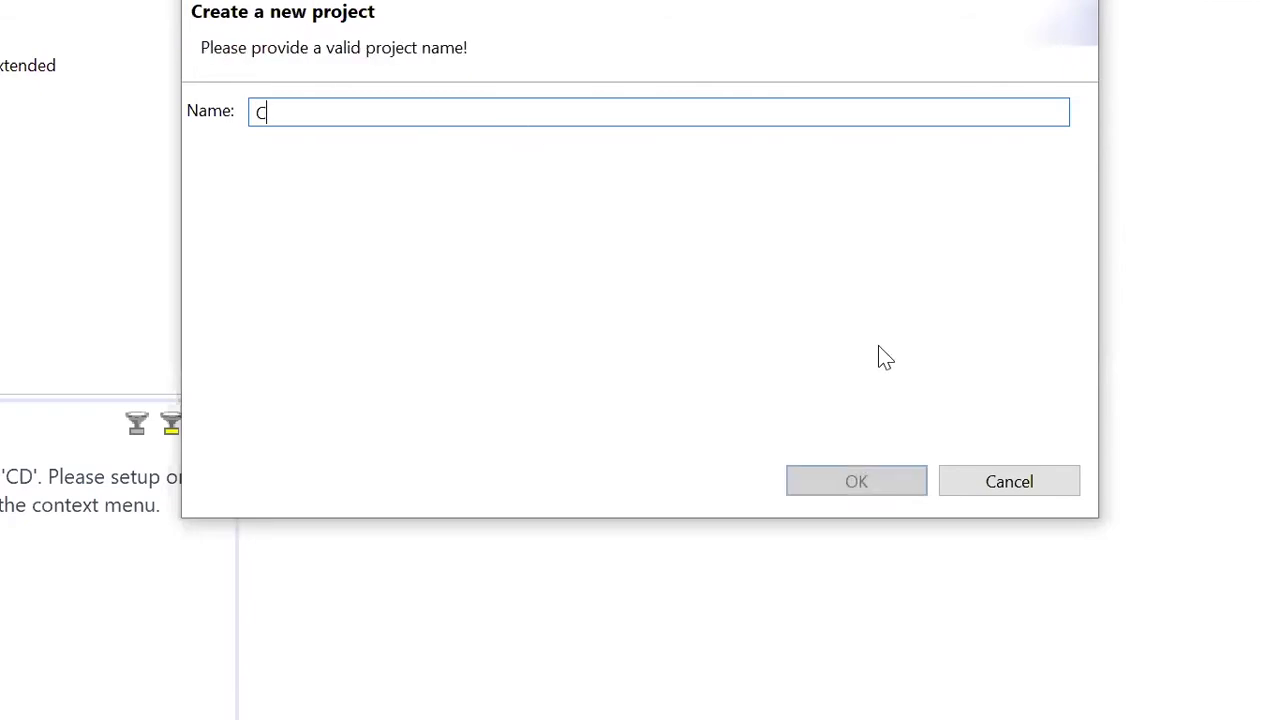
type("PSL")
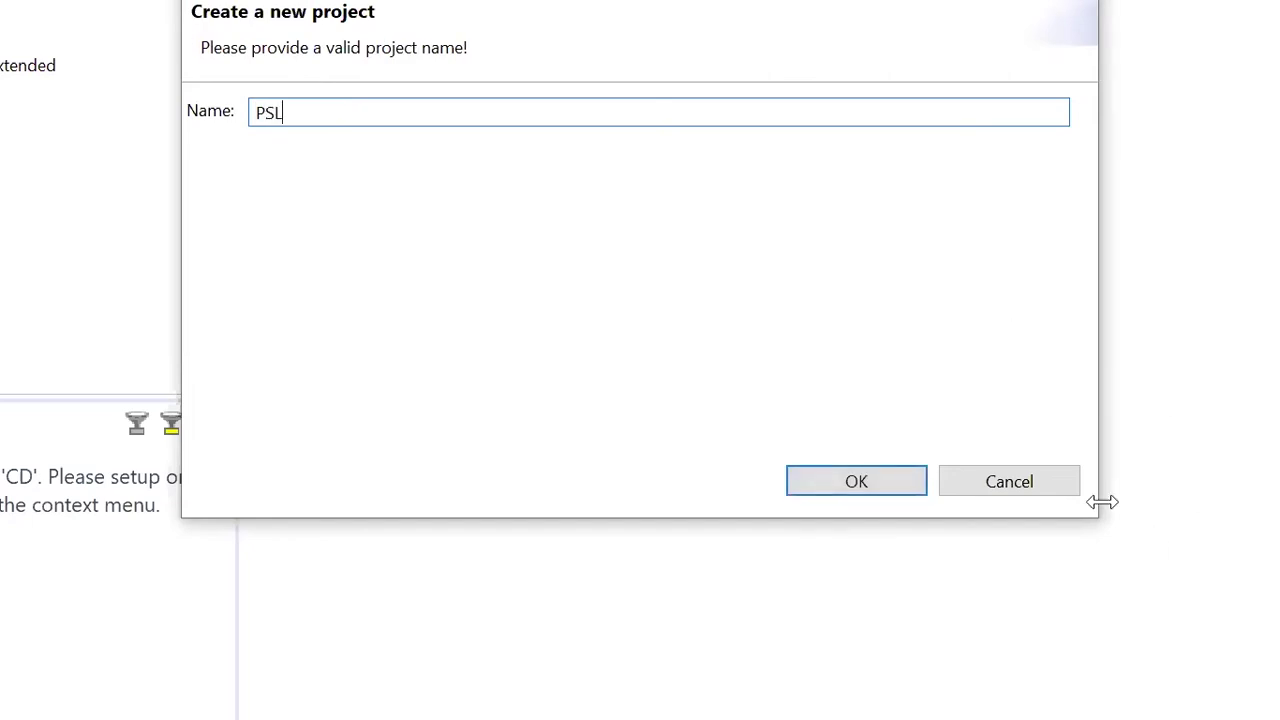
type(" 5")
left_click(862, 494)
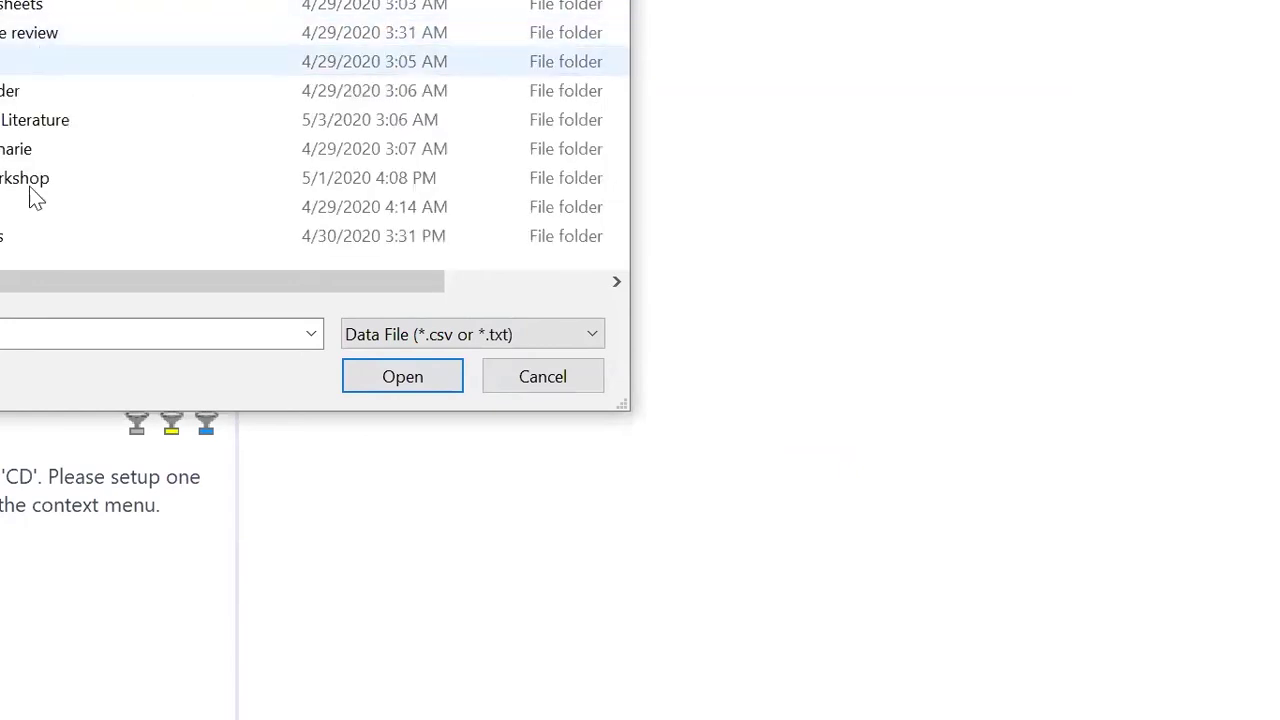
double_click(23, 174)
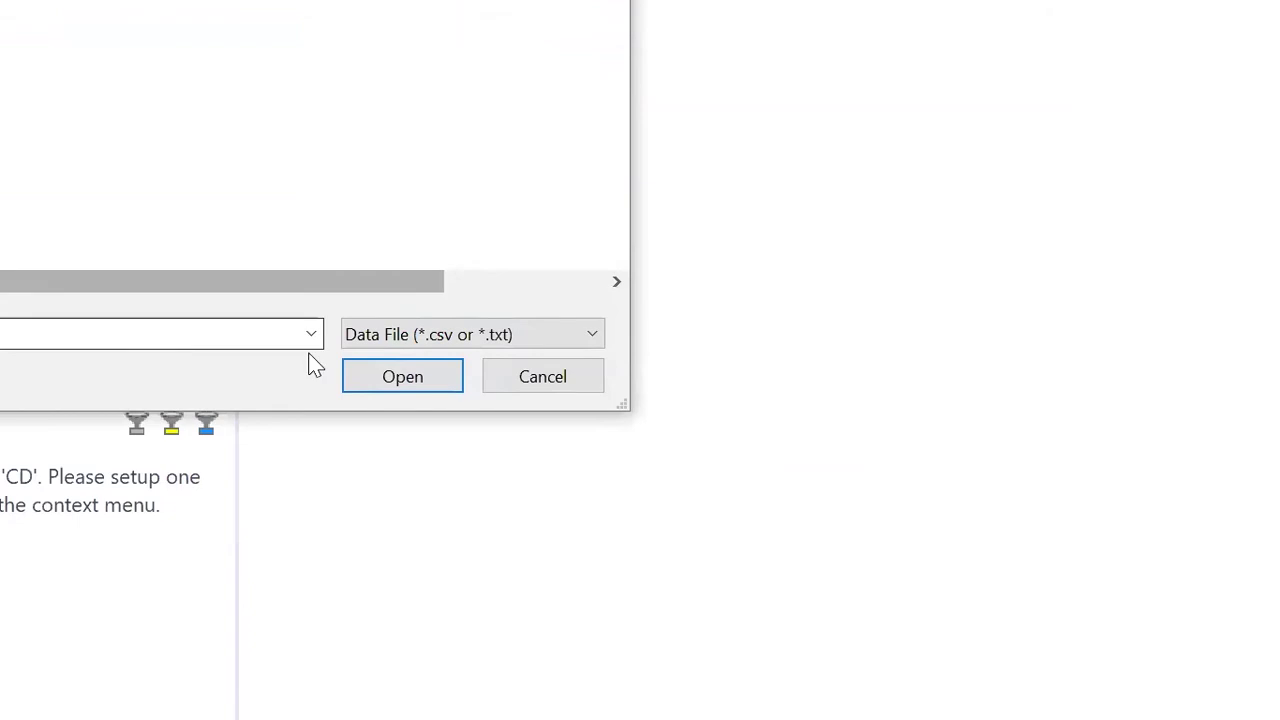
left_click(433, 381)
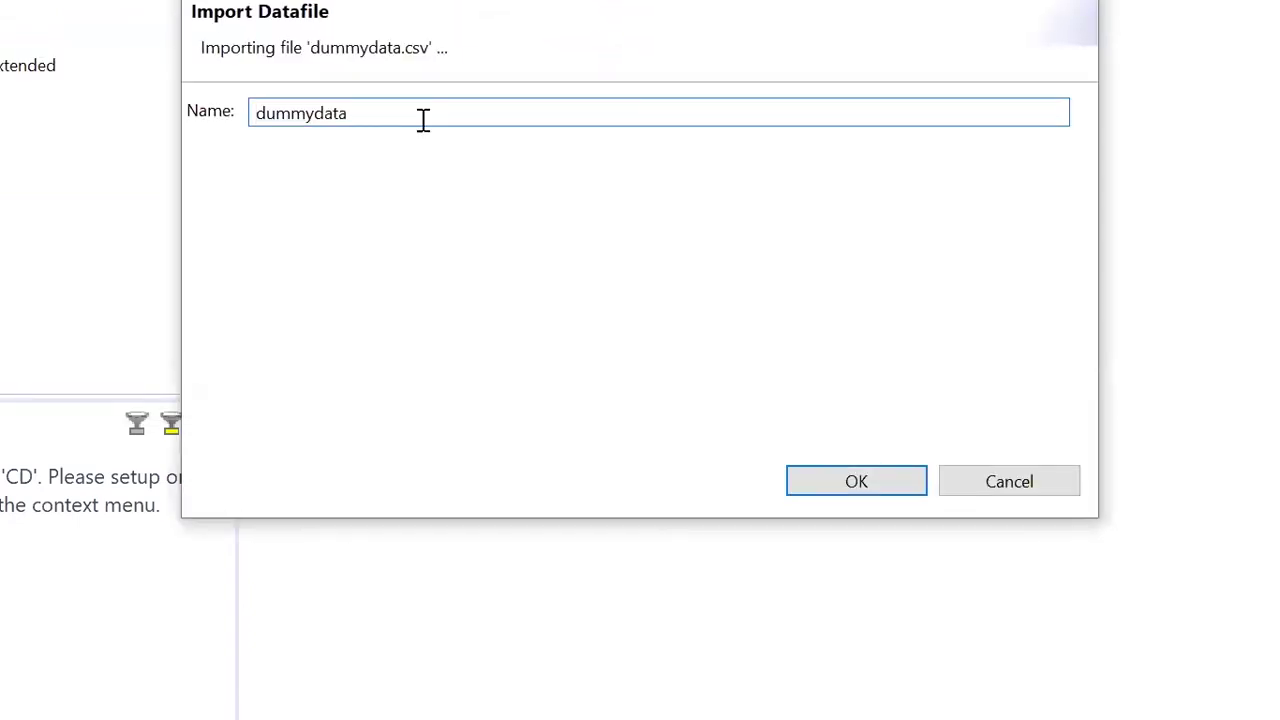
left_click(411, 117)
key("BackSpace")
key("BackSpace")
key("BackSpace")
key("BackSpace")
key("BackSpace")
key("BackSpace")
key("BackSpace")
key("BackSpace")
key("BackSpace")
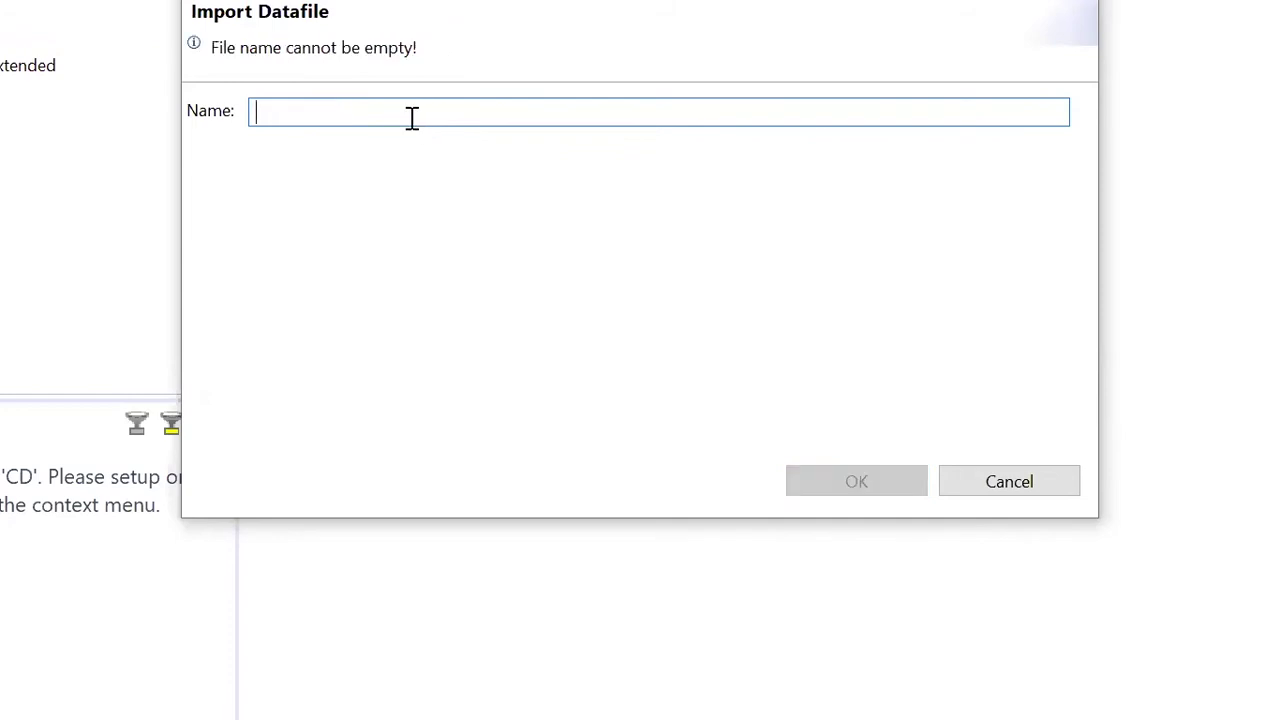
left_click(1009, 481)
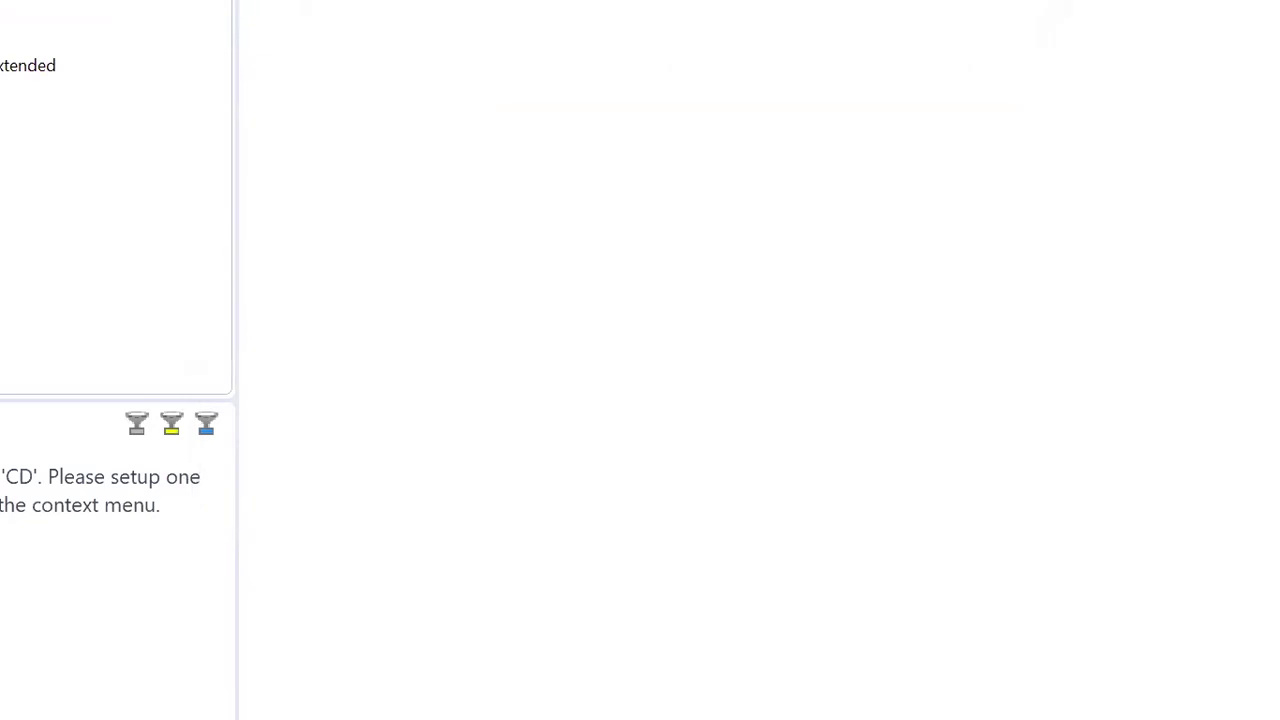
Step: Import the data file dummydata.csv into the PSL 5 project under the name dummydata
left_click(54, 34)
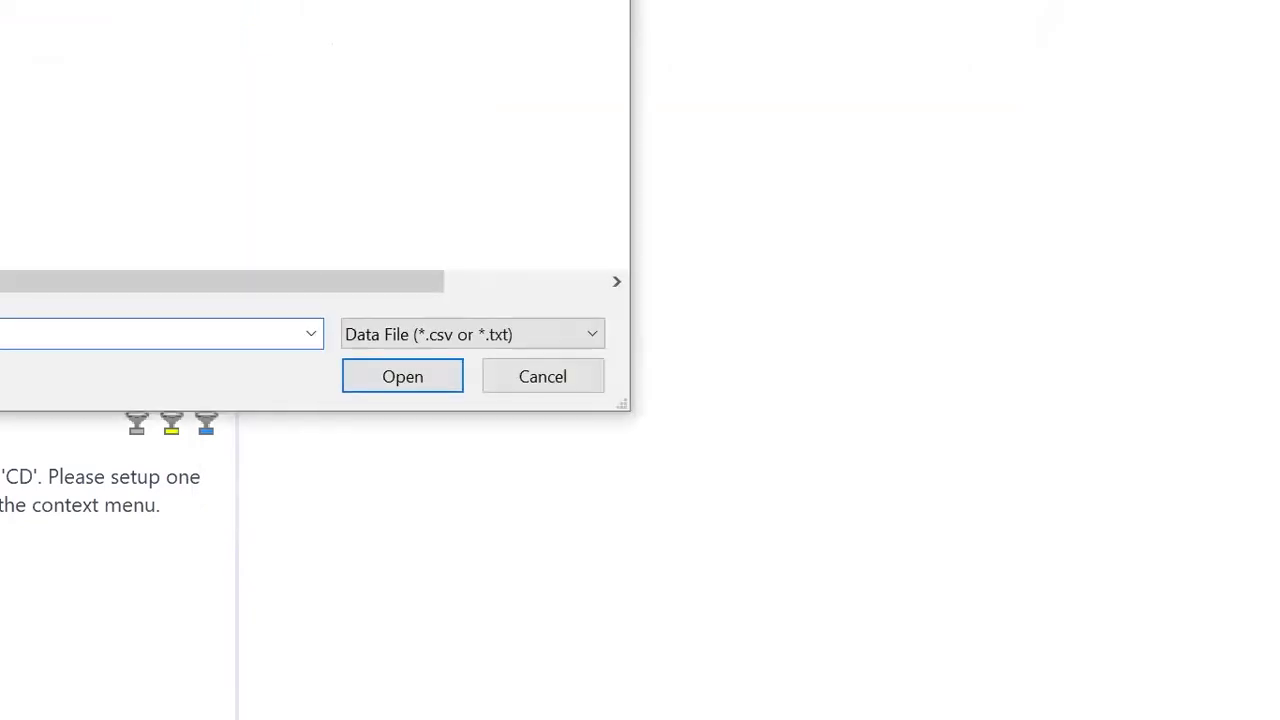
left_click(312, 333)
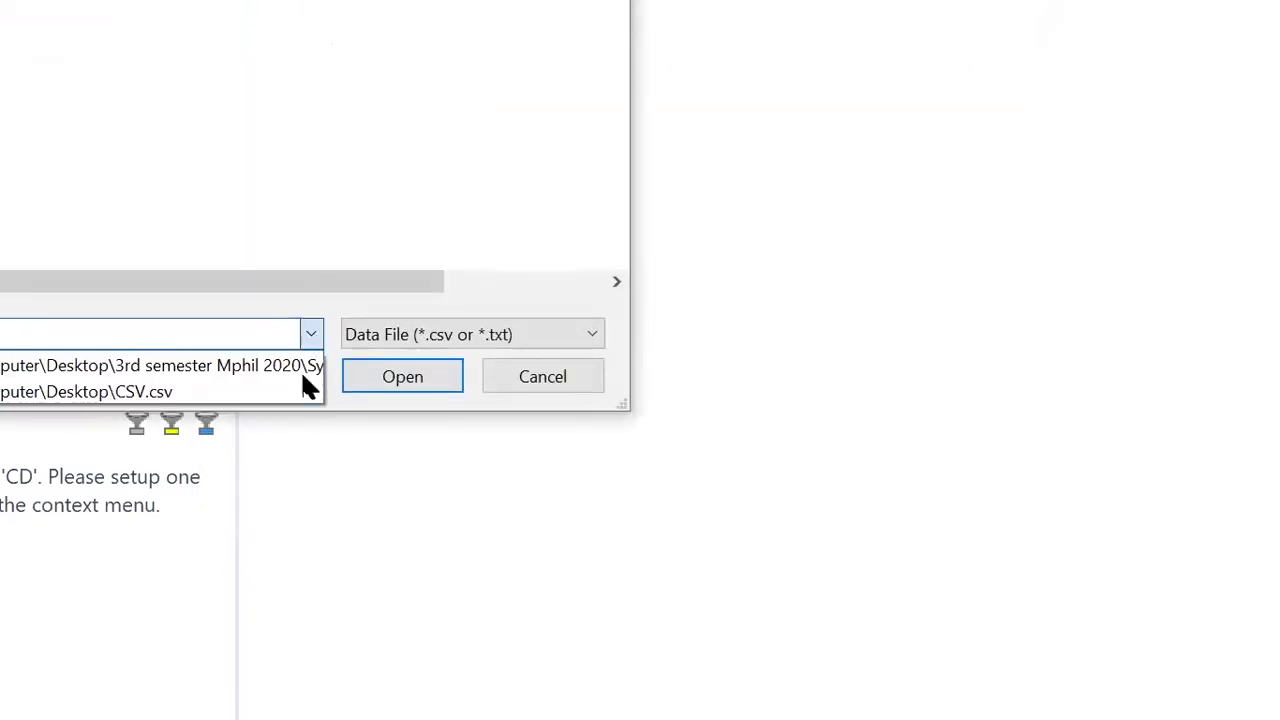
left_click(444, 382)
left_click(437, 378)
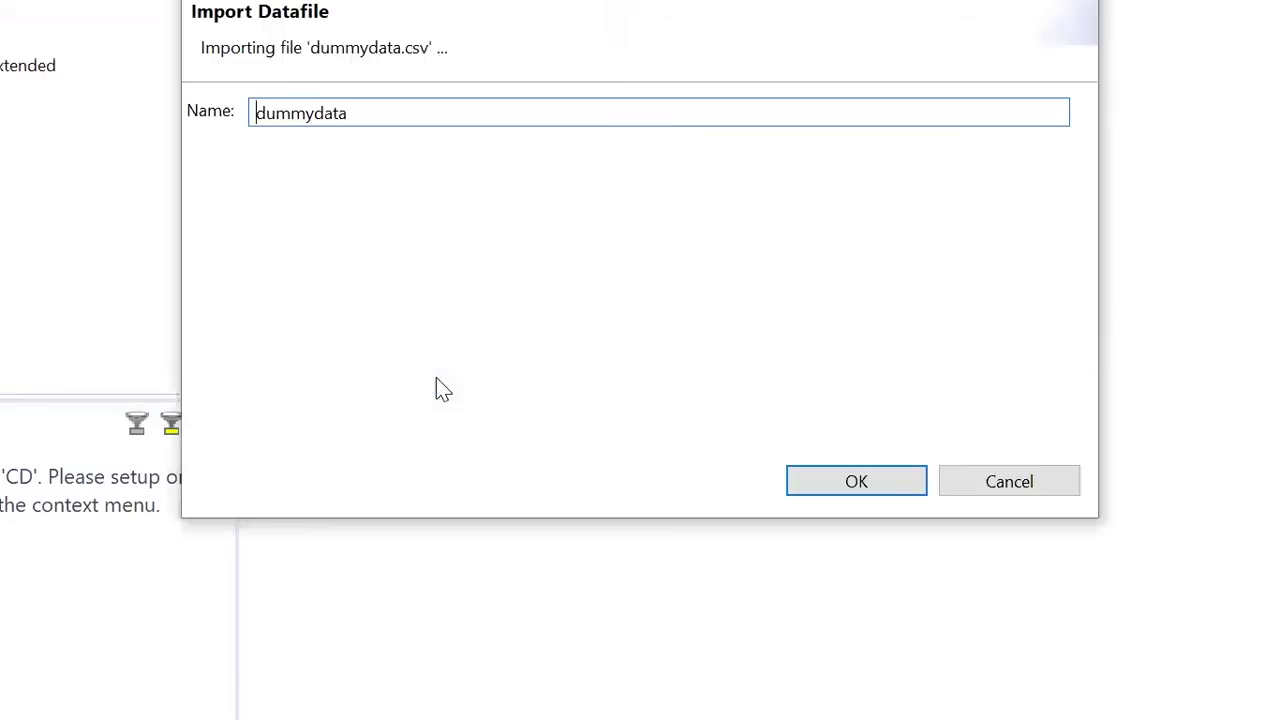
left_click(845, 490)
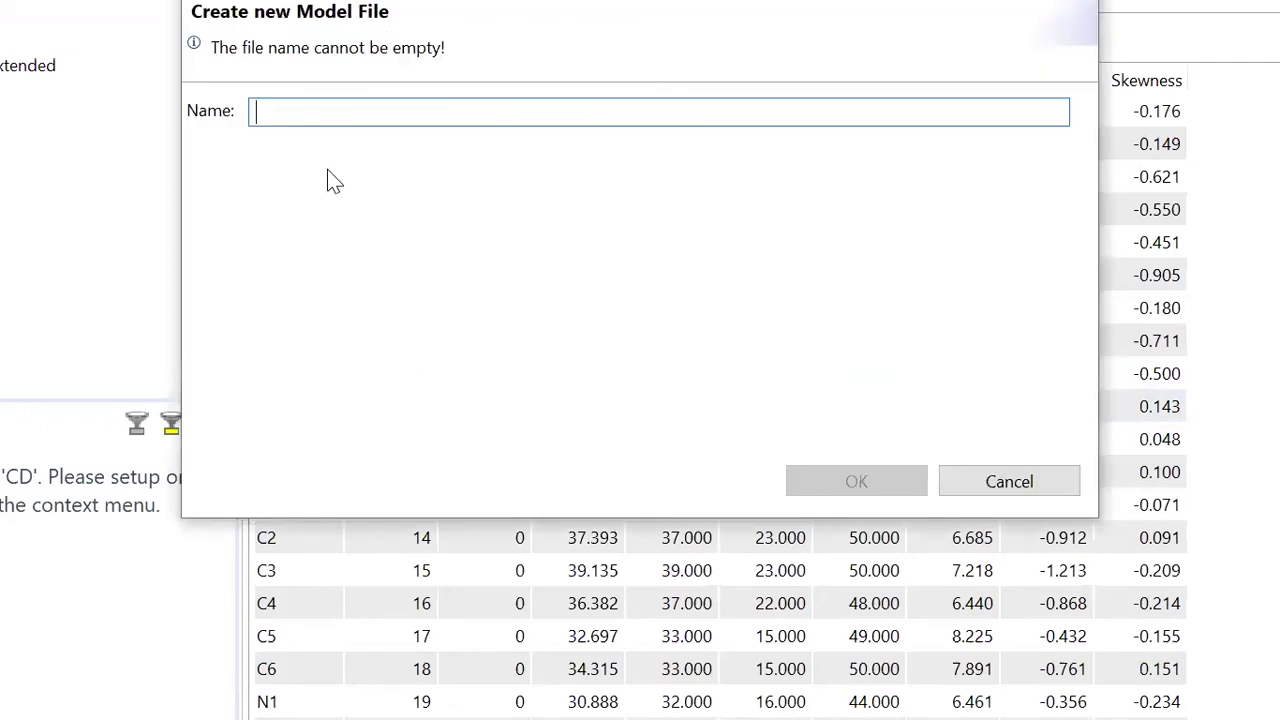
Step: Create a new model file named 444 in the PSL 5 project
type("444")
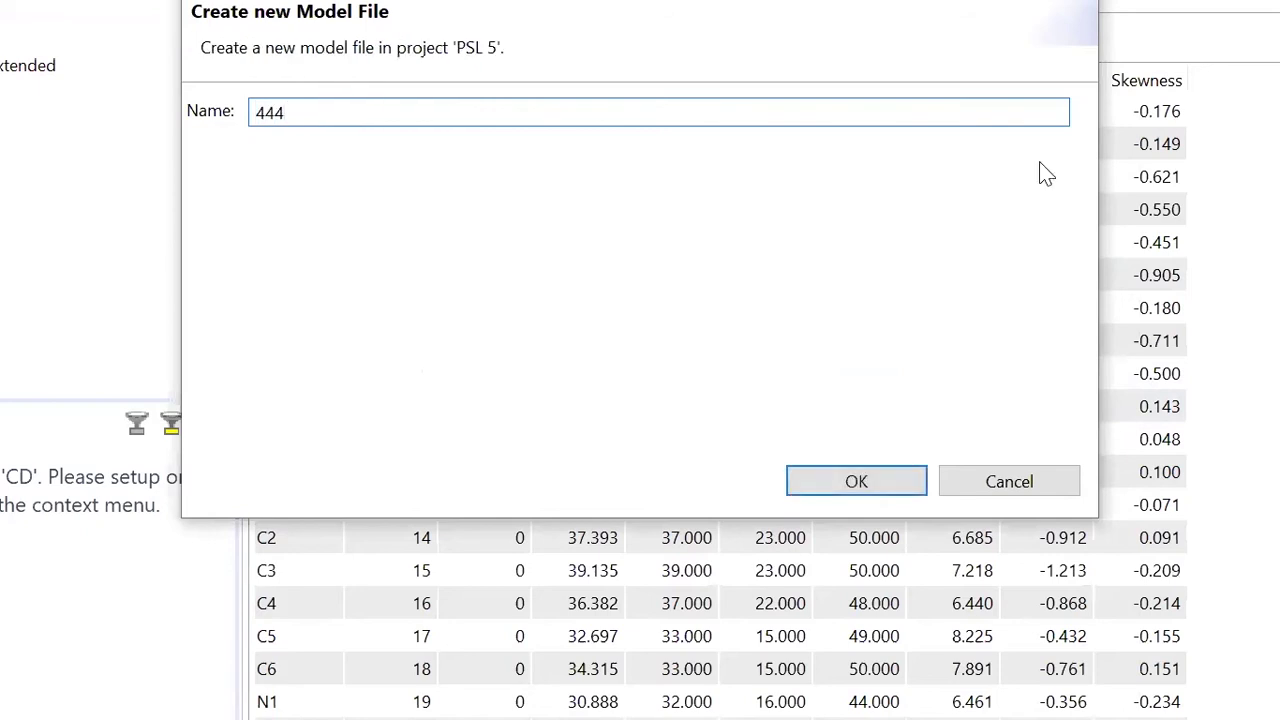
left_click(871, 500)
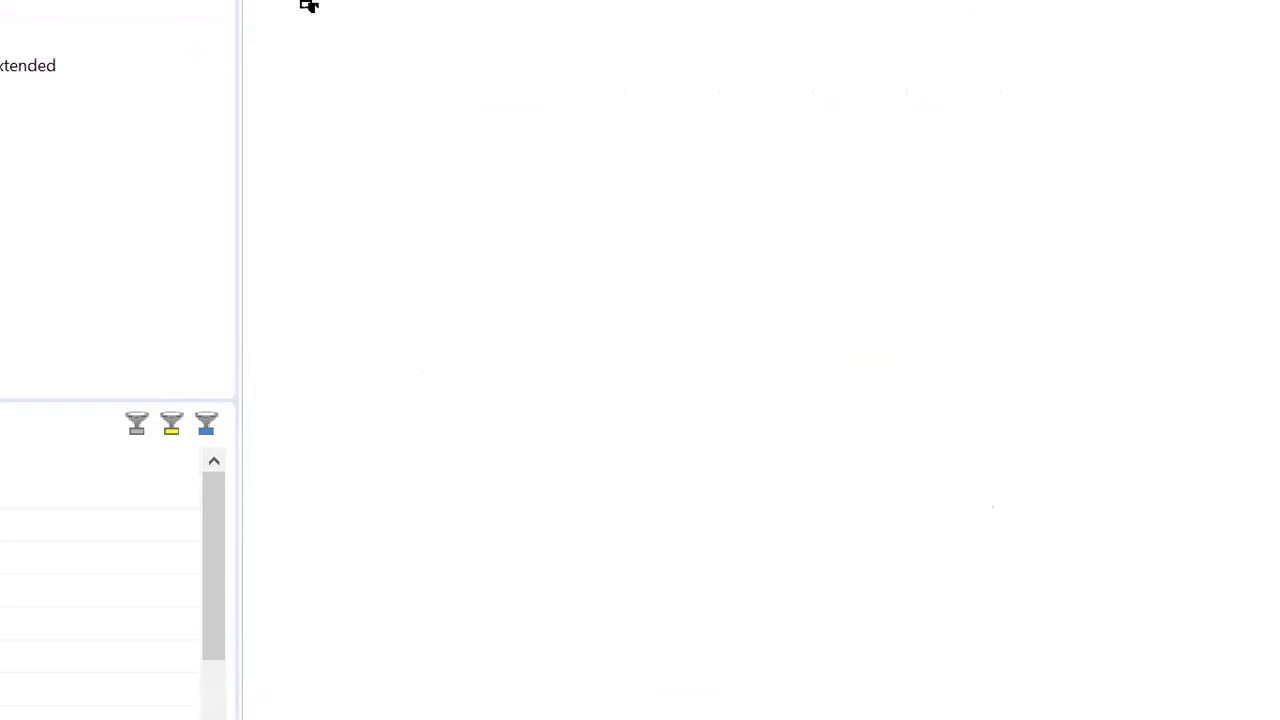
Step: Draw three large latent variables stacked in a column and a fourth one opposite them on the model canvas
left_click_drag(302, 2, 546, 180)
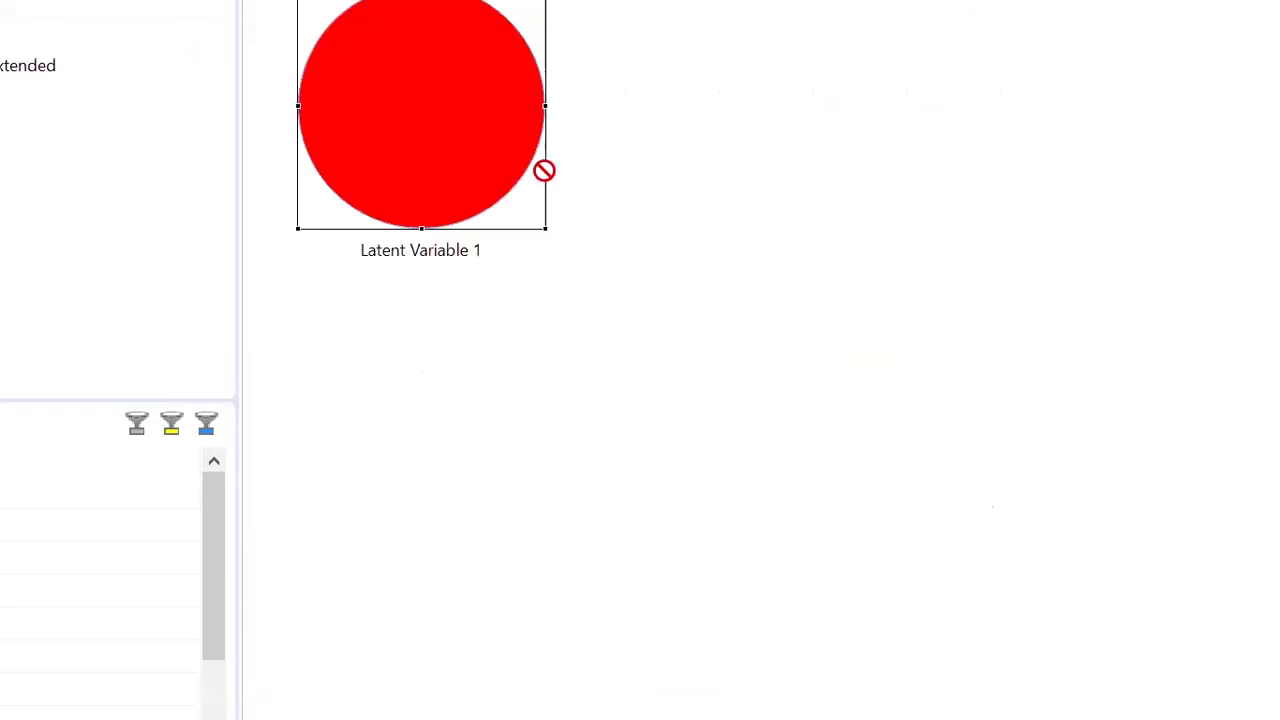
left_click_drag(343, 265, 589, 508)
left_click_drag(373, 620, 610, 719)
left_click_drag(903, 301, 1174, 614)
left_click(418, 98)
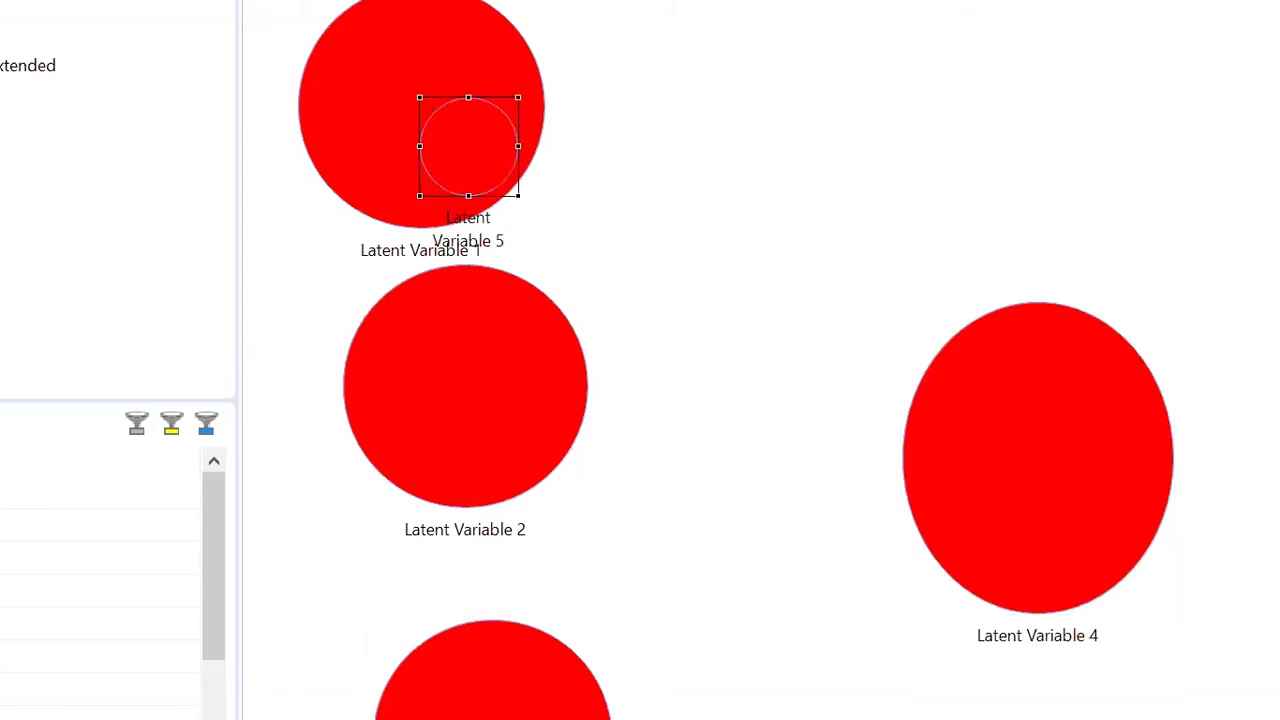
right_click(416, 50)
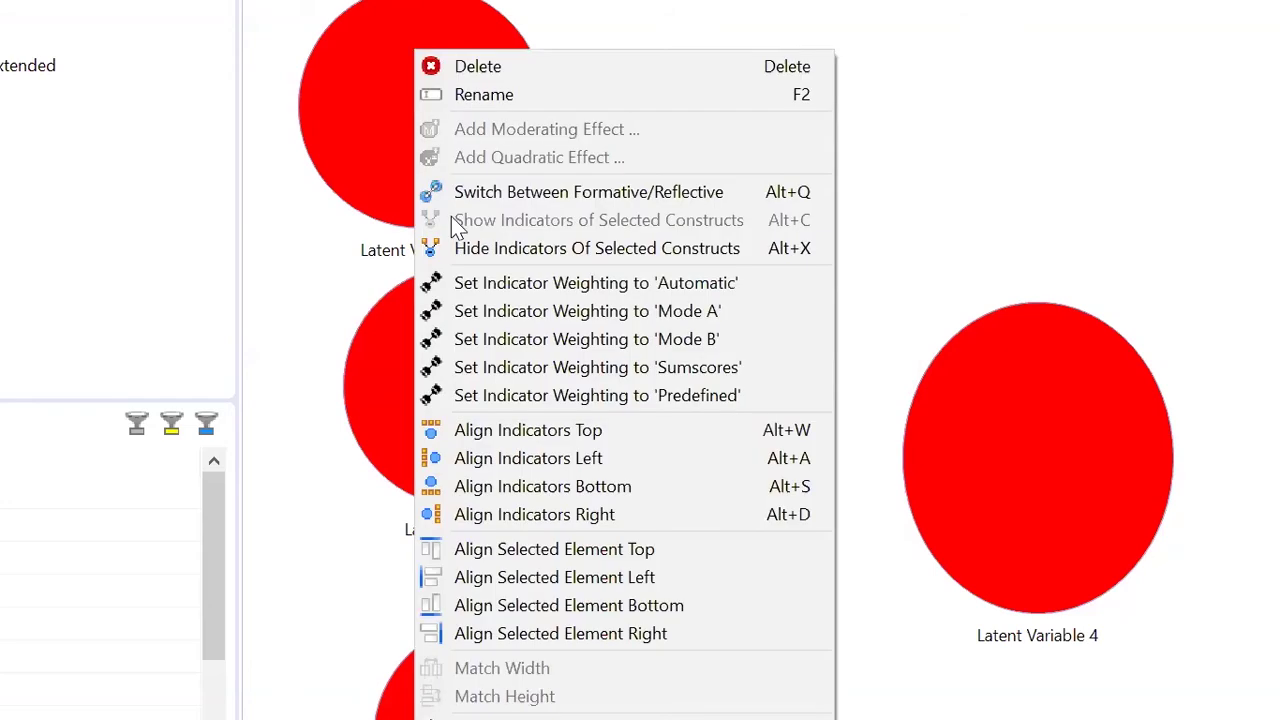
left_click(443, 95)
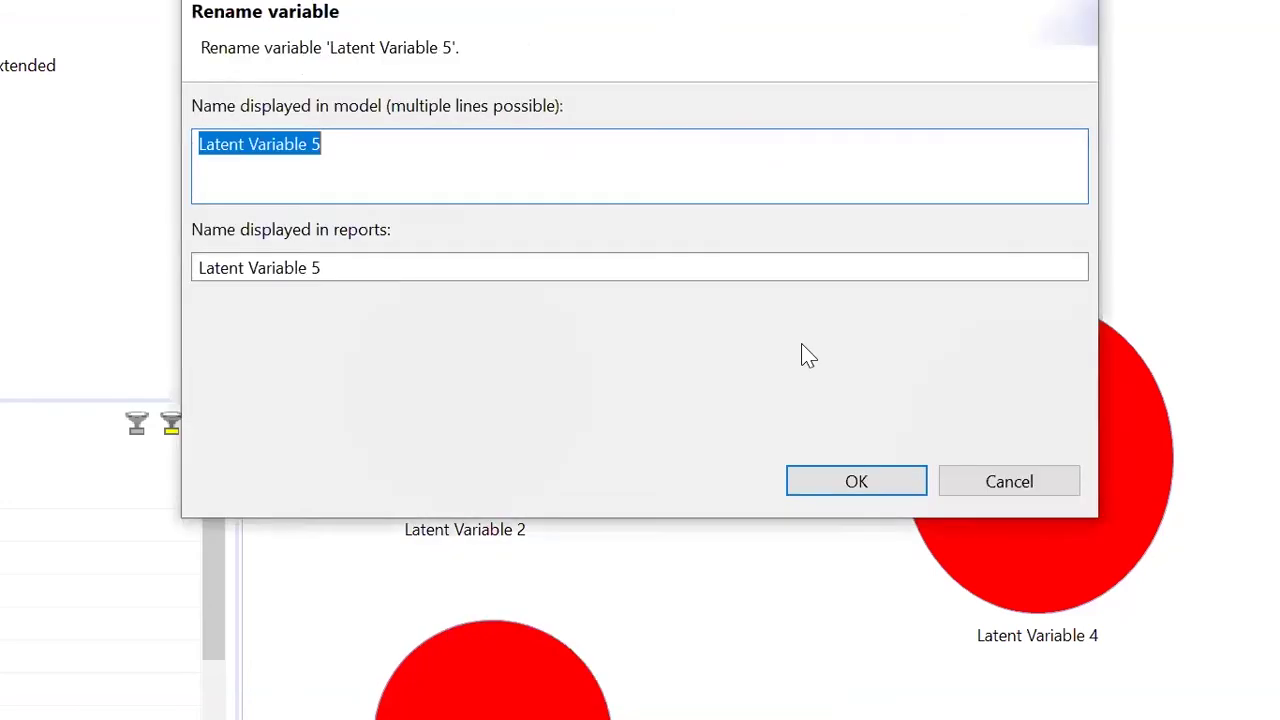
left_click(996, 478)
left_click(520, 183)
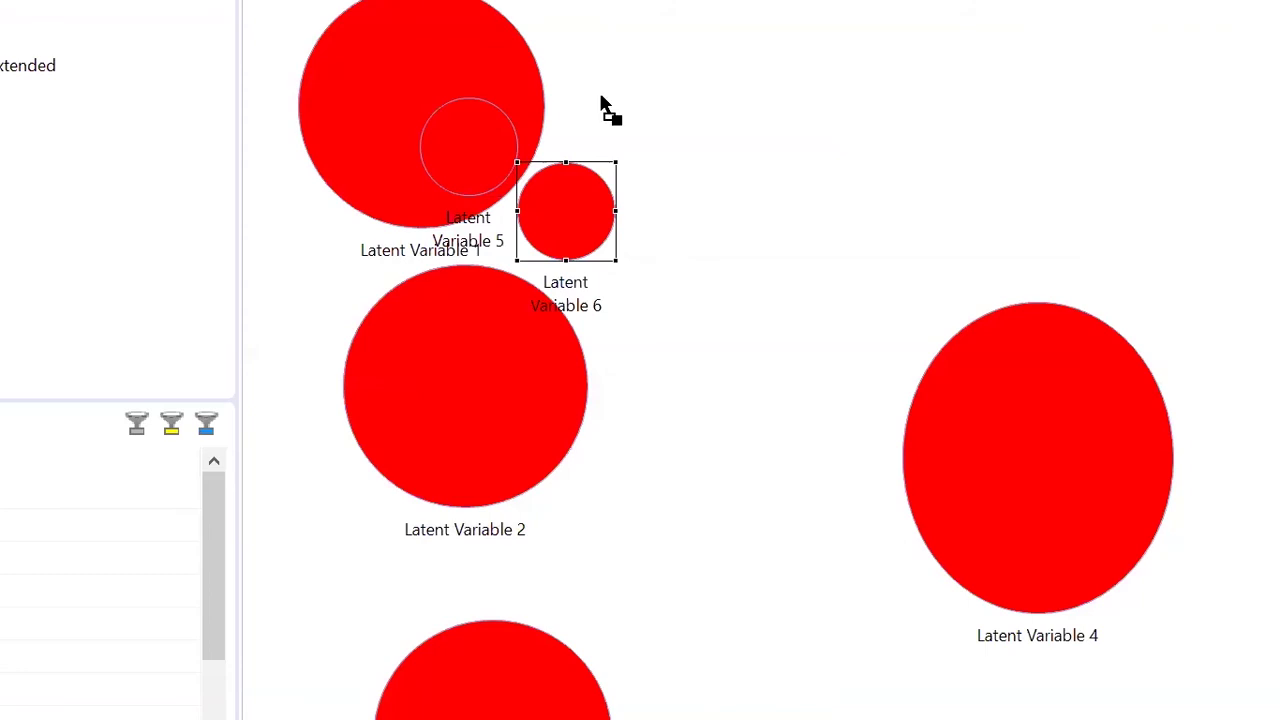
key("ctrl+z")
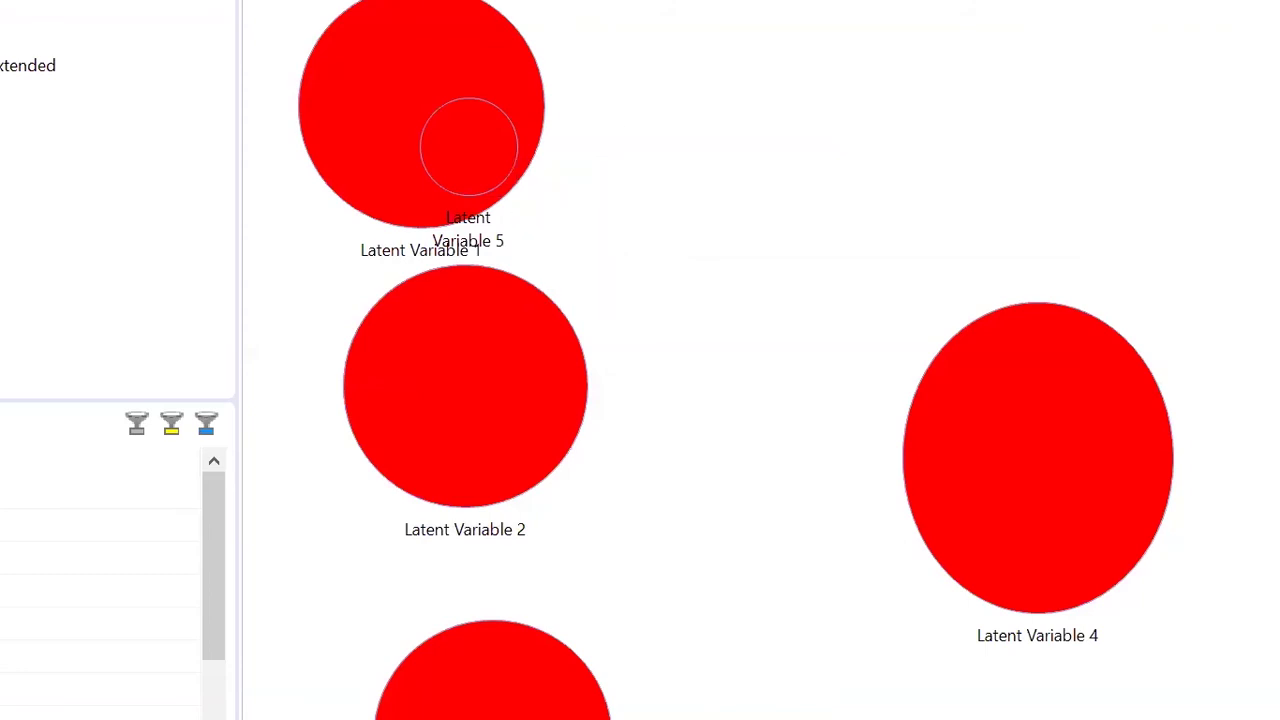
left_click(423, 94)
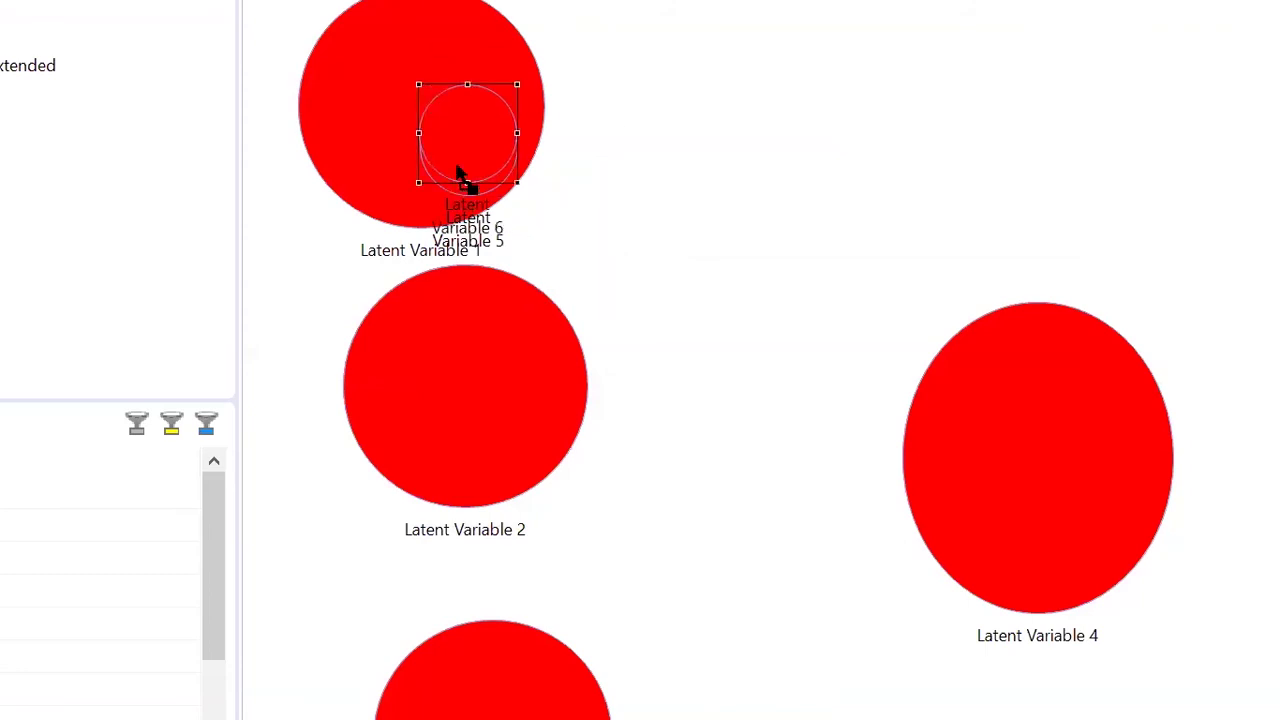
mouse_move(458, 175)
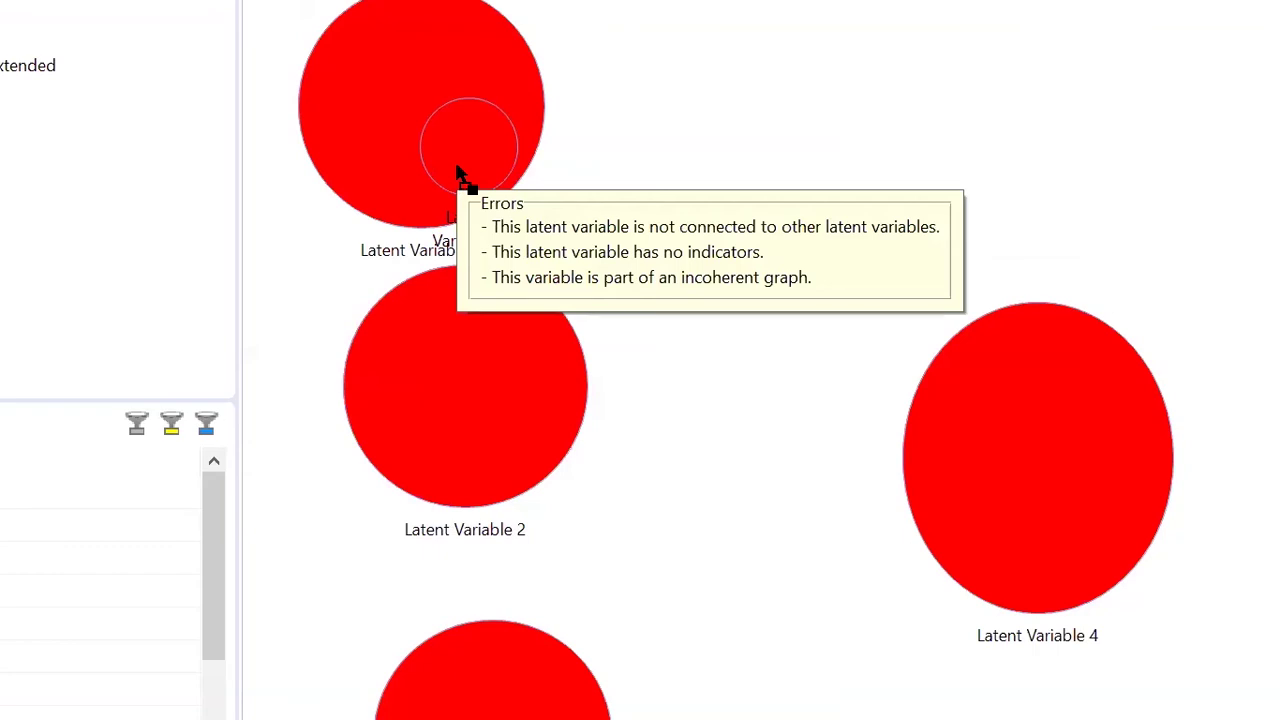
left_click(457, 172)
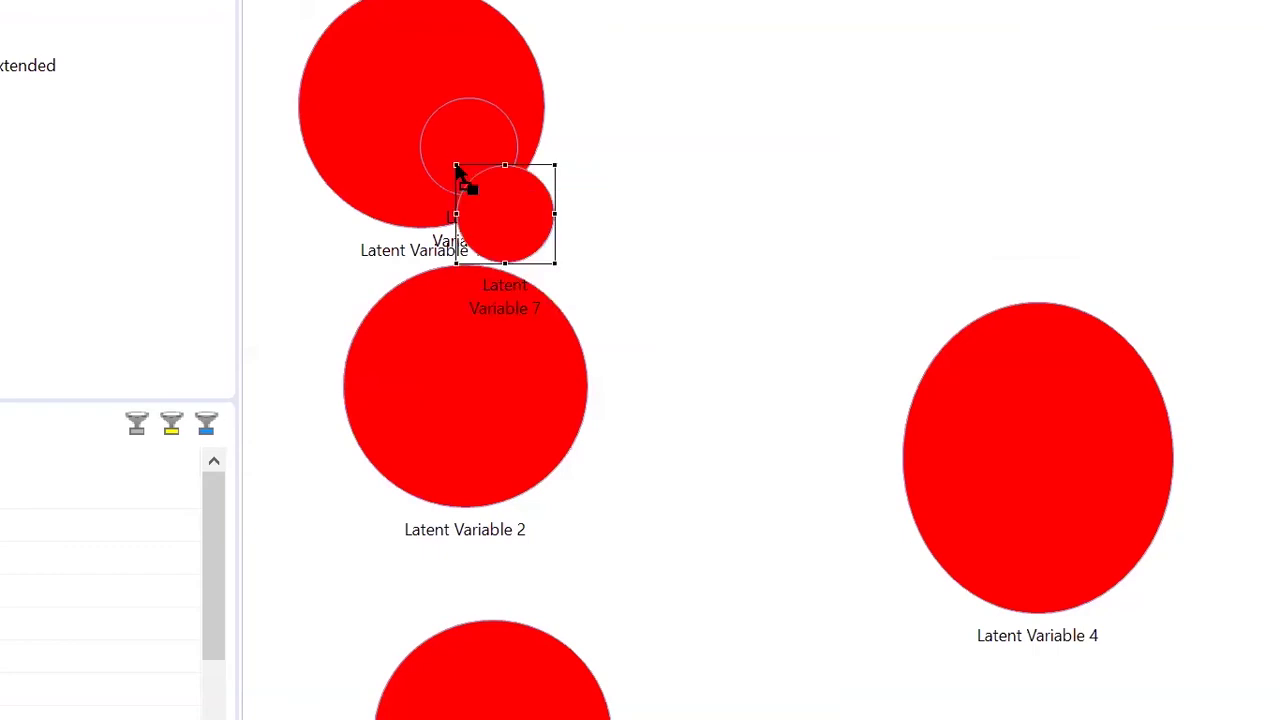
key("ctrl+z")
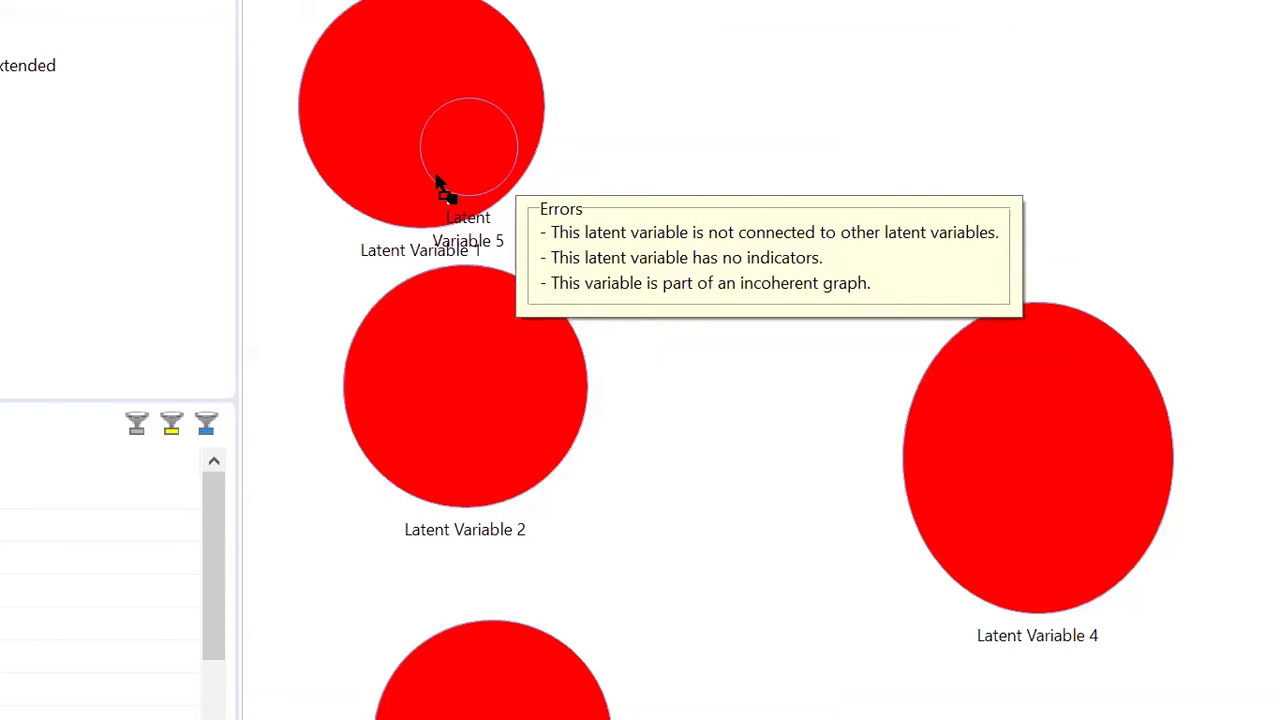
Step: Try to delete the small latent variable overlapping Latent Variable 1
right_click(436, 177)
left_click(462, 192)
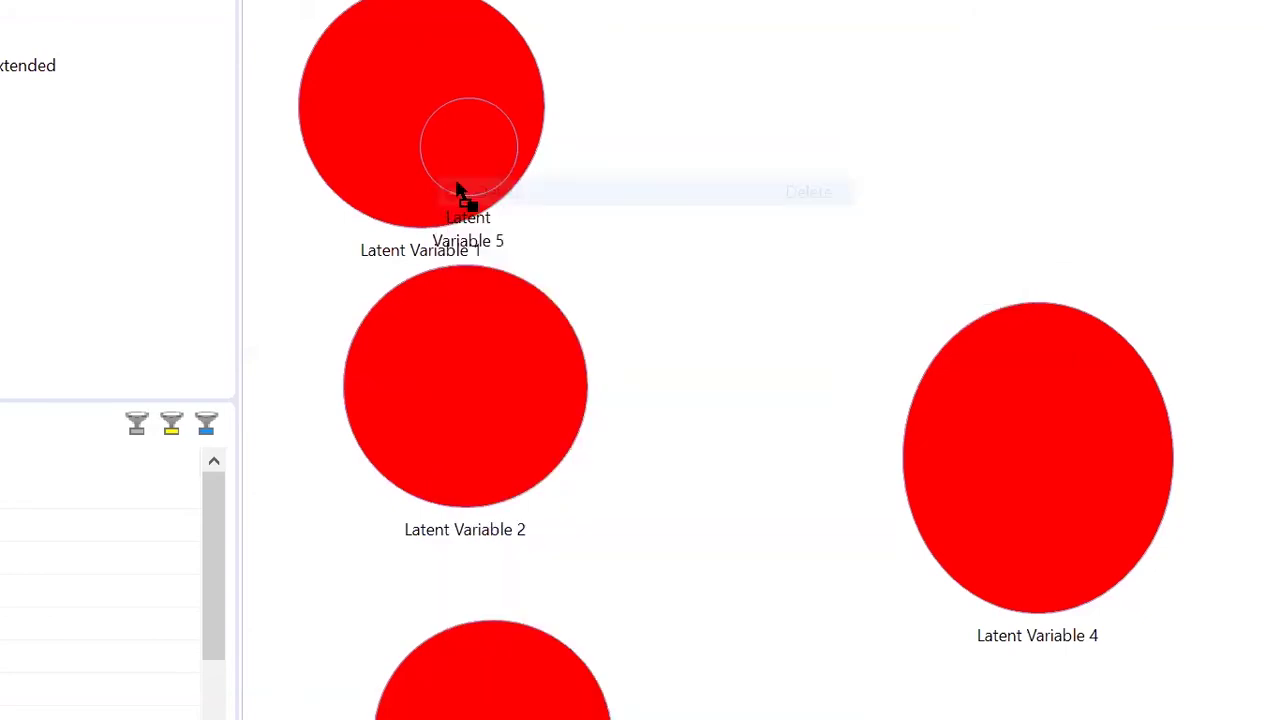
right_click(456, 146)
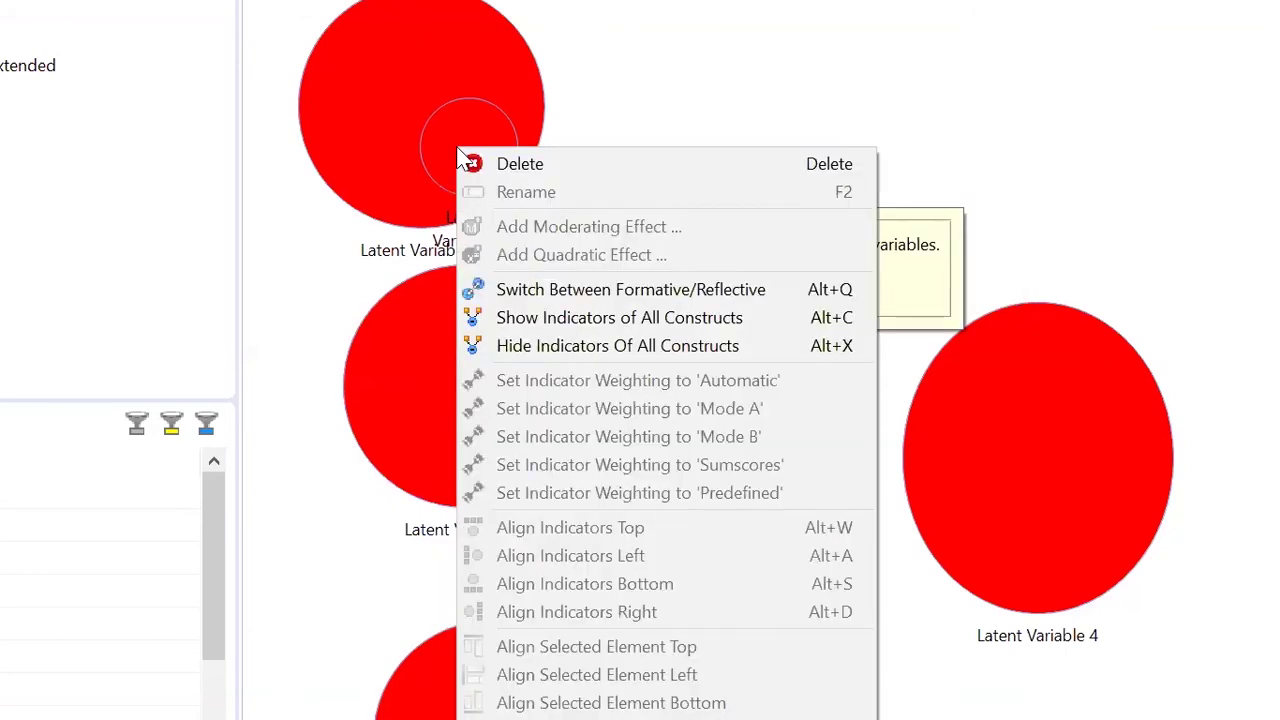
left_click(487, 166)
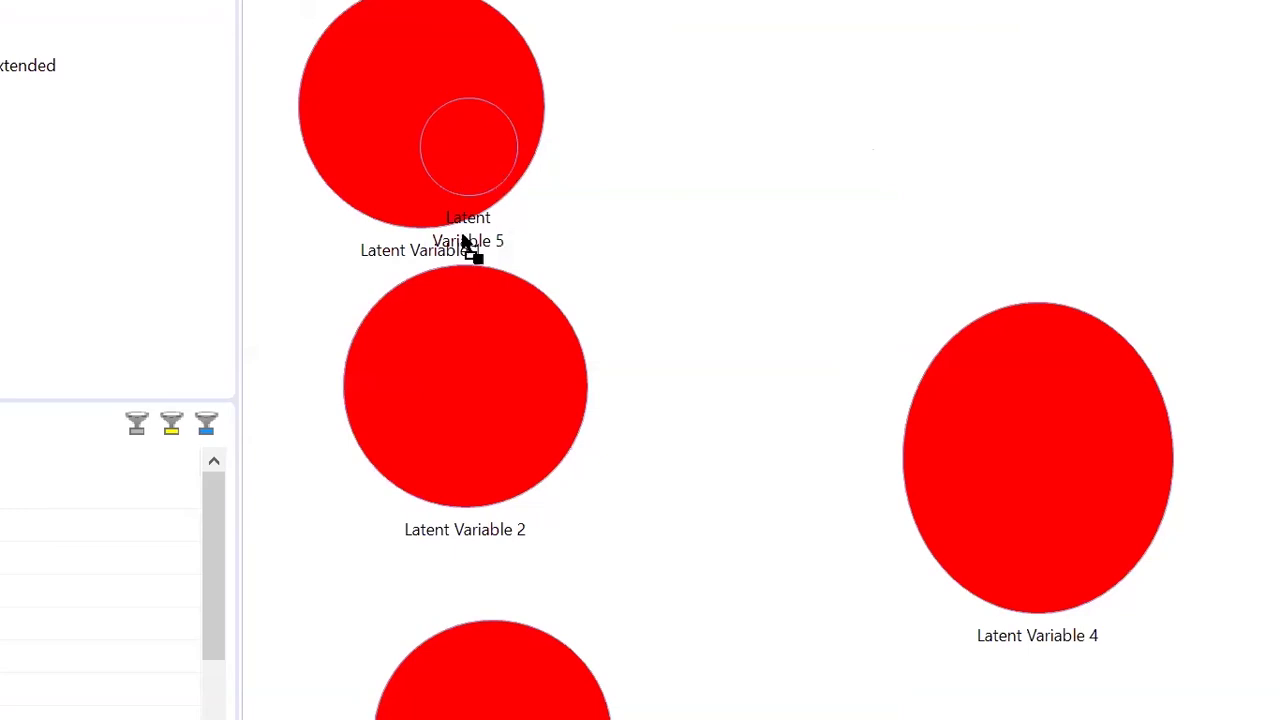
right_click(448, 163)
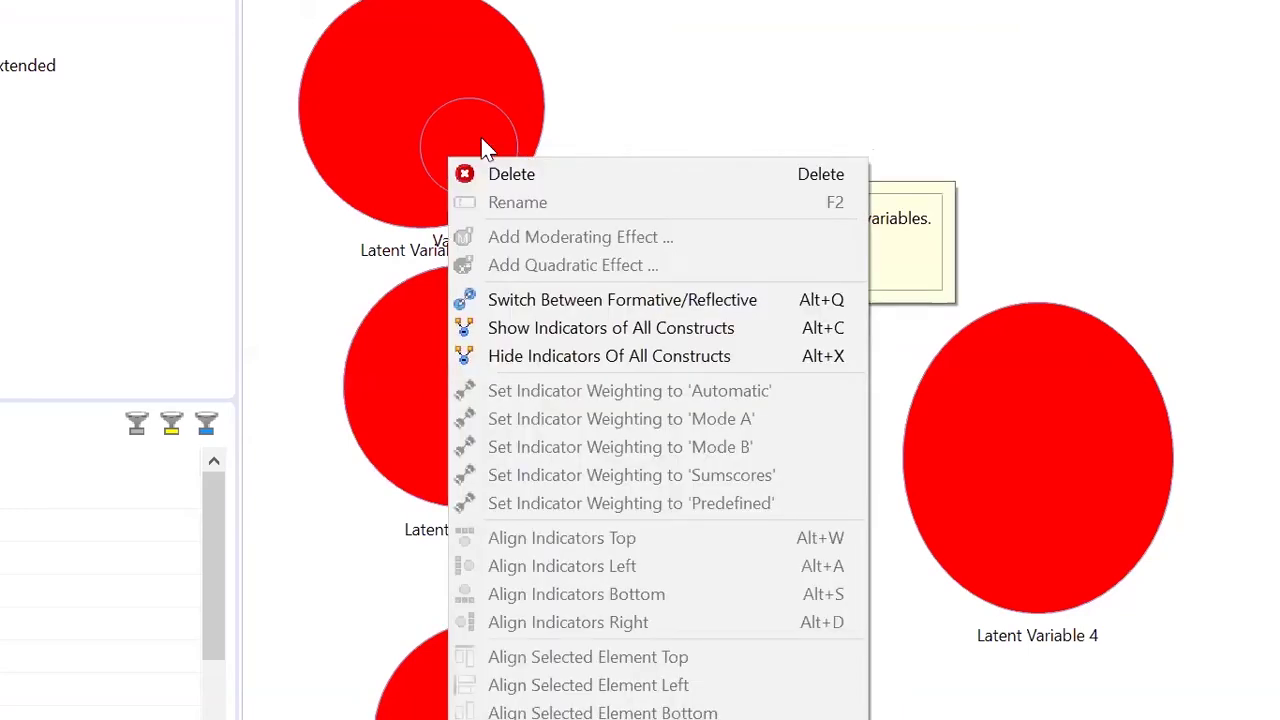
left_click(508, 20)
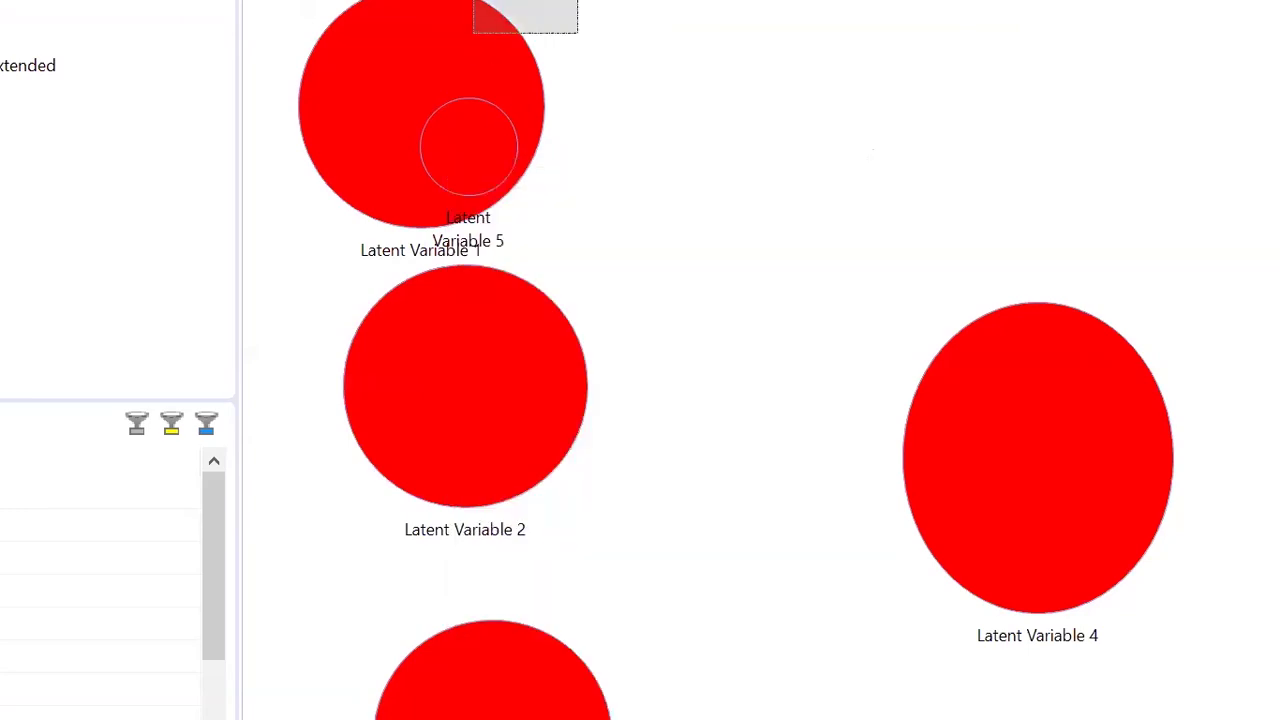
Step: Draw another latent variable, place it beside Latent Variable 1, and reduce it to a smaller ellipse
left_click_drag(553, 2, 897, 2)
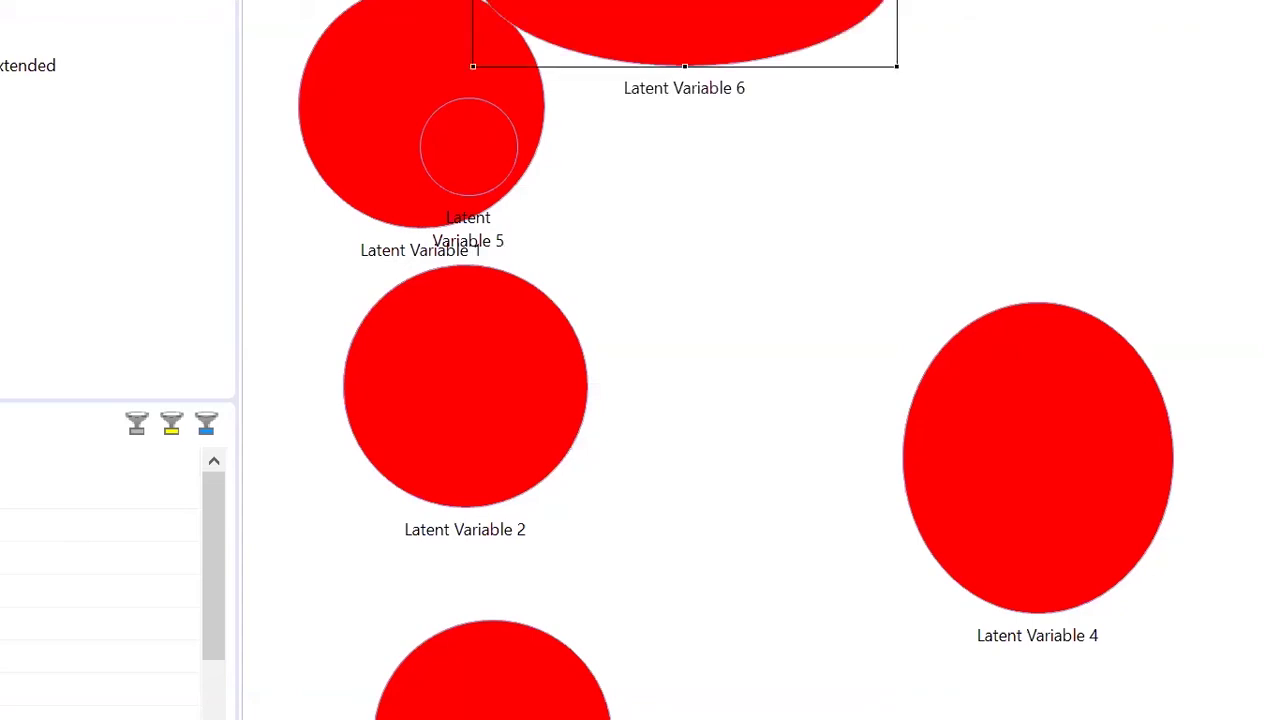
left_click(683, 65)
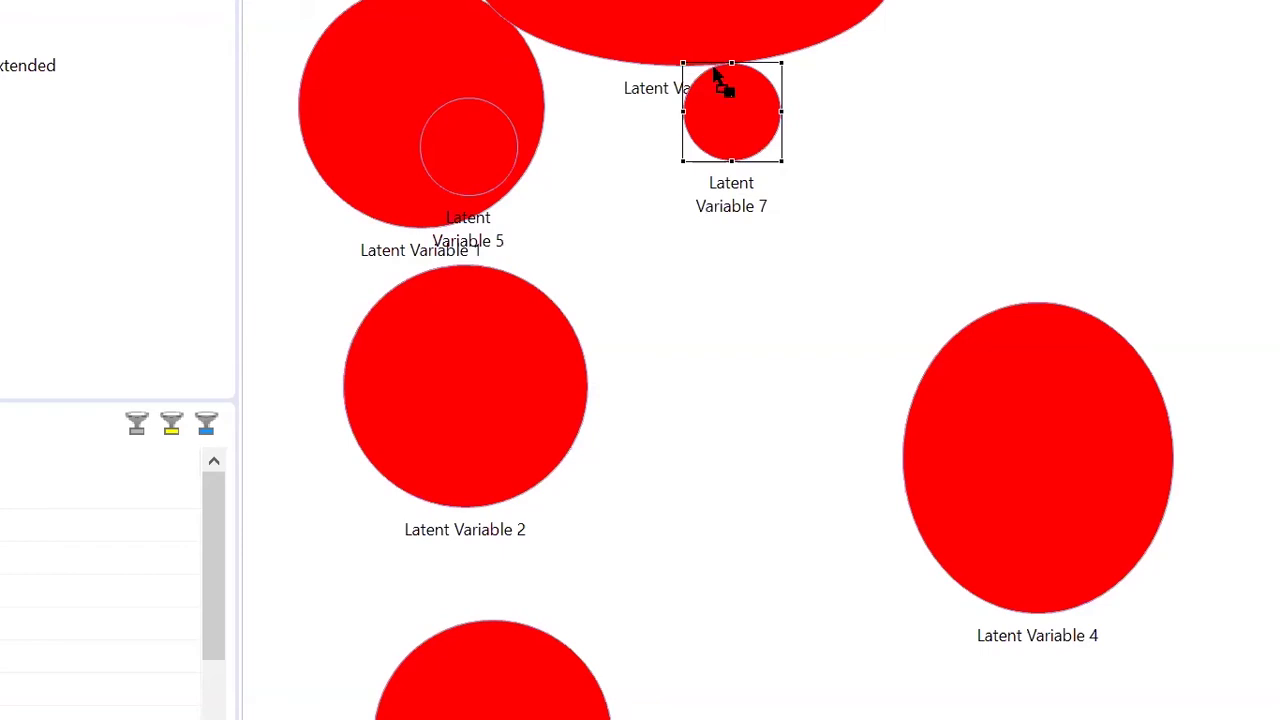
mouse_move(712, 88)
key("Delete")
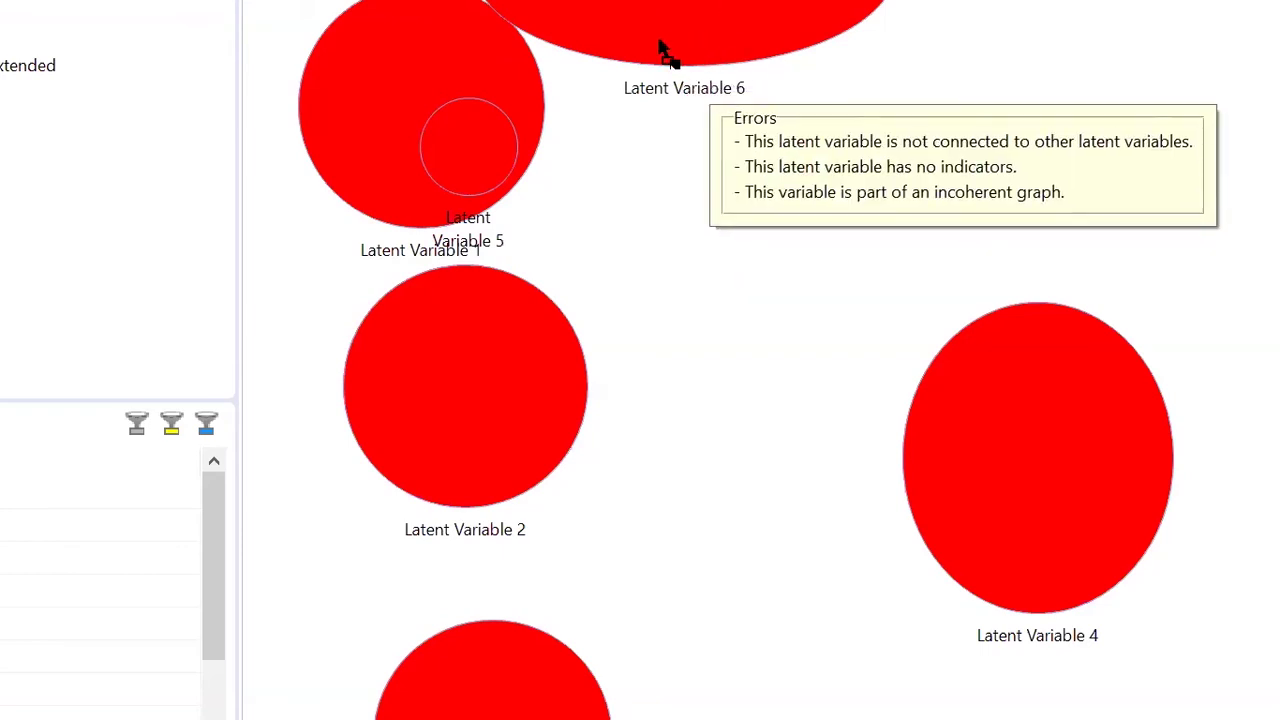
left_click_drag(472, 87, 698, 225)
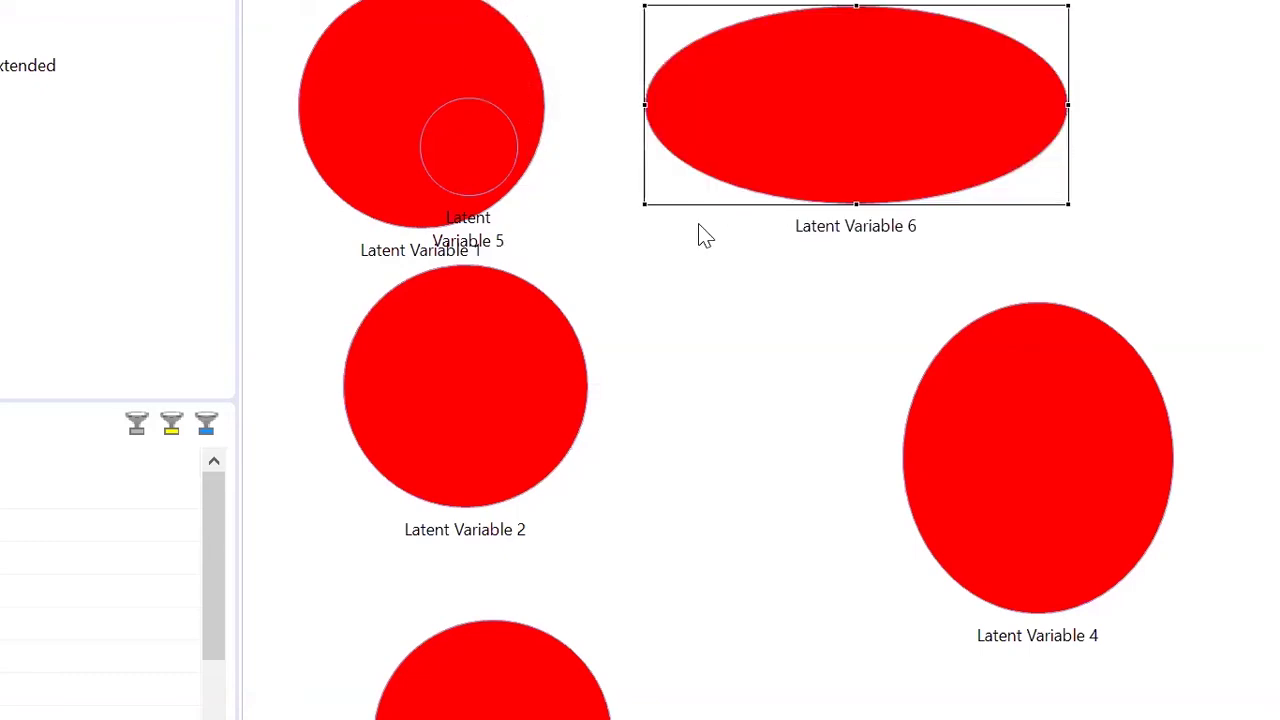
left_click_drag(1065, 204, 850, 159)
Step: Delete the small latent variable overlapping Latent Variable 1 and shrink Latent Variable 1
left_click(456, 173)
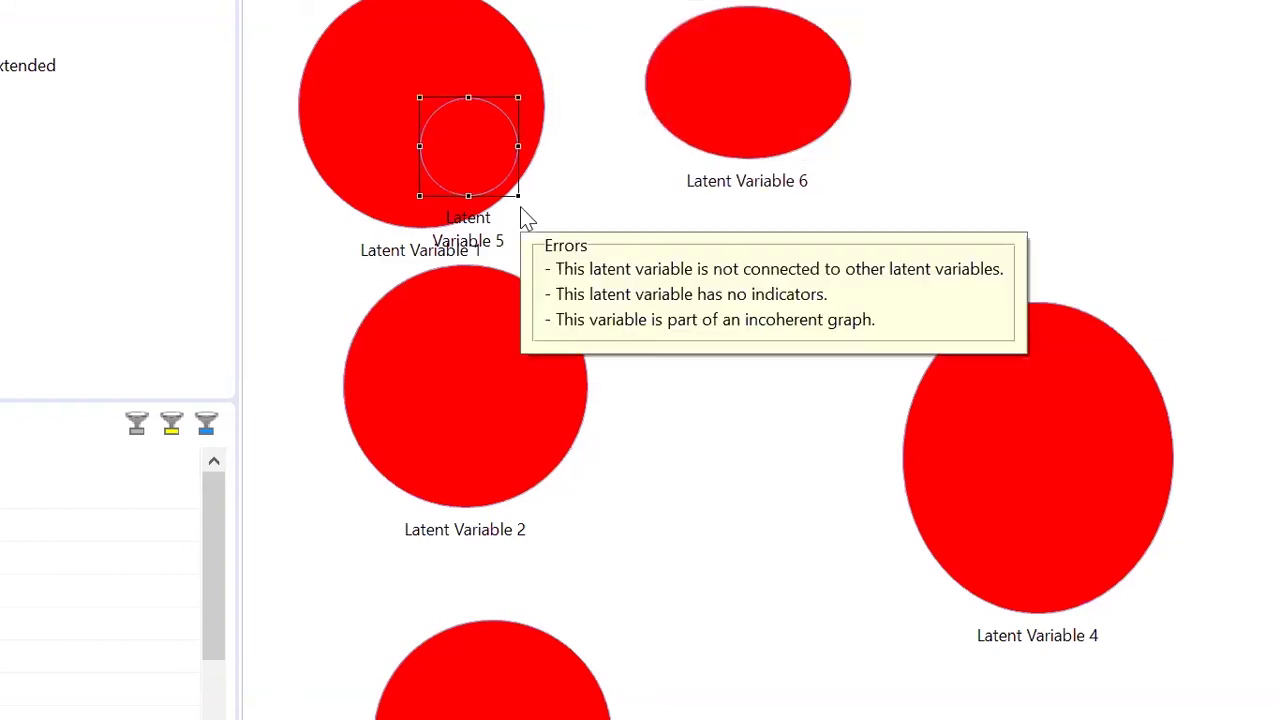
key("Delete")
left_click(458, 172)
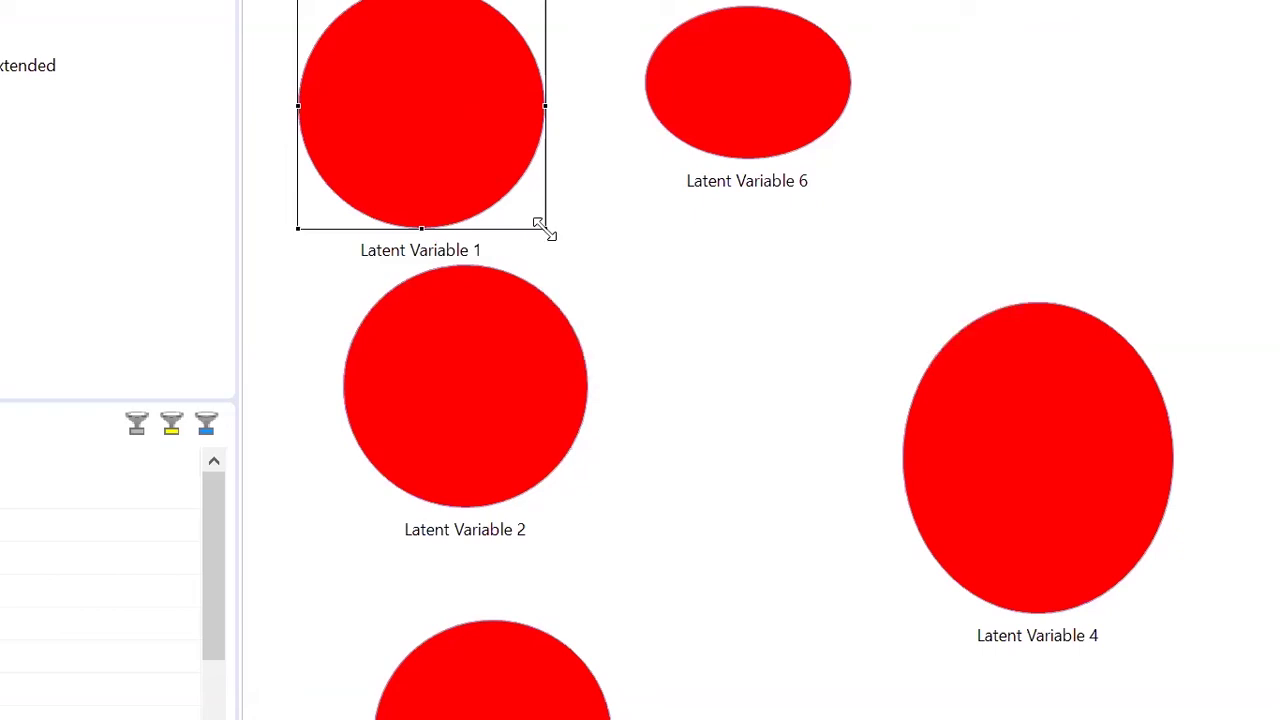
left_click_drag(545, 229, 490, 167)
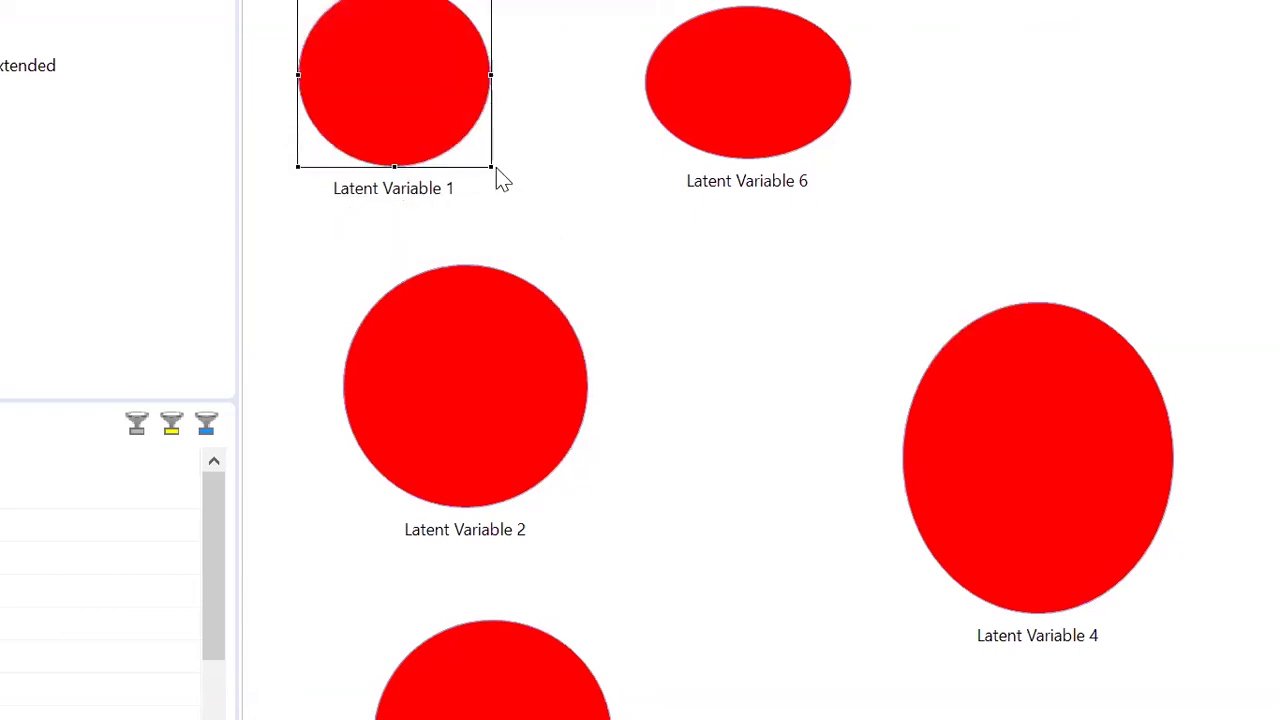
Step: Shrink Latent Variable 2 and Latent Variable 3 to smaller circles
left_click(568, 446)
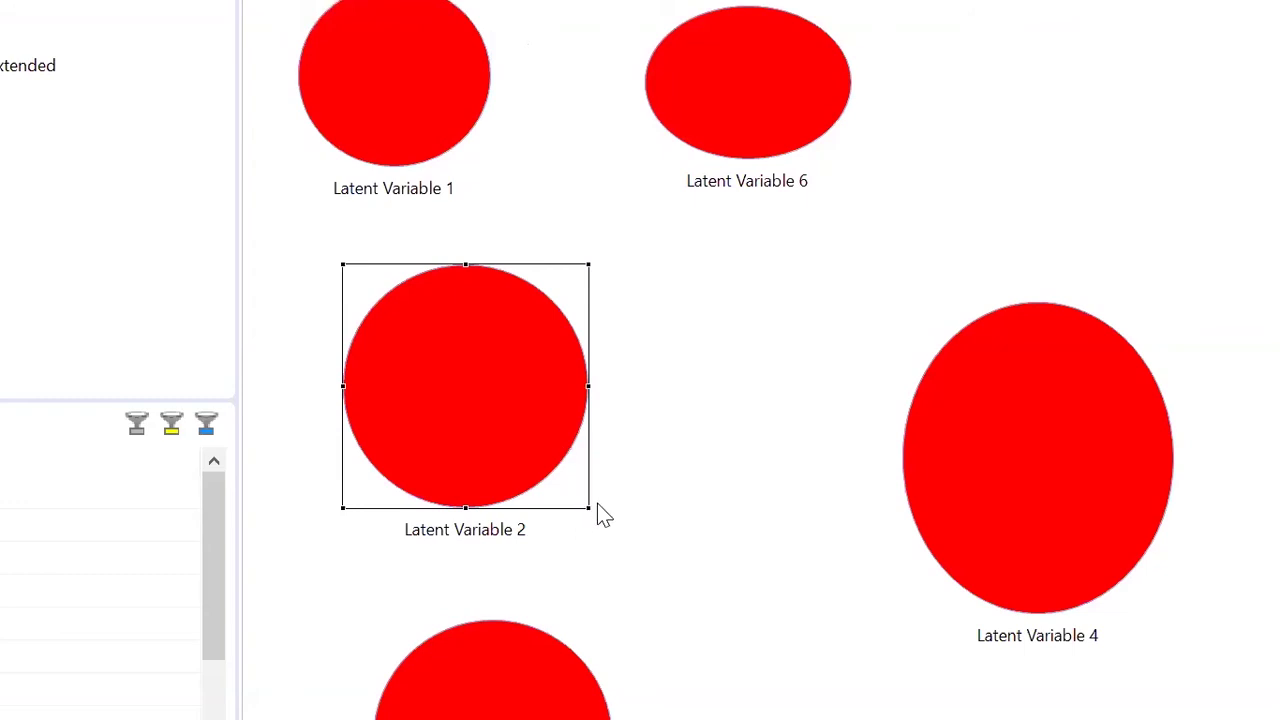
left_click_drag(540, 460, 511, 436)
left_click(610, 711)
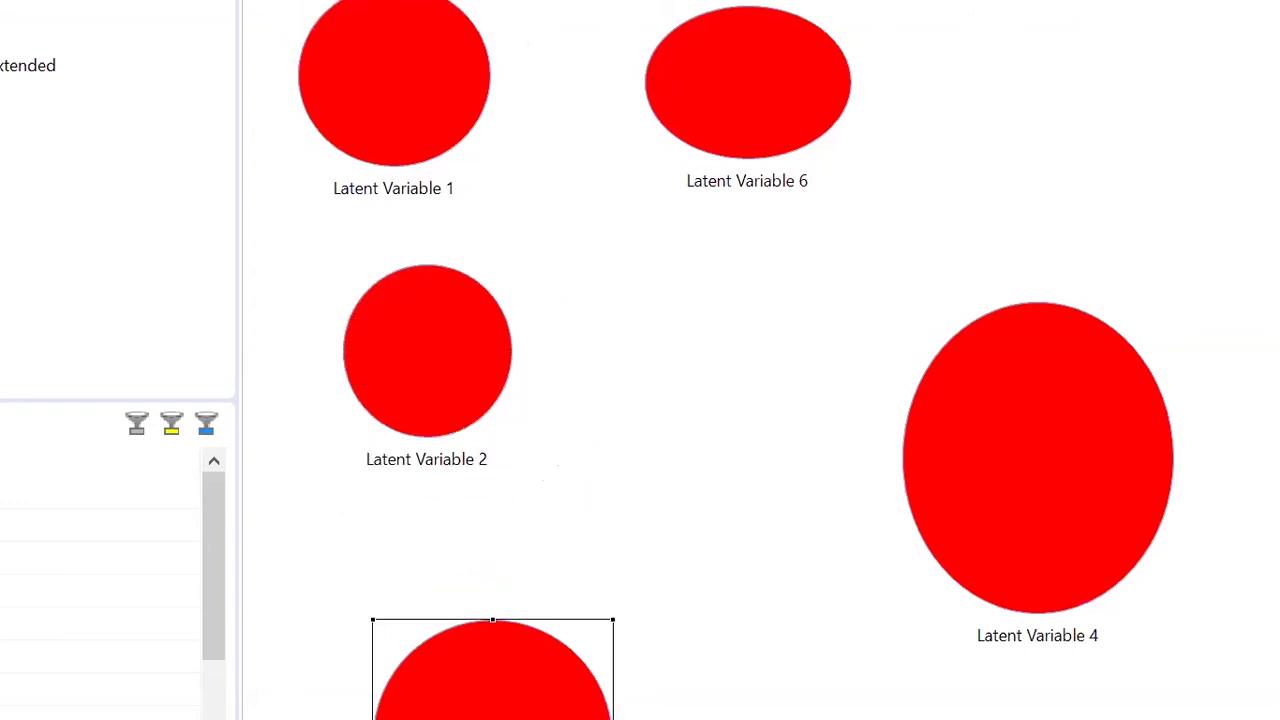
left_click_drag(613, 719, 543, 719)
Step: Arrange Latent Variables 1, 2, 3 and 6 in one column with variable 6 lowest, and shrink Latent Variable 4
left_click_drag(478, 666, 421, 546)
left_click_drag(385, 300, 343, 294)
left_click_drag(405, 66, 401, 114)
left_click_drag(699, 142, 443, 719)
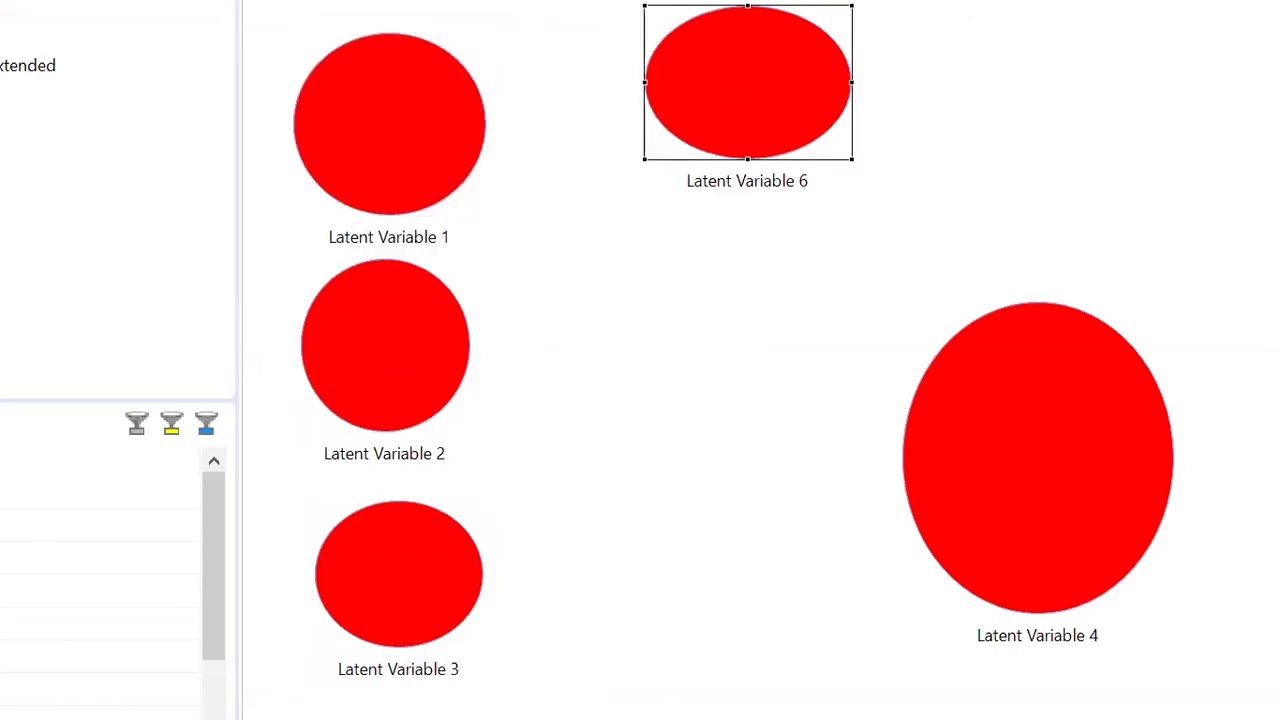
left_click(1005, 529)
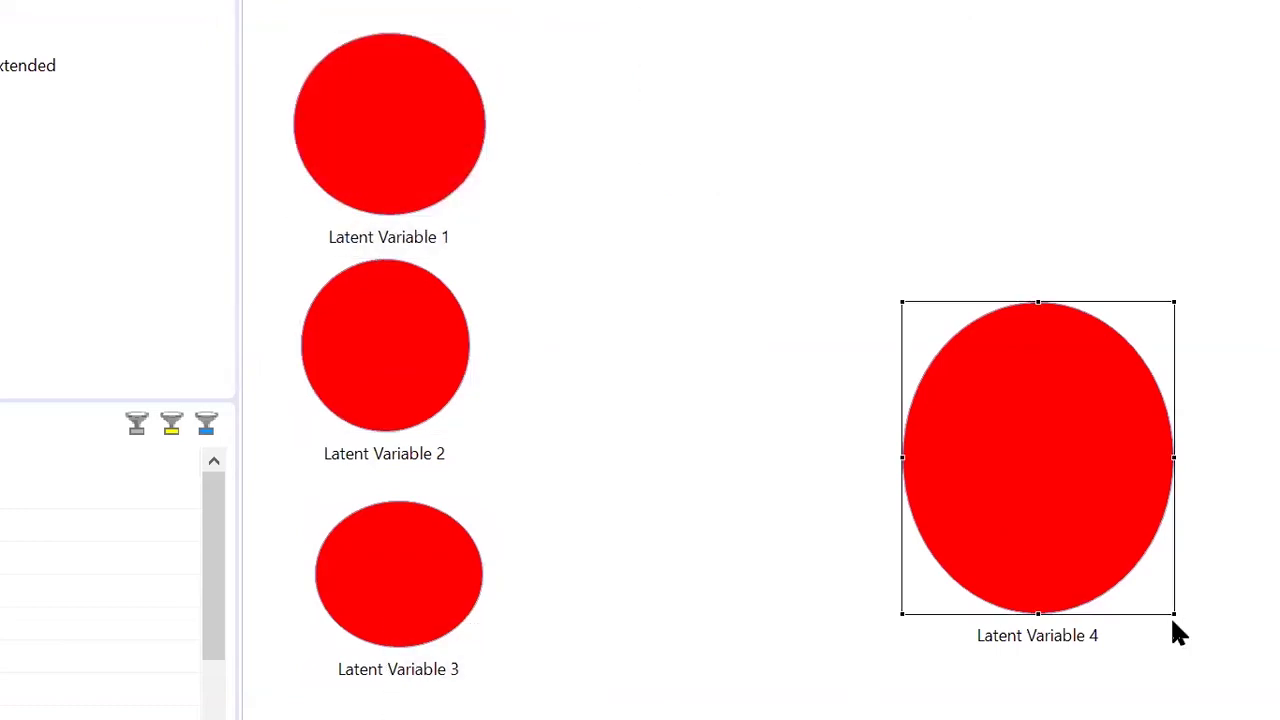
left_click_drag(1172, 612, 1087, 502)
left_click(437, 186)
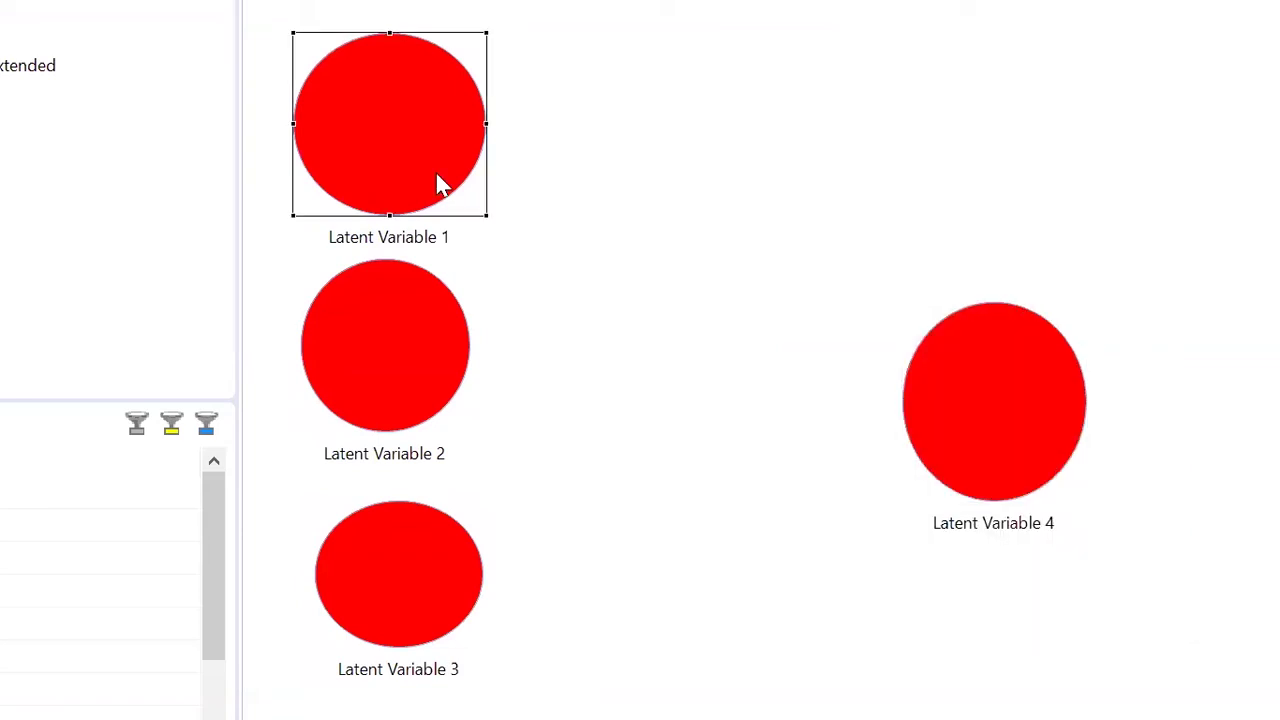
right_click(437, 178)
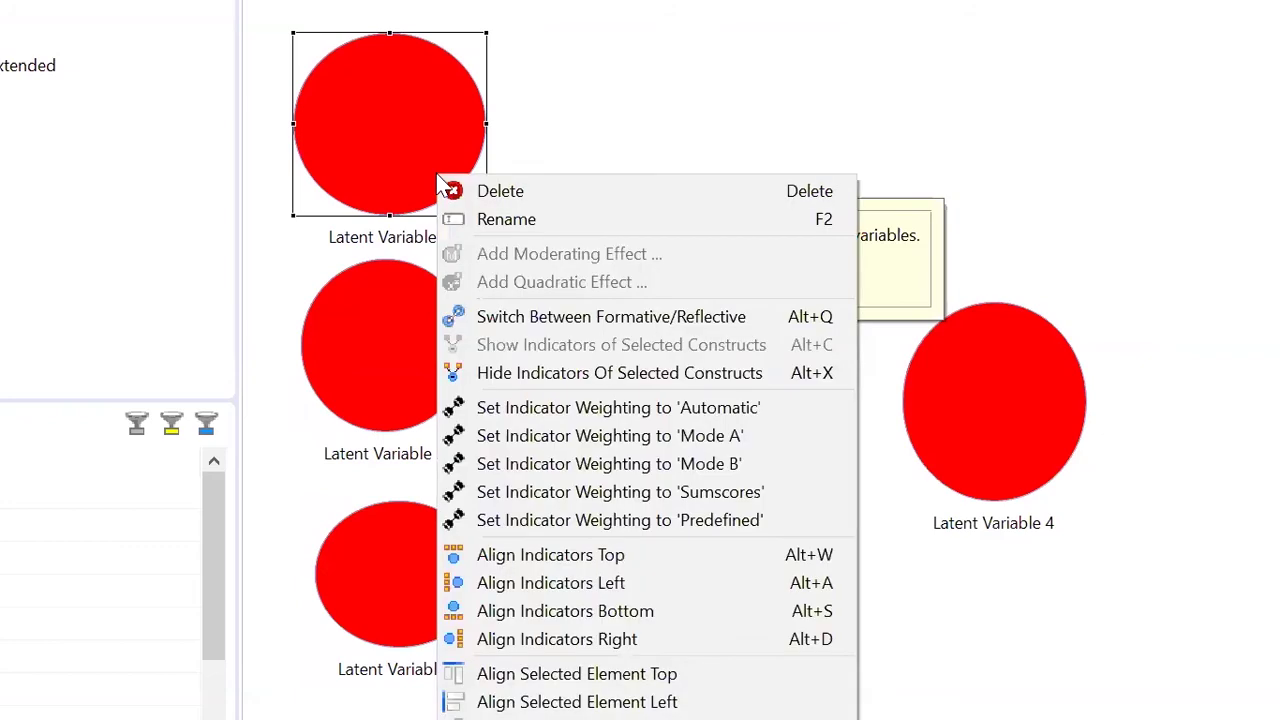
left_click(637, 90)
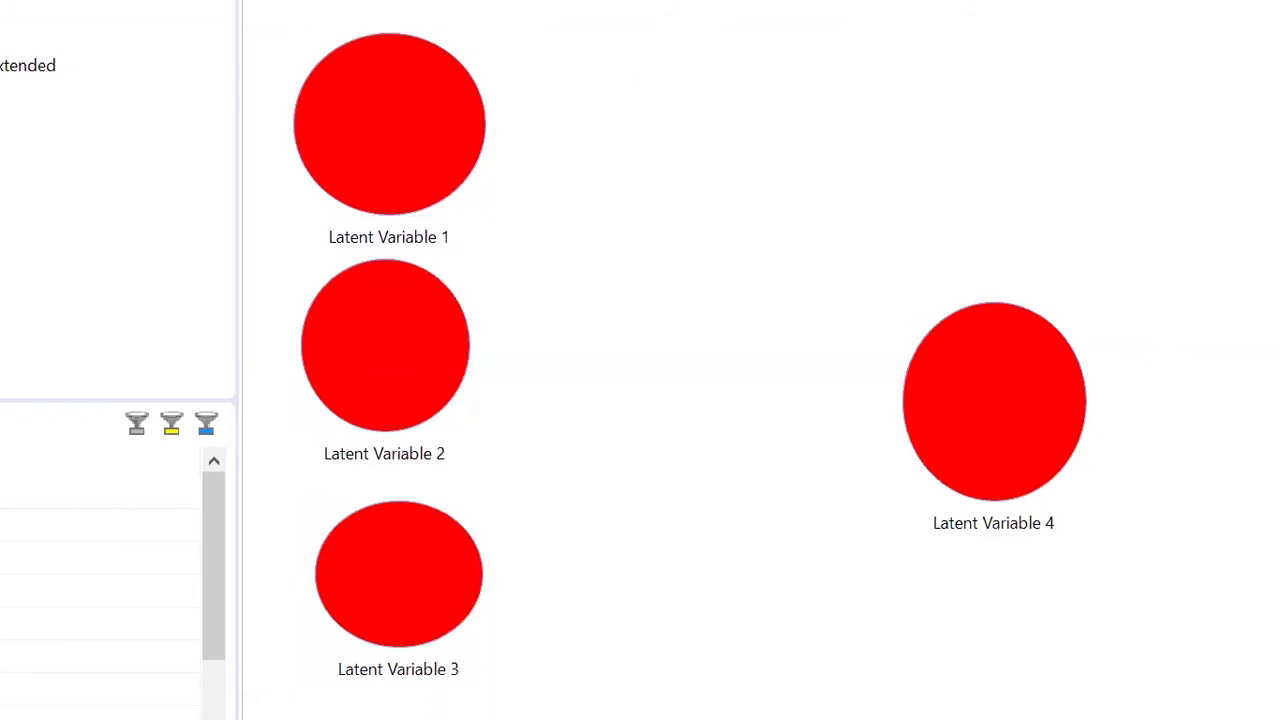
Step: Draw one more latent variable, shrink it, and place it directly above Latent Variable 1 in the column
left_click_drag(592, 2, 852, 129)
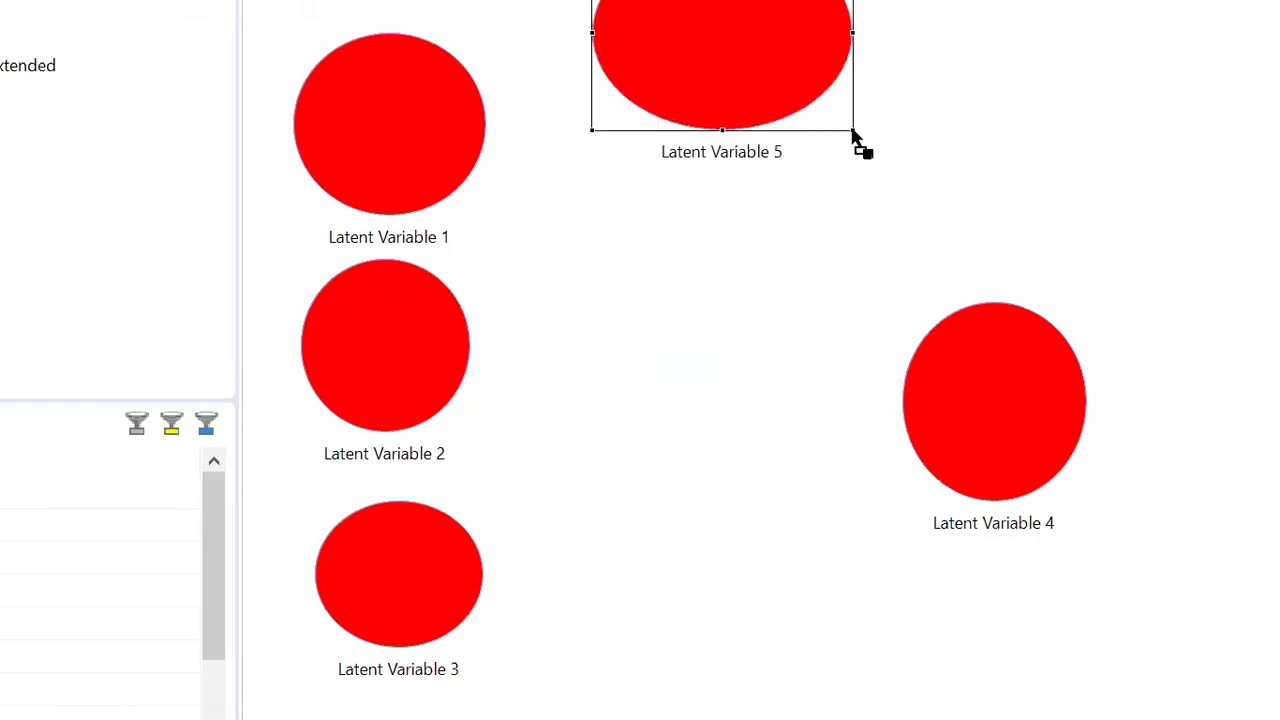
left_click(852, 130)
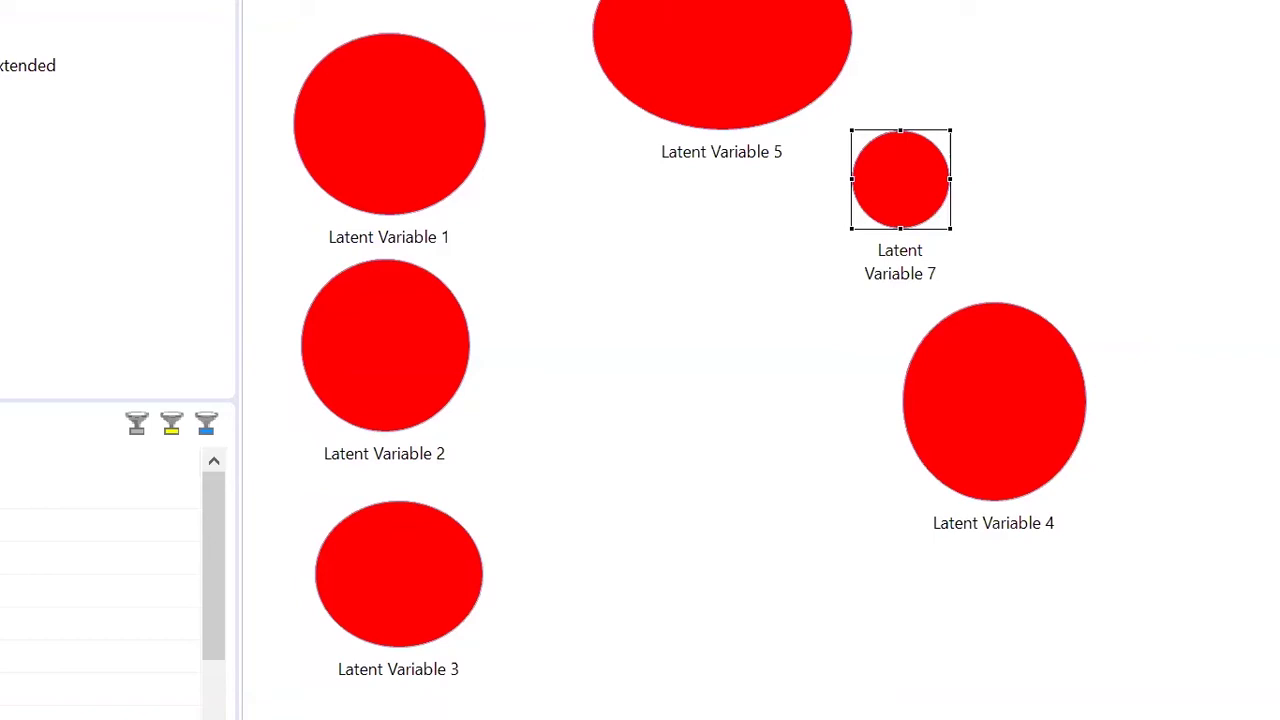
key("Delete")
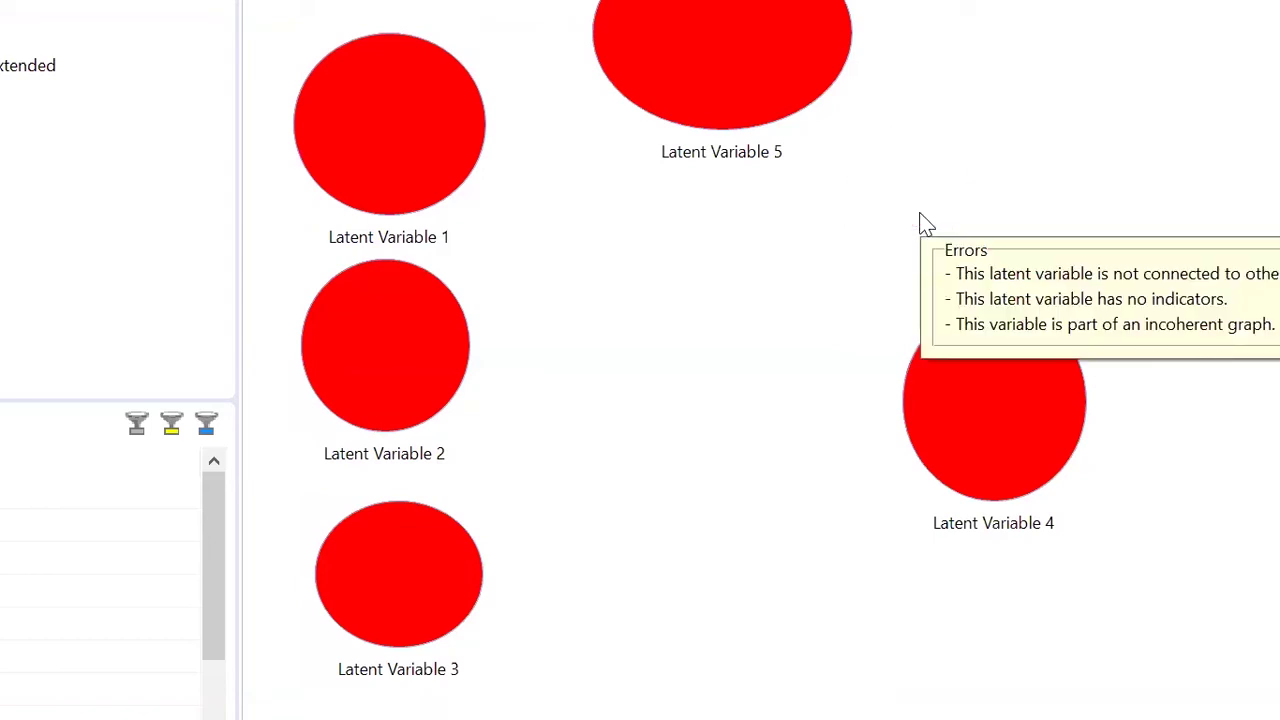
left_click(756, 104)
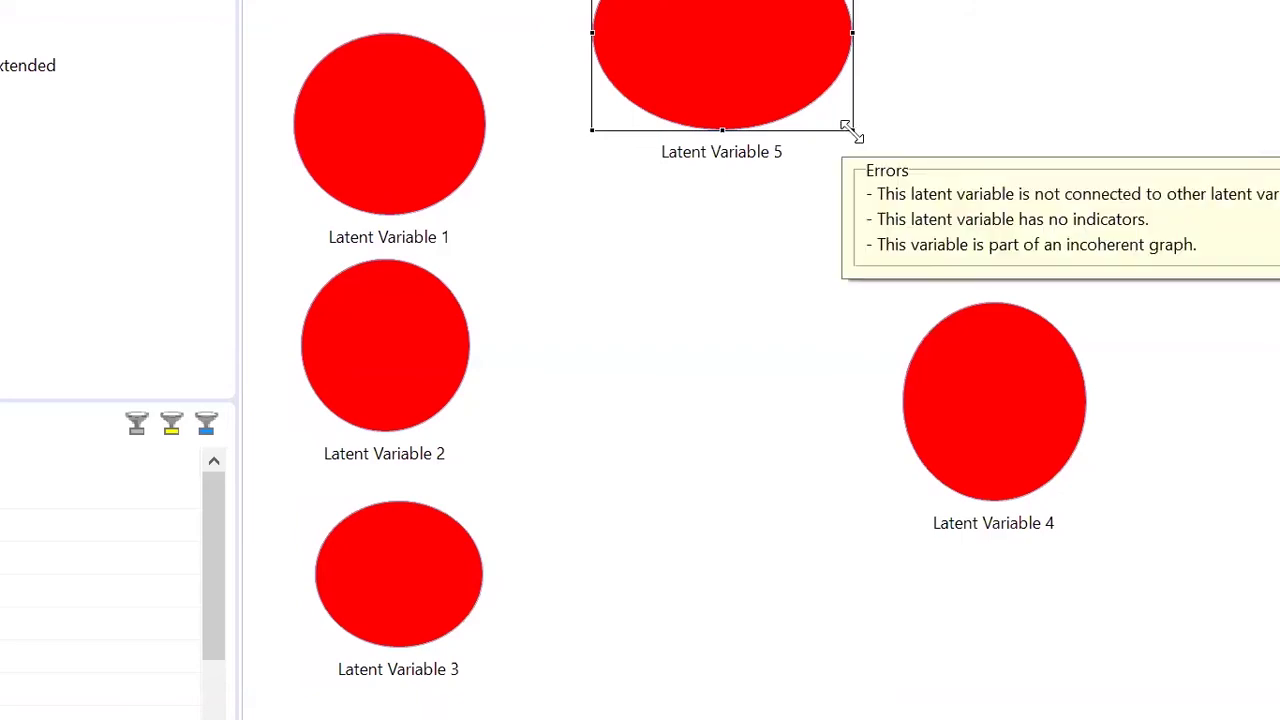
left_click_drag(746, 86, 703, 62)
left_click_drag(479, 12, 395, 24)
Step: Shrink Latent Variable 1 and shift it and Latent Variable 5 slightly down to even out the column
left_click(424, 82)
left_click_drag(487, 215, 449, 185)
left_click_drag(395, 153, 380, 166)
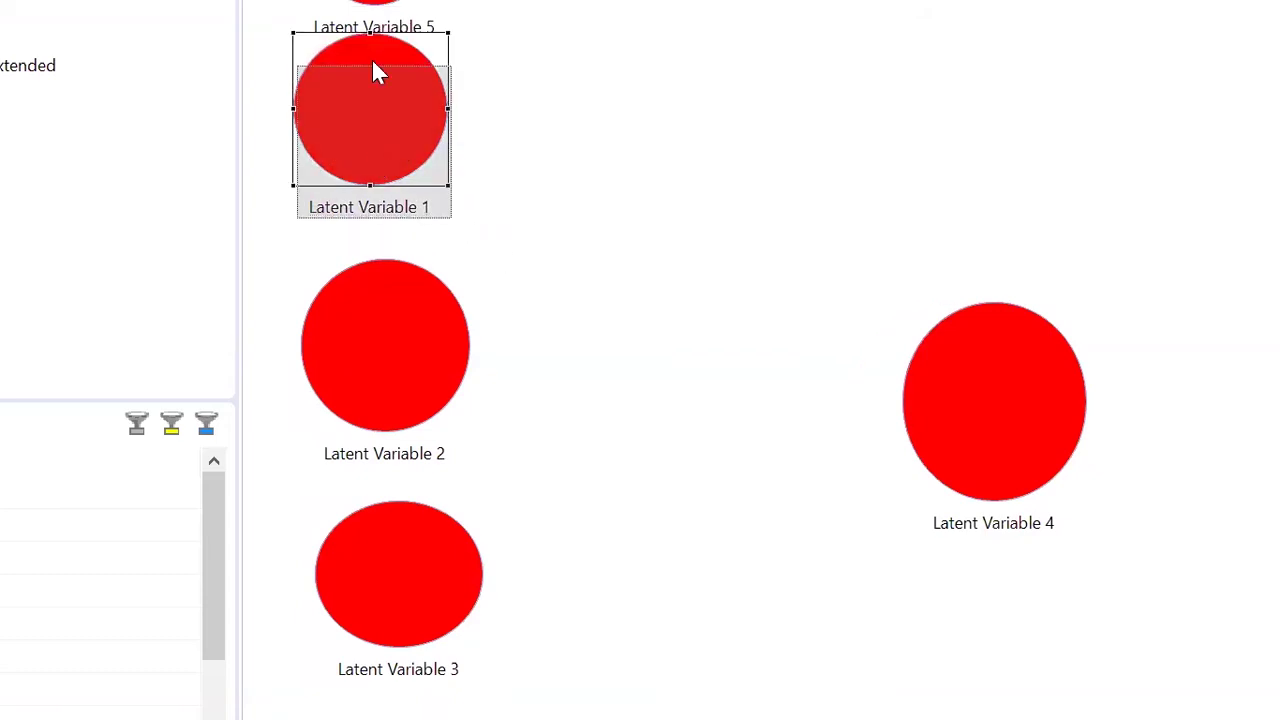
left_click(374, 4)
left_click_drag(374, 4, 371, 30)
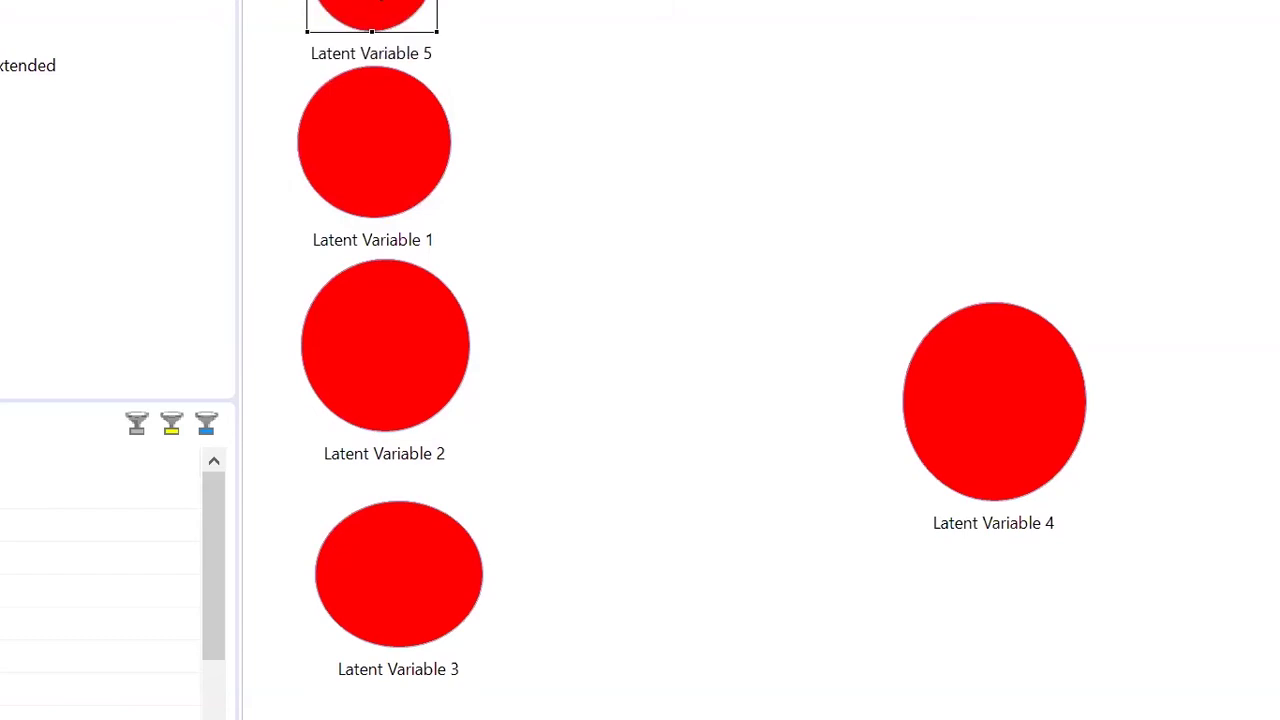
Step: Rename Latent Variable 5 at the head of the column as "Ice cream"
right_click(371, 30)
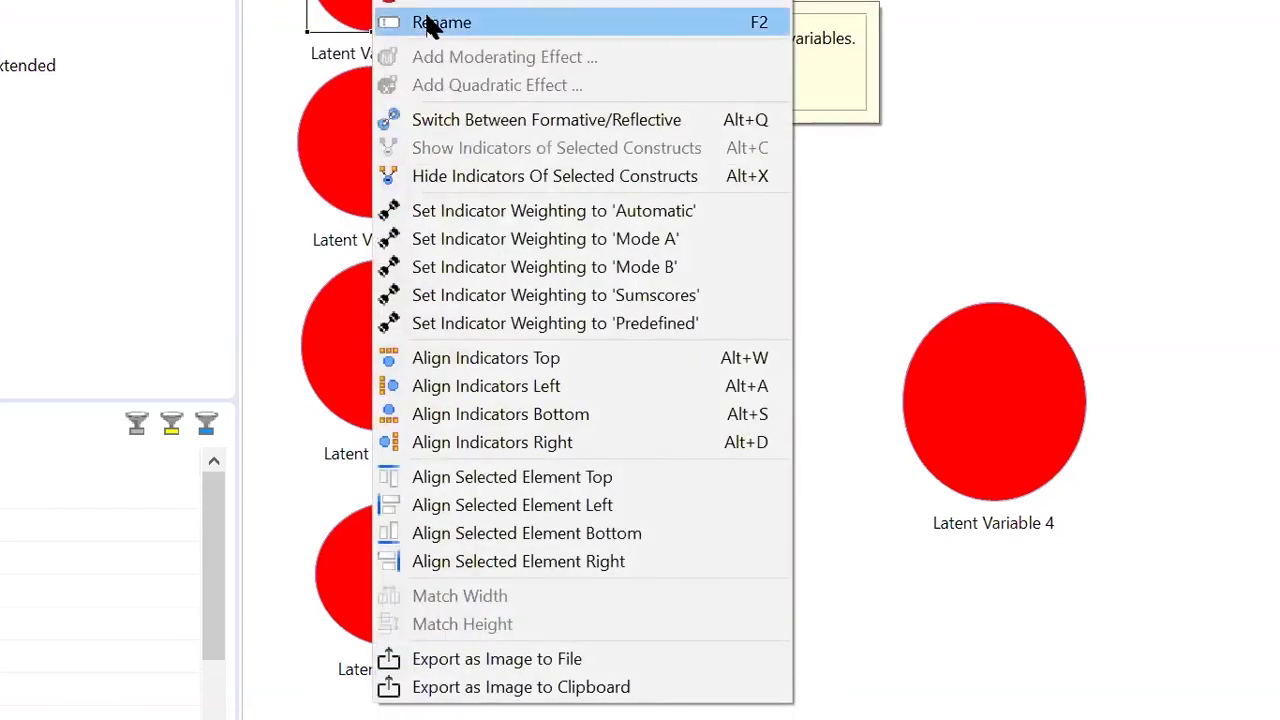
left_click(428, 22)
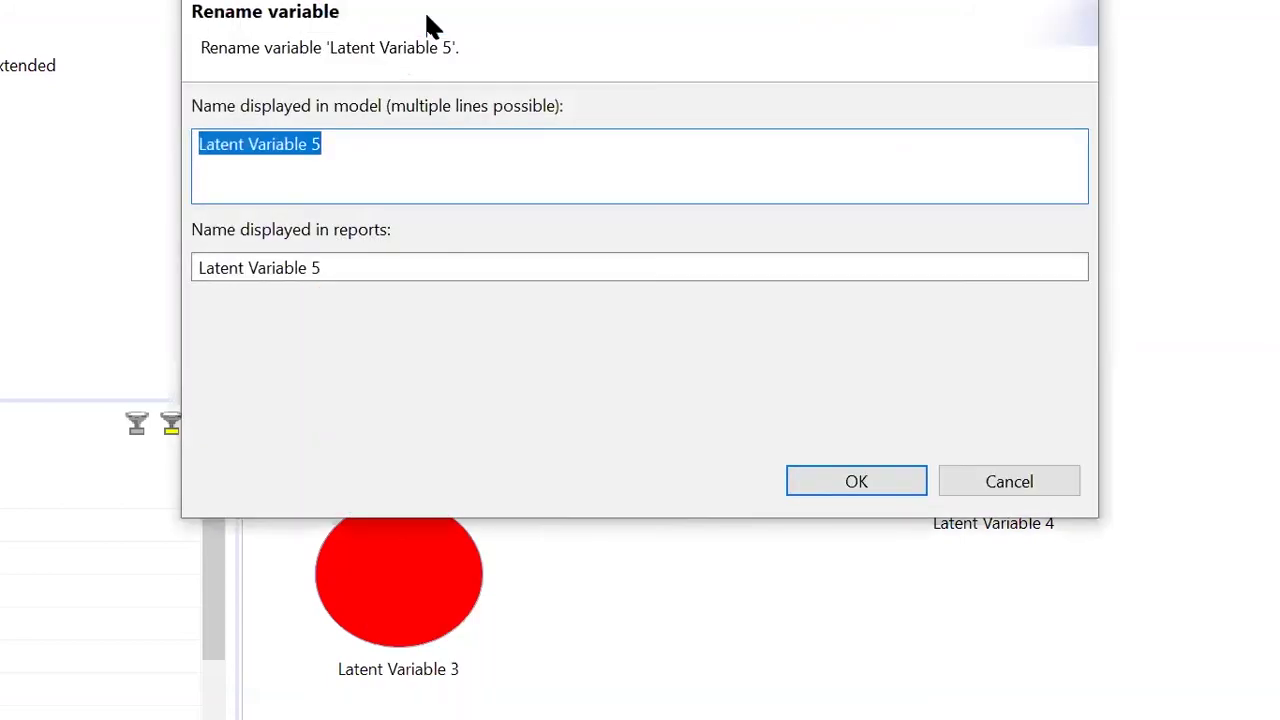
type("Ice creazm")
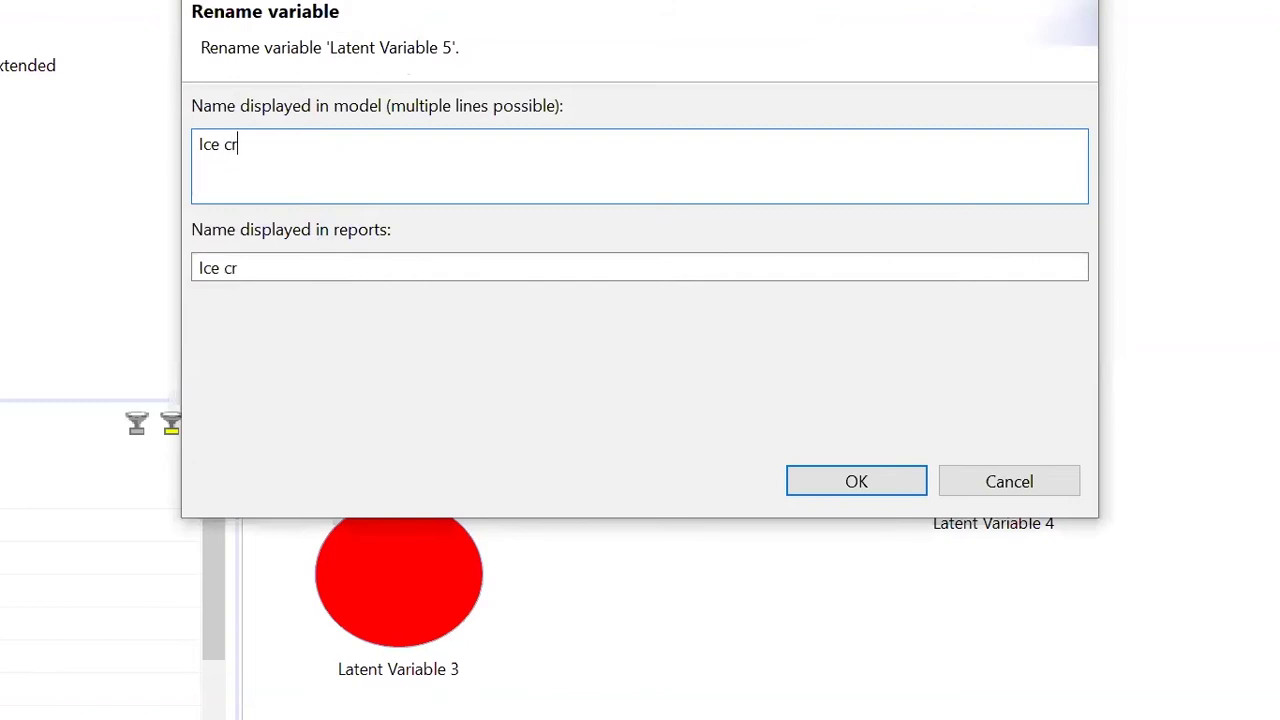
key("BackSpace")
type("m")
left_click(851, 484)
Step: Rename Latent Variable 1, directly below Ice cream, as "candies"
left_click(391, 137)
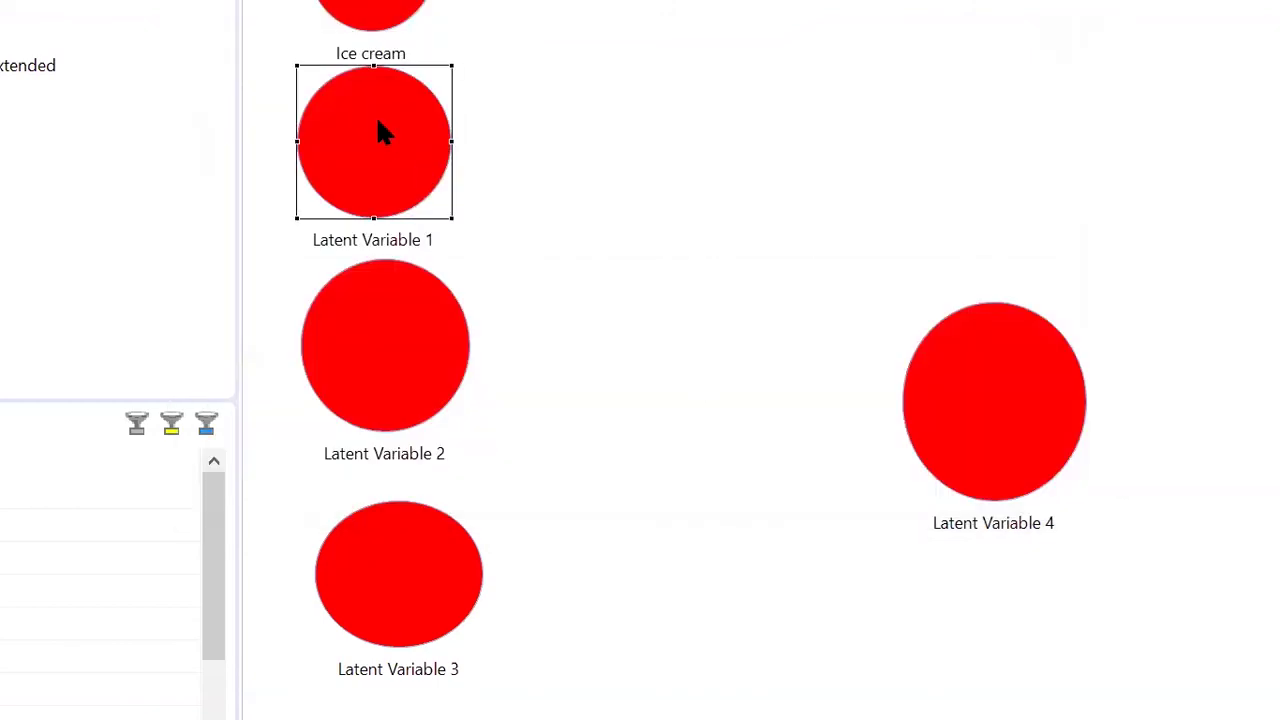
right_click(390, 97)
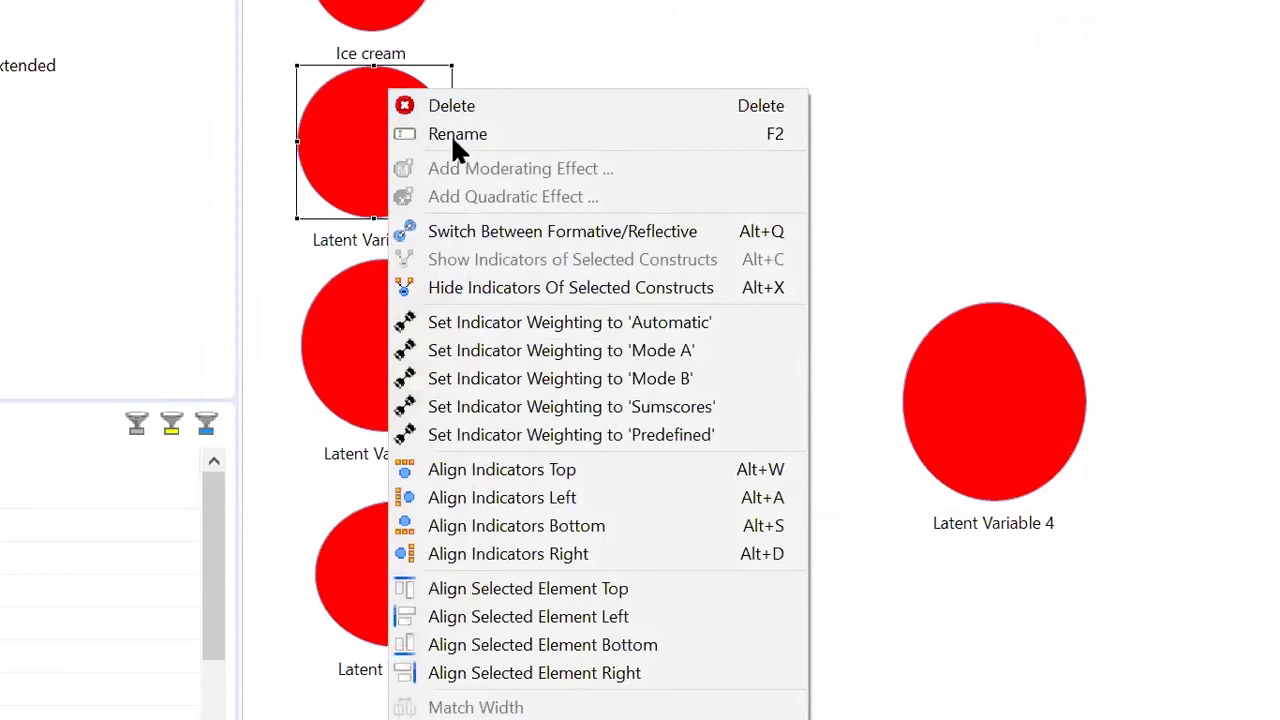
left_click(456, 134)
type("c")
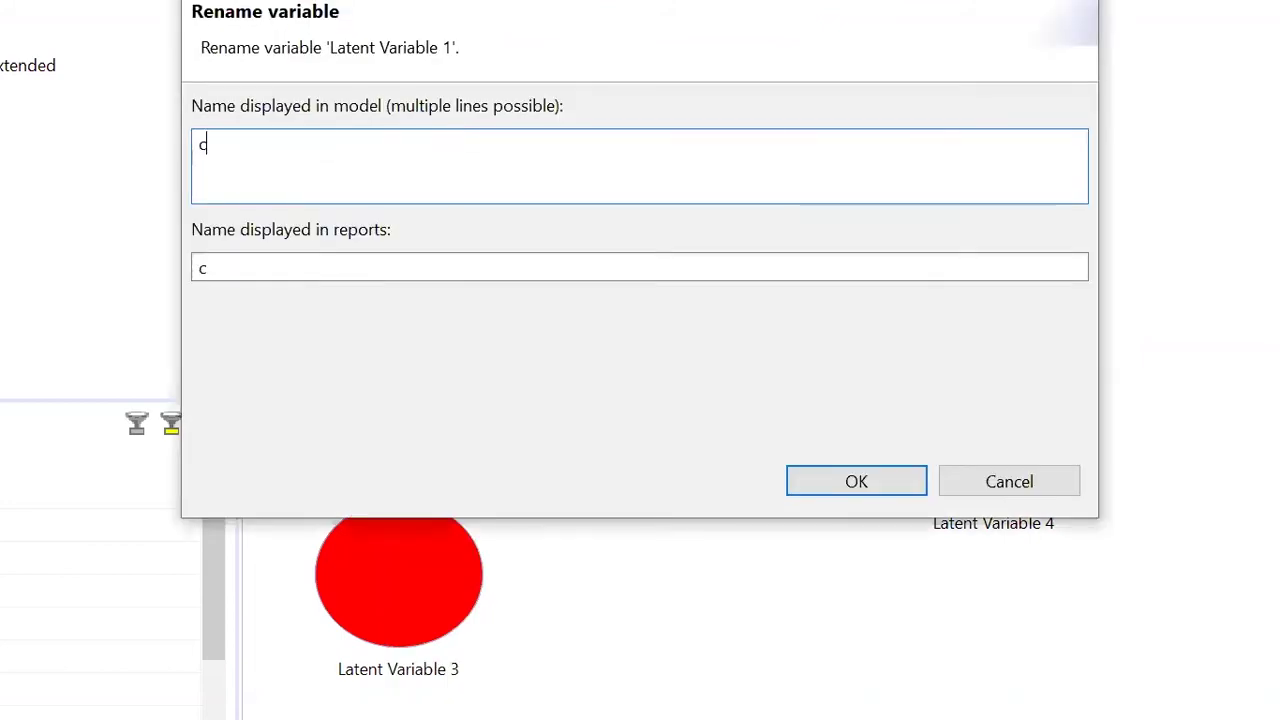
type("andies")
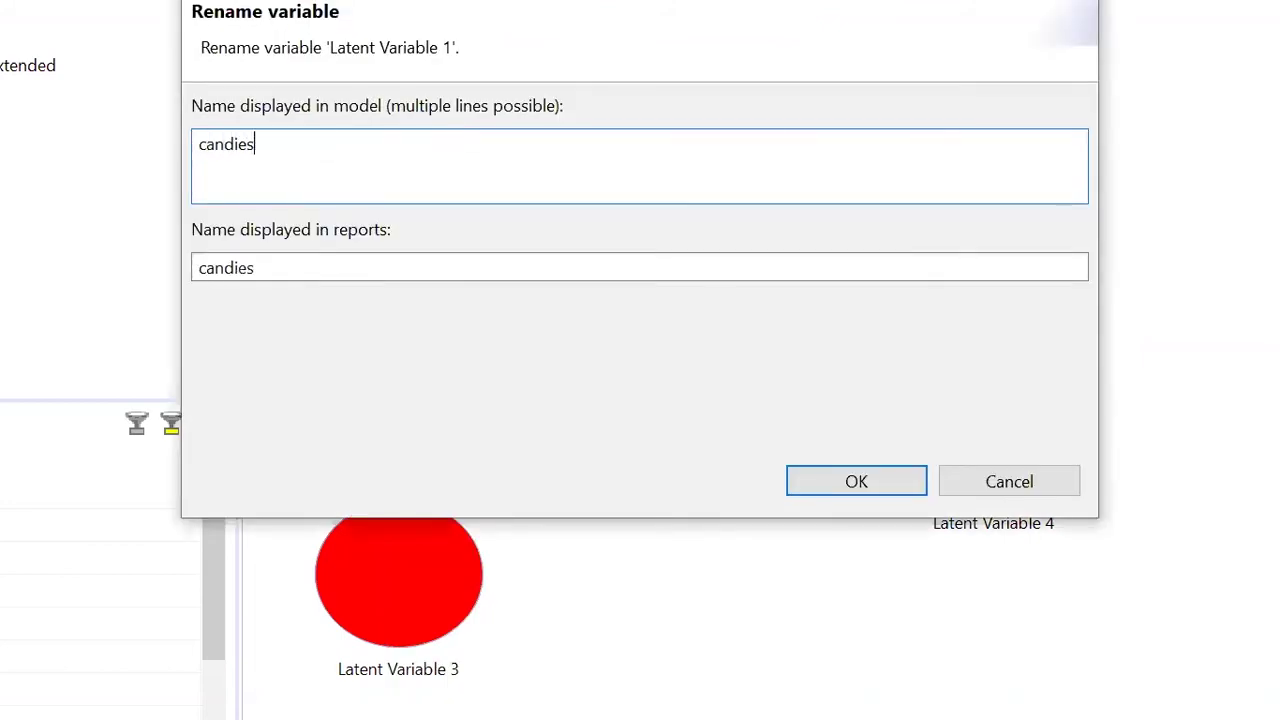
left_click(838, 497)
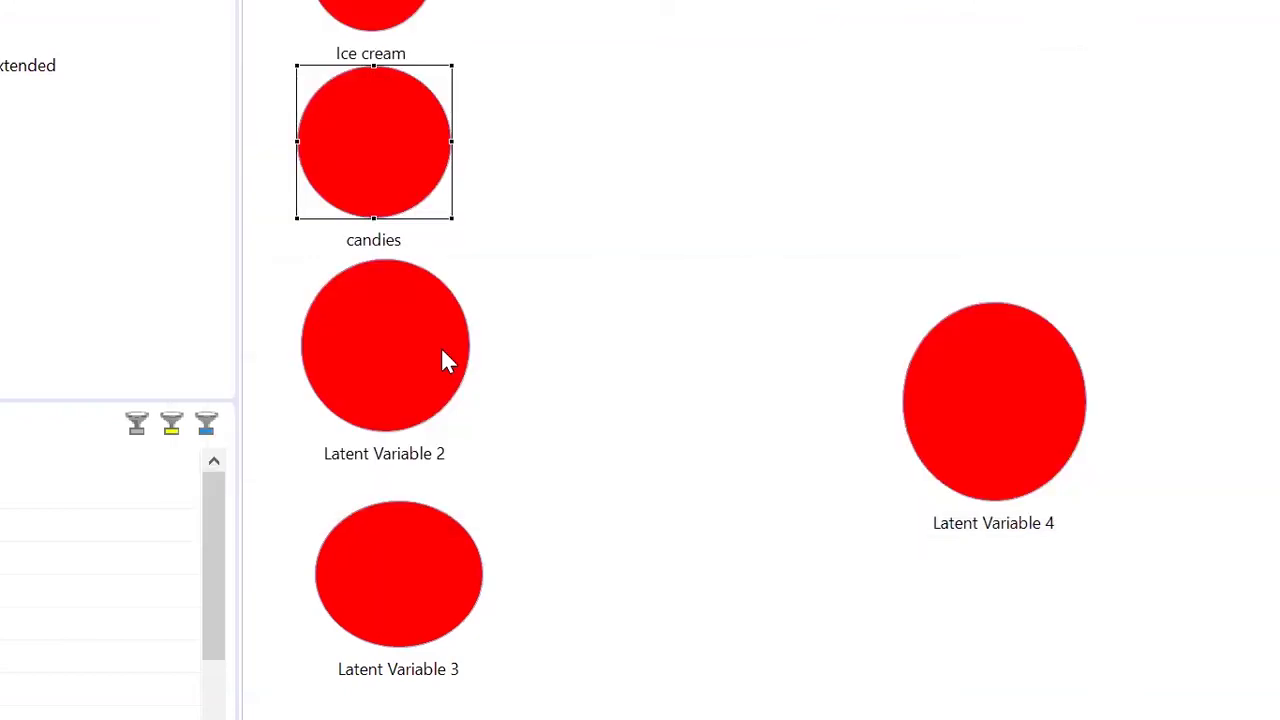
Step: Rename Latent Variable 2, directly below candies, as "diseases"
right_click(441, 347)
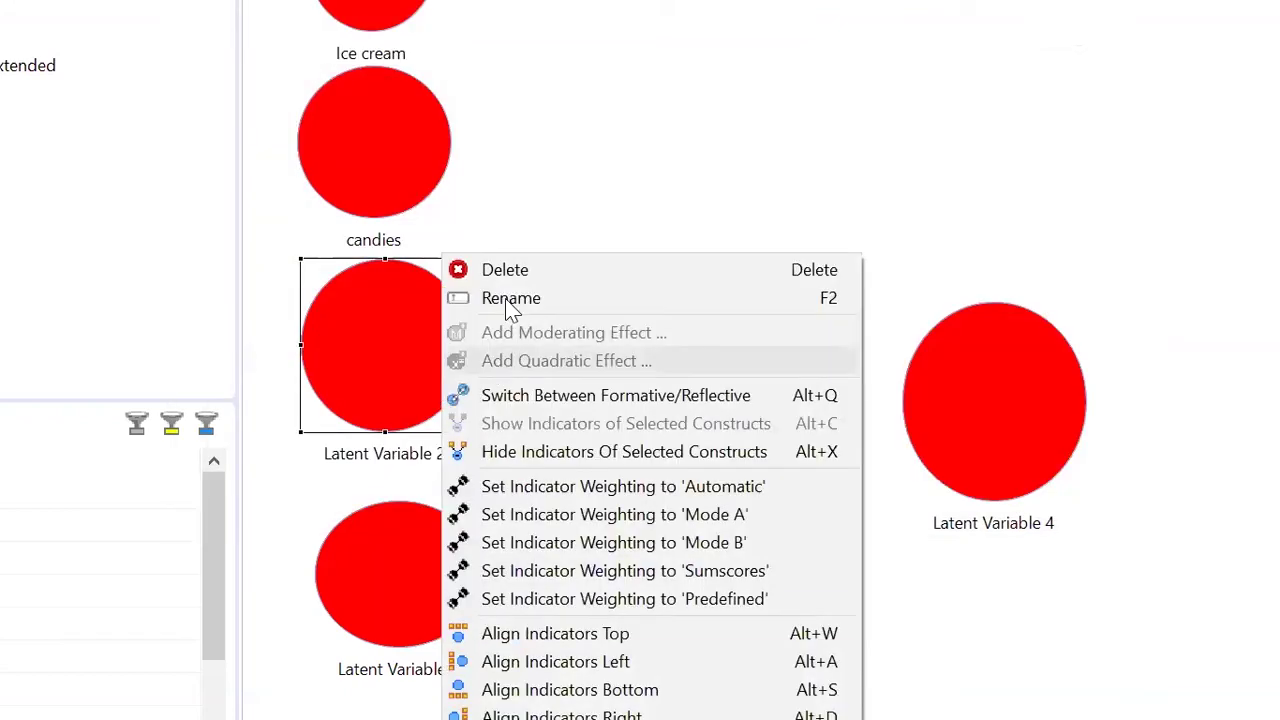
left_click(505, 298)
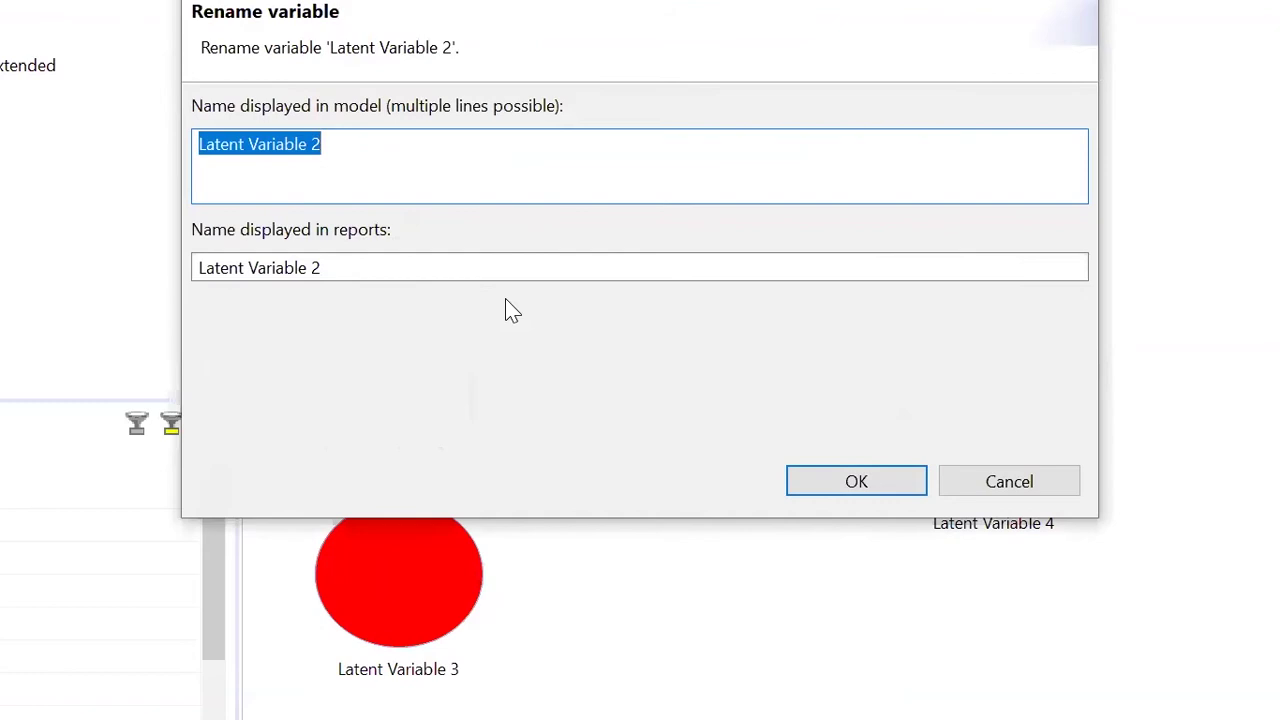
key("BackSpace")
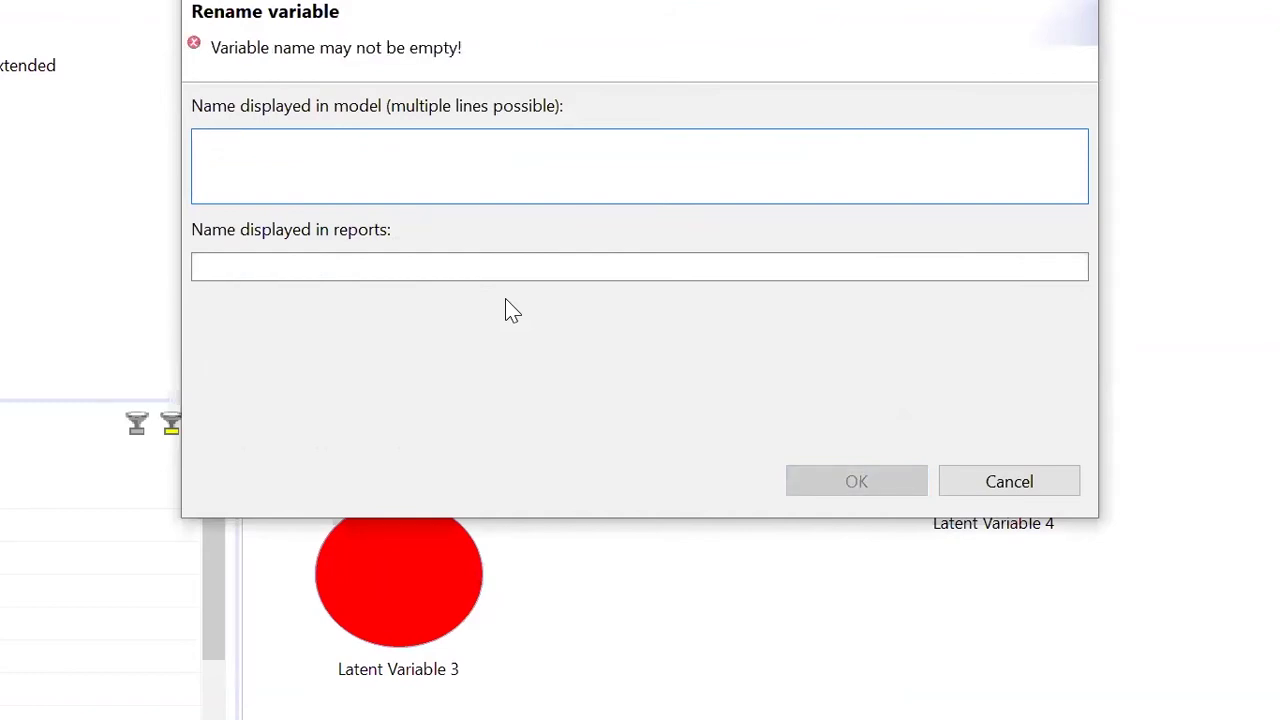
type("C")
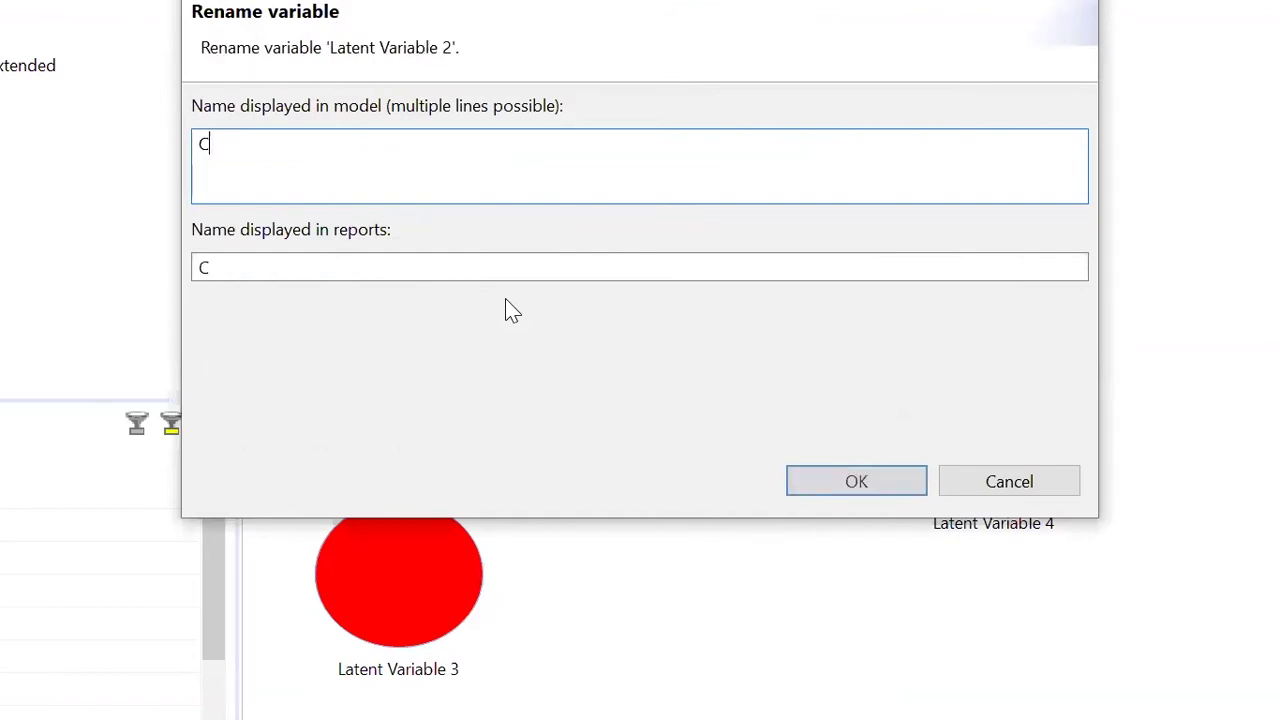
key("BackSpace")
type("diseases")
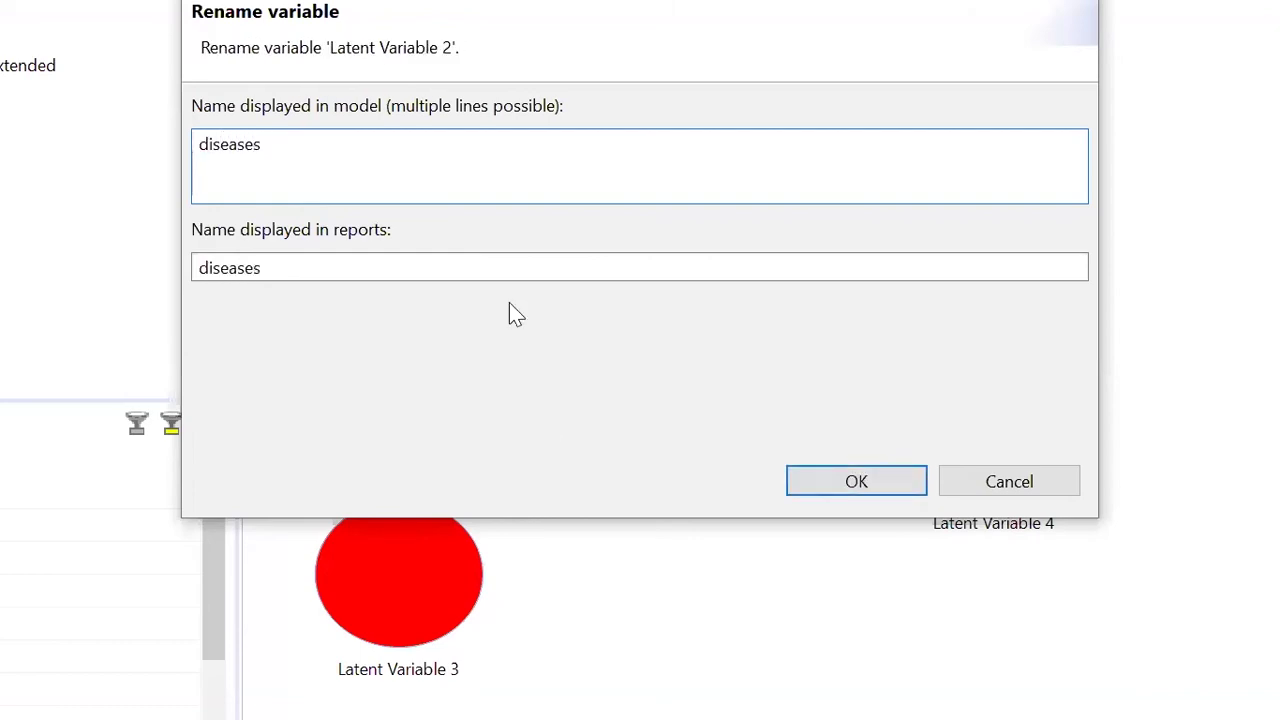
left_click(830, 484)
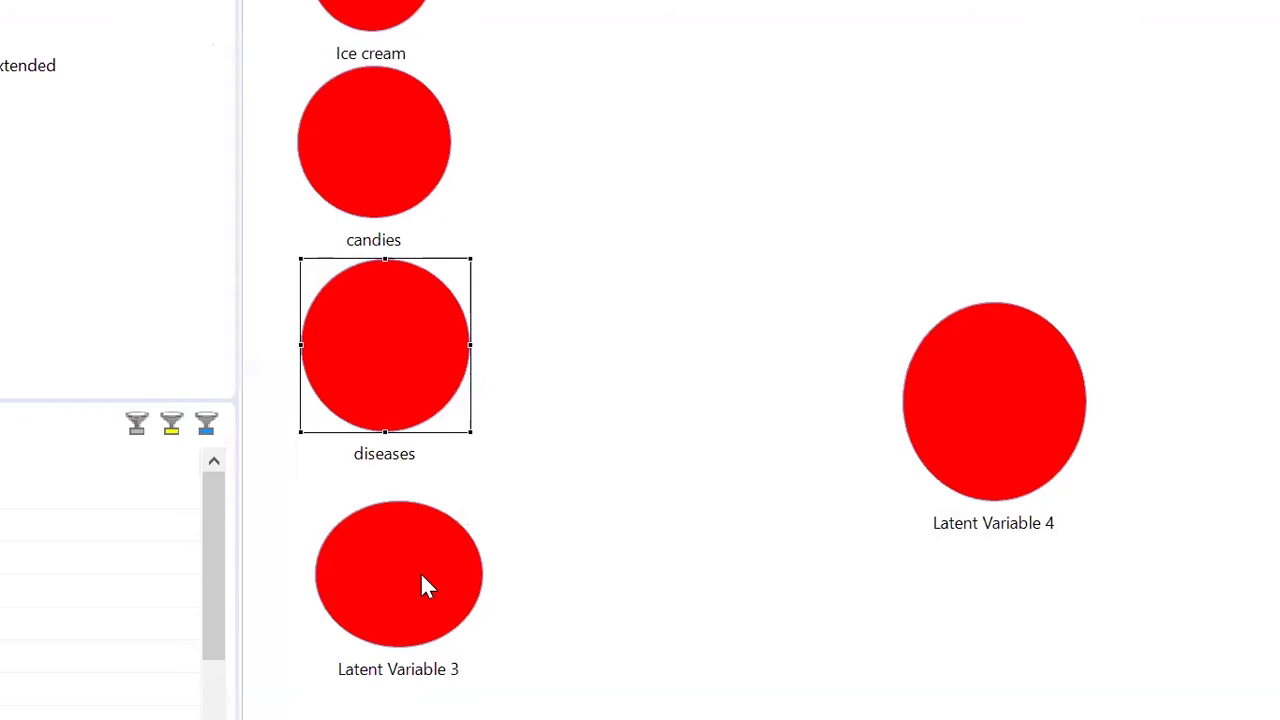
Step: Rename Latent Variable 3, directly below diseases, as "Age"
right_click(421, 573)
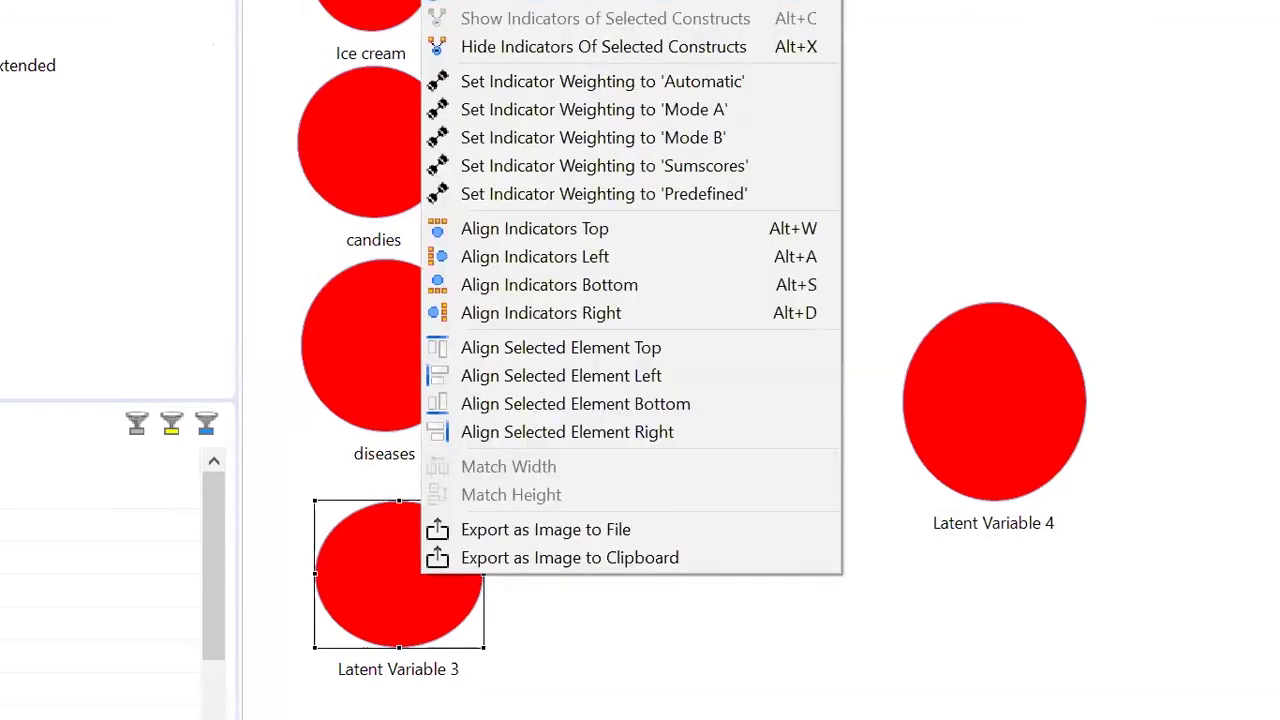
left_click(630, 2)
key("BackSpace")
type("ASge")
key("BackSpace")
key("BackSpace")
key("BackSpace")
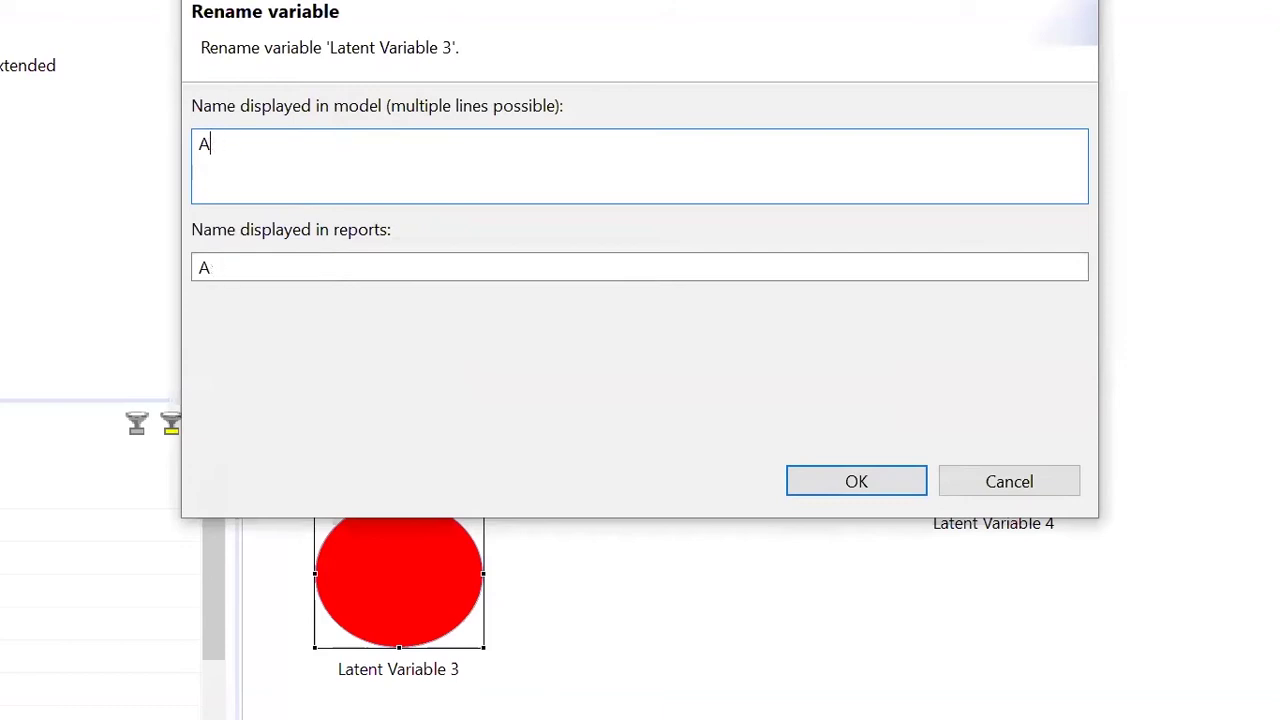
type("ge")
left_click(820, 482)
Step: Rename Latent Variable 6, the lowest circle in the column, as "Gender"
right_click(458, 26)
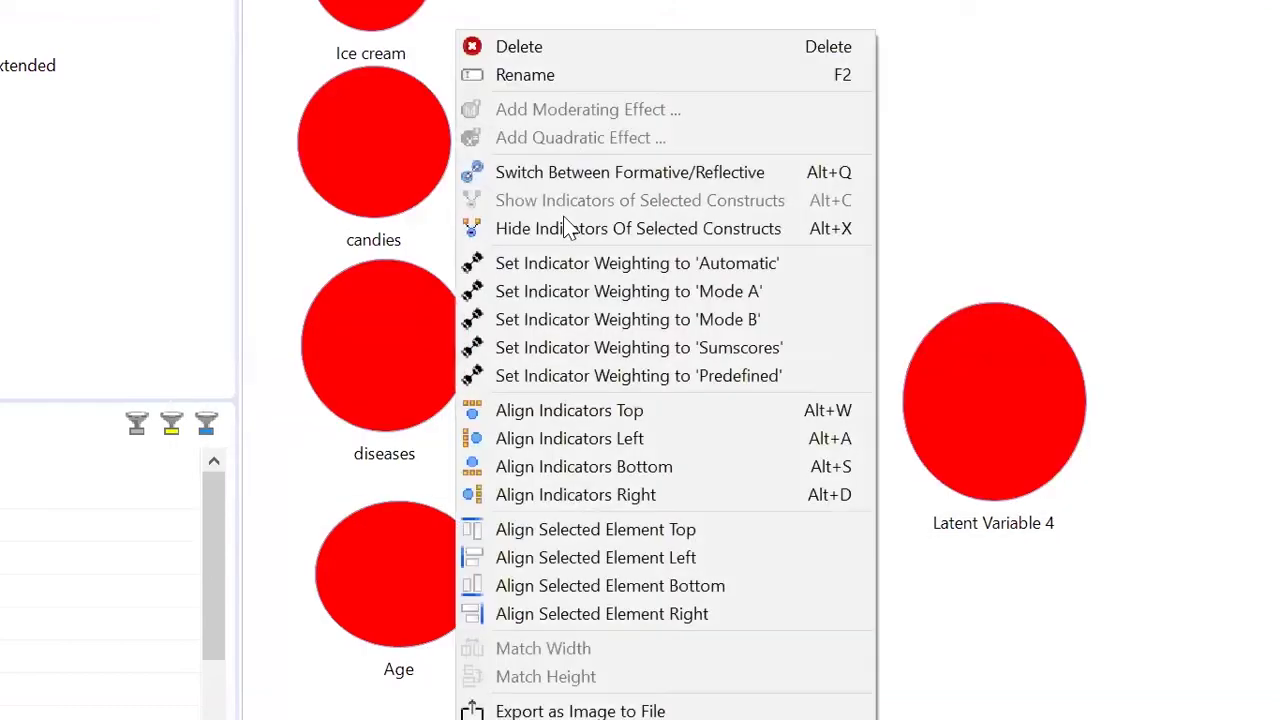
left_click(589, 77)
type("Gender")
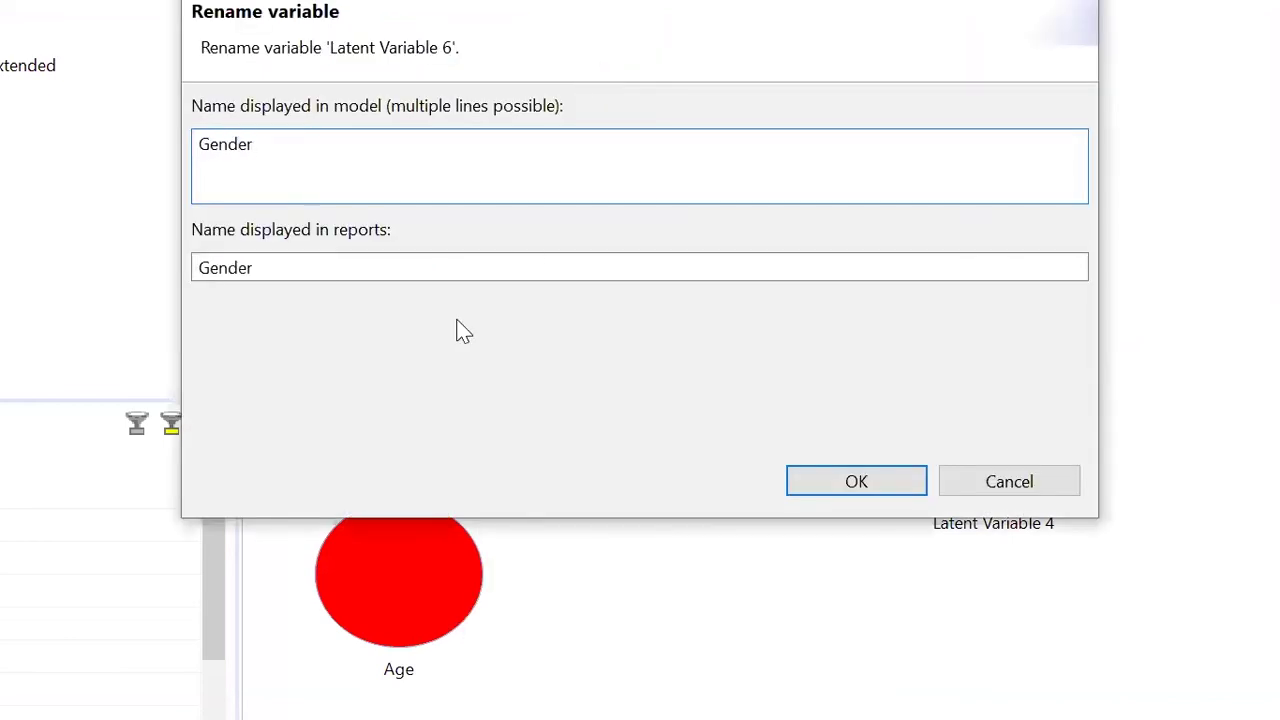
left_click(805, 481)
Step: Rename Latent Variable 4, the single circle apart from the column, as "Tooth caries"
left_click(1017, 445)
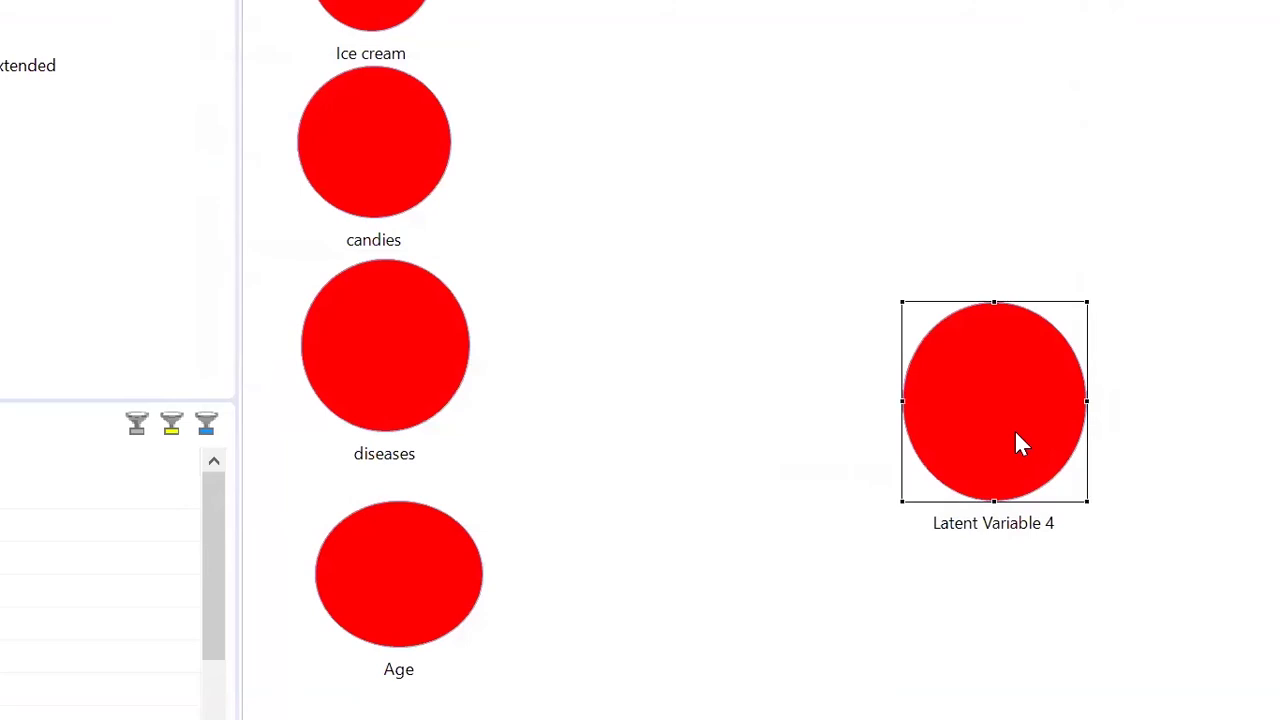
right_click(1017, 445)
key("F2")
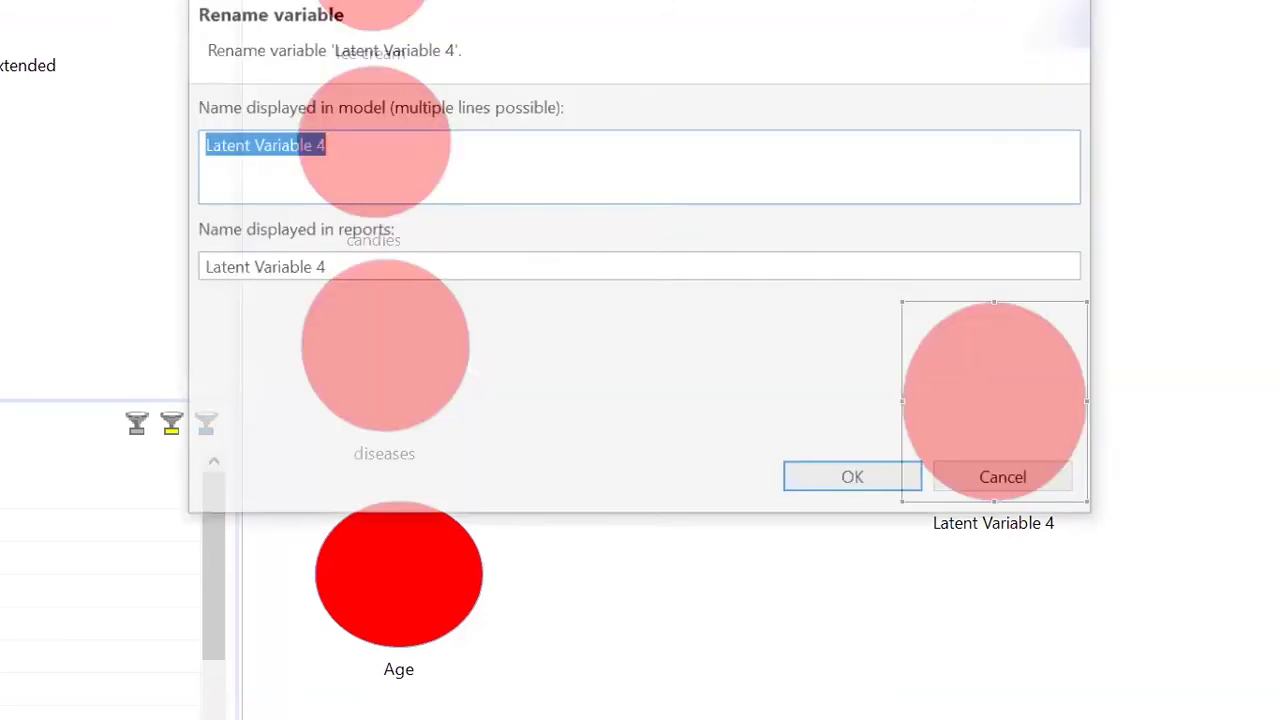
key("BackSpace")
type("T")
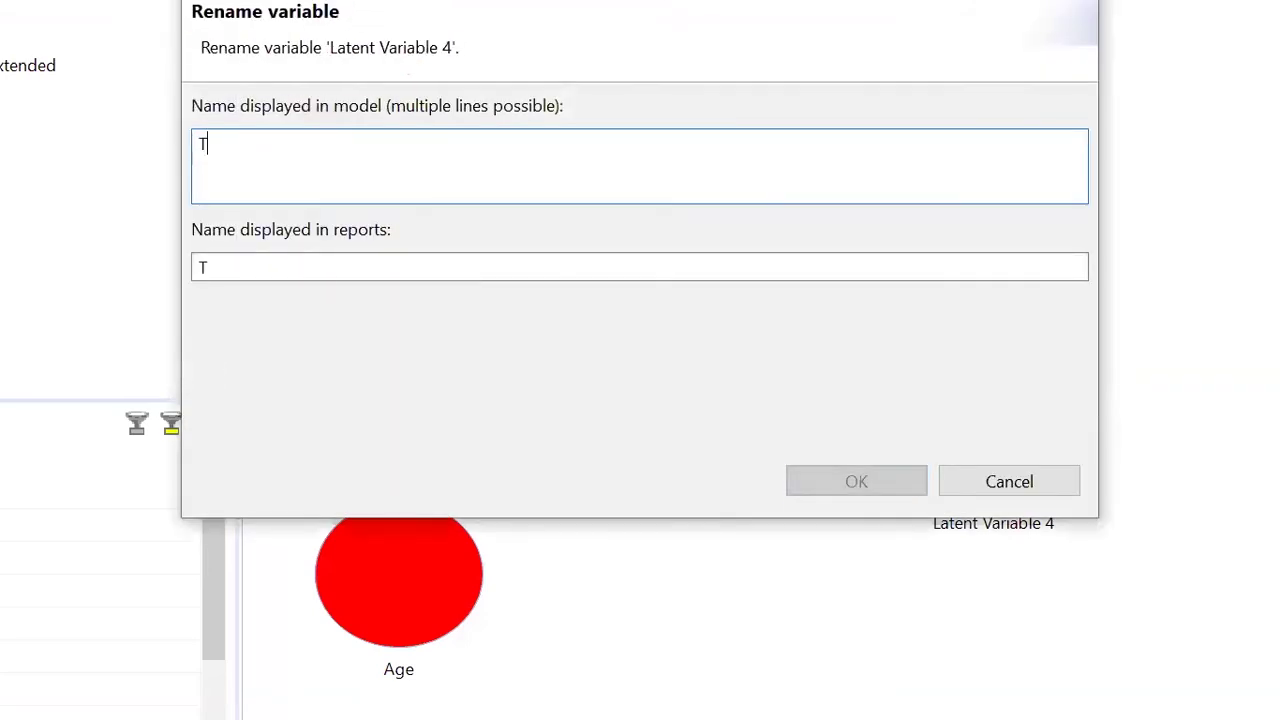
type("ootrh car")
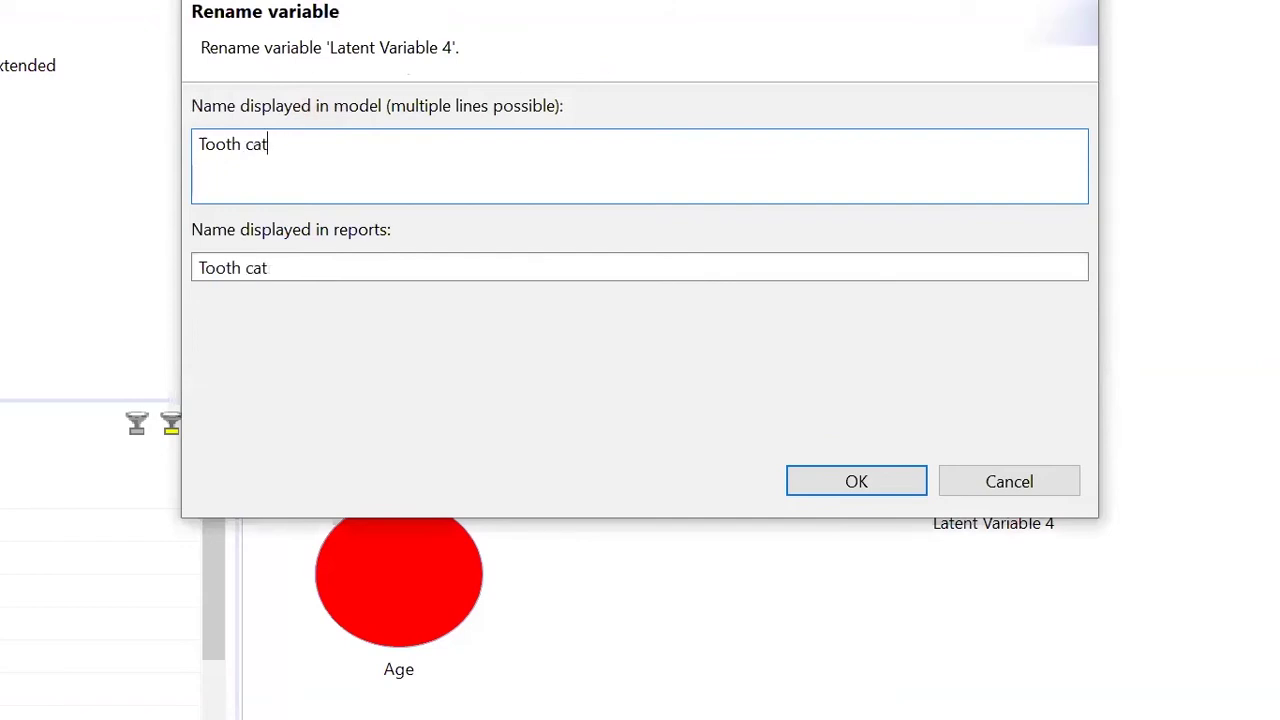
type("ies")
left_click(890, 480)
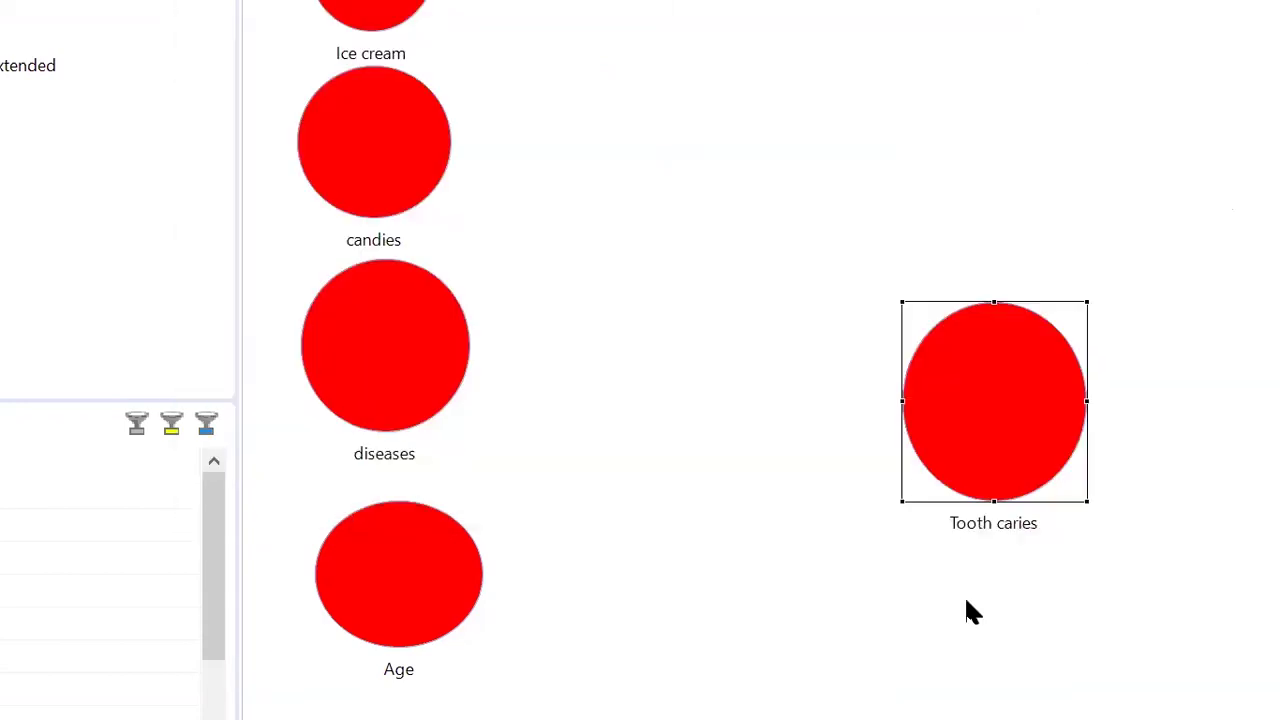
Step: Draw connection paths from Ice cream and from candies to Tooth caries
left_click(476, 70)
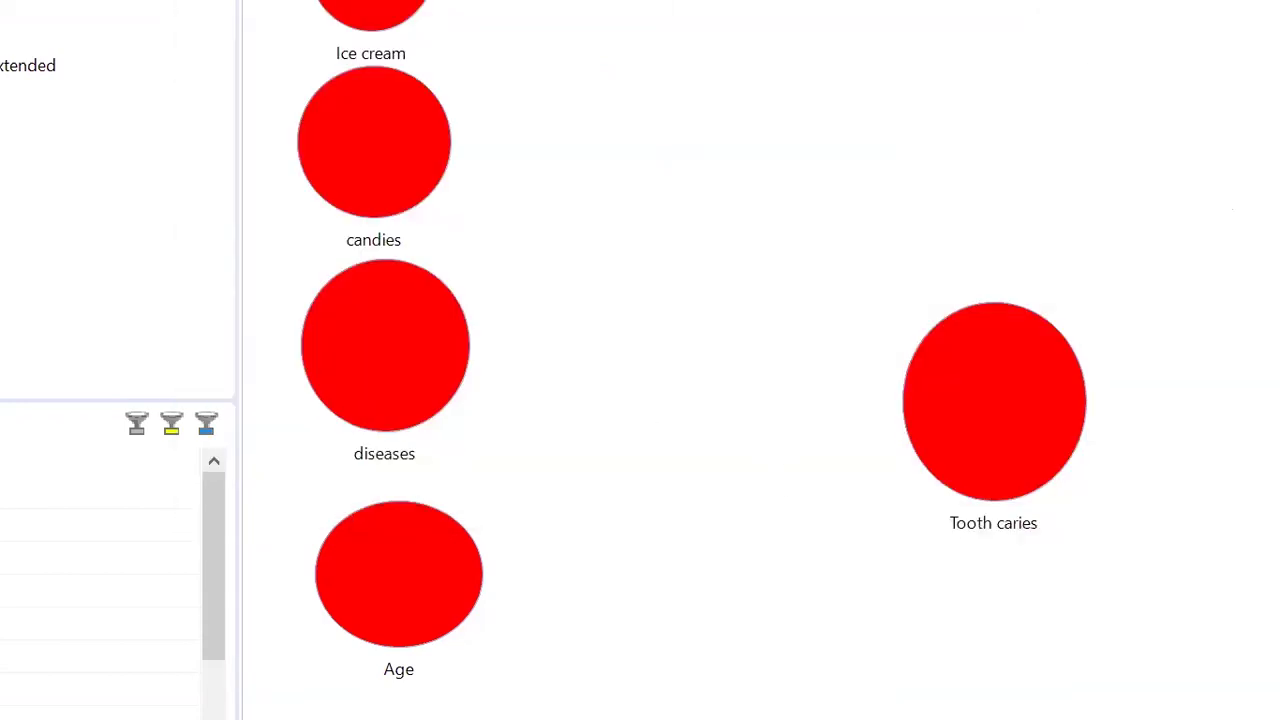
left_click(430, 24)
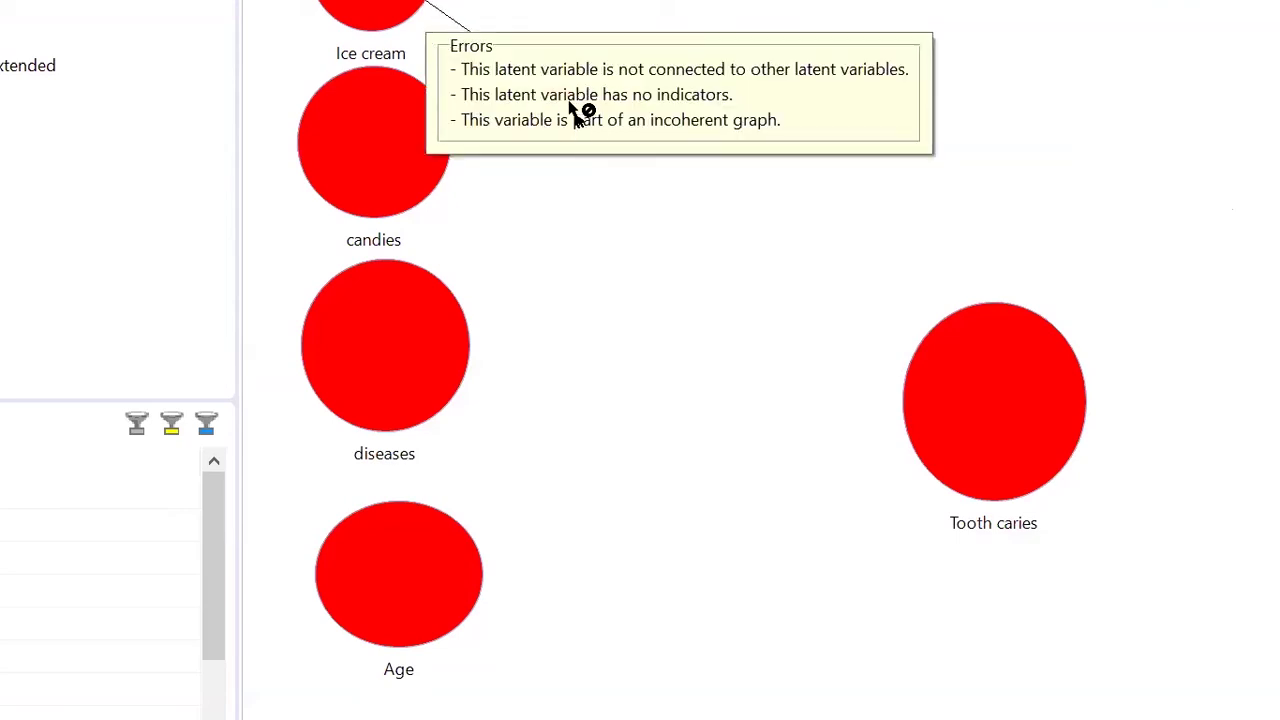
left_click_drag(839, 291, 906, 330)
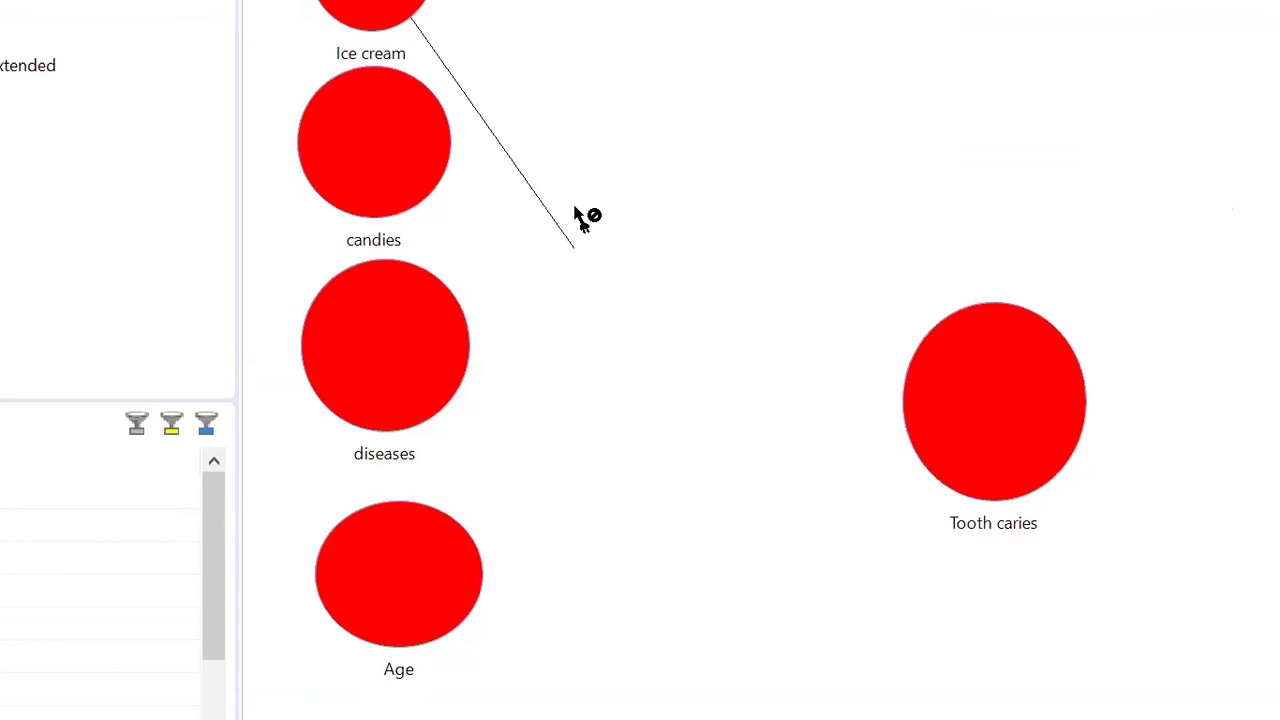
left_click(938, 330)
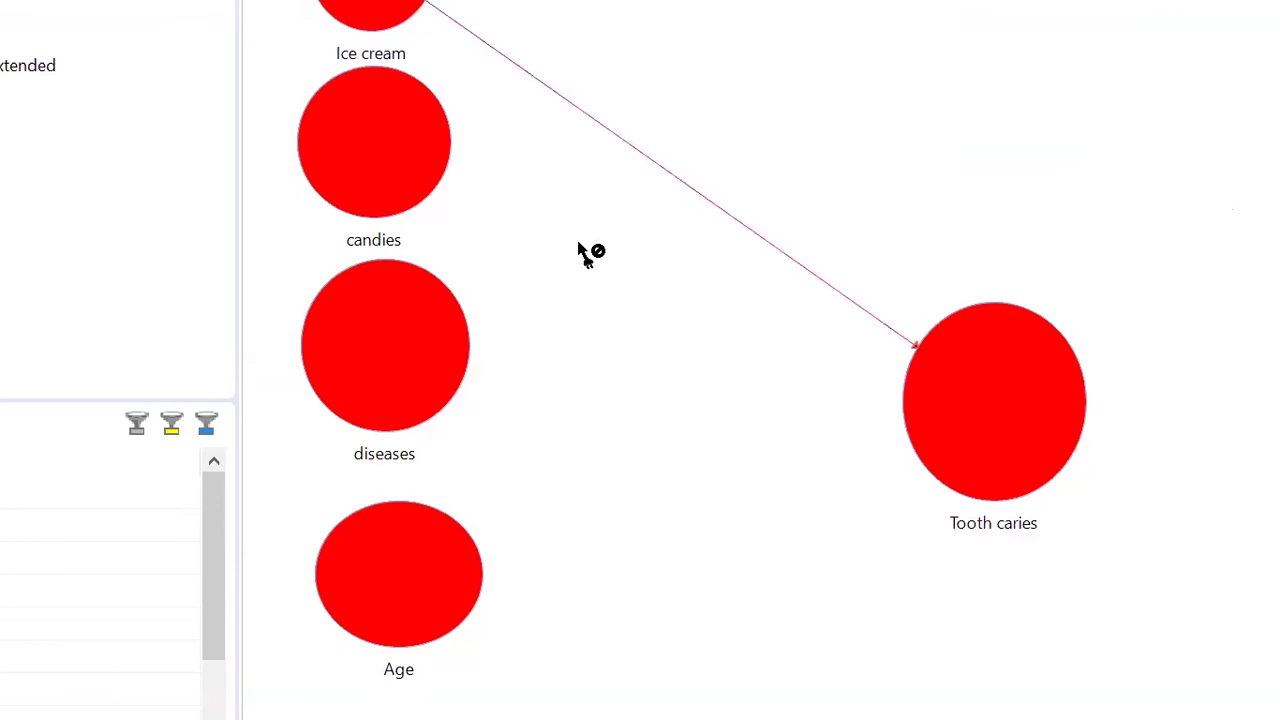
left_click(443, 189)
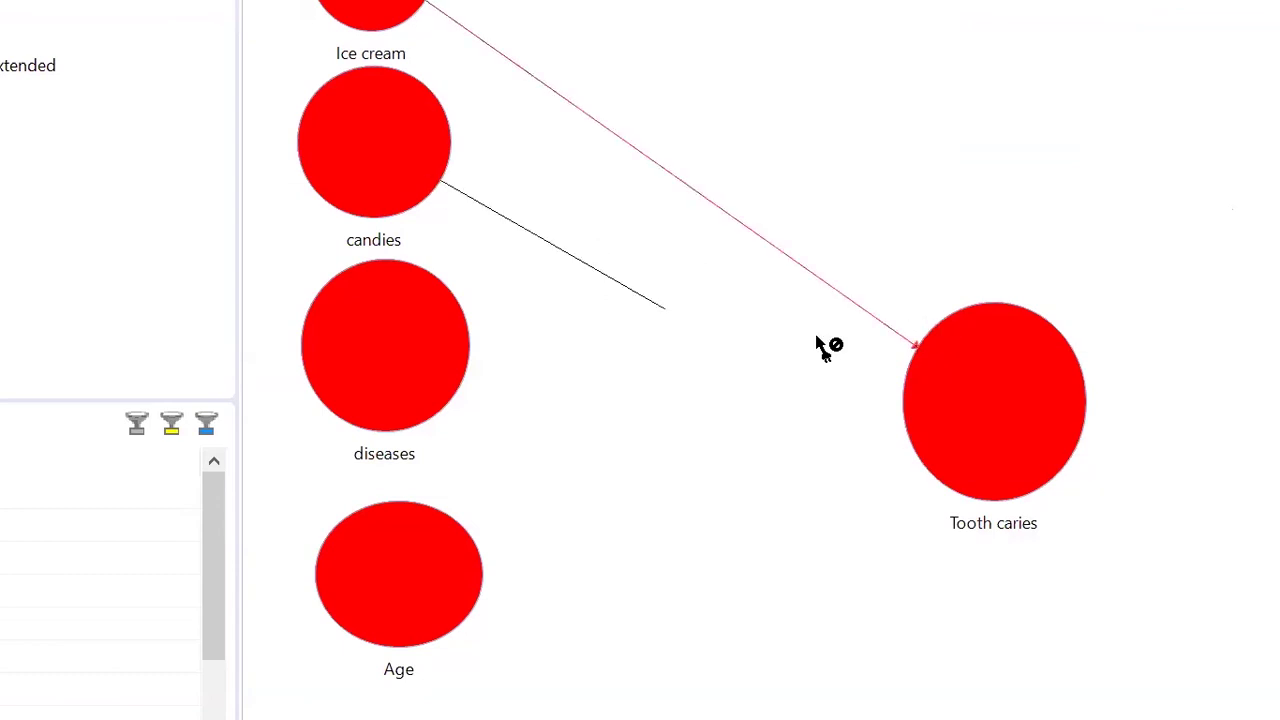
left_click(910, 390)
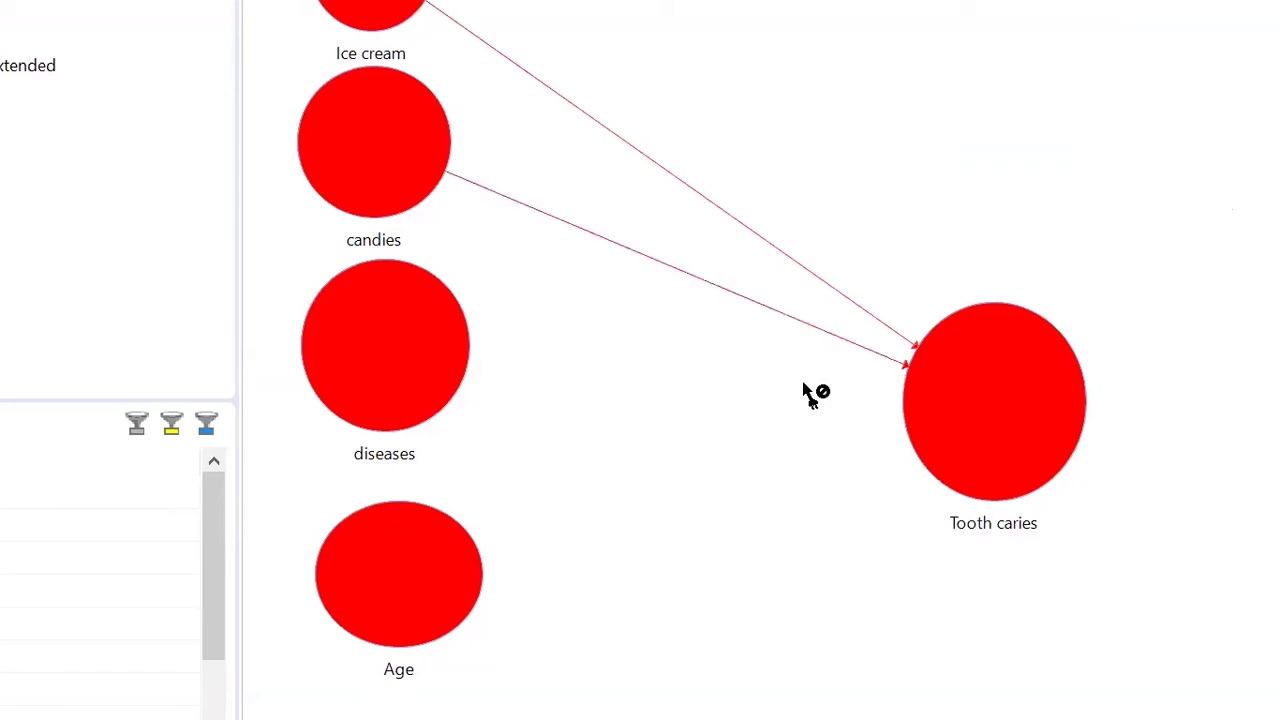
Step: Draw connection paths from diseases, Age and Gender to Tooth caries
left_click(459, 410)
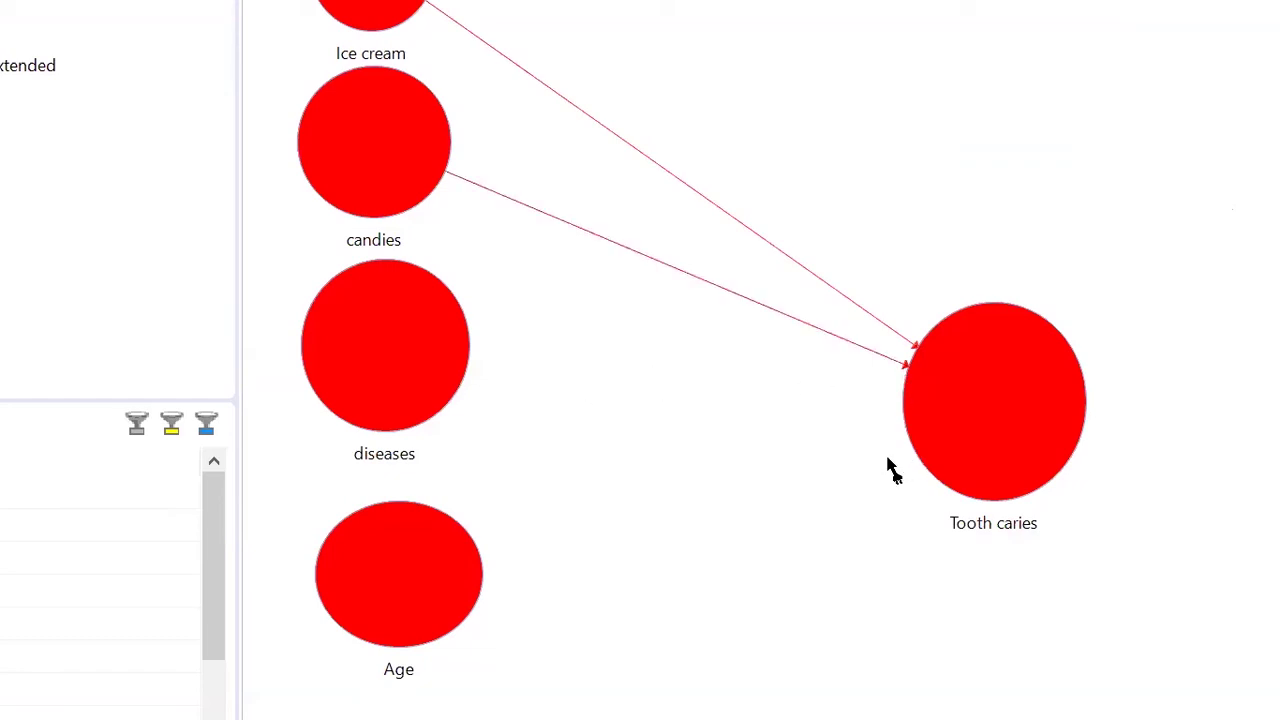
left_click(916, 396)
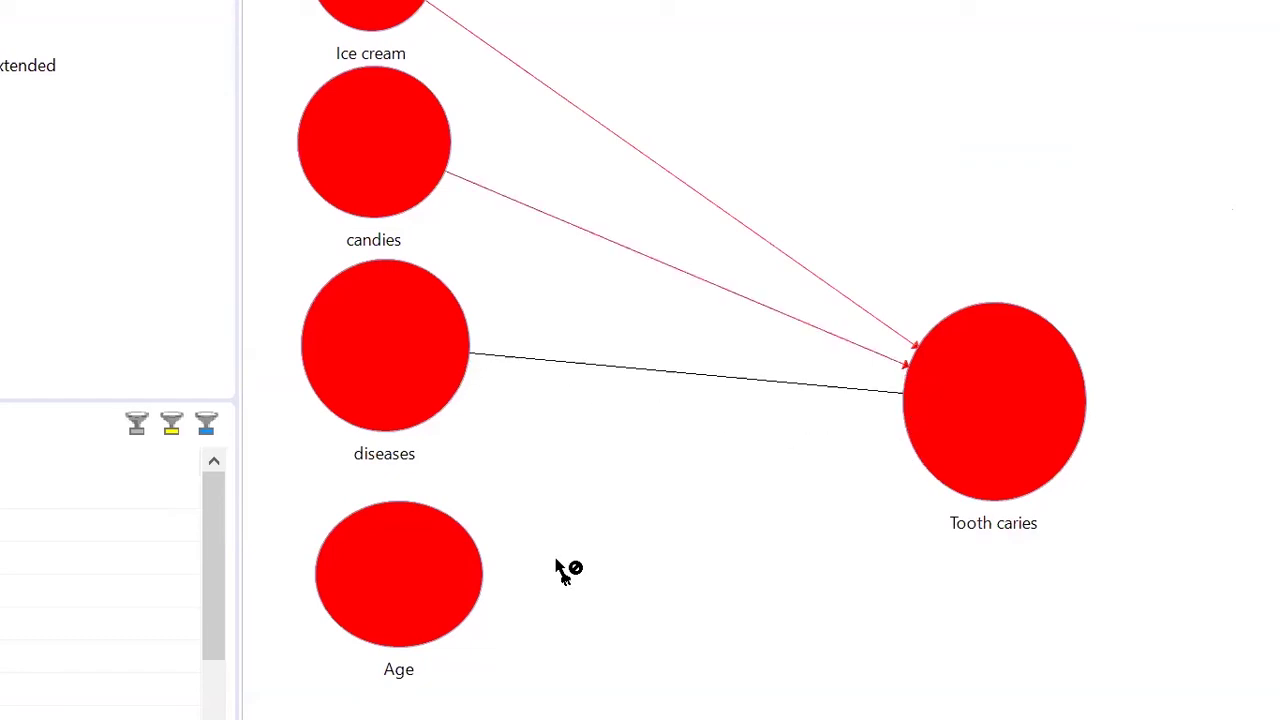
left_click(485, 572)
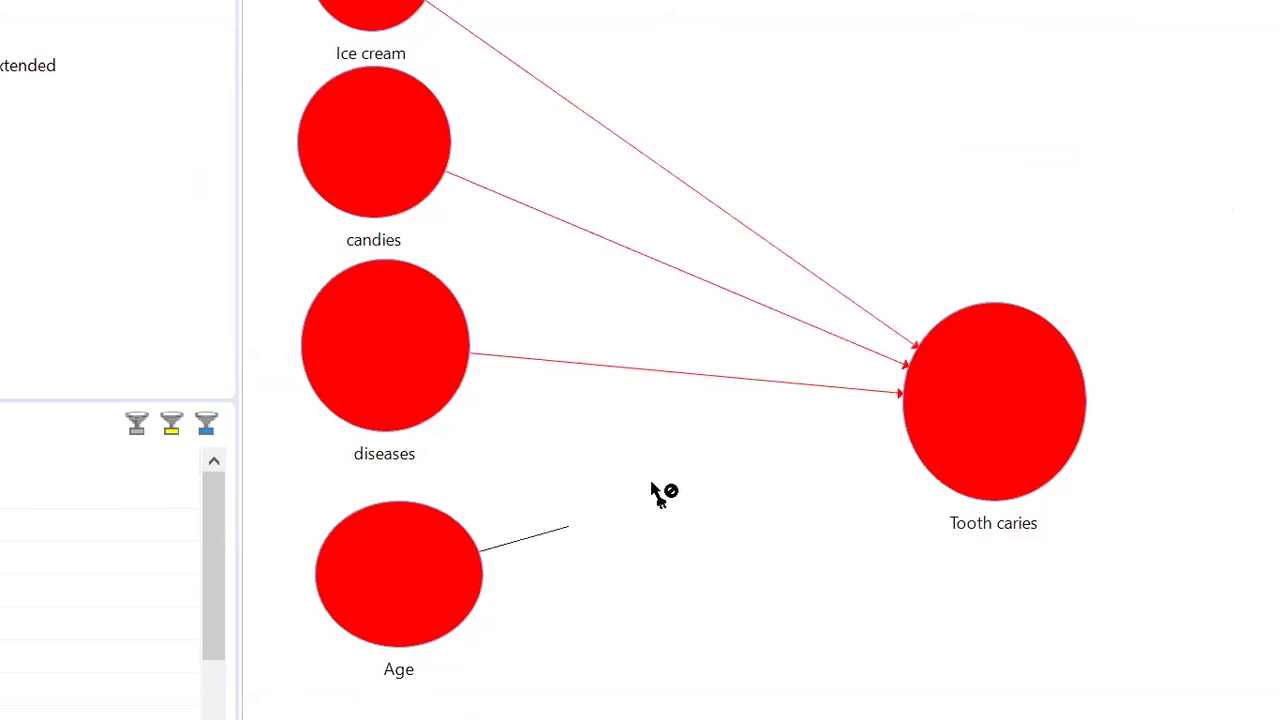
left_click(914, 448)
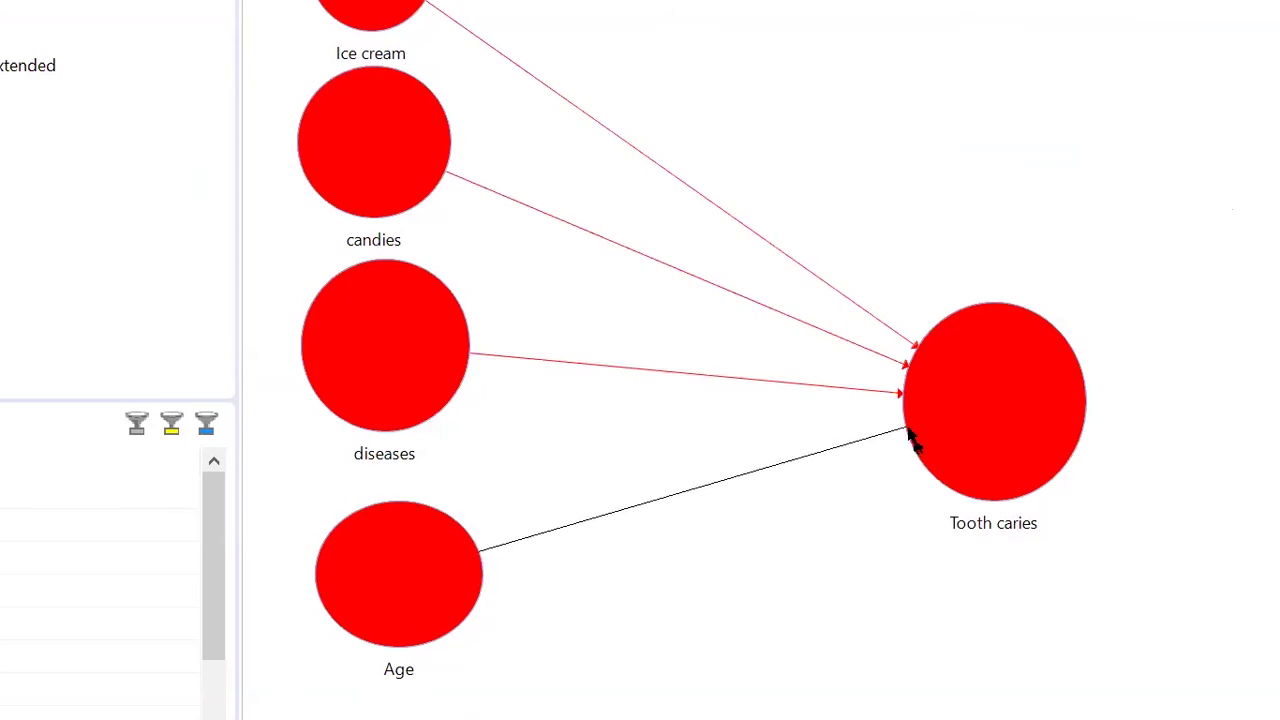
left_click(632, 714)
left_click(938, 506)
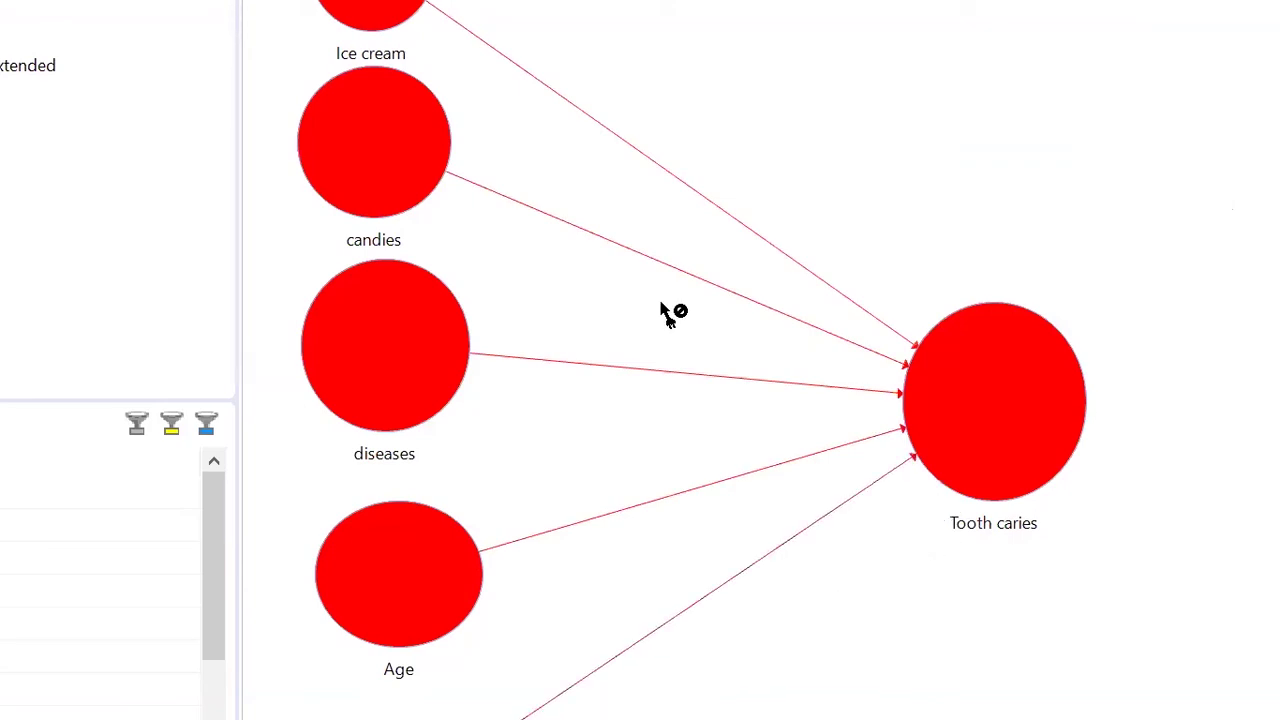
mouse_move(440, 222)
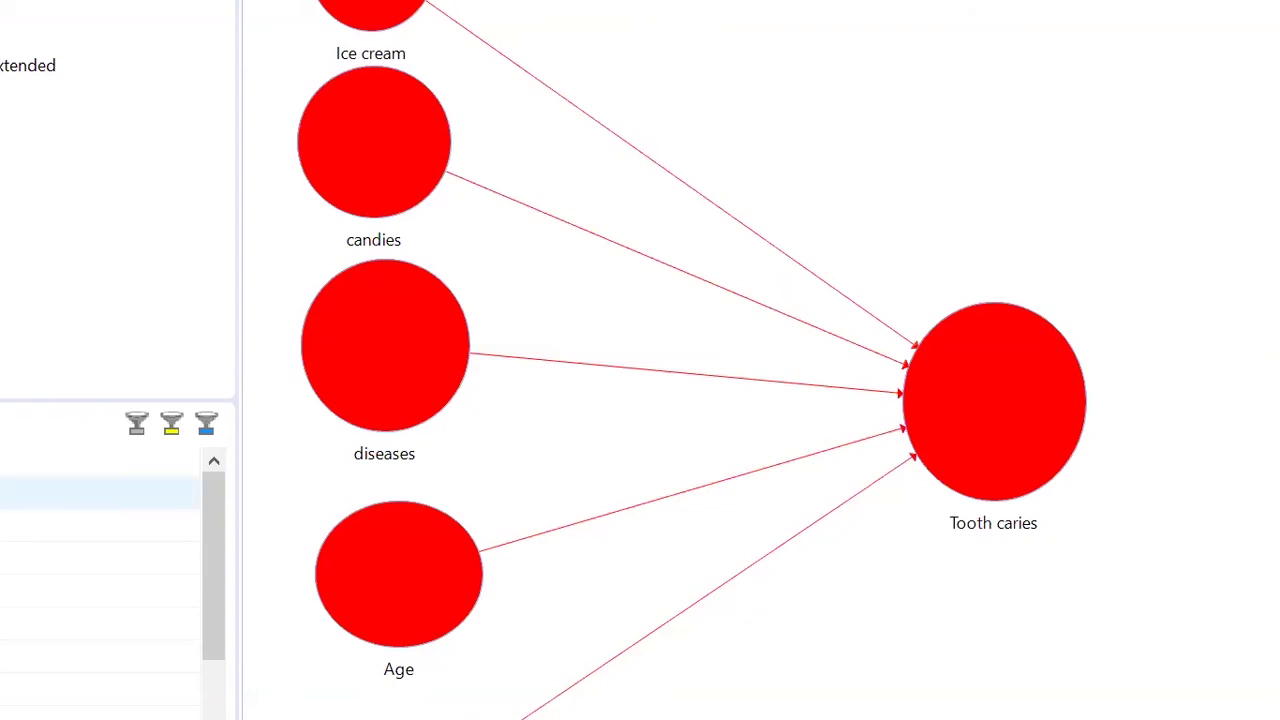
Step: Assign the indicators E1 to E6 together to the Ice cream construct, declining any deletion on the way
left_click(100, 492)
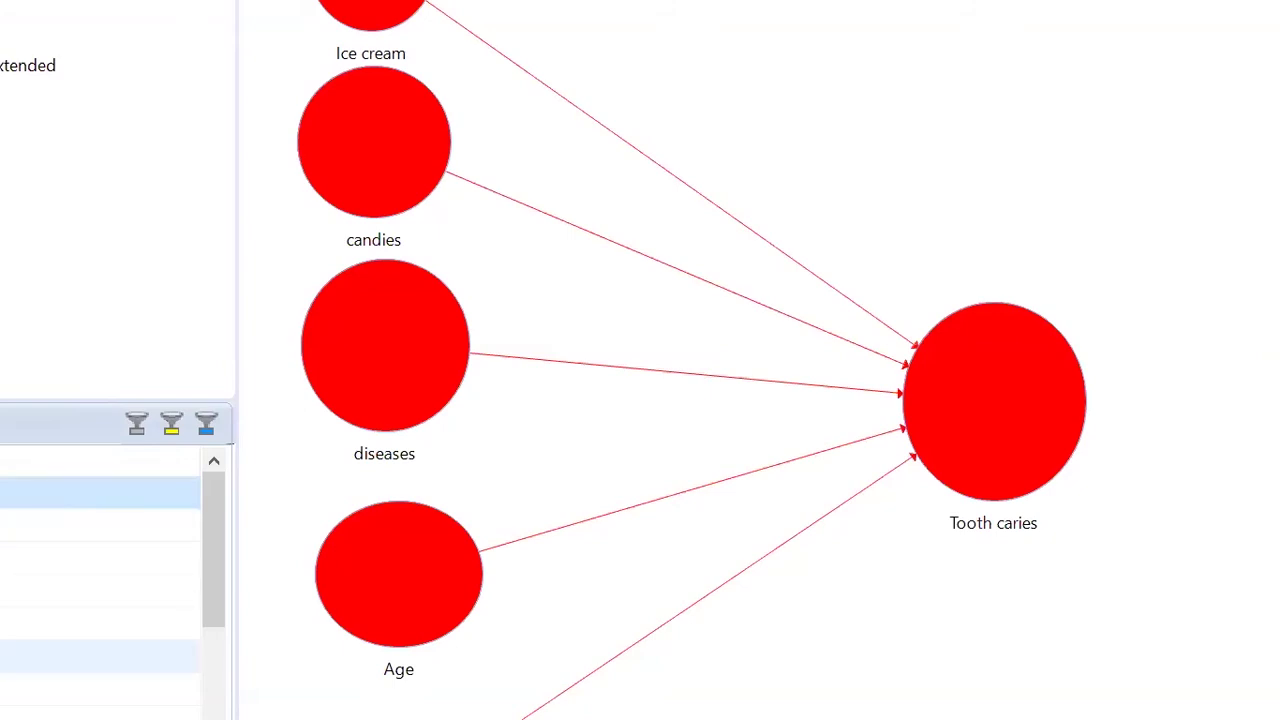
left_click(100, 656)
key("Delete")
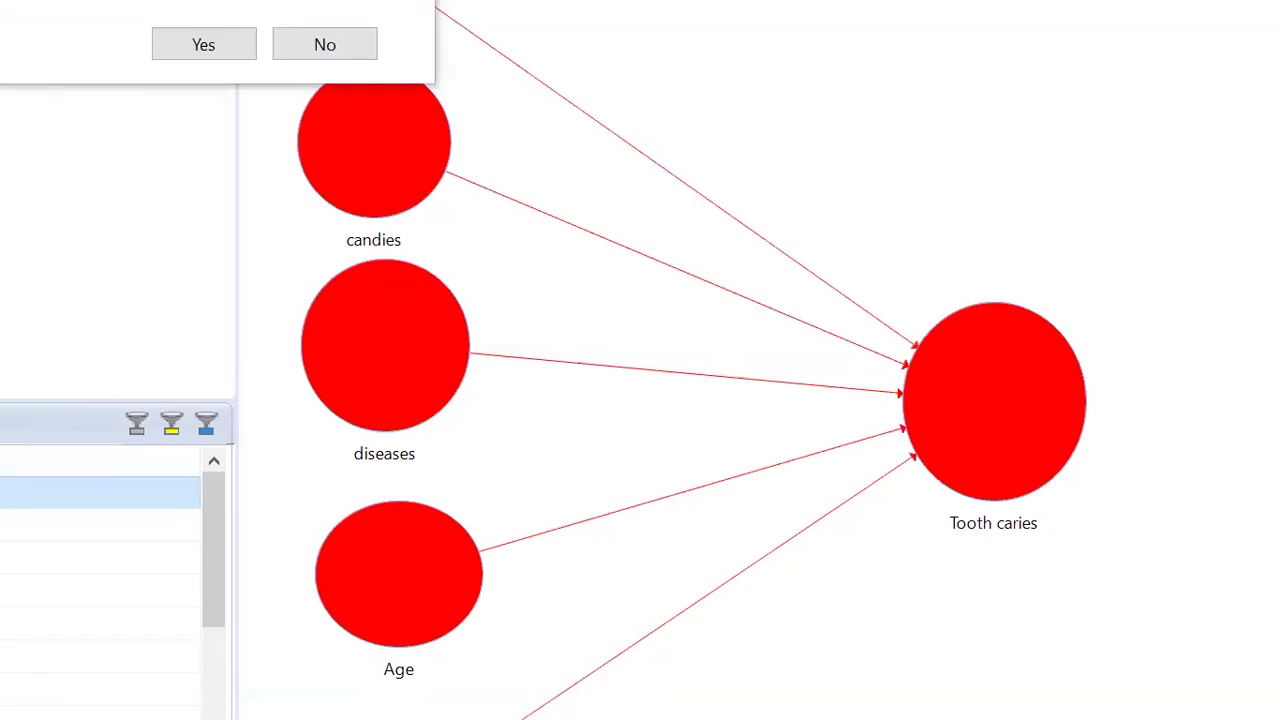
left_click(327, 52)
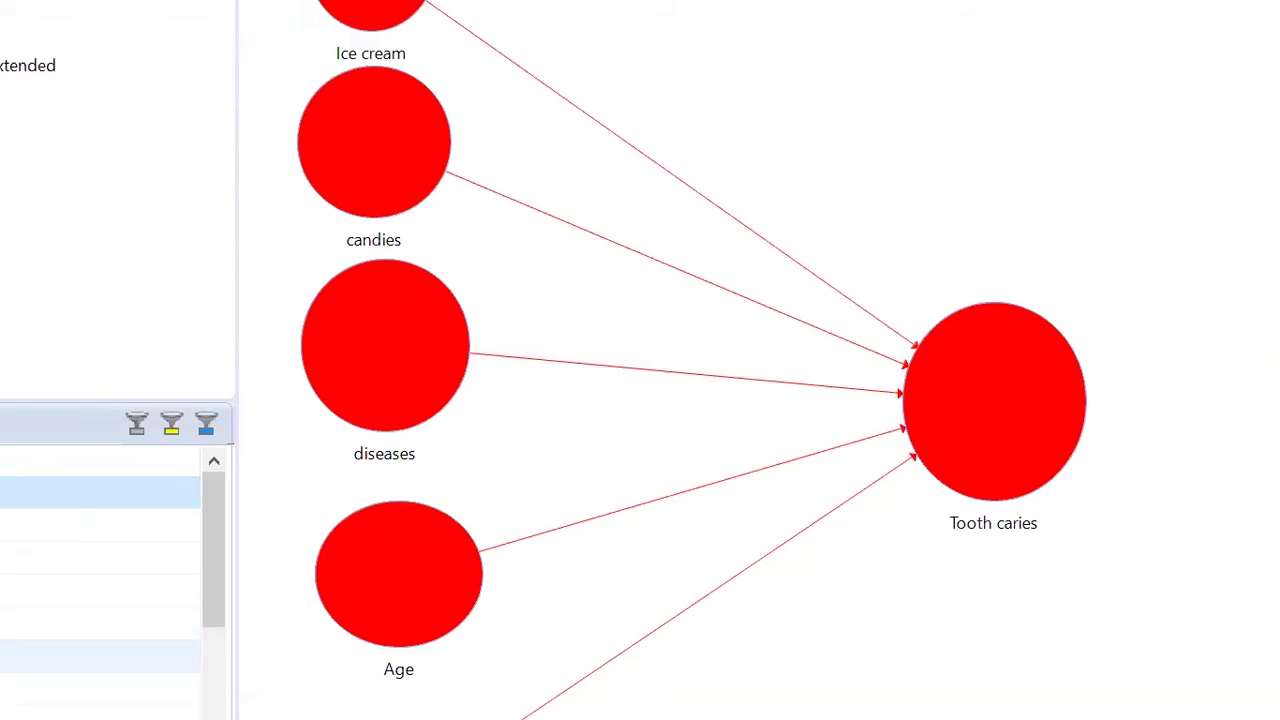
left_click(100, 656, "shift")
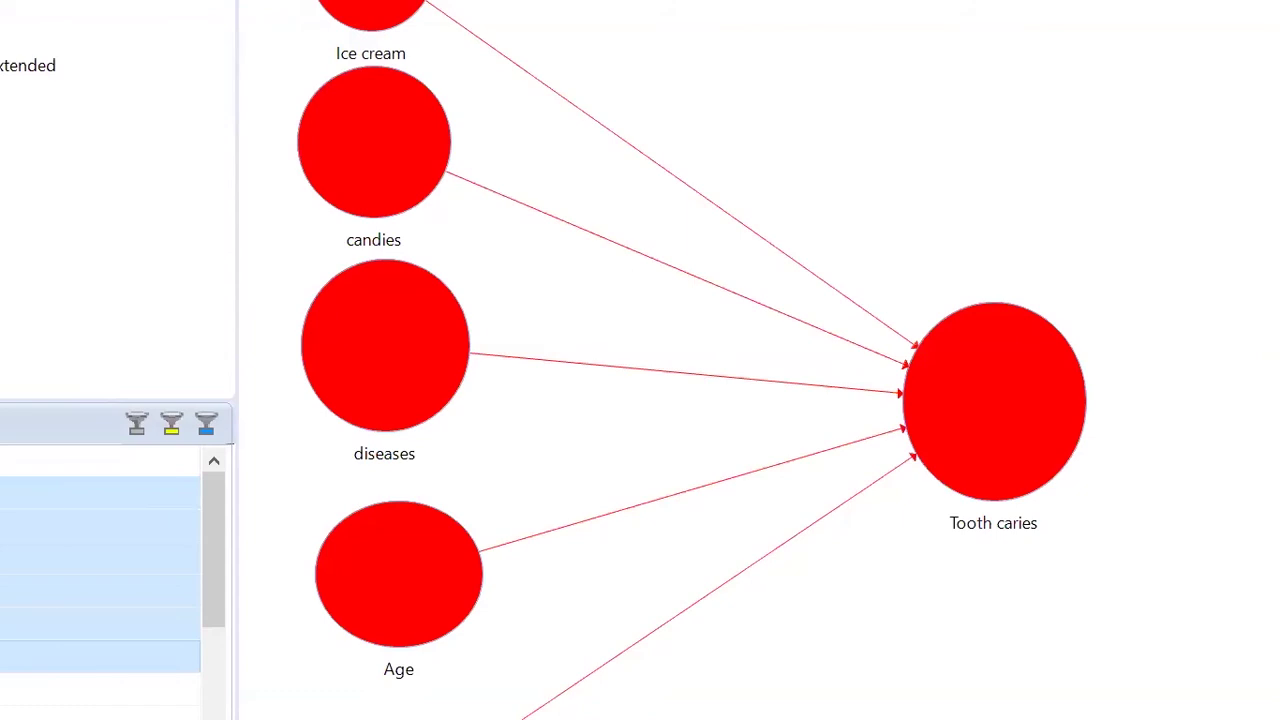
left_click_drag(100, 608, 371, 10)
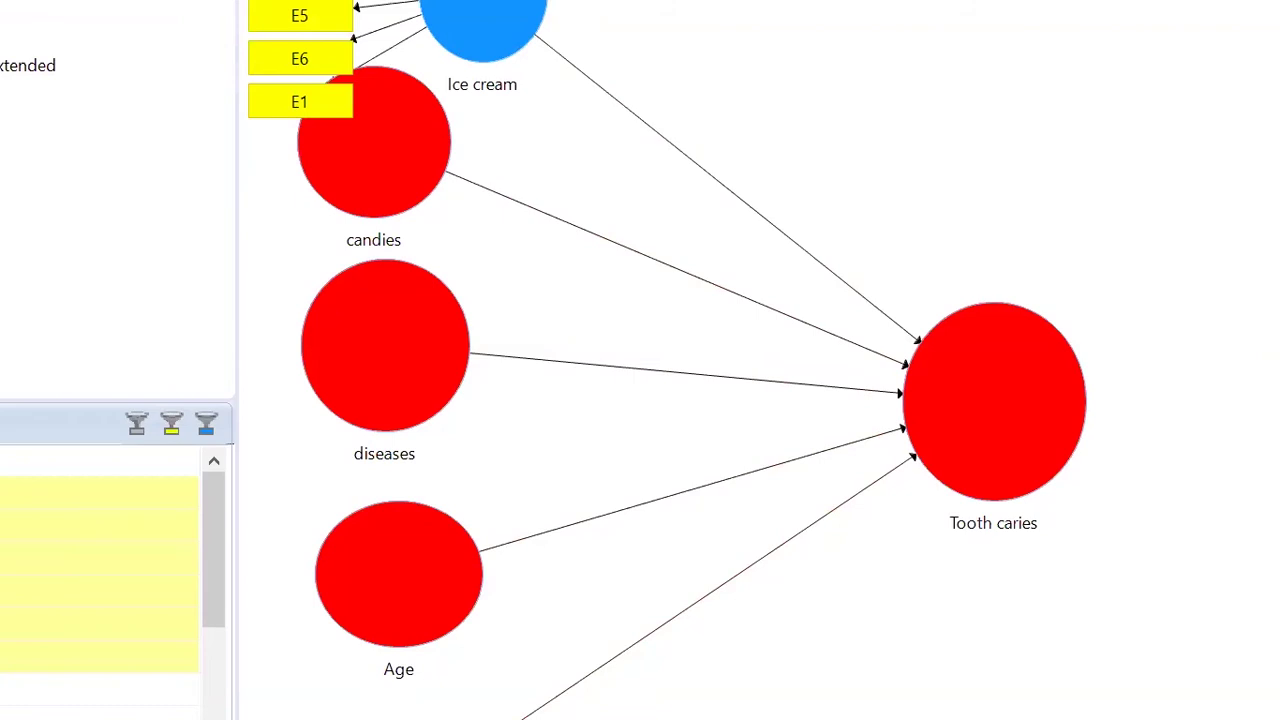
Step: Assign the indicators A1 to A6 to candies and C1 to C6 to diseases
left_click(100, 689)
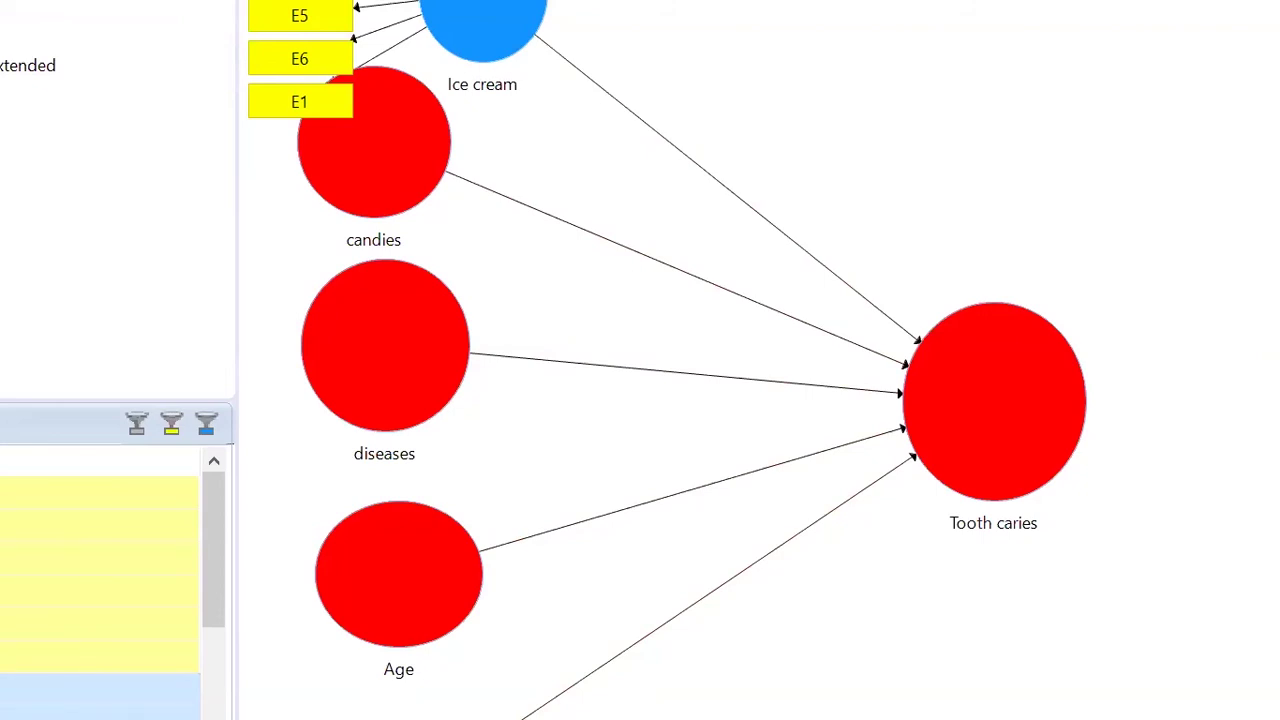
left_click_drag(110, 695, 350, 230)
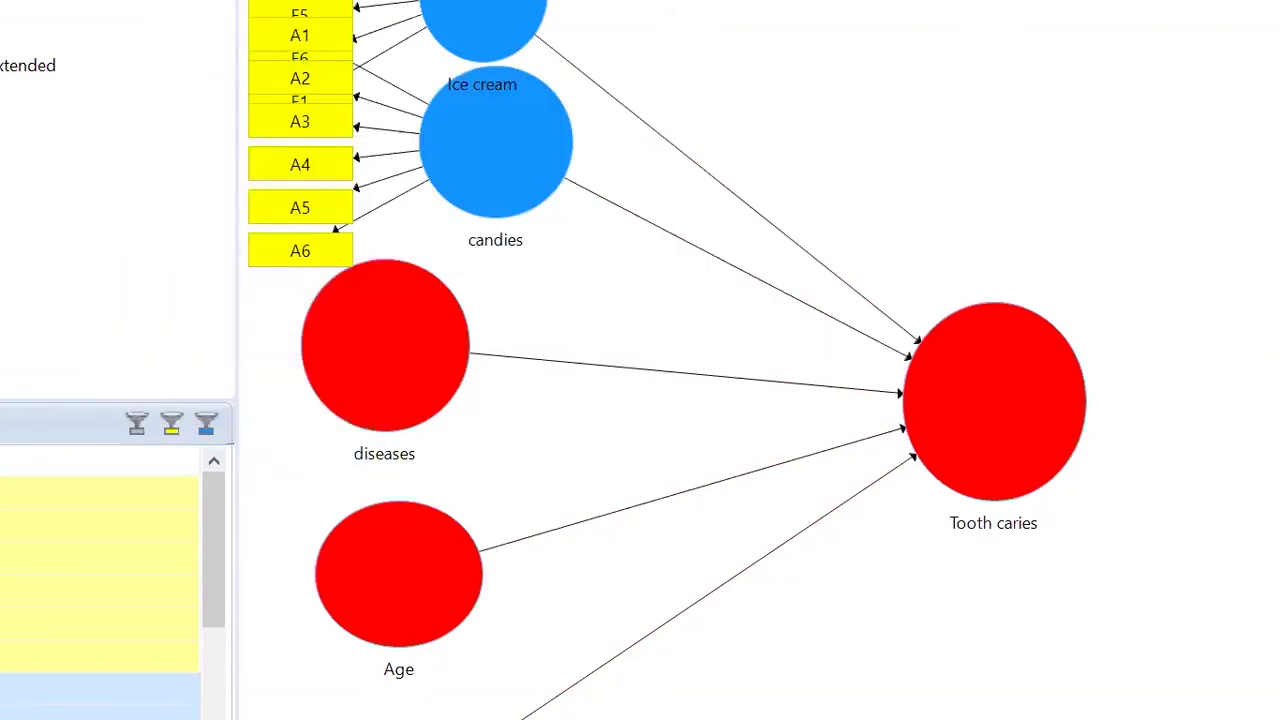
scroll(100, 580, "down", 3)
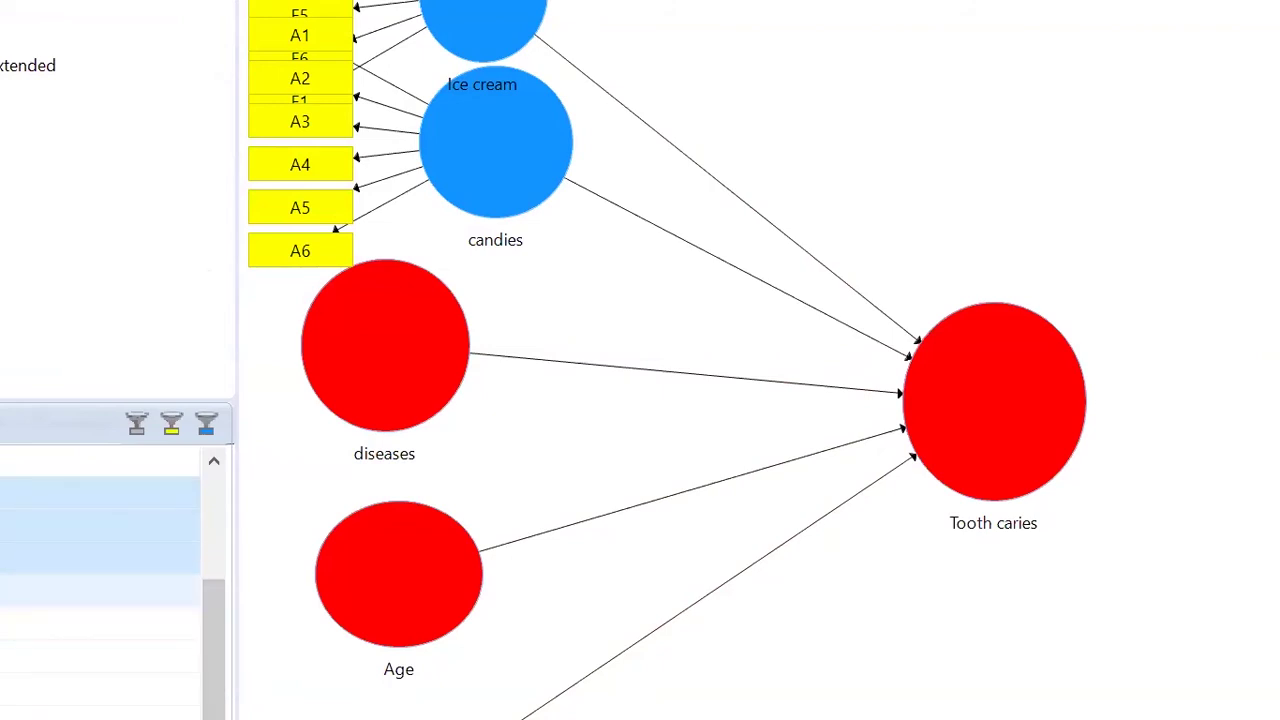
left_click(100, 590)
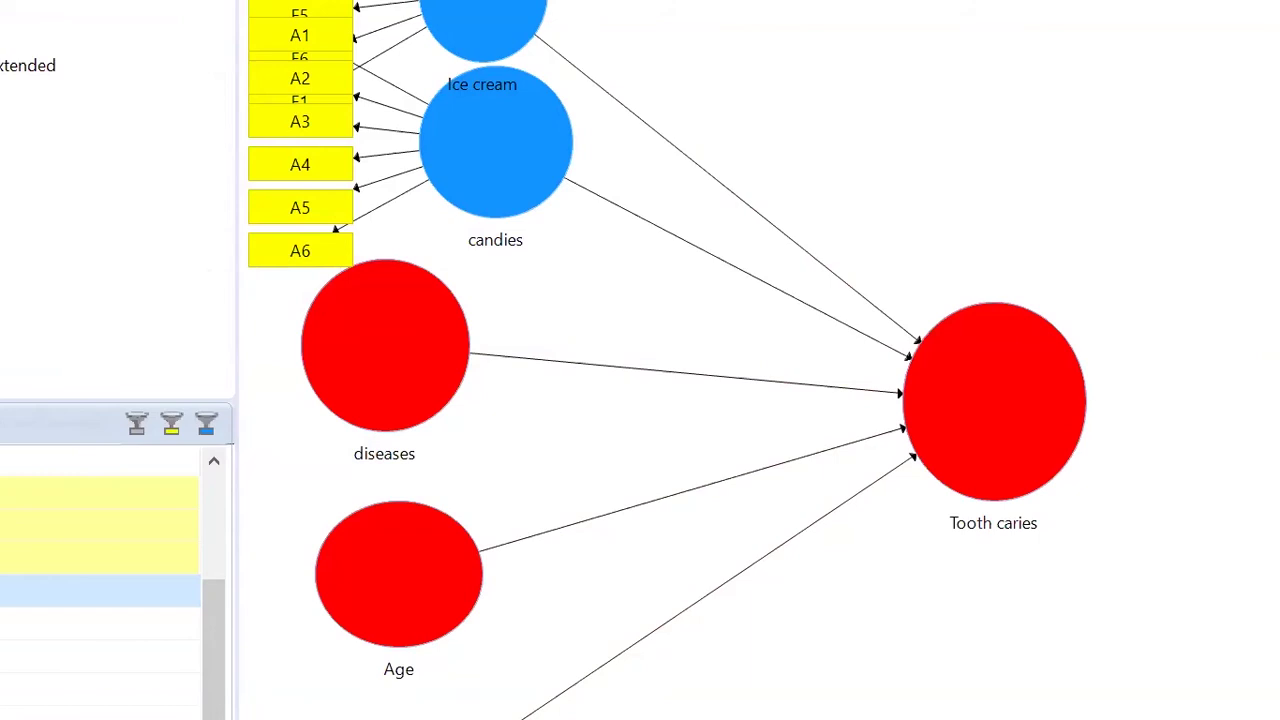
left_click(100, 705, "shift")
left_click_drag(100, 700, 330, 385)
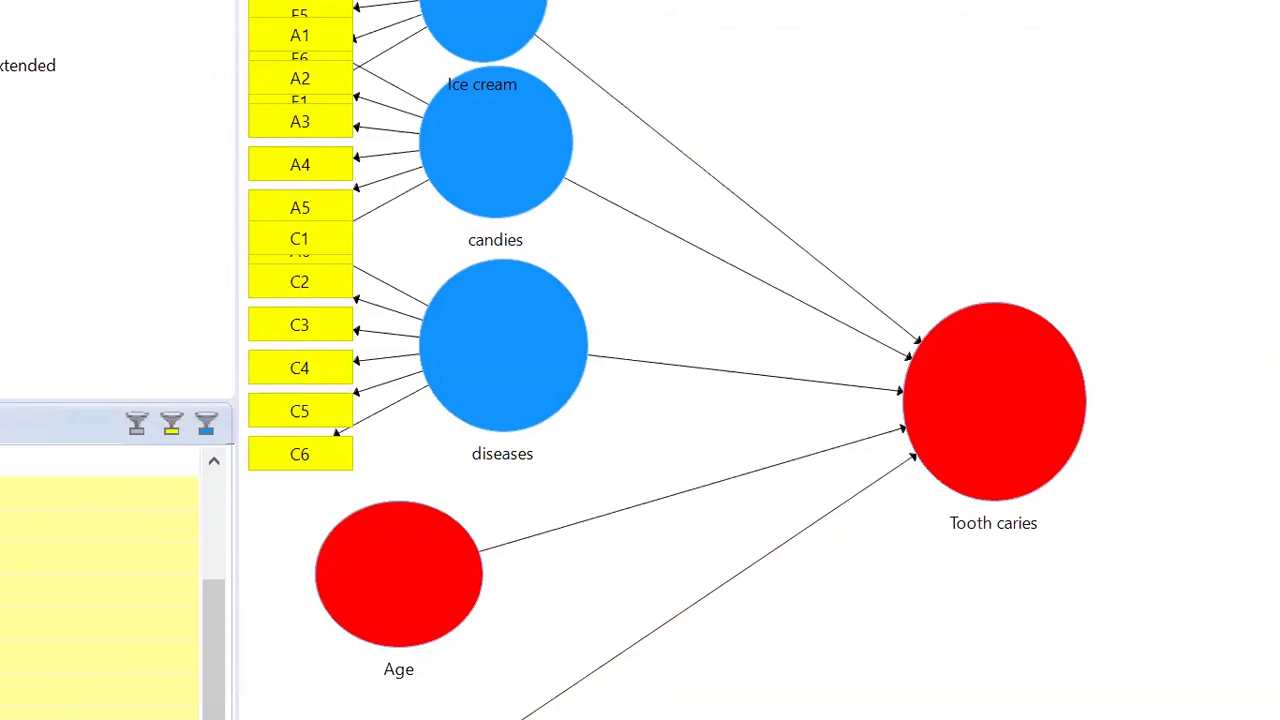
Step: Assign the indicators N1 to N6 to Age and the O indicators to Gender
scroll(100, 580, "down", 3)
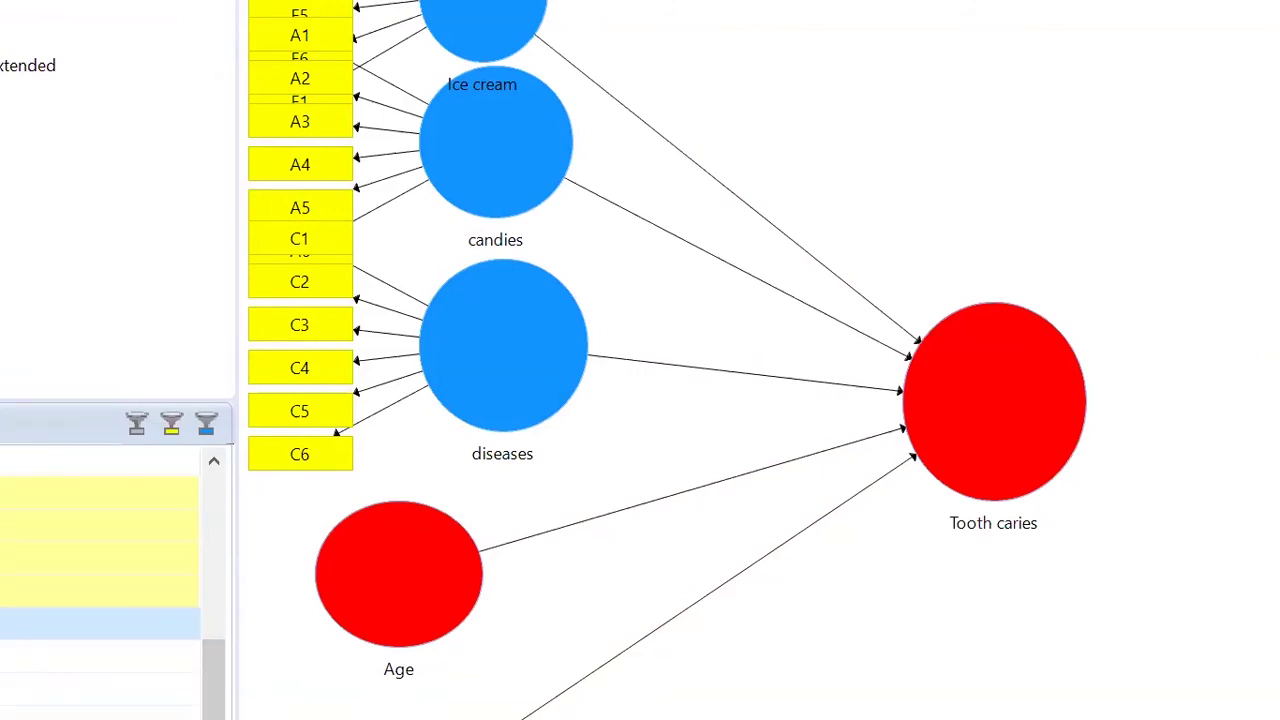
left_click(100, 705, "shift")
left_click_drag(100, 690, 329, 609)
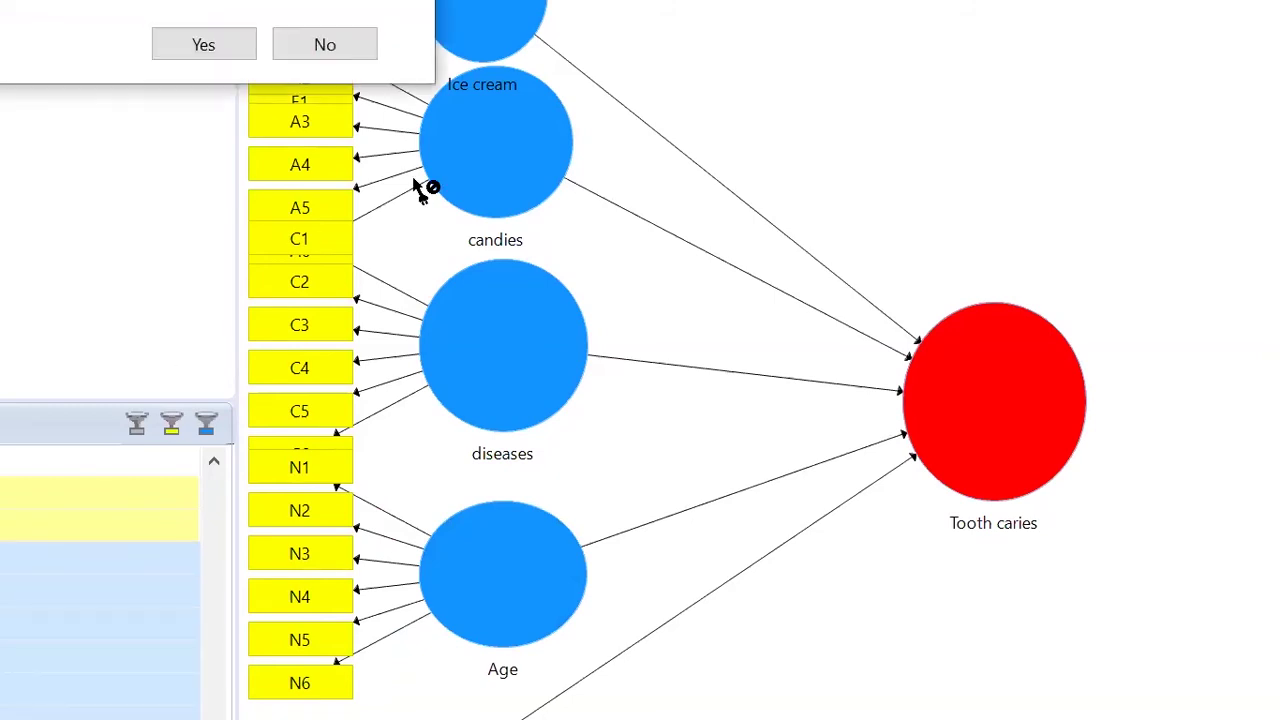
left_click(336, 49)
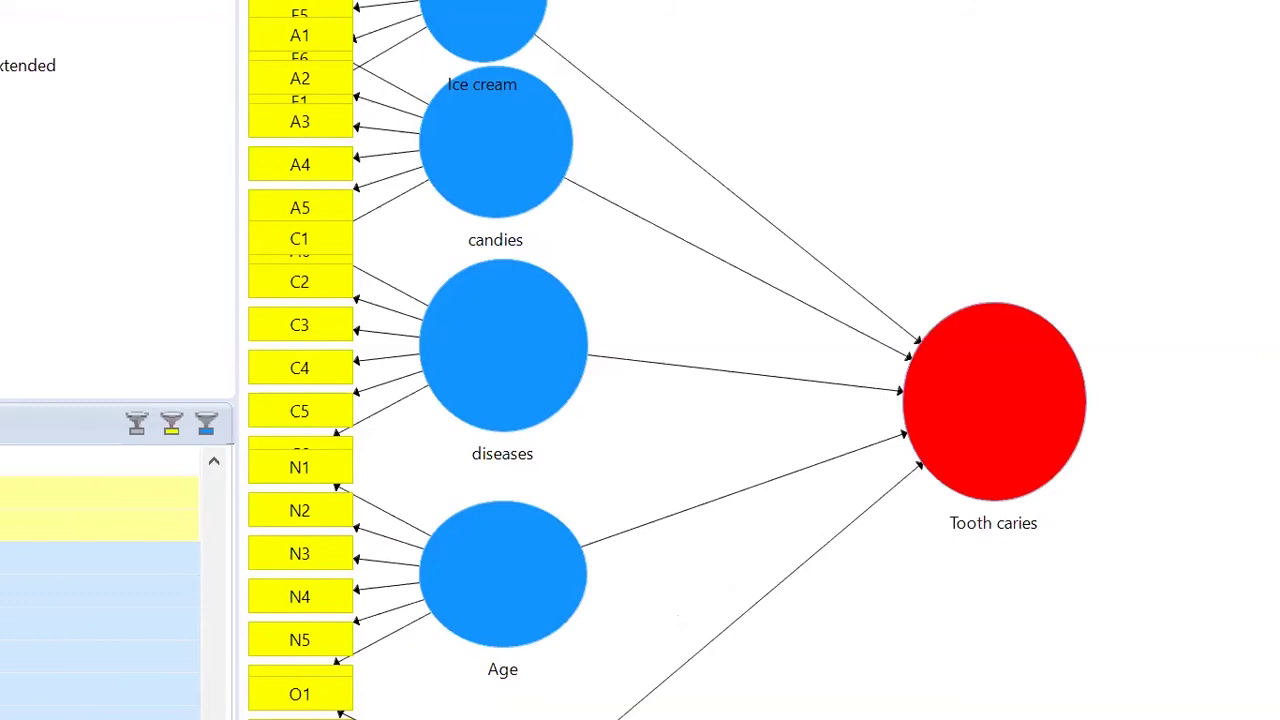
Step: Switch the measurement models of all constructs from reflective to formative
right_click(365, 2)
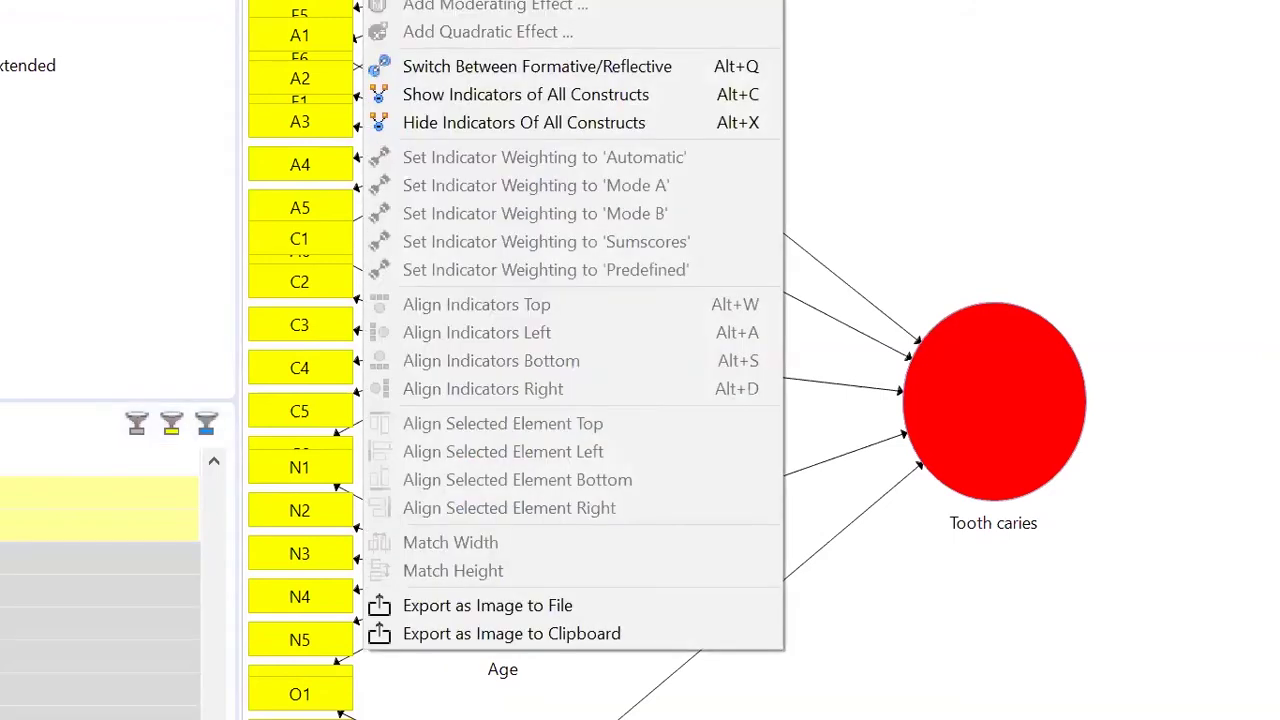
left_click(447, 73)
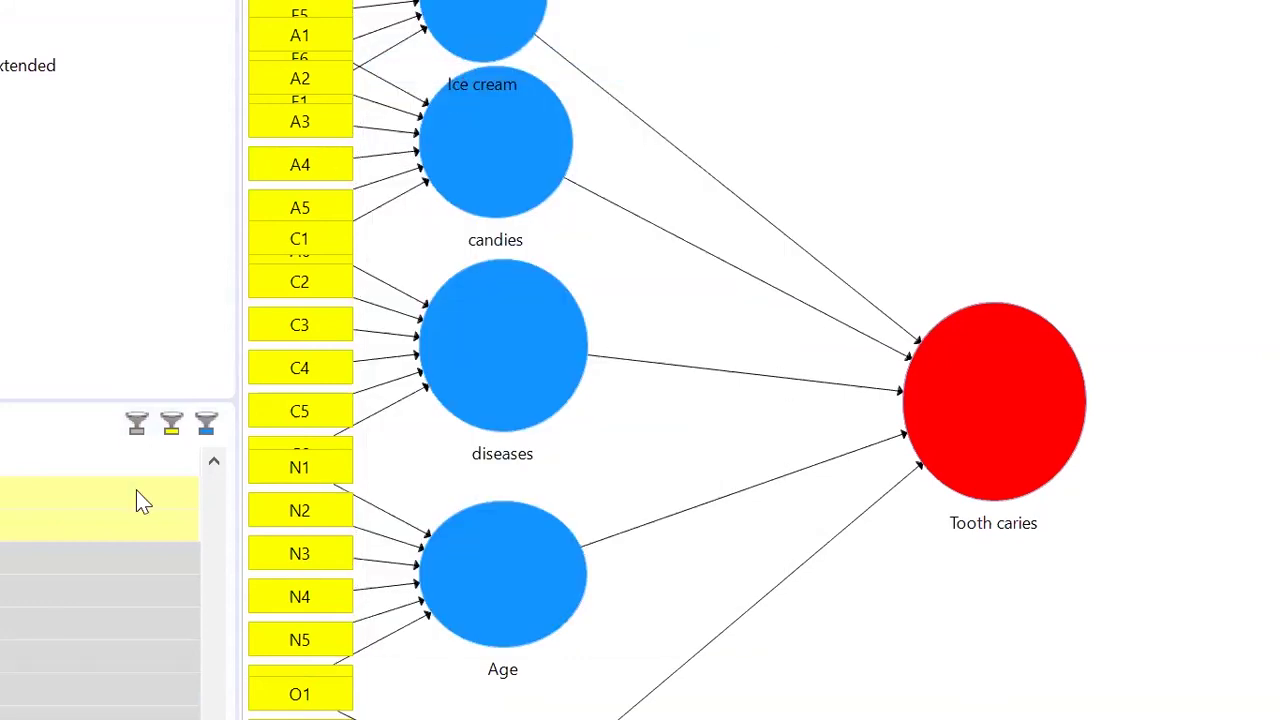
Step: Assign all indicators in the list to Tooth caries and toggle every construct between formative and reflective
left_click(214, 461)
left_click(30, 497)
left_click_drag(209, 580, 213, 719)
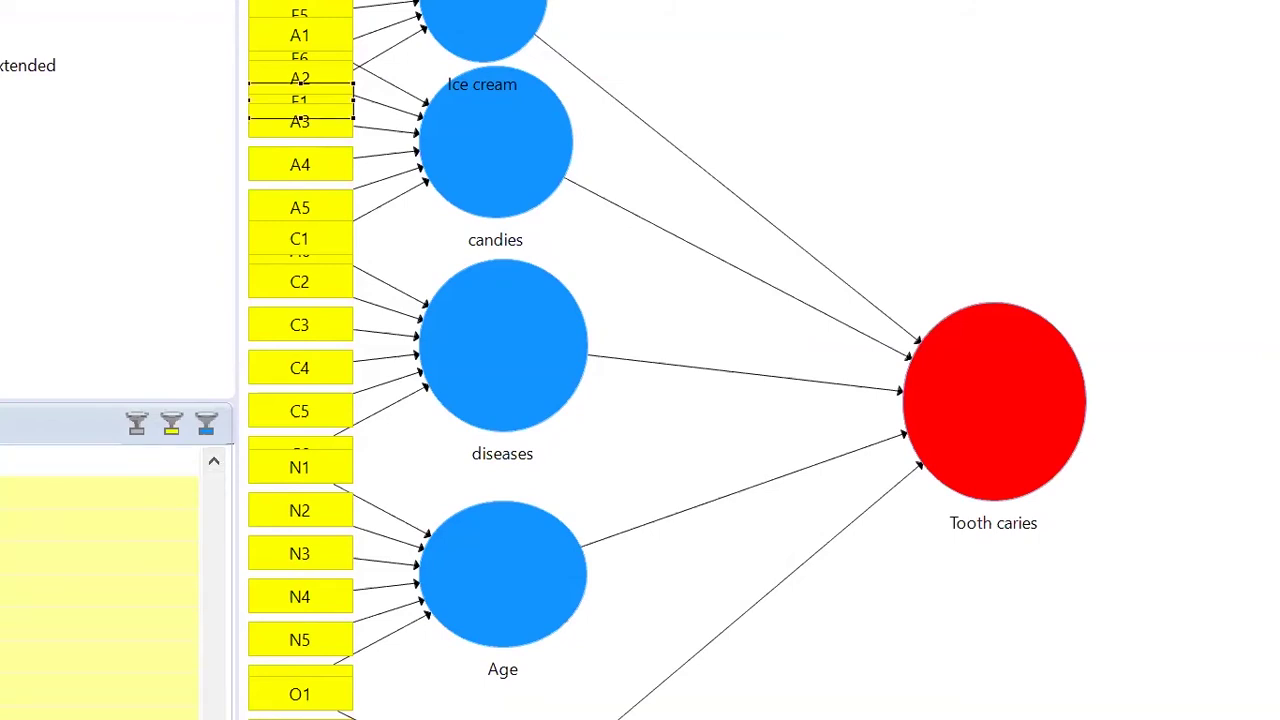
key("ctrl+a")
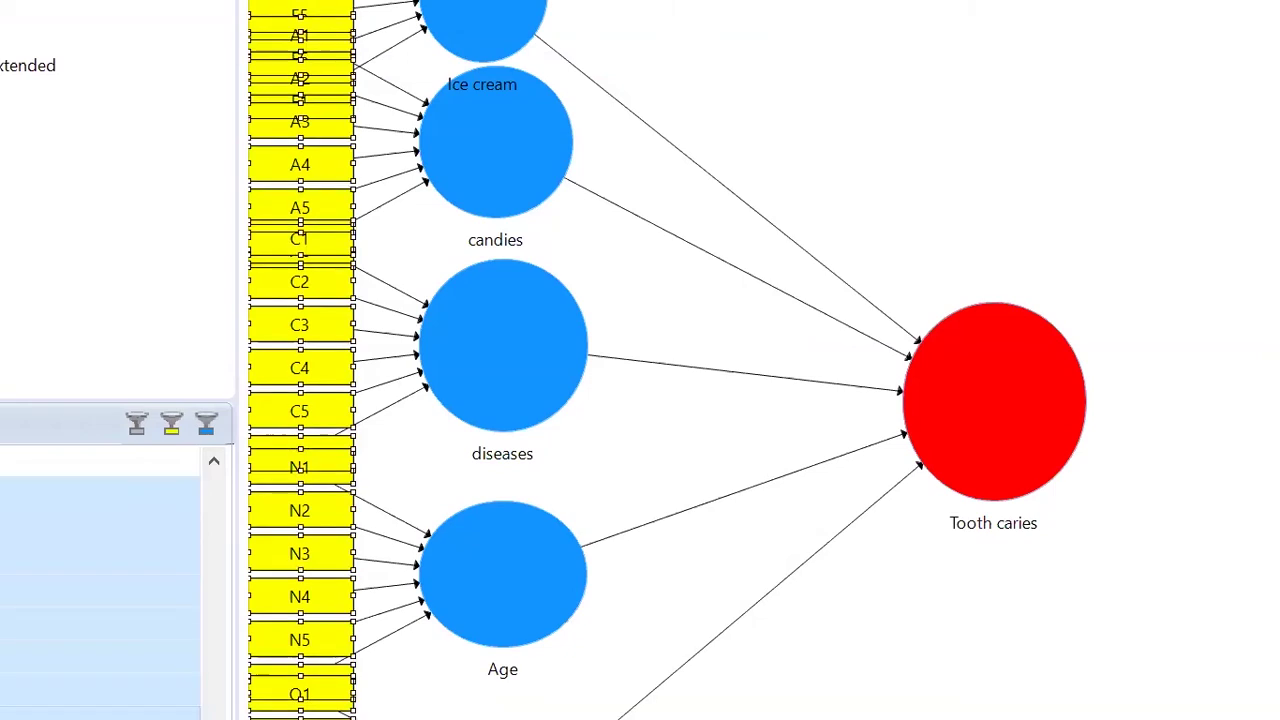
left_click_drag(120, 600, 962, 496)
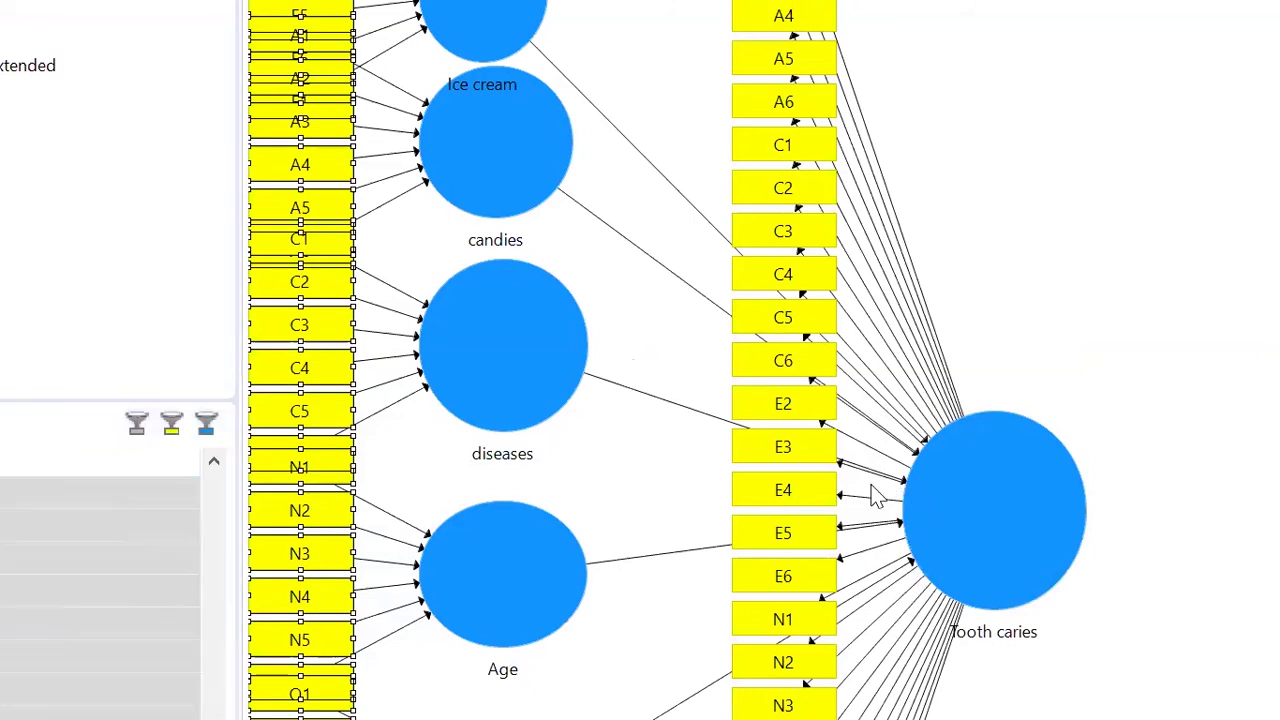
right_click(872, 494)
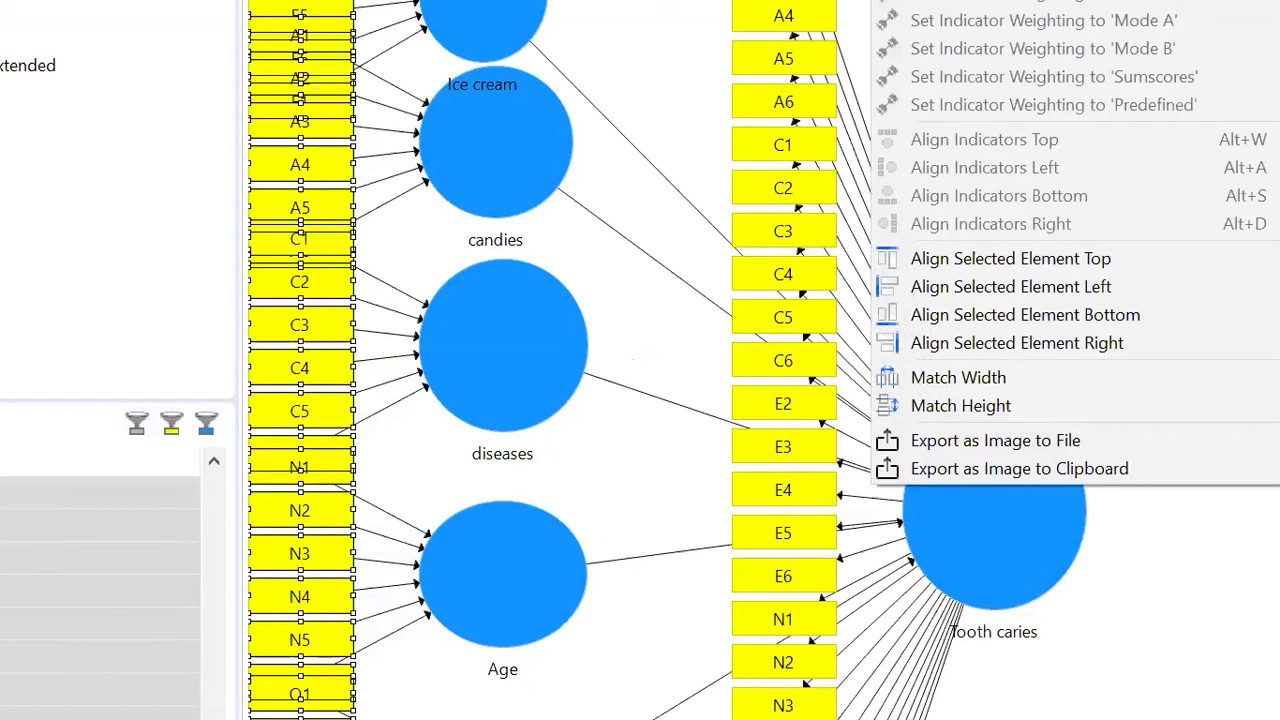
key("Escape")
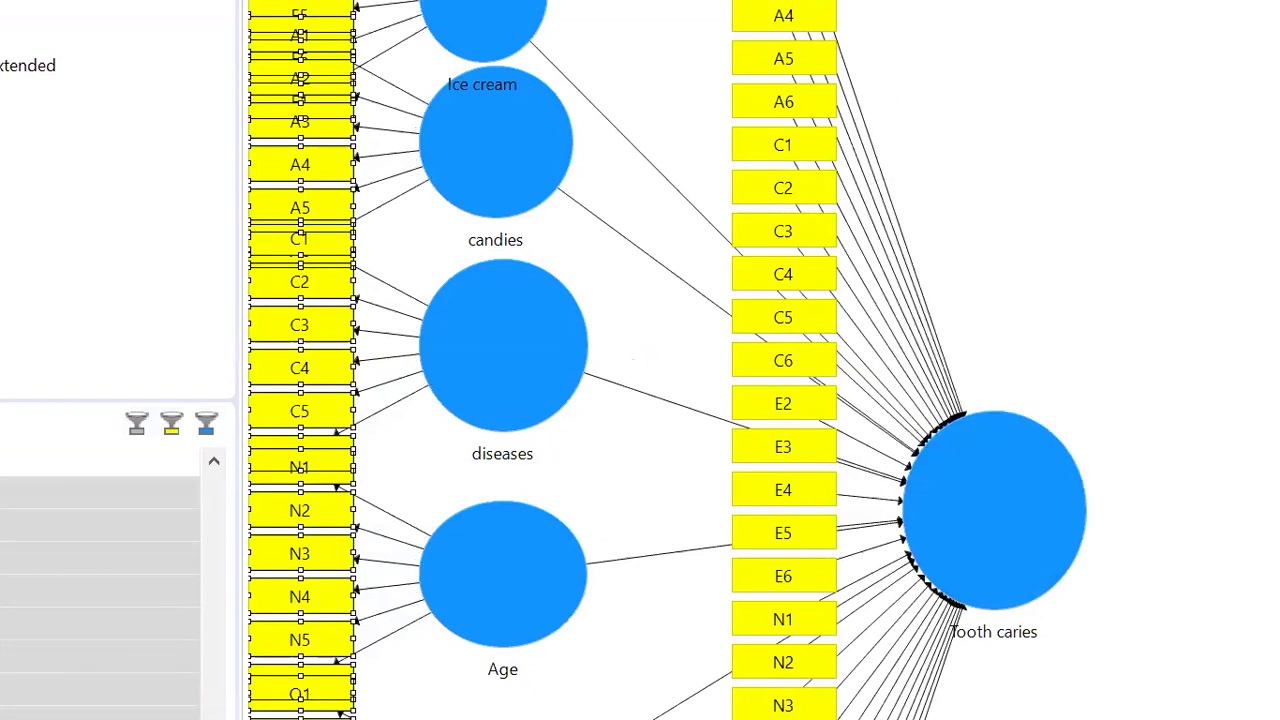
Step: Hide the indicators of all constructs and run the PLS algorithm with the full report opening after calculation
right_click(422, 122)
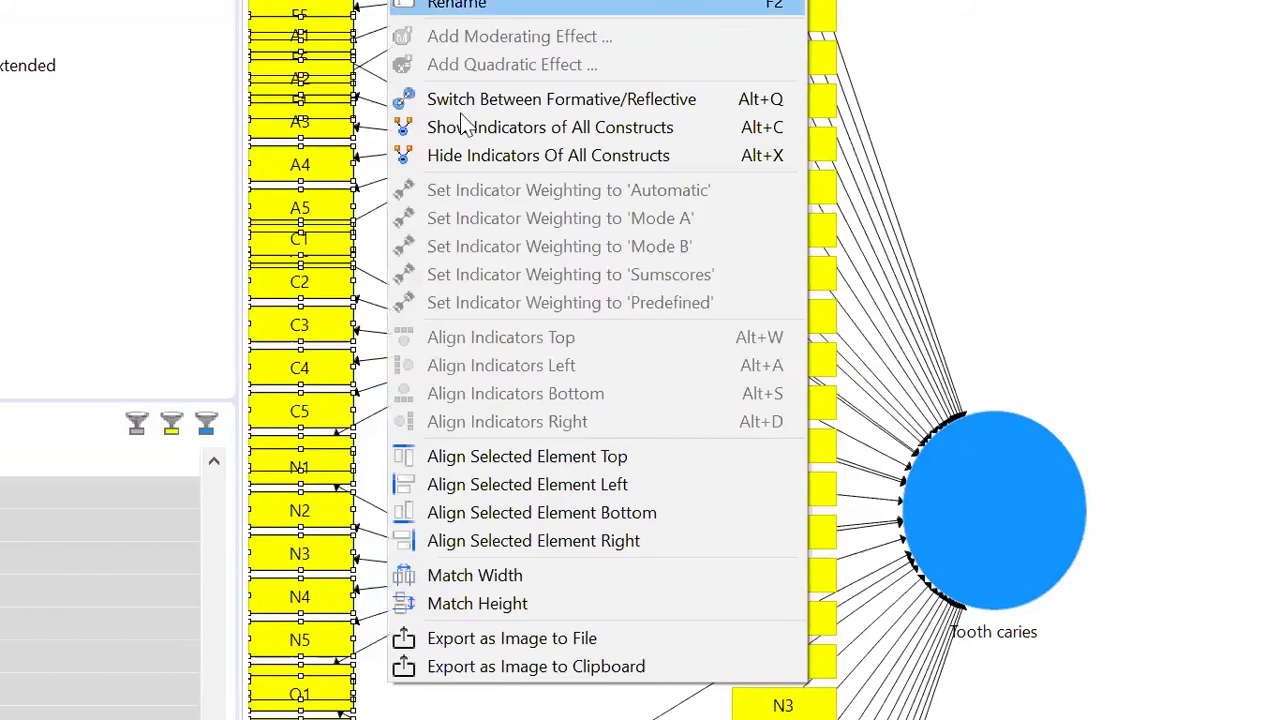
left_click(486, 168)
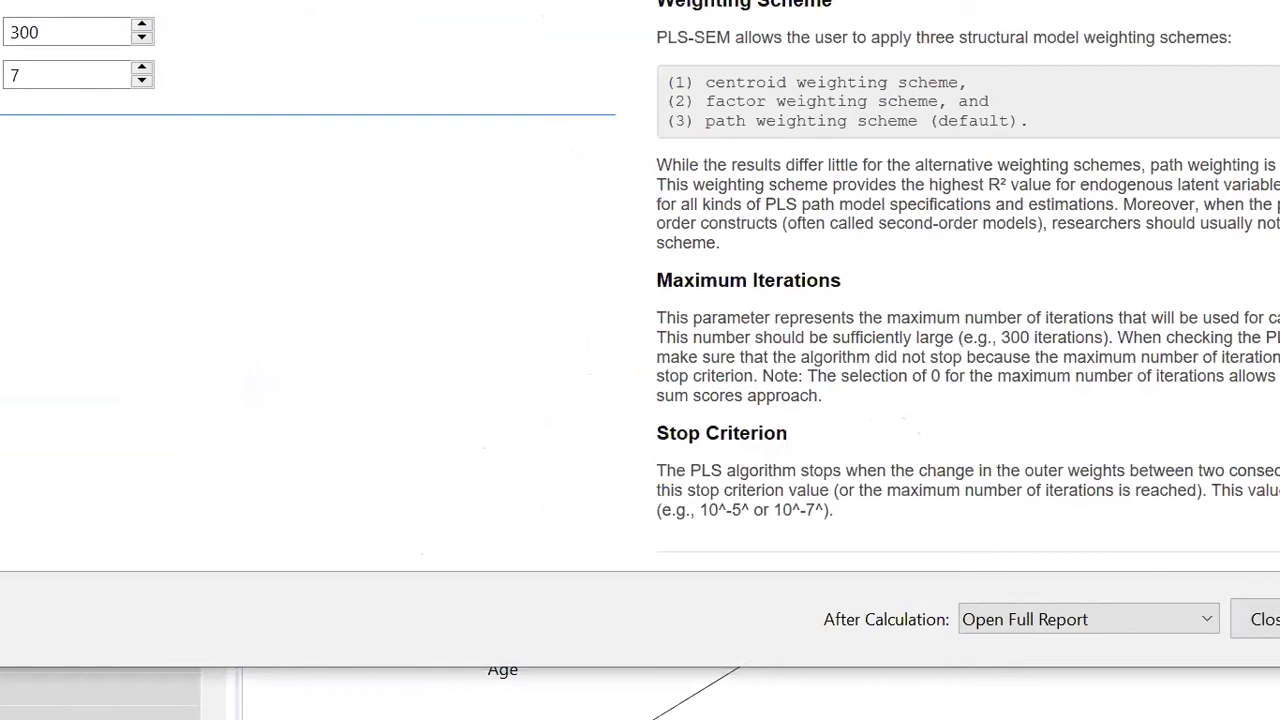
key("Return")
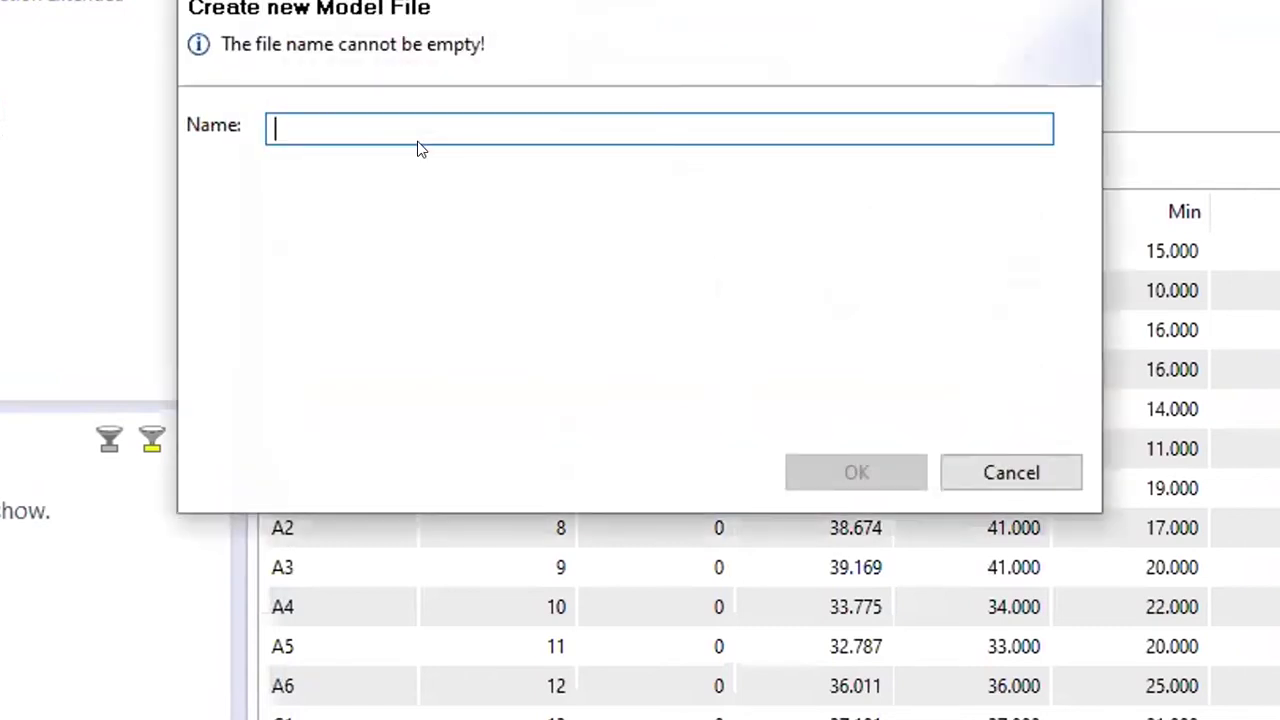
Step: Create a new model file named "data"
type("data")
key("Return")
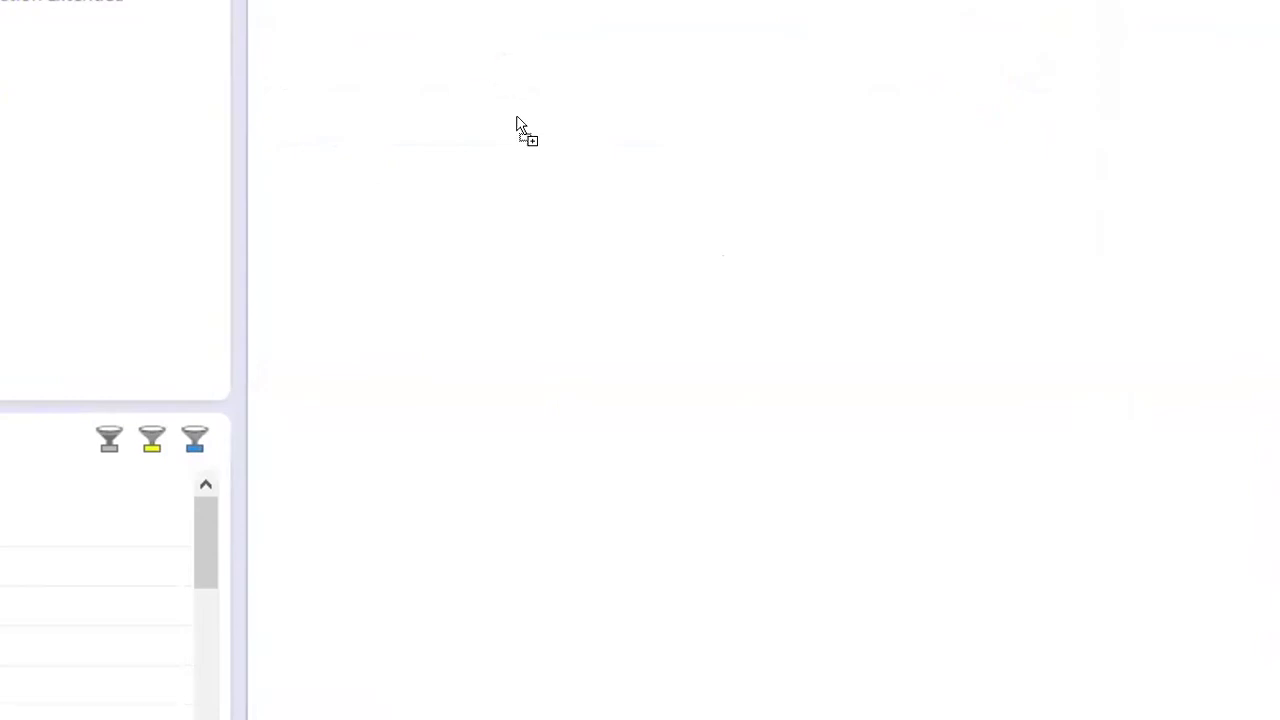
Step: Place six latent variables in a rough column and a seventh one apart from them on the opposite side of the canvas
left_click(517, 120)
left_click(550, 375)
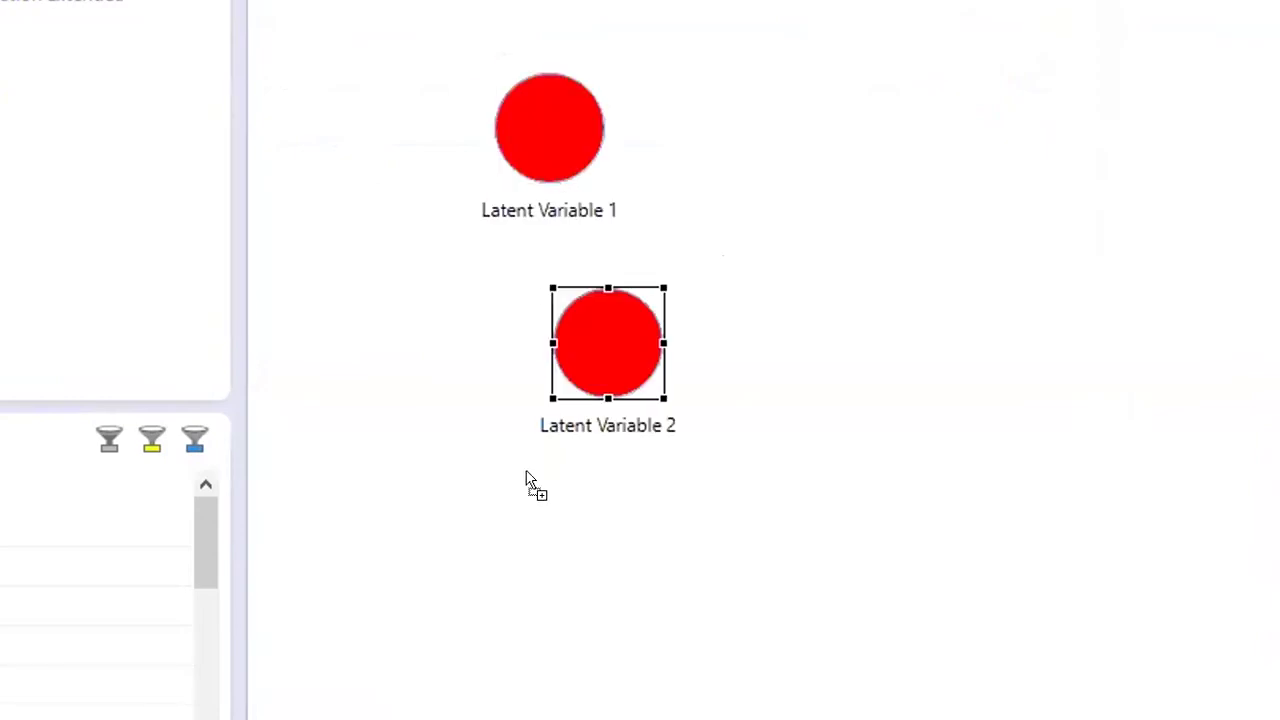
left_click(489, 607)
left_click(523, 686)
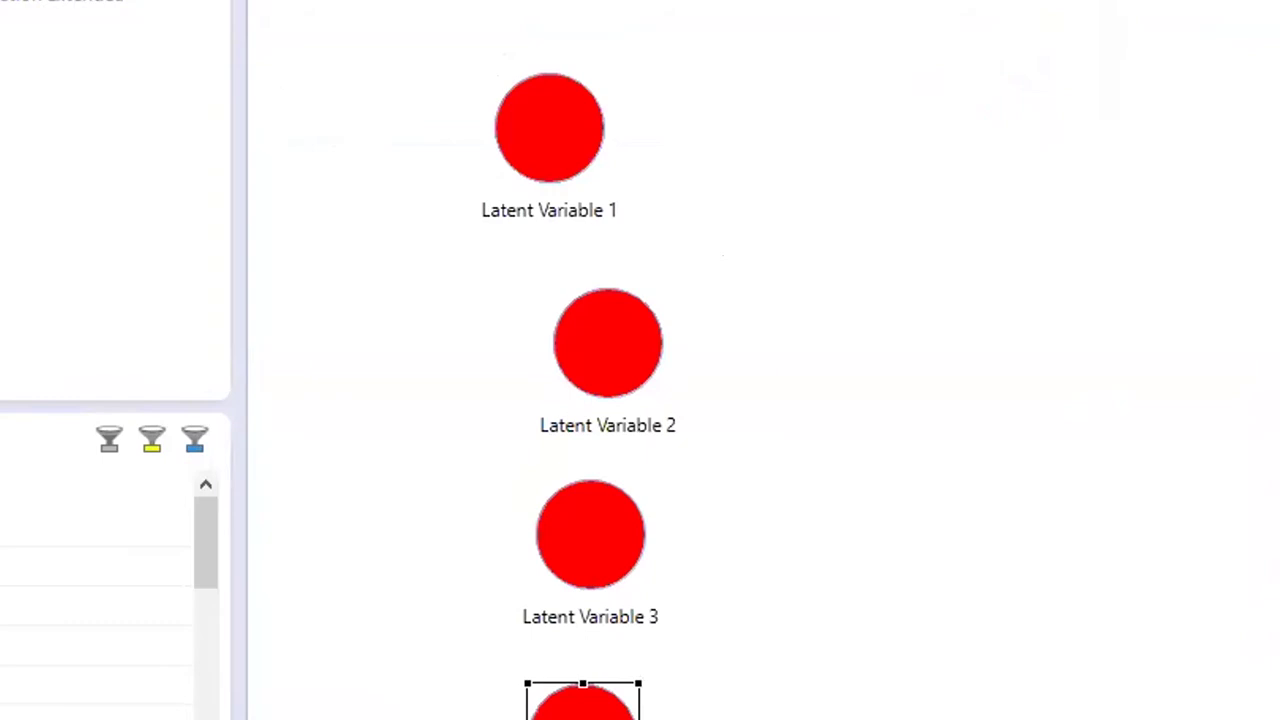
key("Escape")
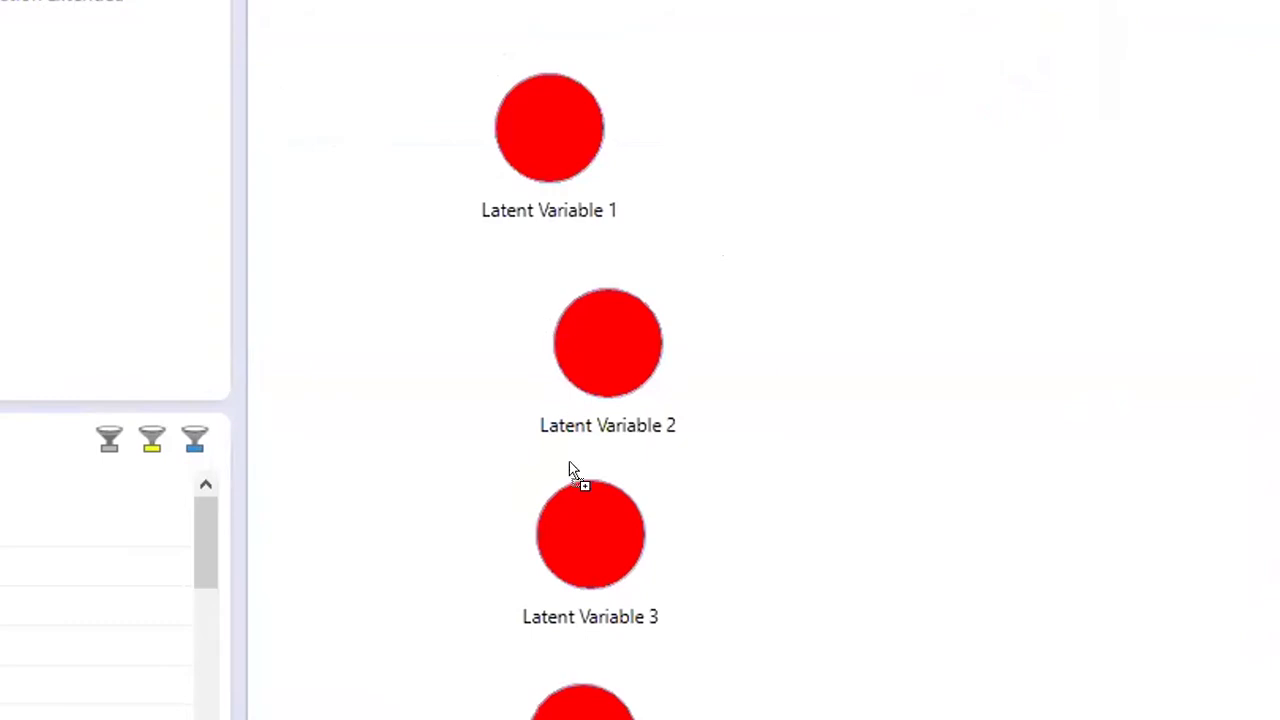
left_click(516, 14)
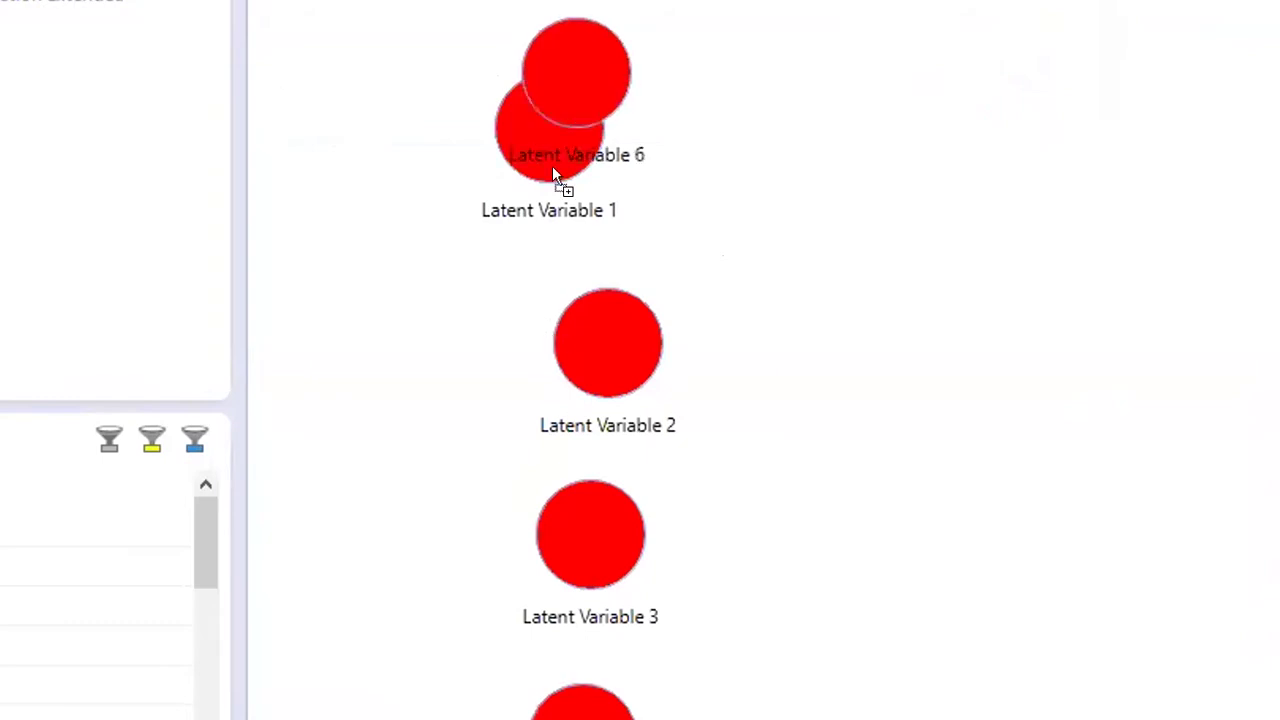
left_click(1054, 324)
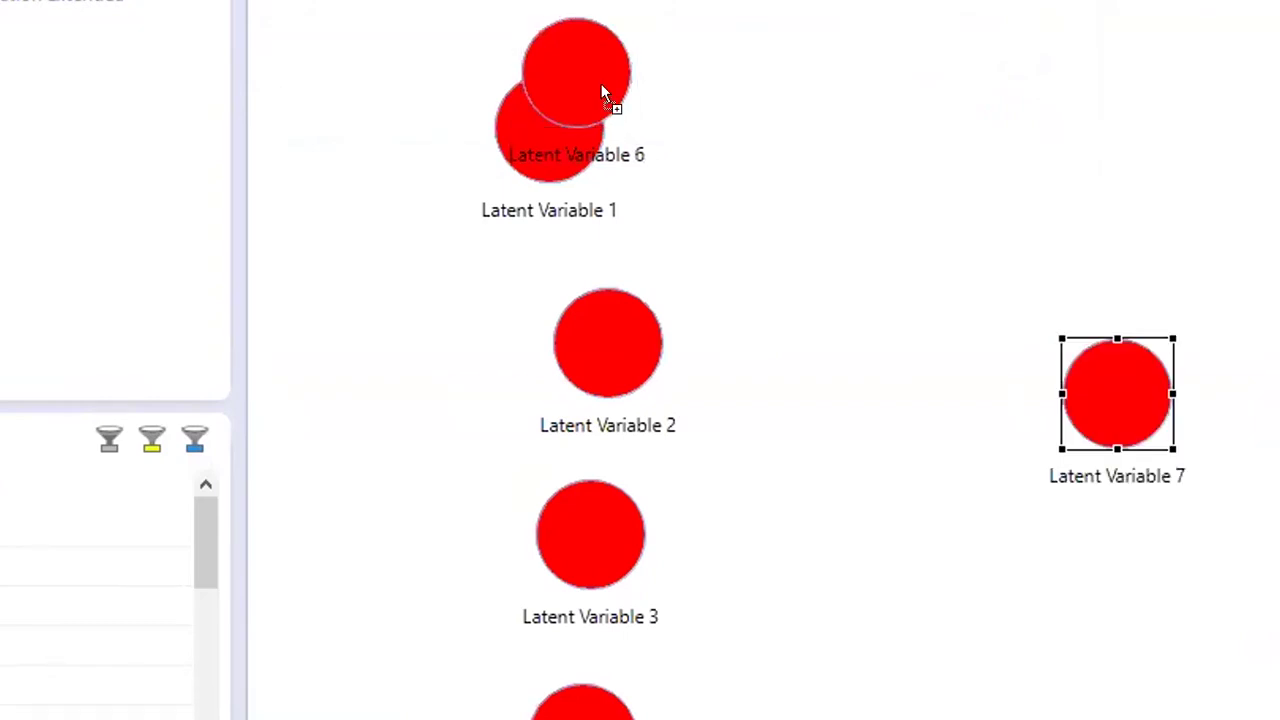
mouse_move(598, 90)
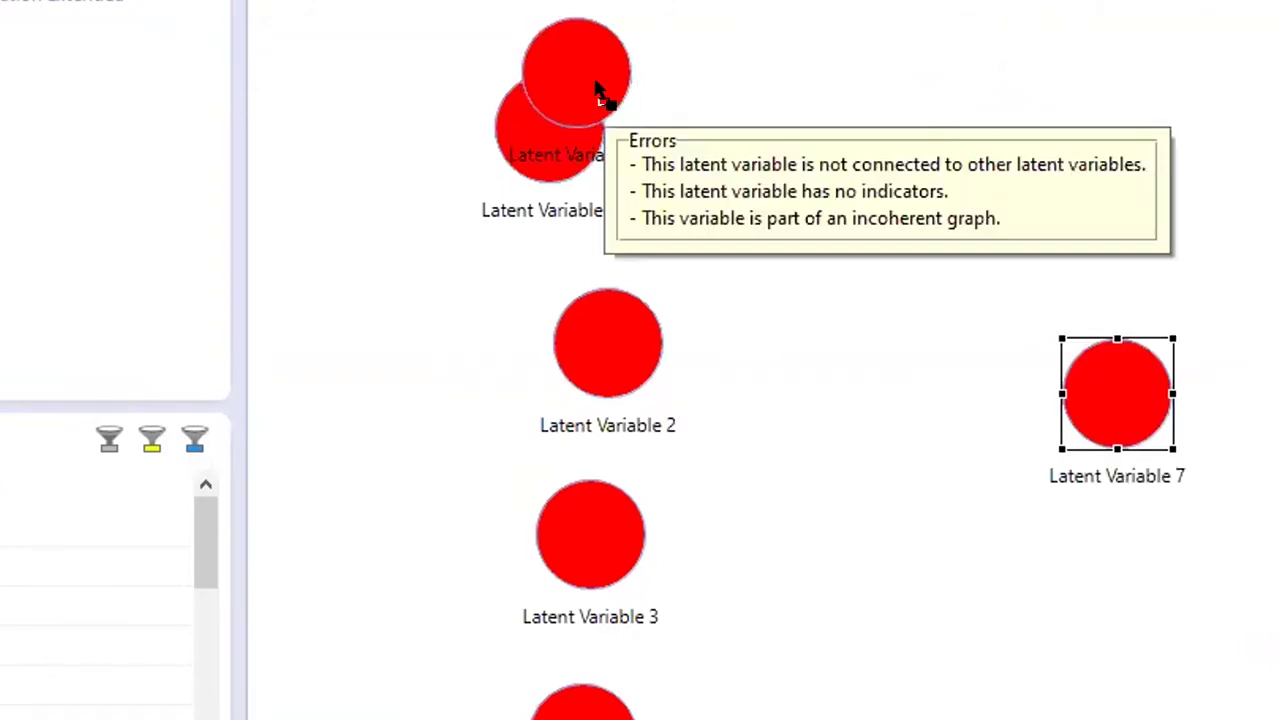
left_click(593, 29)
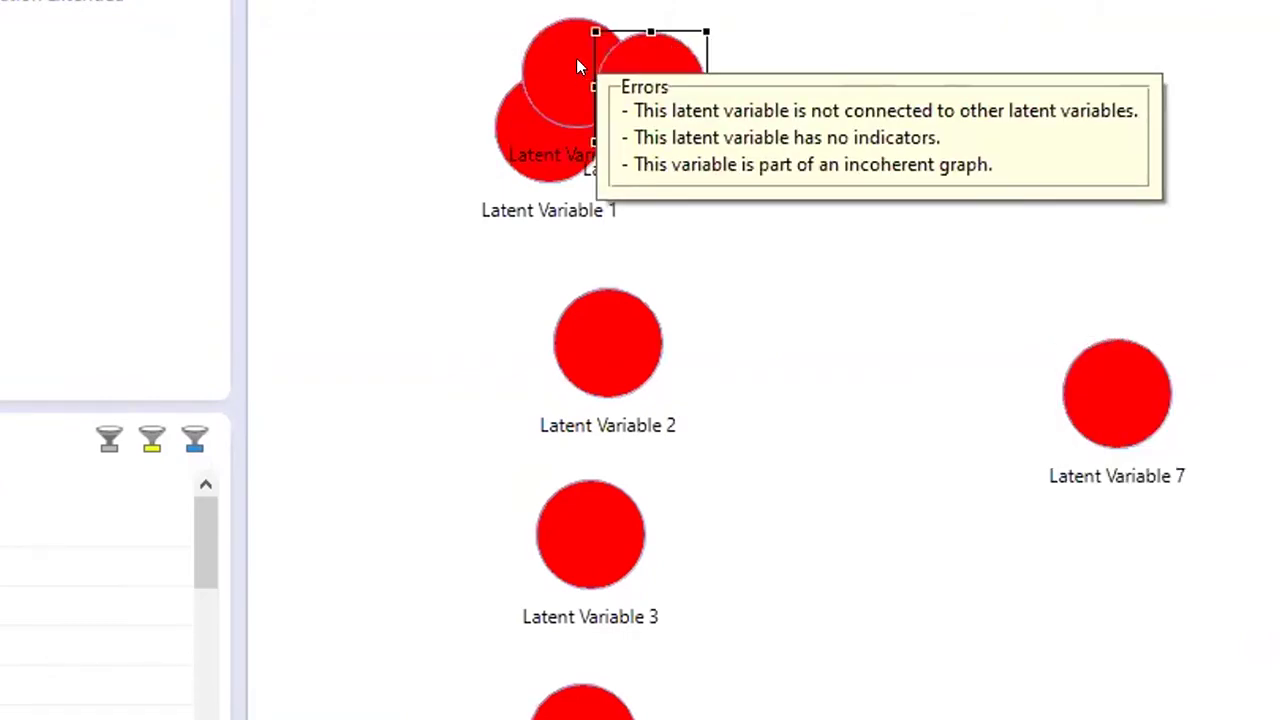
right_click(627, 43)
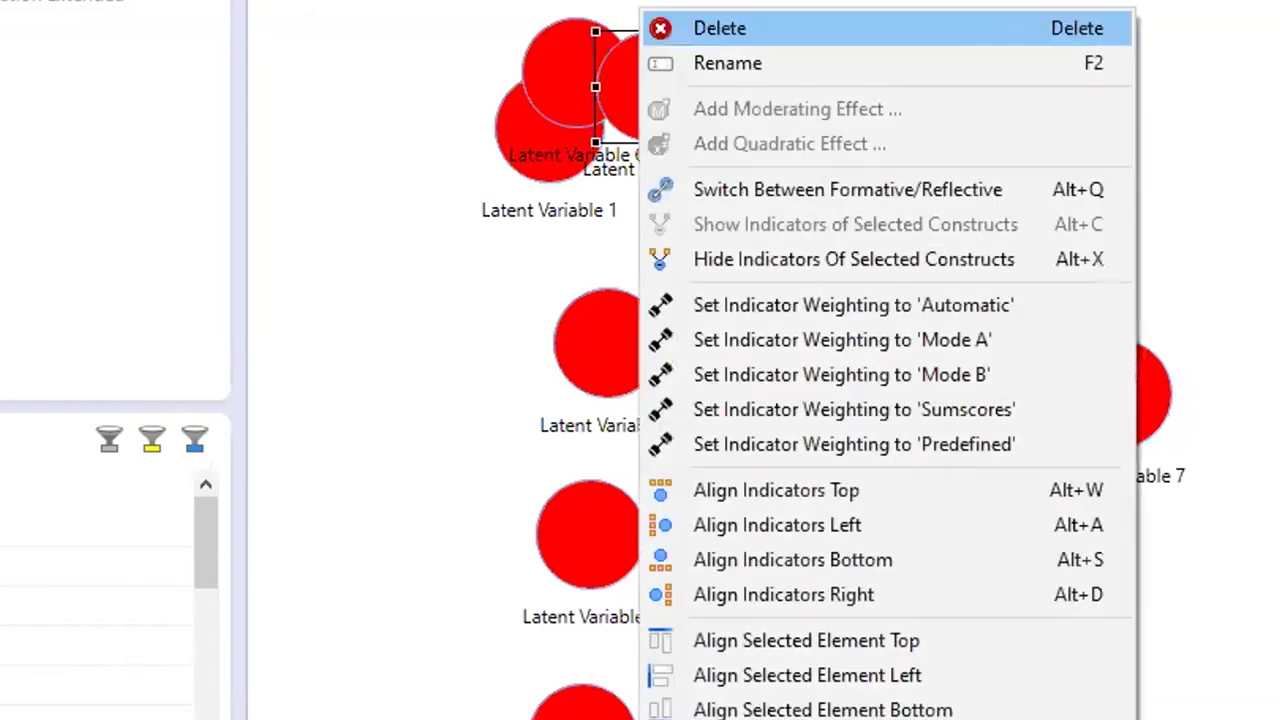
left_click(755, 30)
Step: Spread out the column by moving Latent Variable 6 upward and Latent Variables 1 and 2 down and outward
left_click(551, 75)
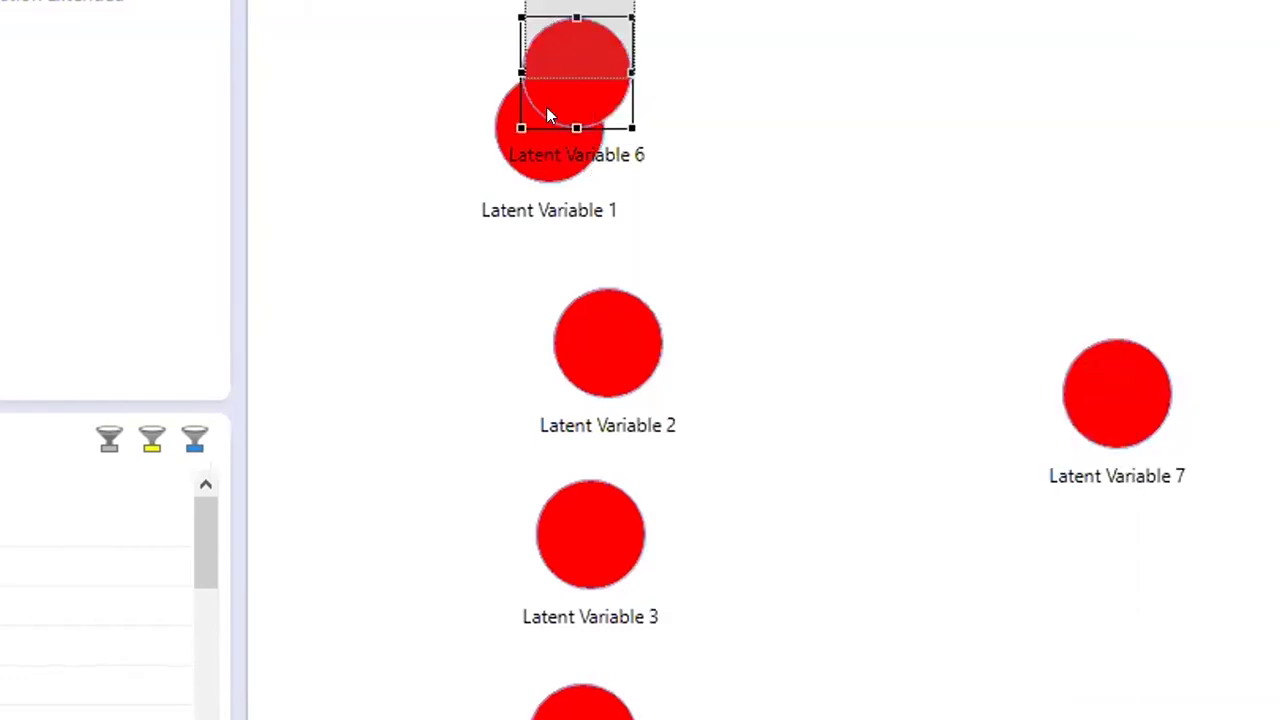
key("Up")
key("Up")
key("Up")
key("Up")
key("Up")
left_click_drag(549, 130, 489, 211)
left_click_drag(594, 328, 491, 374)
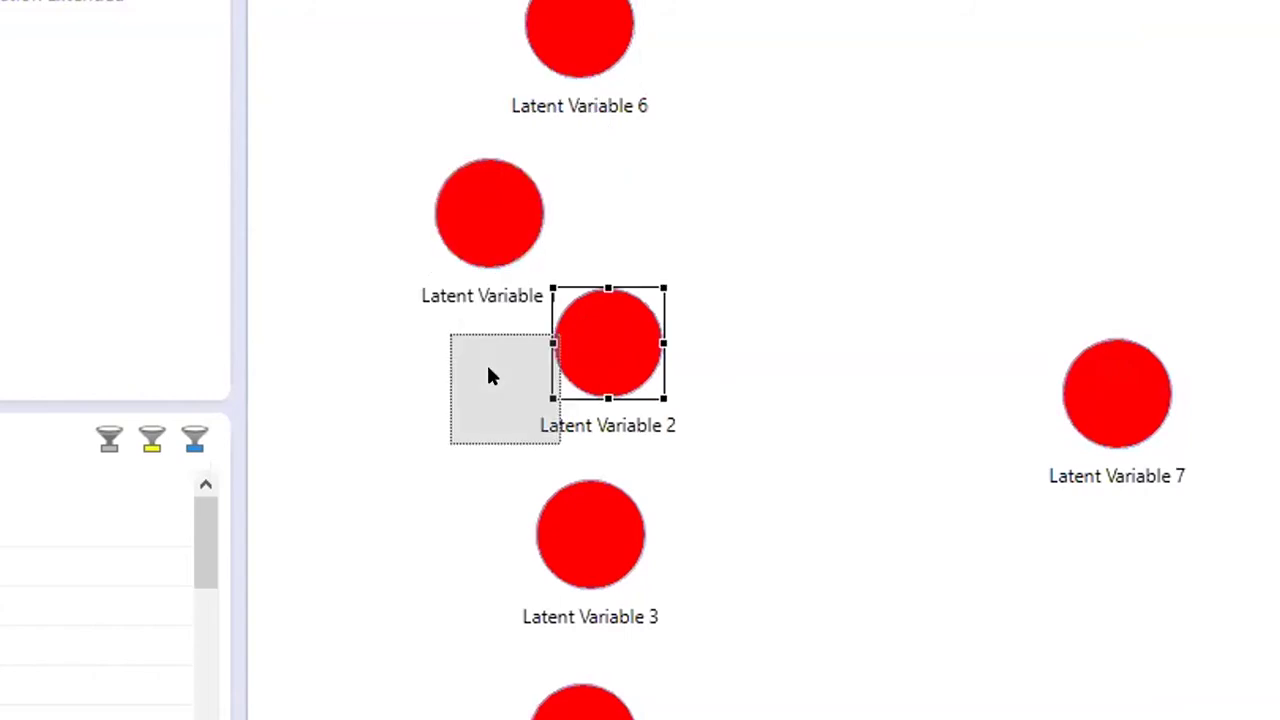
Step: Swap Latent Variables 7 and 1 so that 7 joins the column and 1 stands alone as the outcome
left_click_drag(1126, 374, 645, 175)
left_click_drag(474, 223, 1160, 448)
left_click_drag(625, 213, 520, 231)
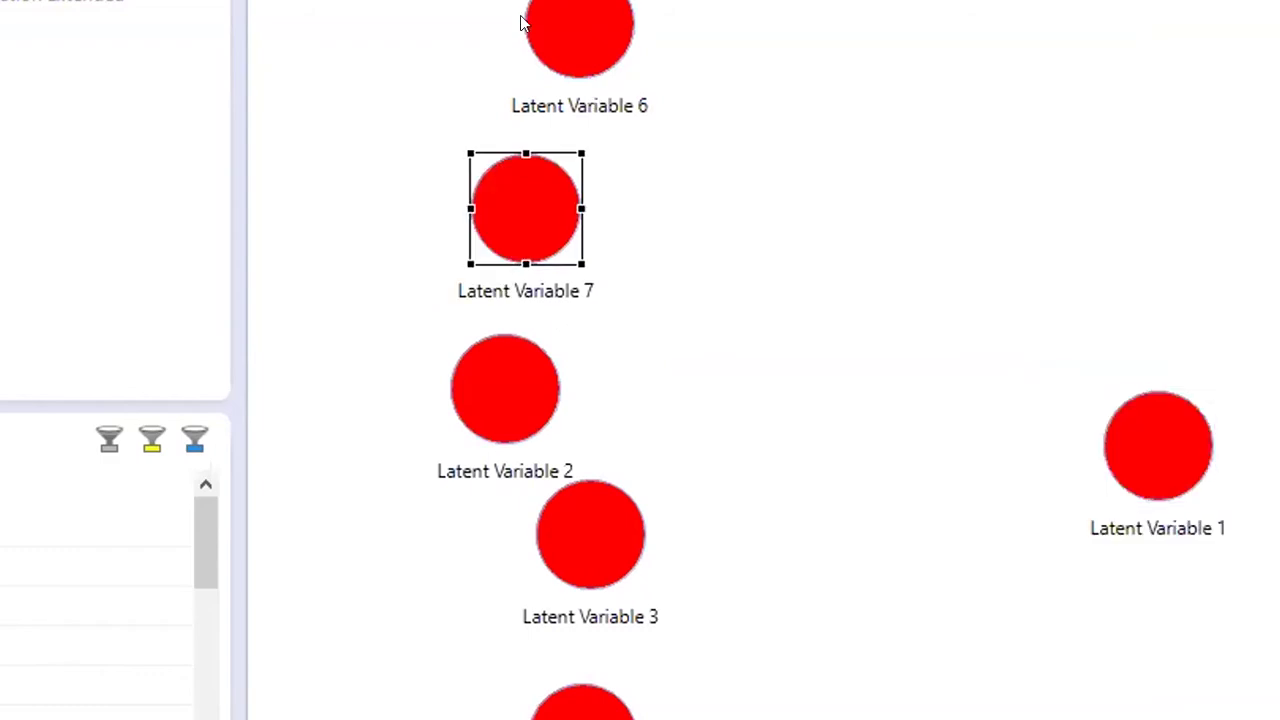
Step: Delete Latent Variable 6 from the model
left_click(555, 37)
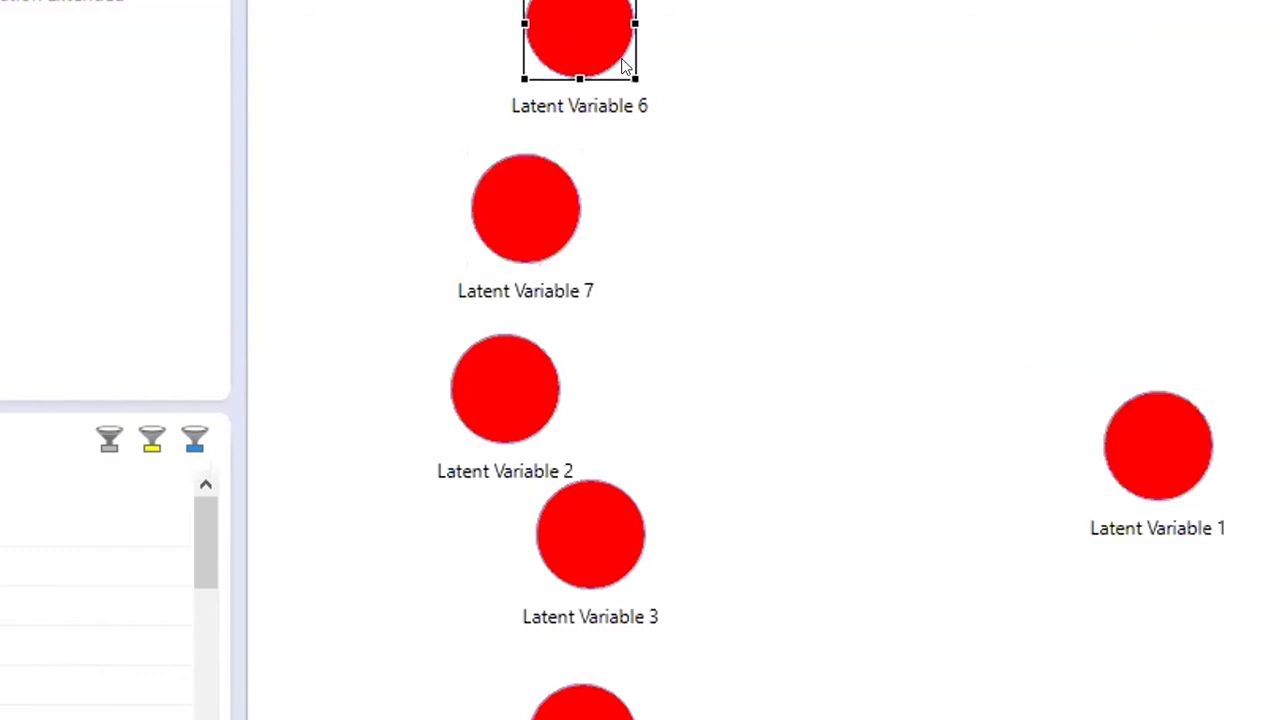
double_click(621, 62)
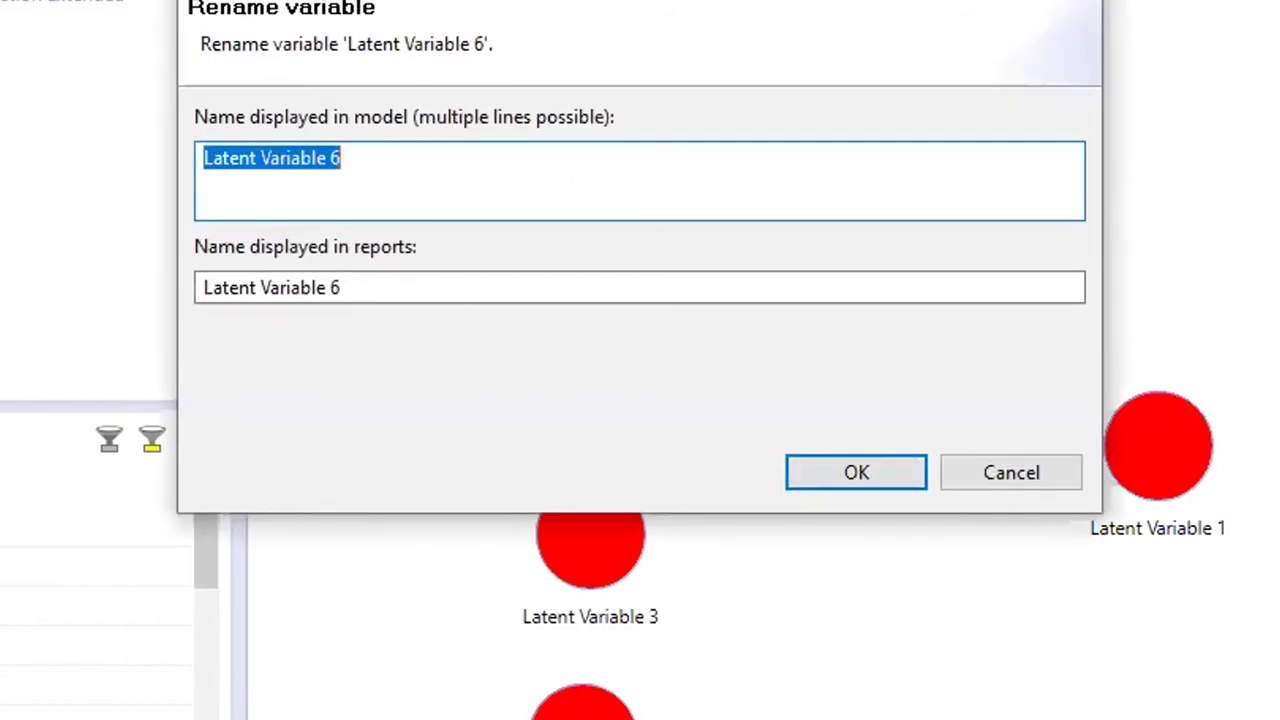
key("Escape")
right_click(603, 14)
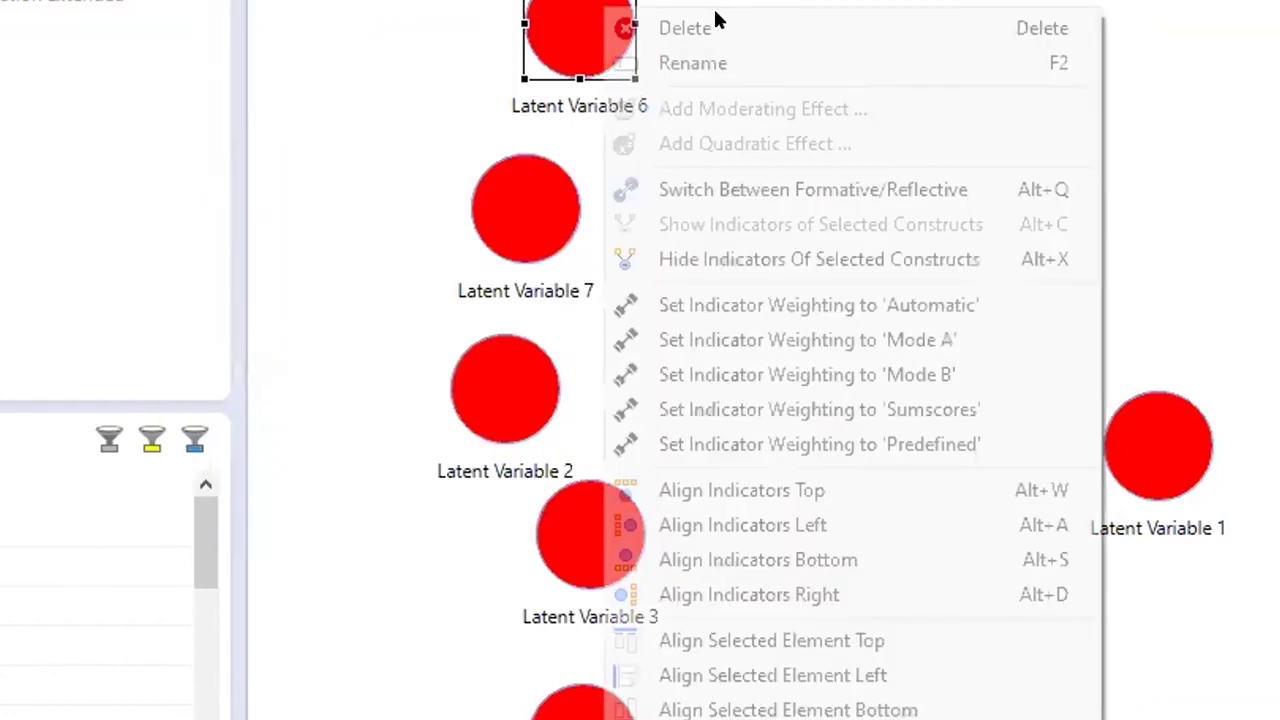
key("Return")
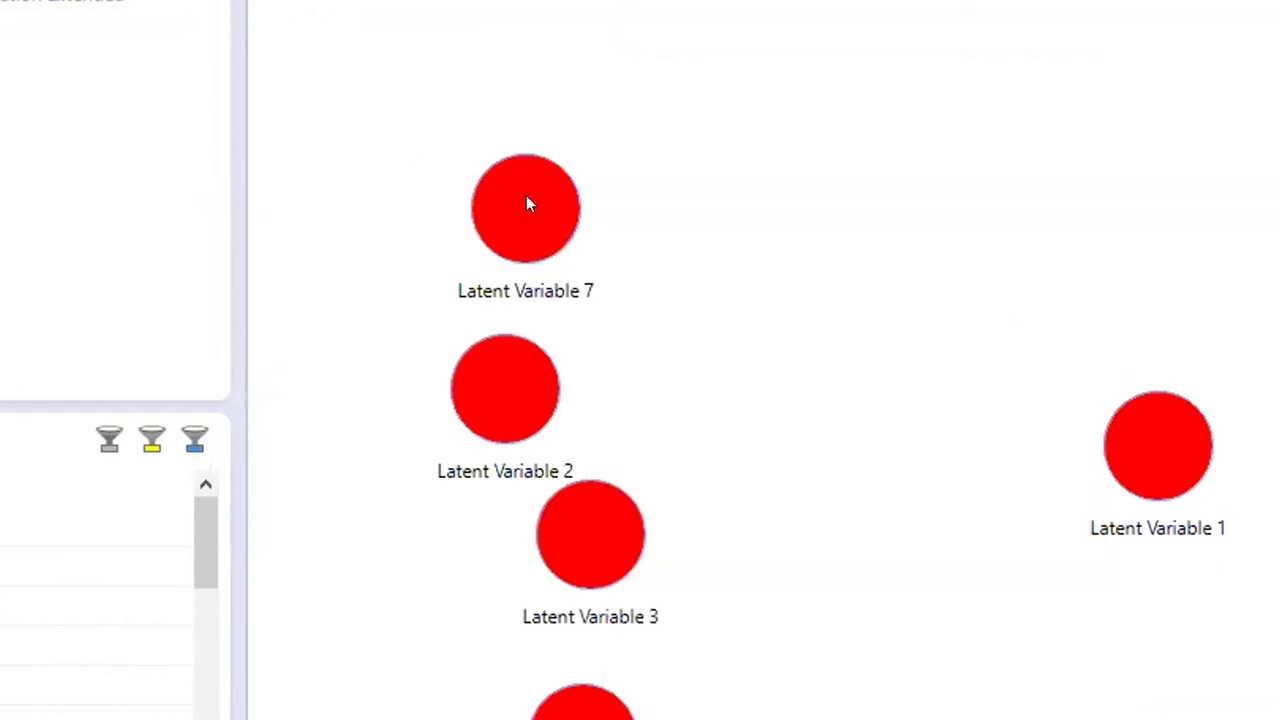
Step: Rename Latent Variable 7 as "agreeablenes"
left_click(528, 203)
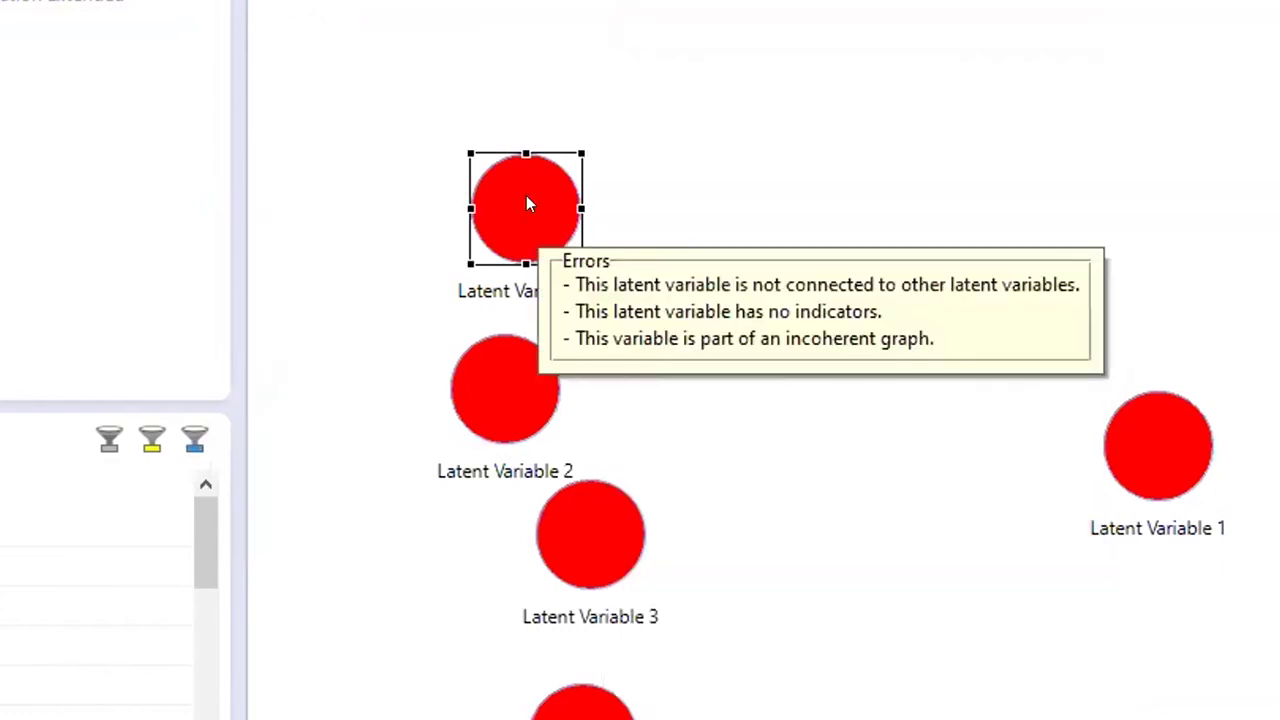
double_click(528, 204)
type("agr")
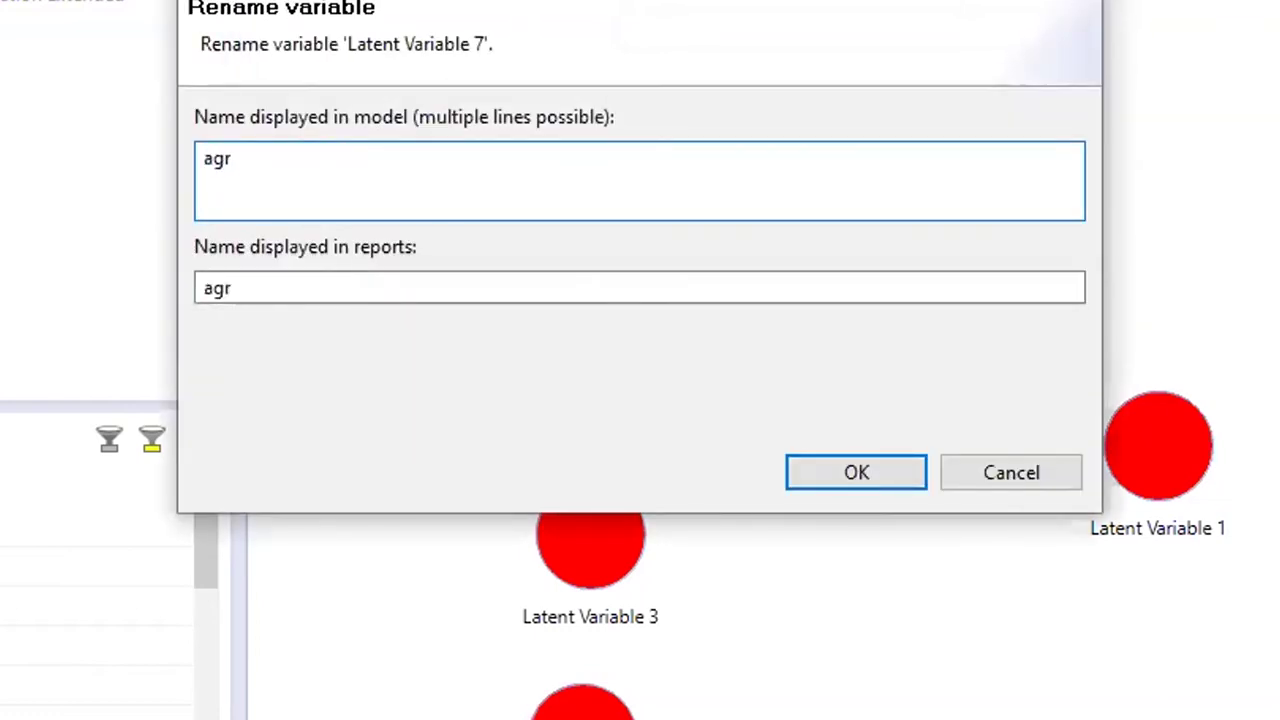
key("BackSpace")
type("reeablenes")
key("Return")
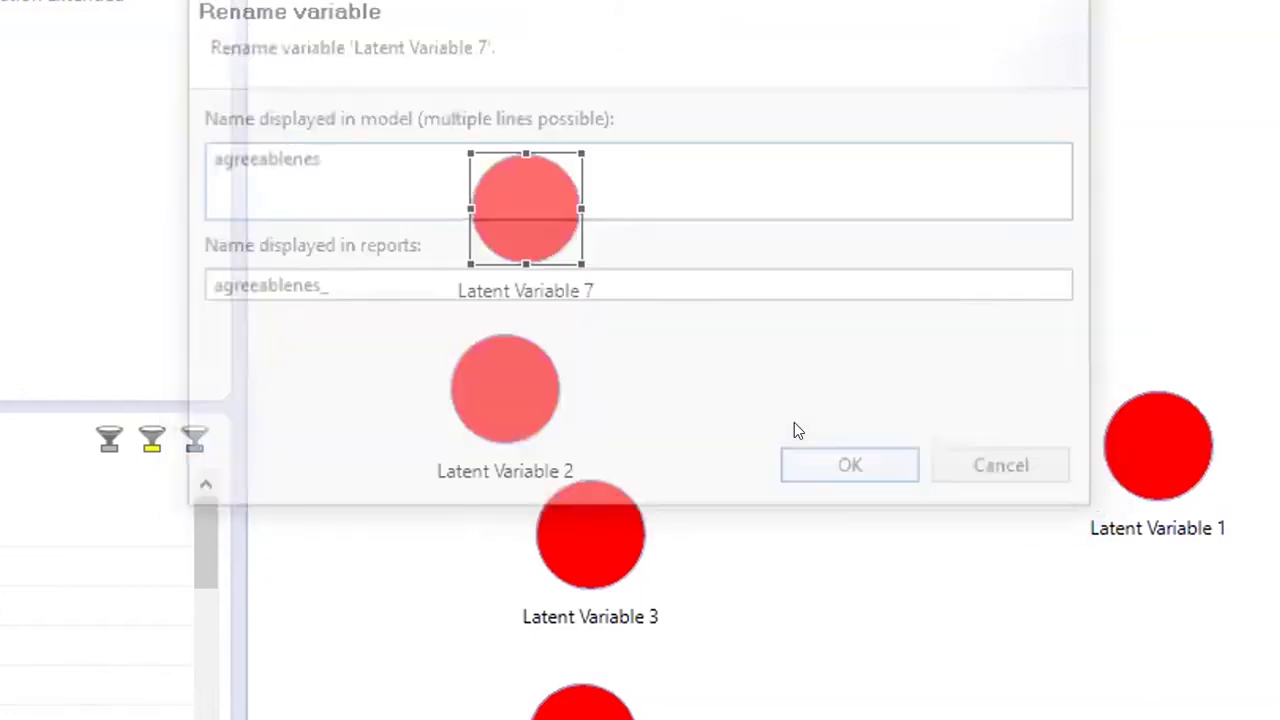
Step: Rename Latent Variable 2 as "openness"
left_click(545, 418)
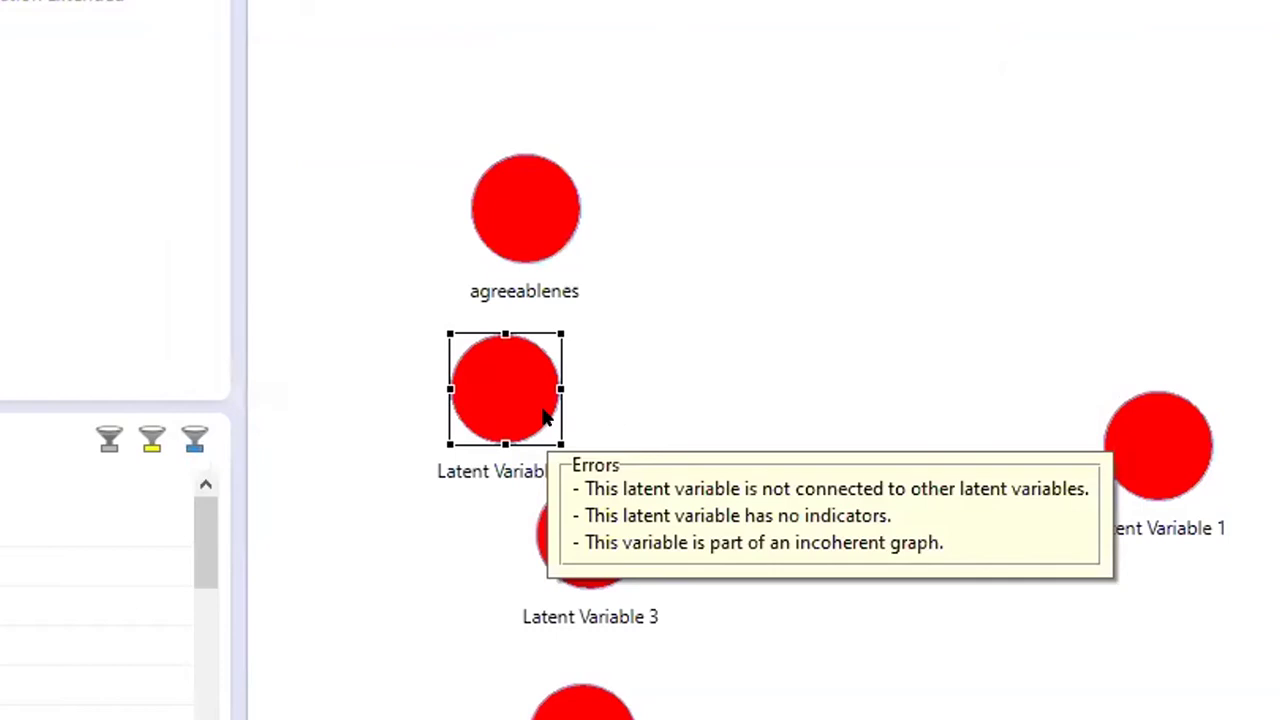
double_click(545, 418)
type("op")
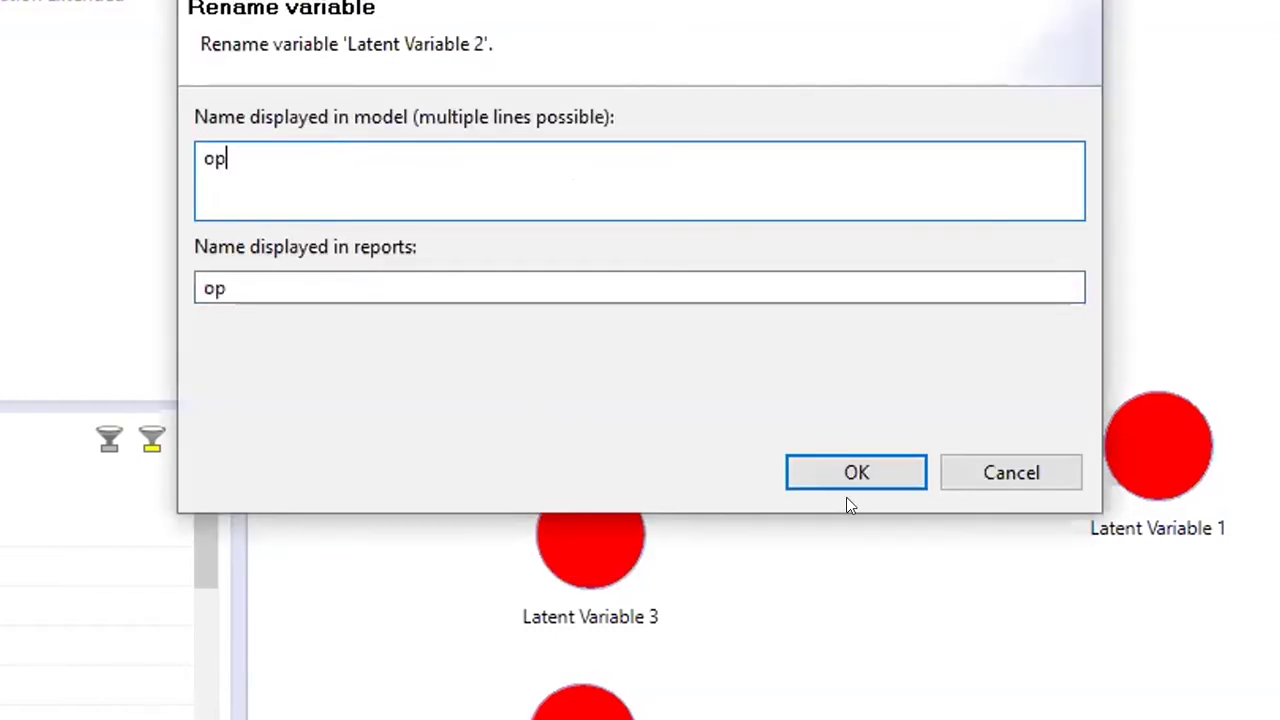
type("enness")
key("Return")
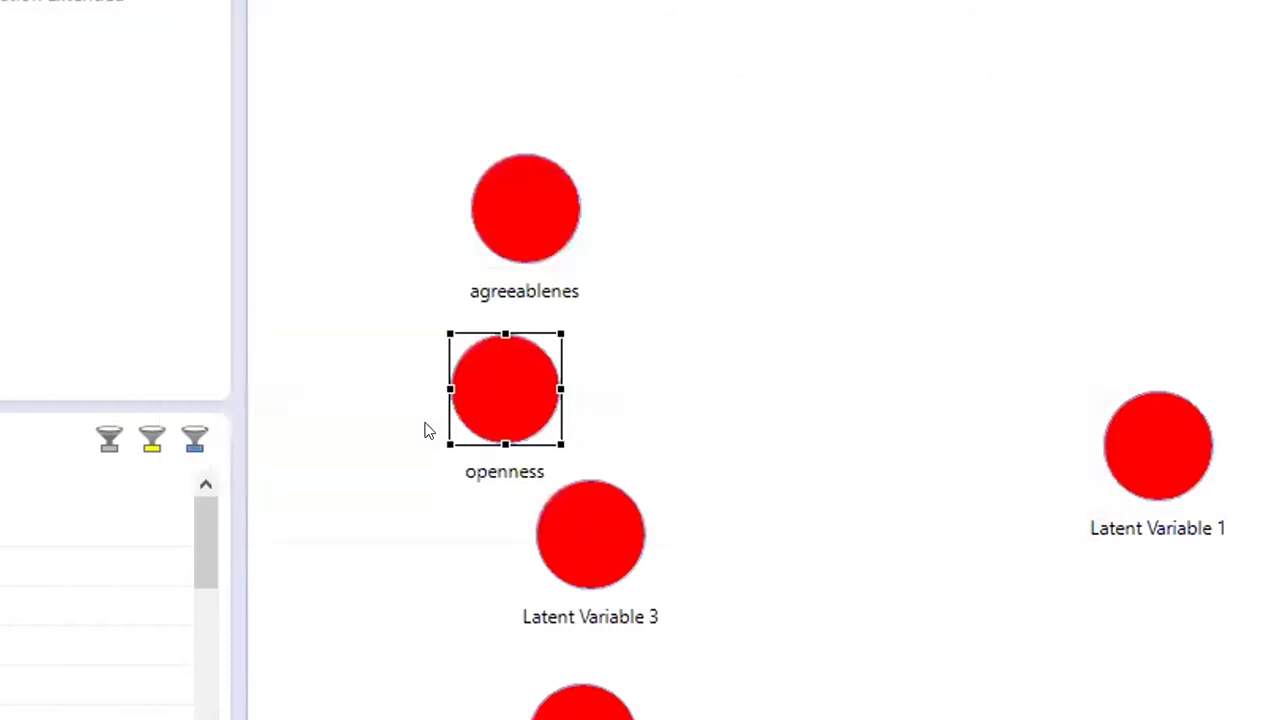
Step: Rename Latent Variable 3 as "conscinciousness"
double_click(563, 513)
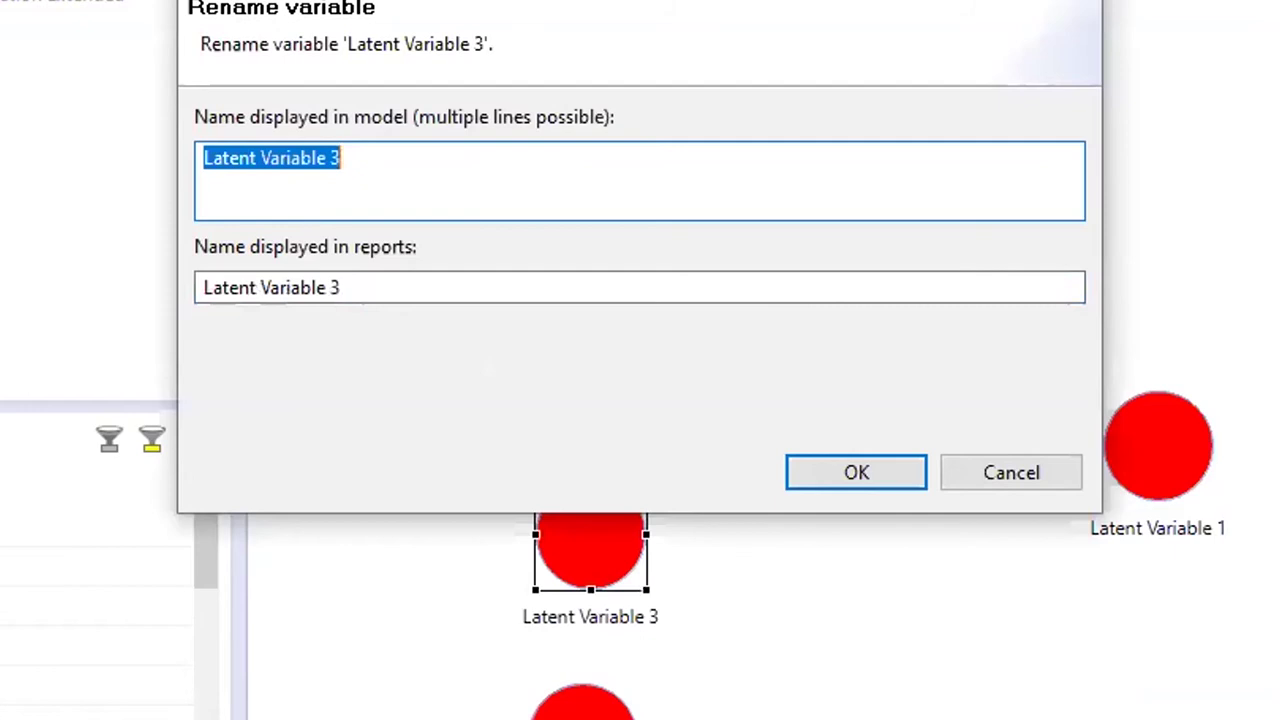
type("cons")
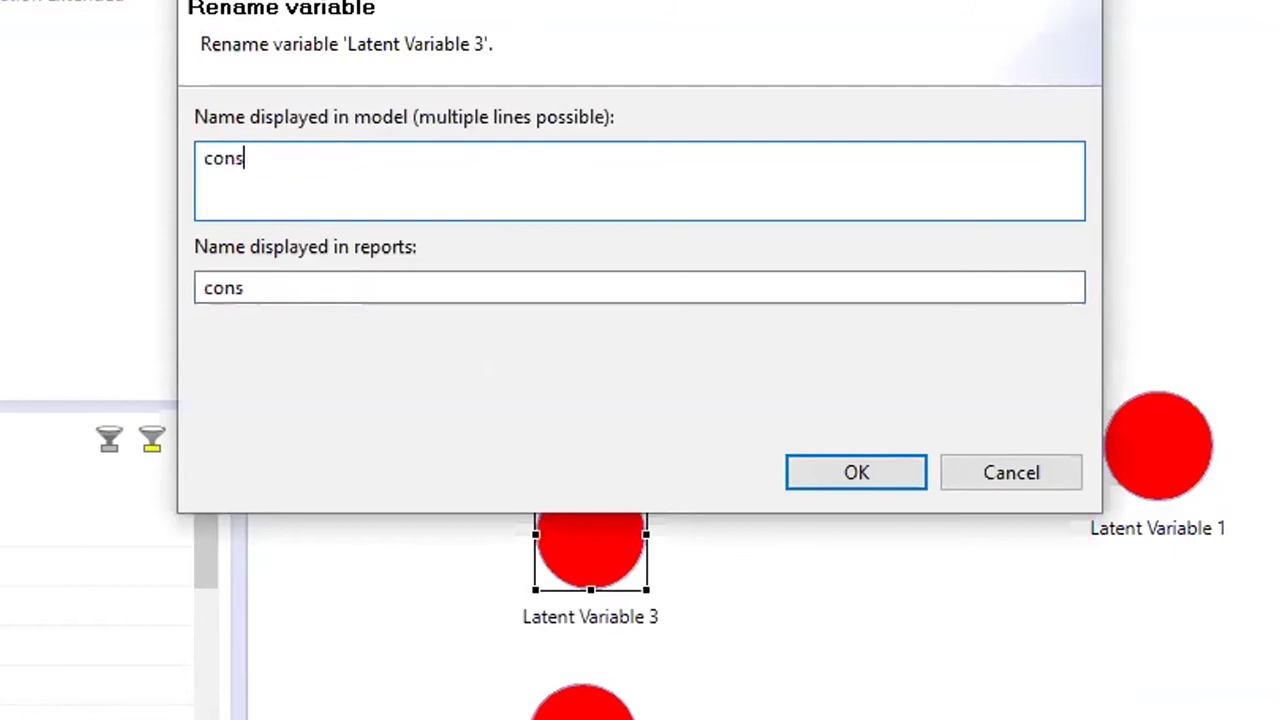
type("cinco")
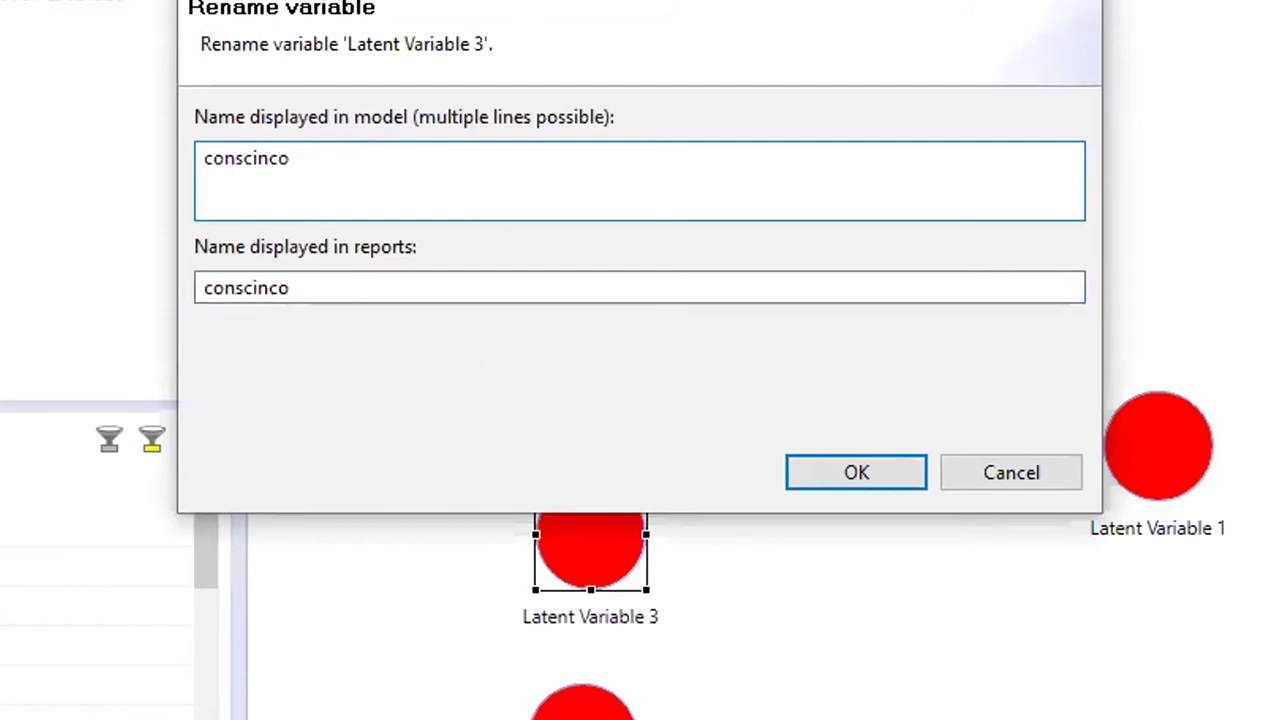
key("BackSpace")
type("iousness")
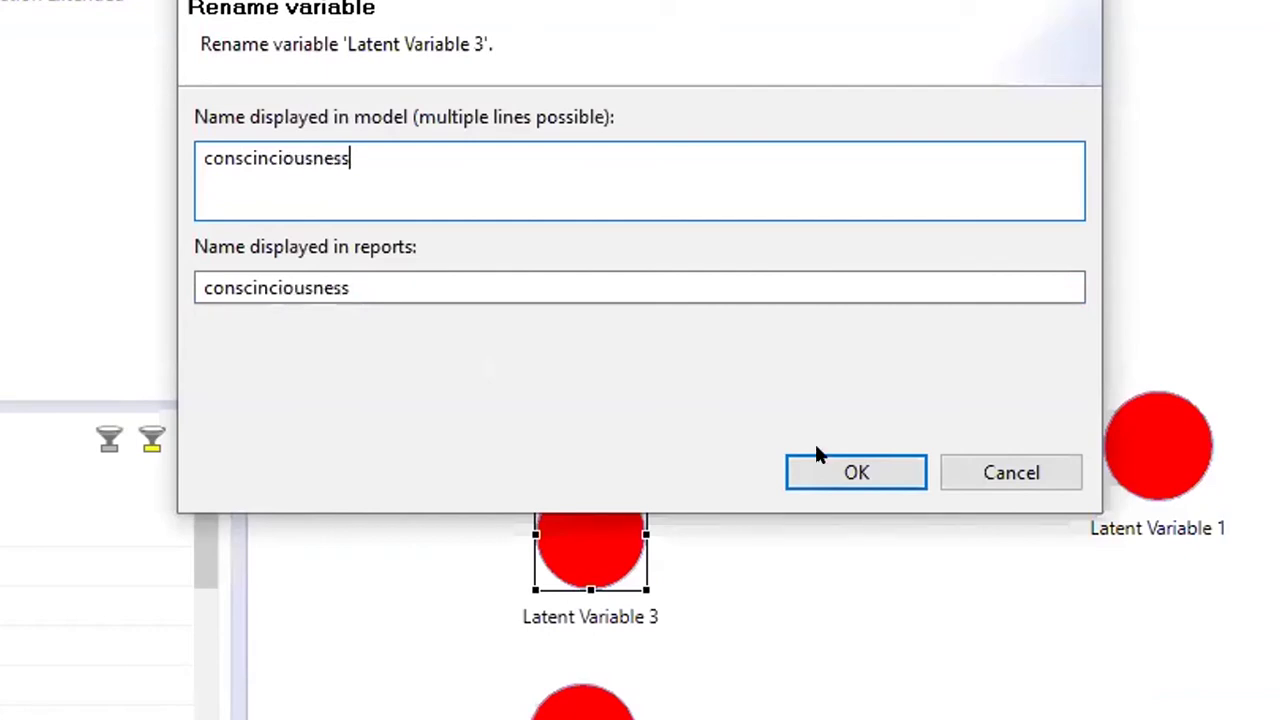
left_click(877, 474)
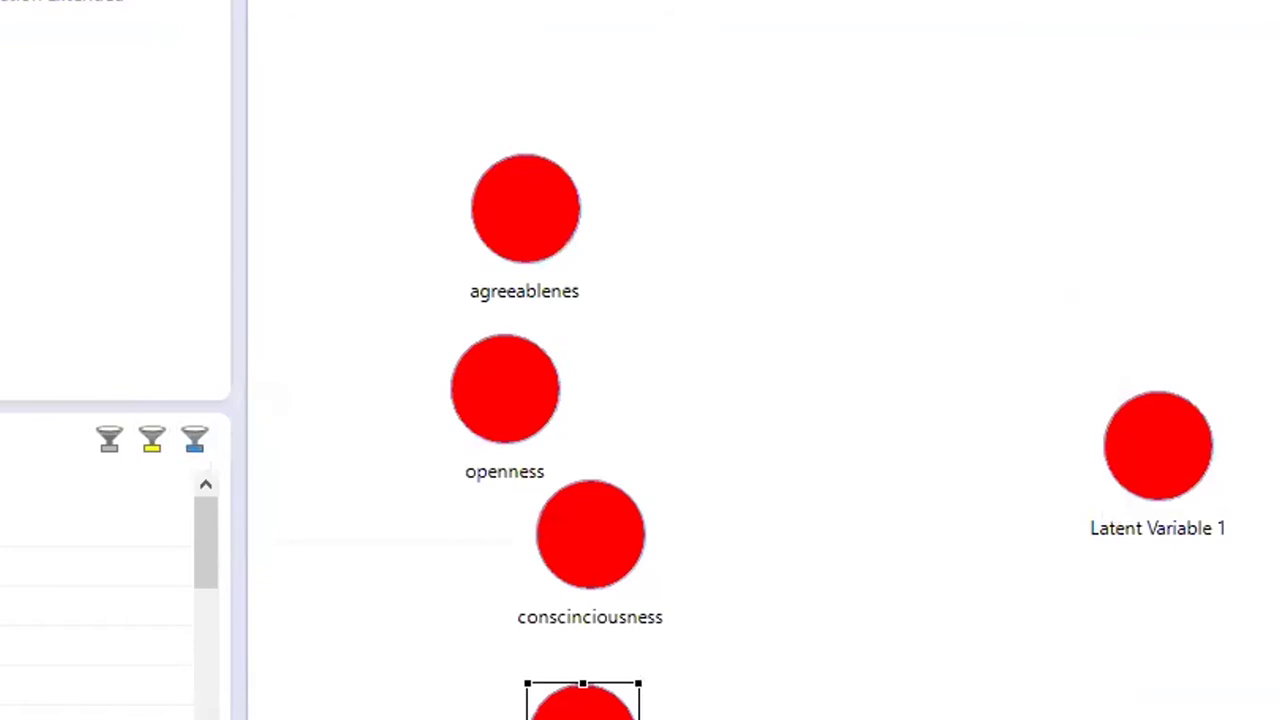
Step: Rename Latent Variable 4, just below conscinciousness, as "extraversion"
key("F2")
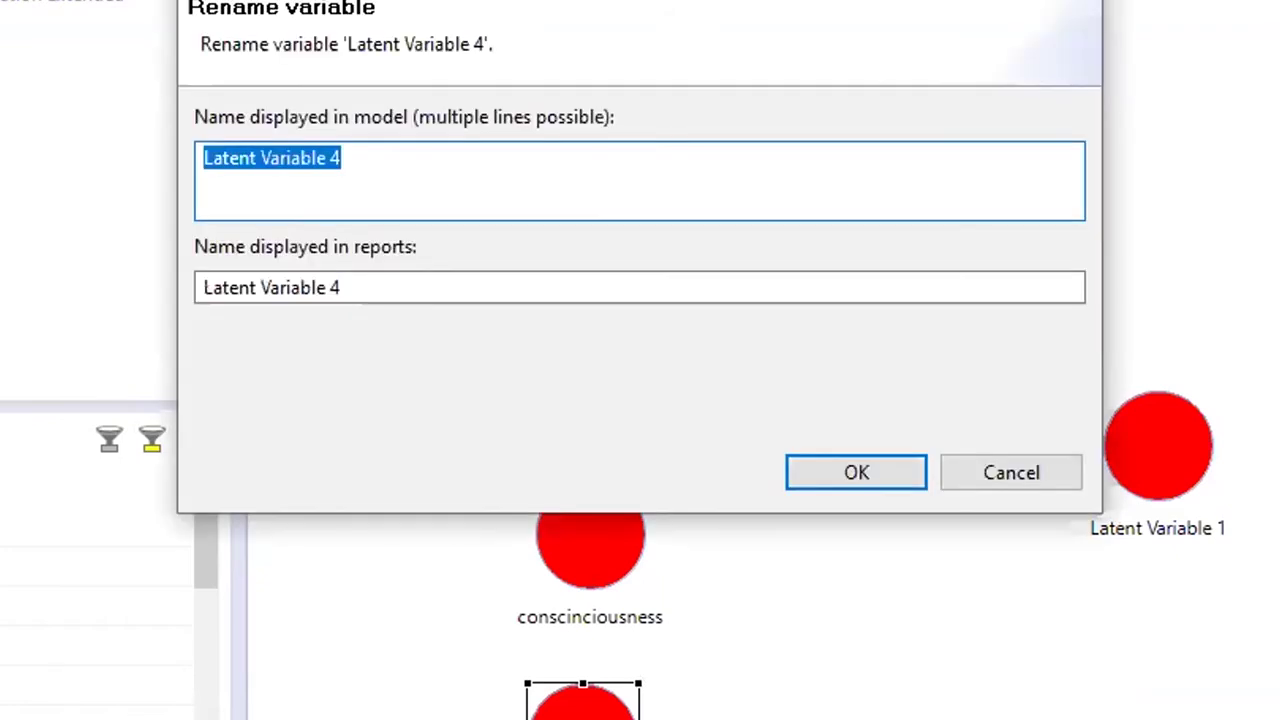
type("extrav")
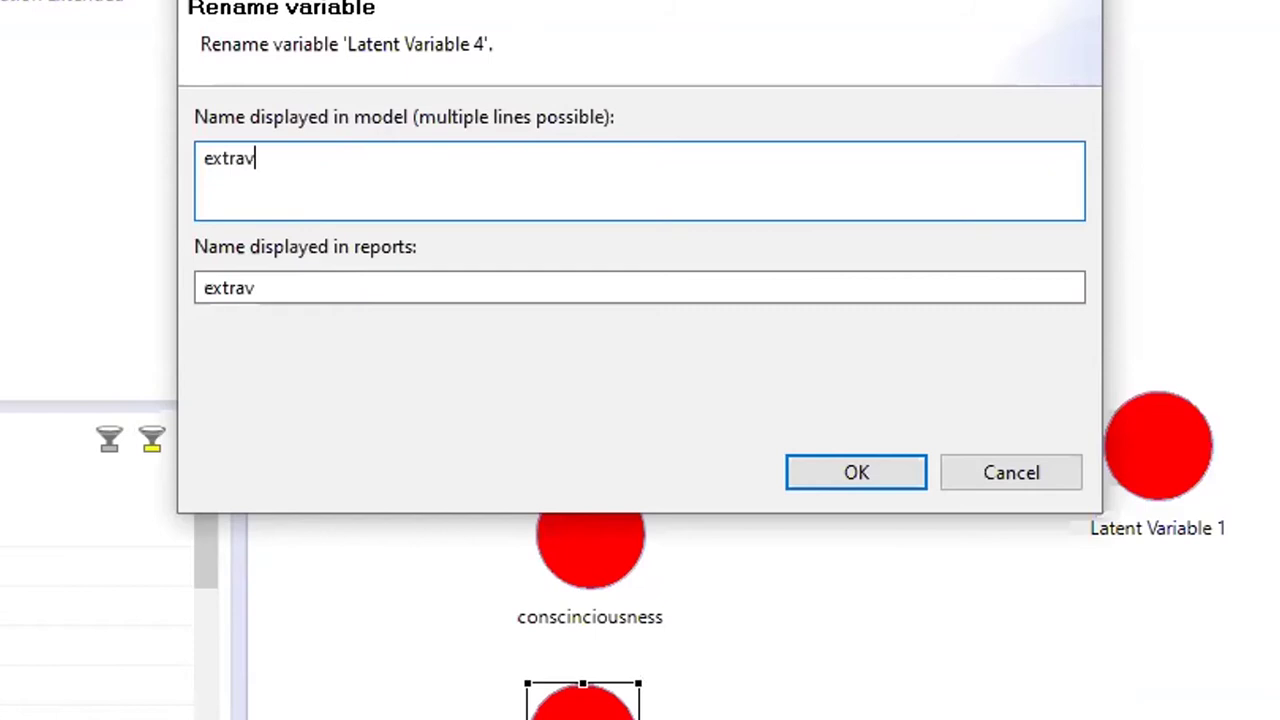
type("ersion")
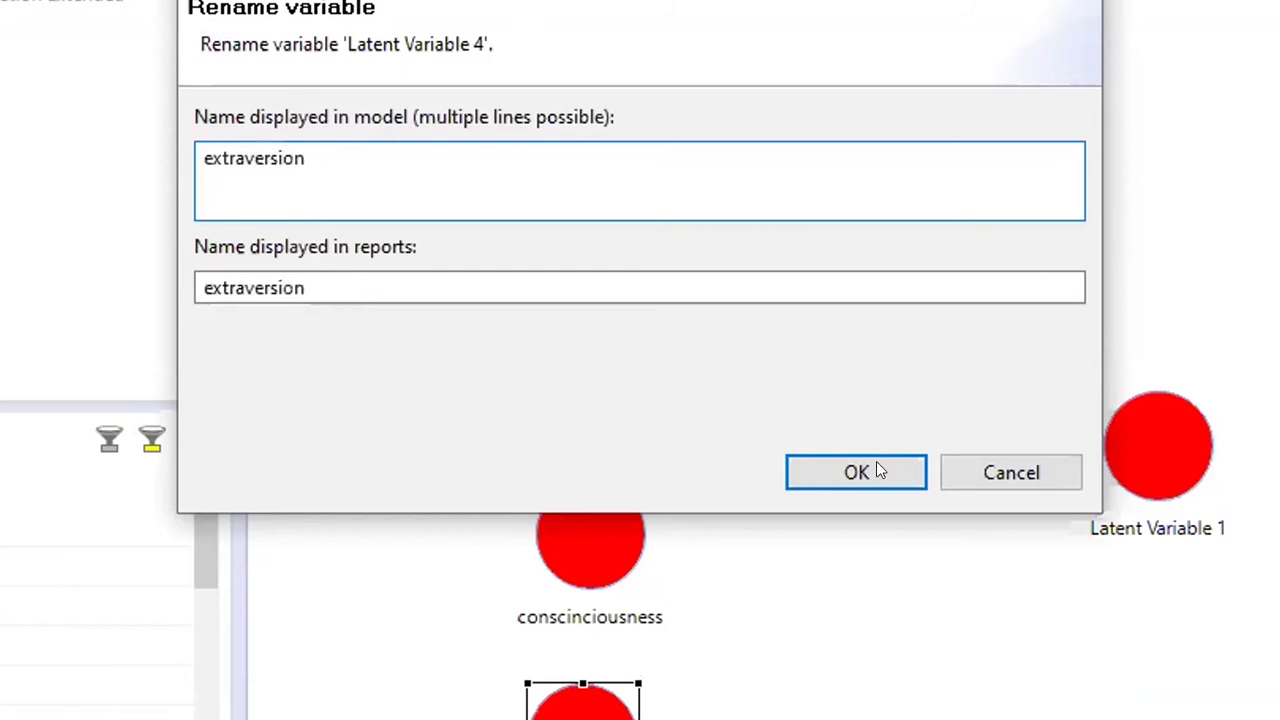
key("Return")
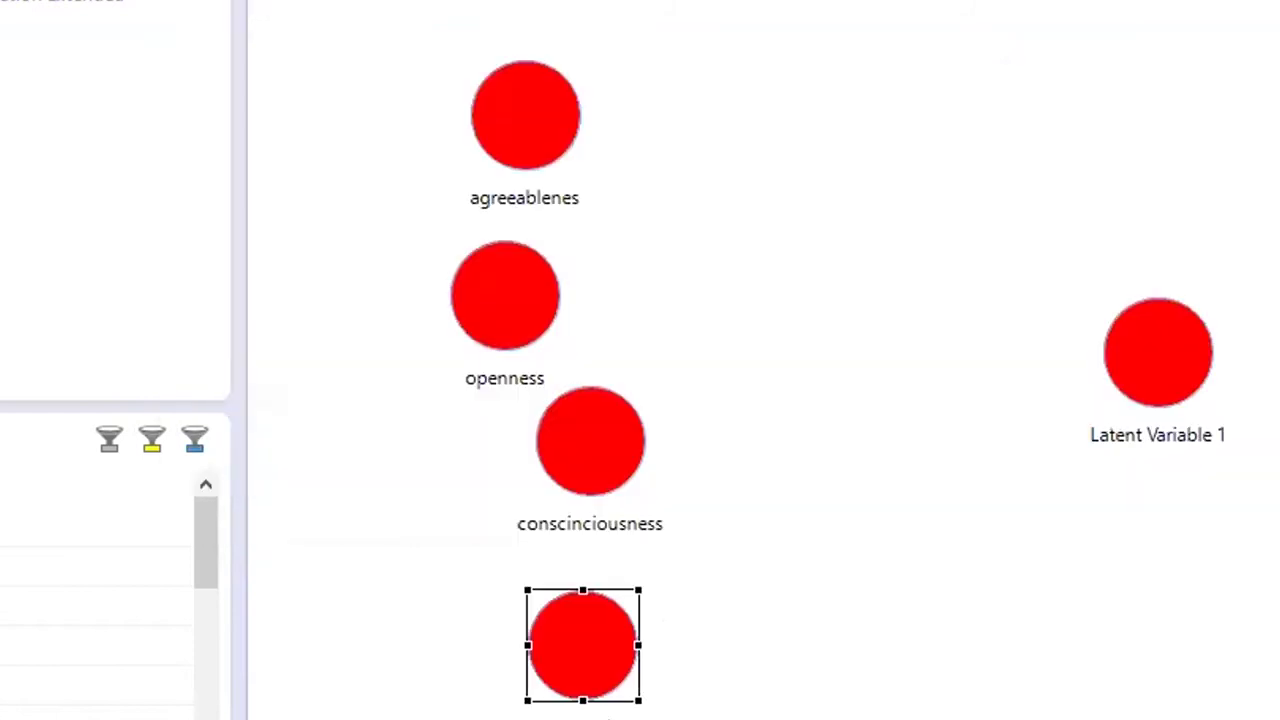
key("Escape")
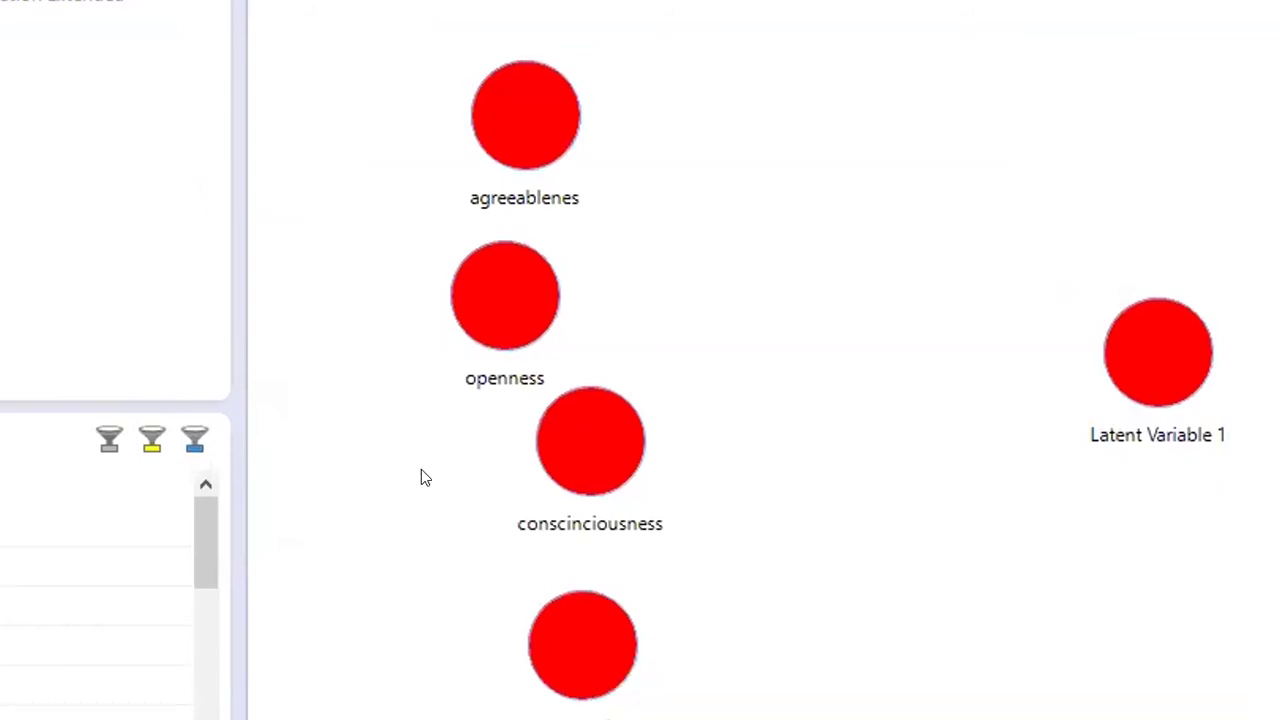
Step: Rename Latent Variable 5, the lowest one in the column, as "neurotocism"
key("F2")
type("ner")
key("BackSpace")
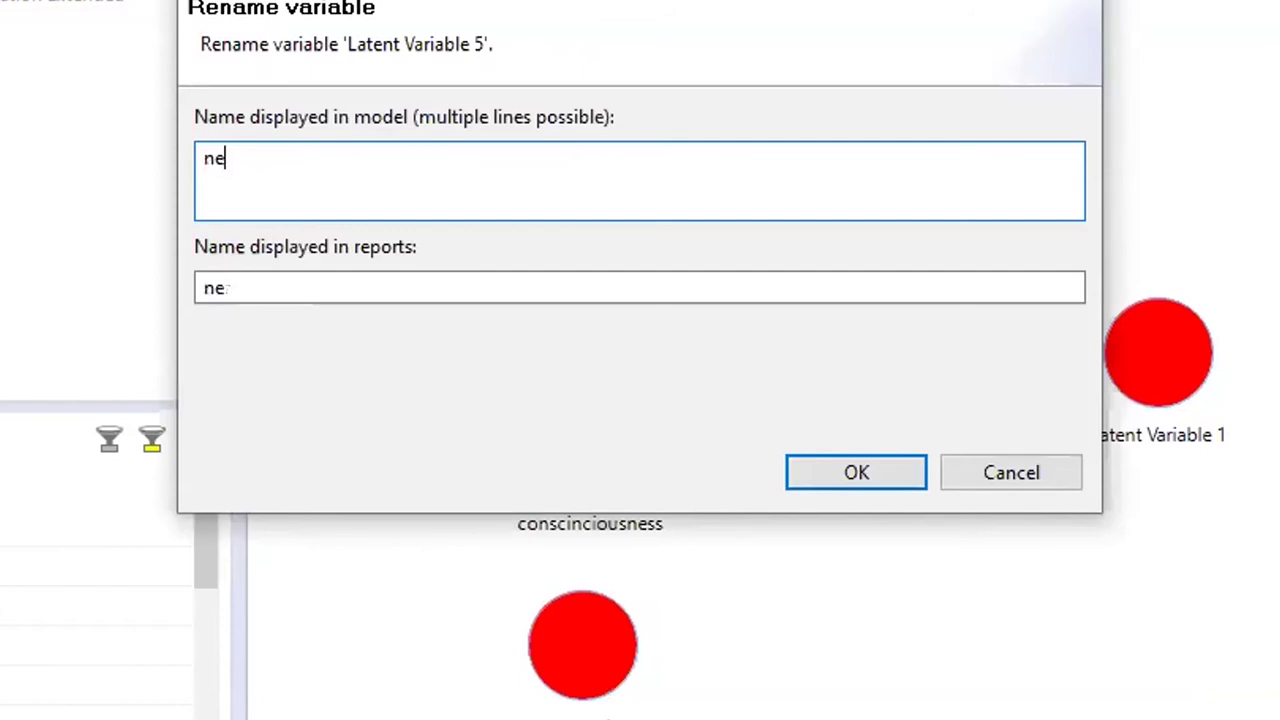
type("urotocism")
left_click(893, 474)
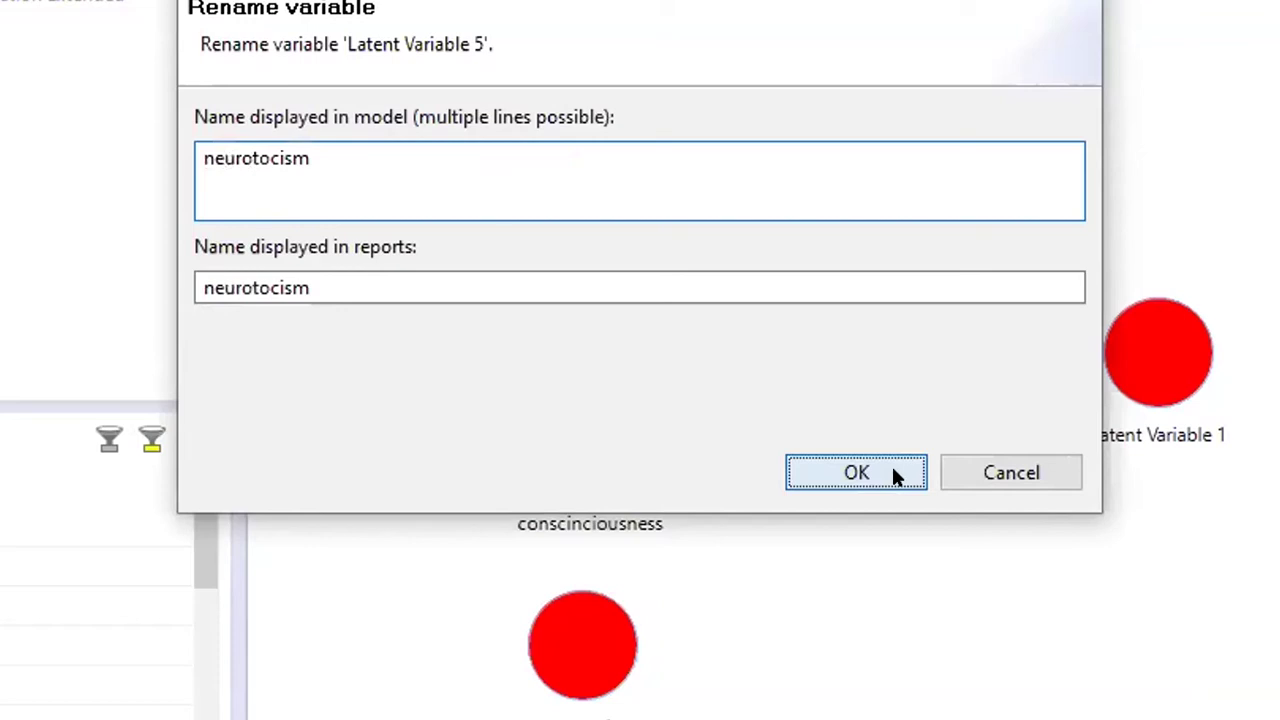
Step: Rename the outcome, Latent Variable 1, as "personality"
left_click(1175, 375)
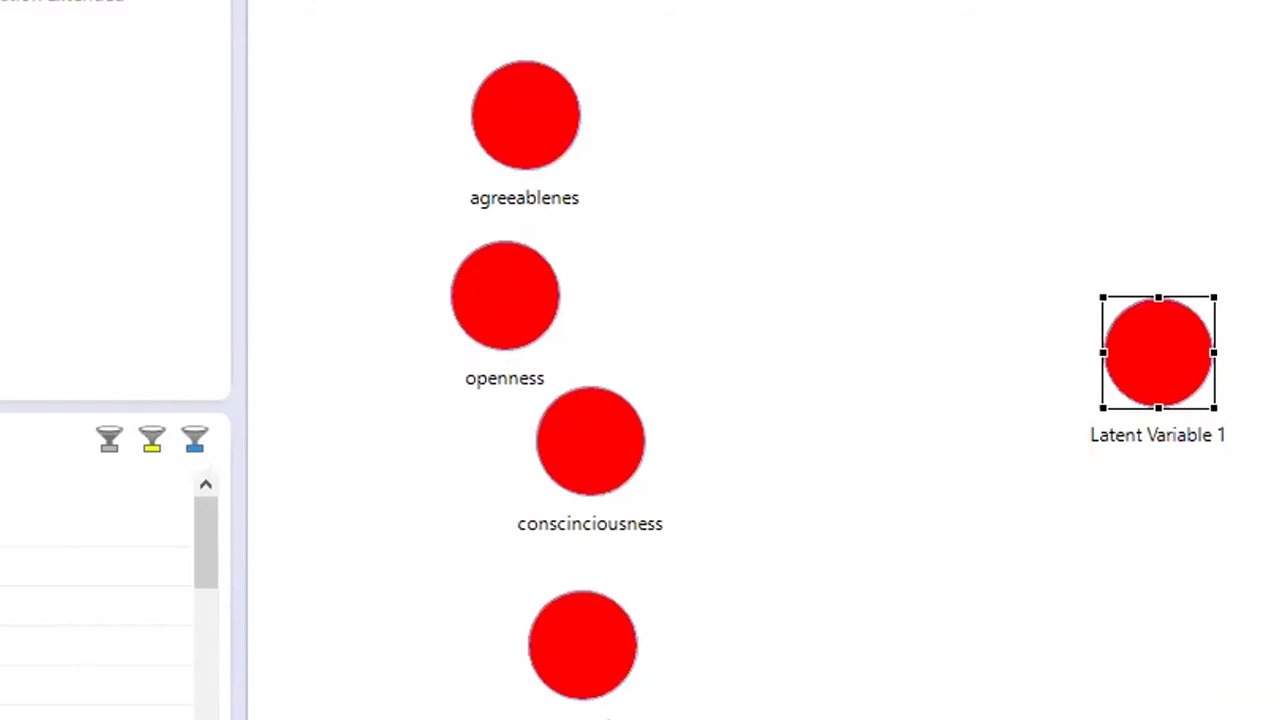
key("F2")
type("p")
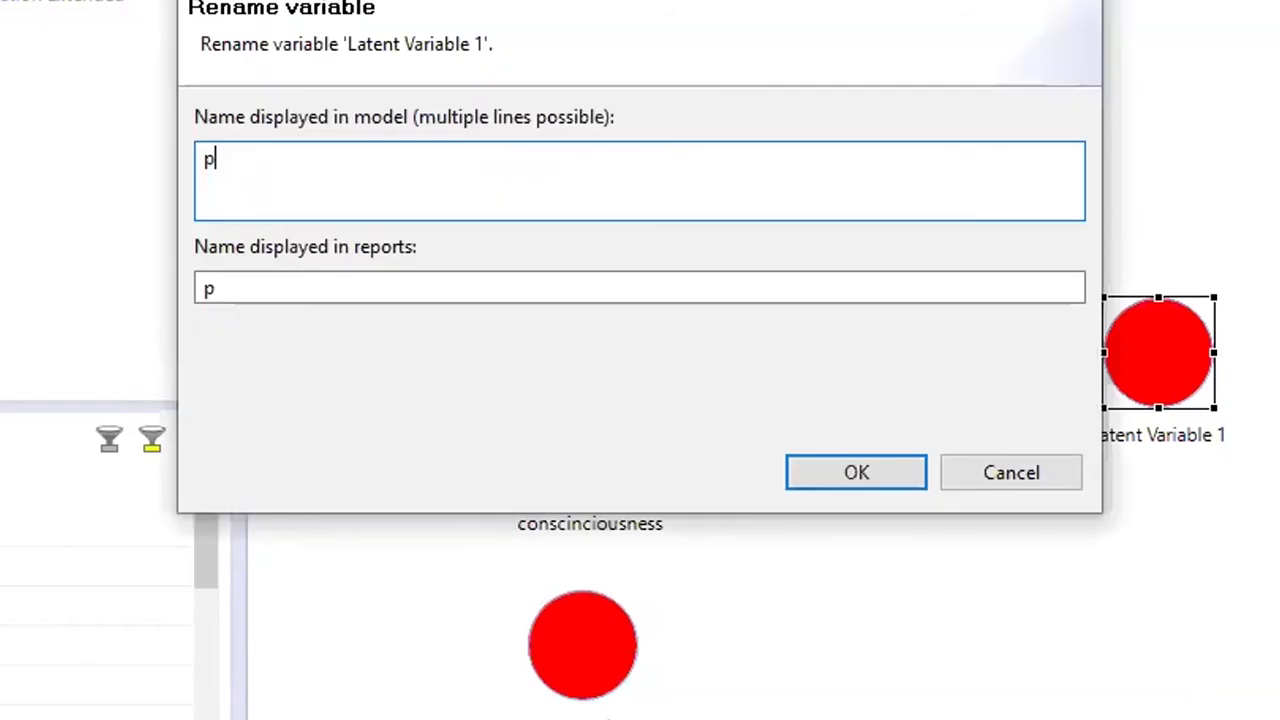
type("ersonality")
left_click(232, 158)
type("s")
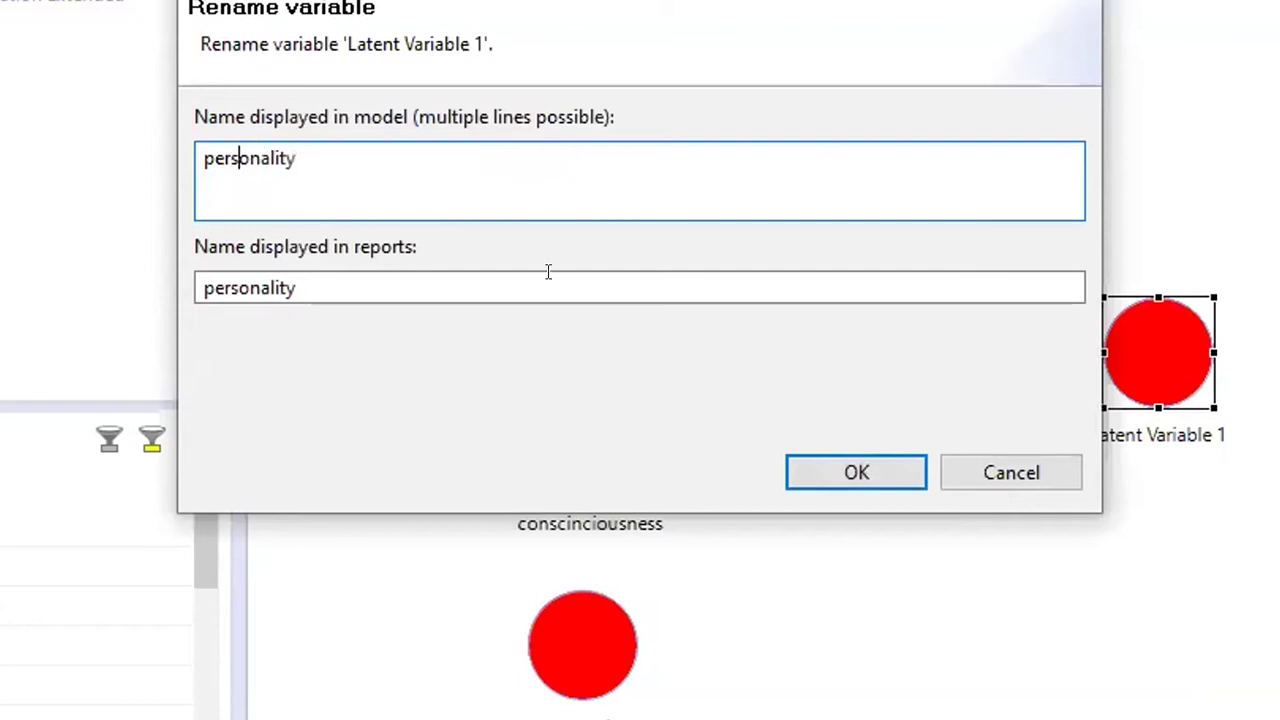
left_click(874, 474)
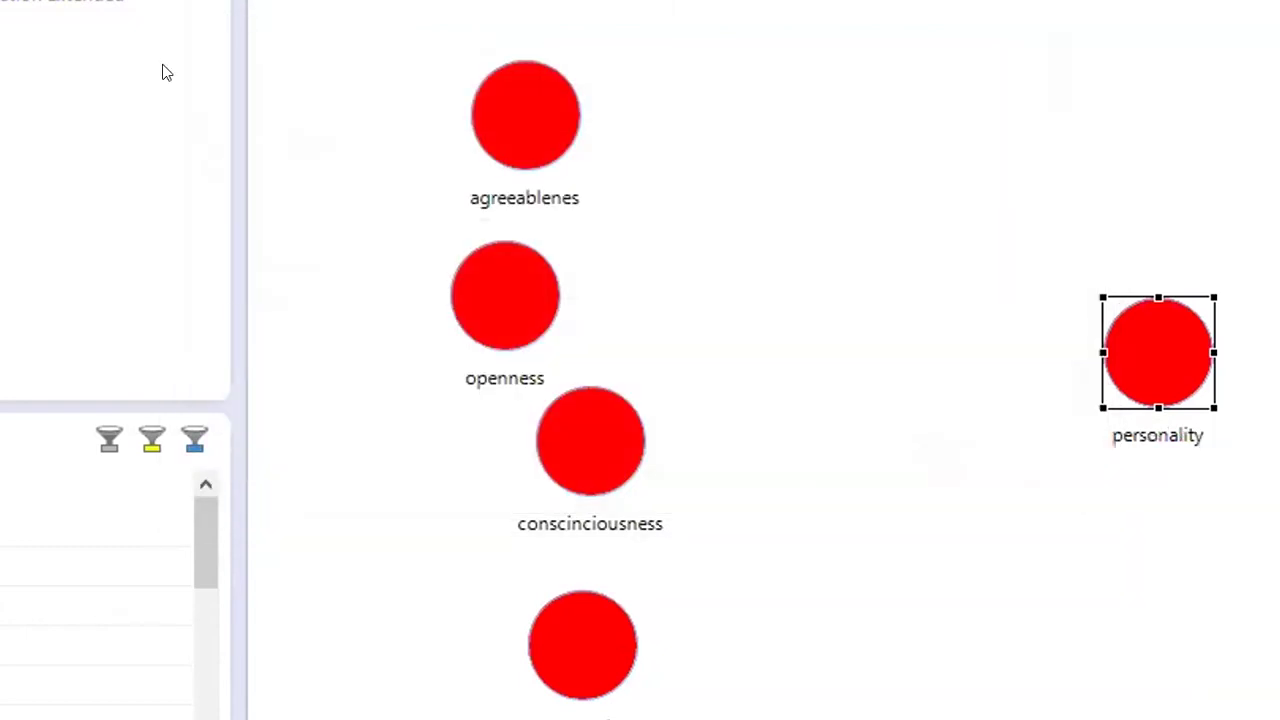
Step: Draw paths from agreeablenes, openness, conscinciousness, extraversion and neurotocism to personality
left_click_drag(575, 117, 1098, 330)
left_click_drag(560, 292, 1101, 360)
left_click_drag(717, 428, 1185, 395)
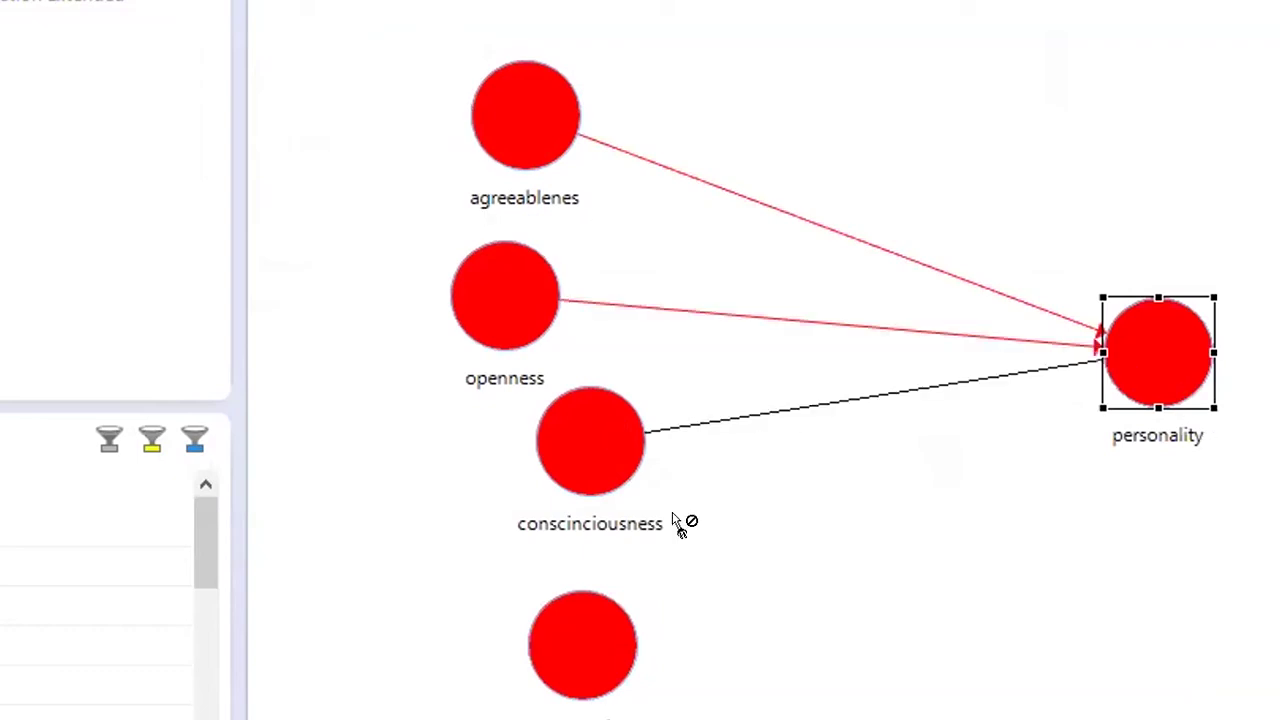
left_click_drag(600, 645, 1110, 385)
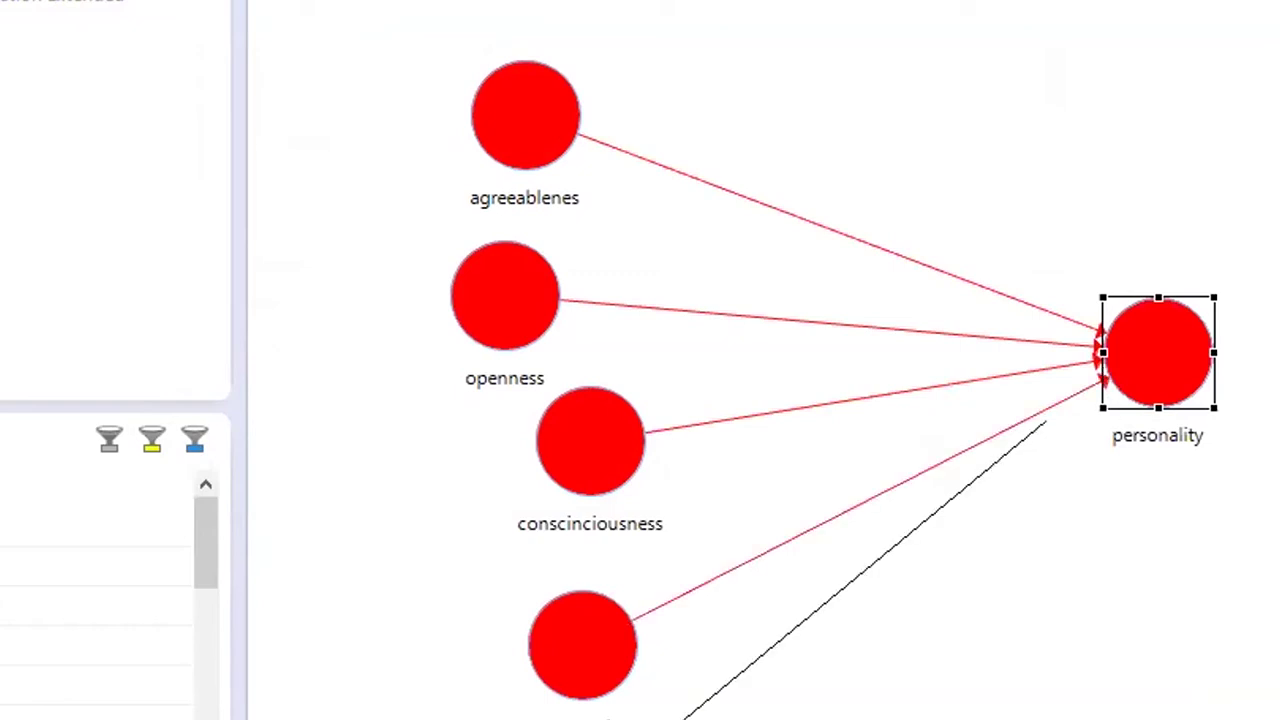
left_click_drag(1045, 421, 1110, 390)
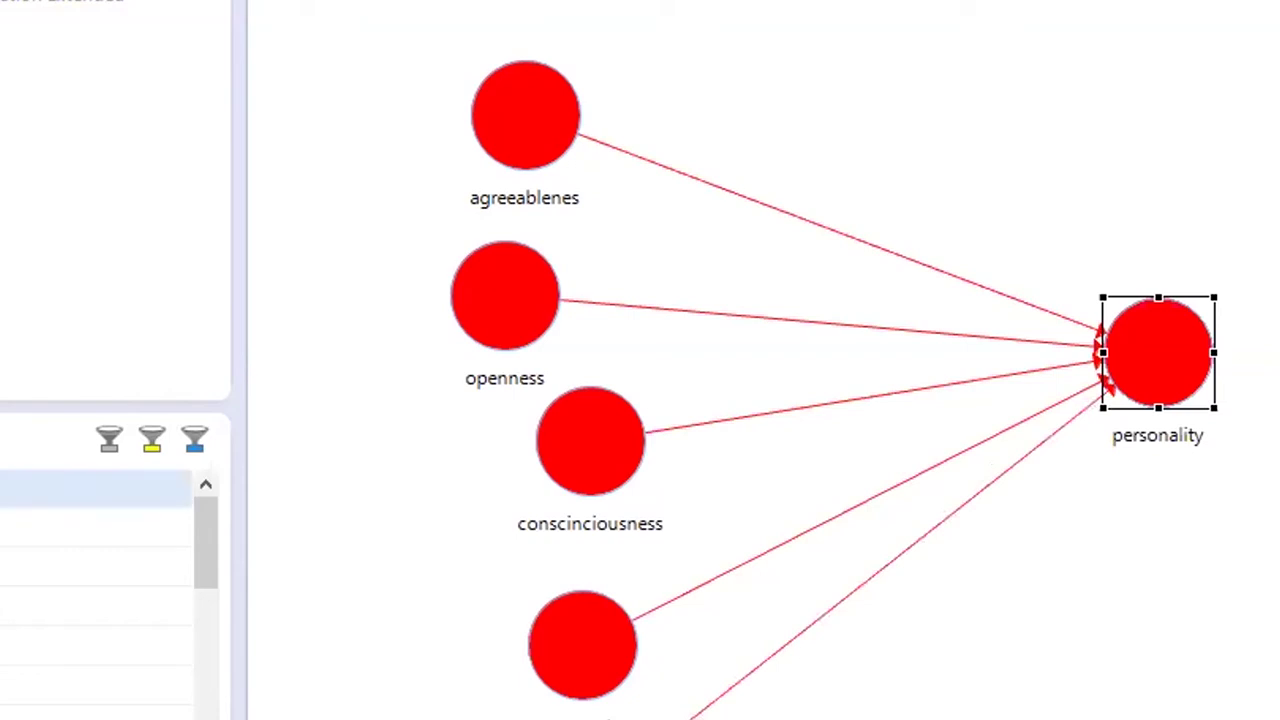
Step: Assign the indicator E1 to the agreeablenes variable
left_click(95, 527)
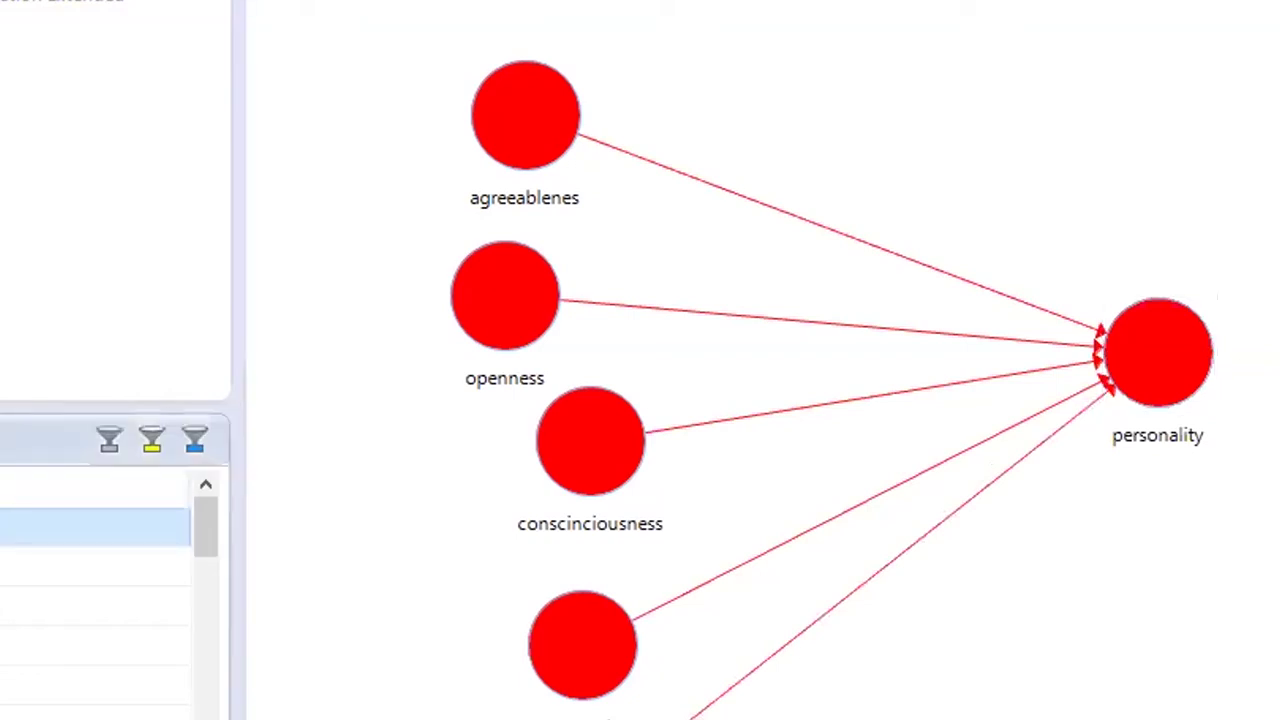
left_click(95, 566, "shift")
left_click(95, 705, "shift")
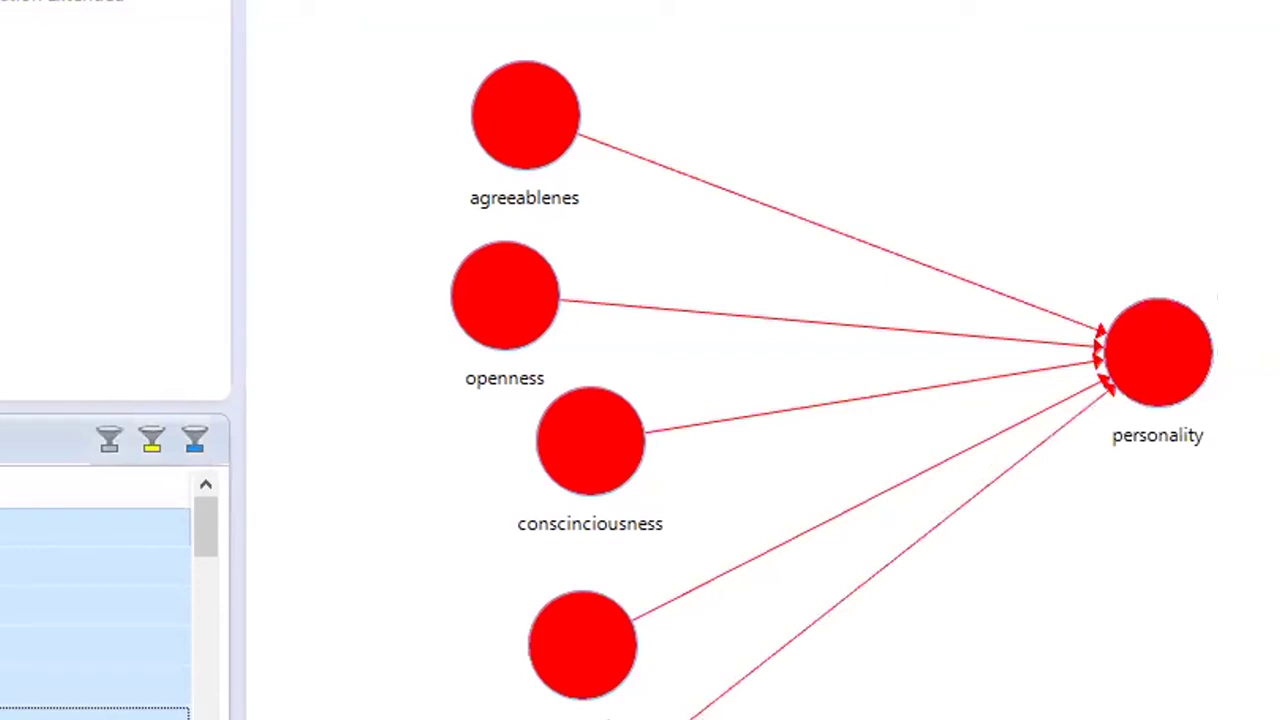
left_click_drag(95, 600, 525, 115)
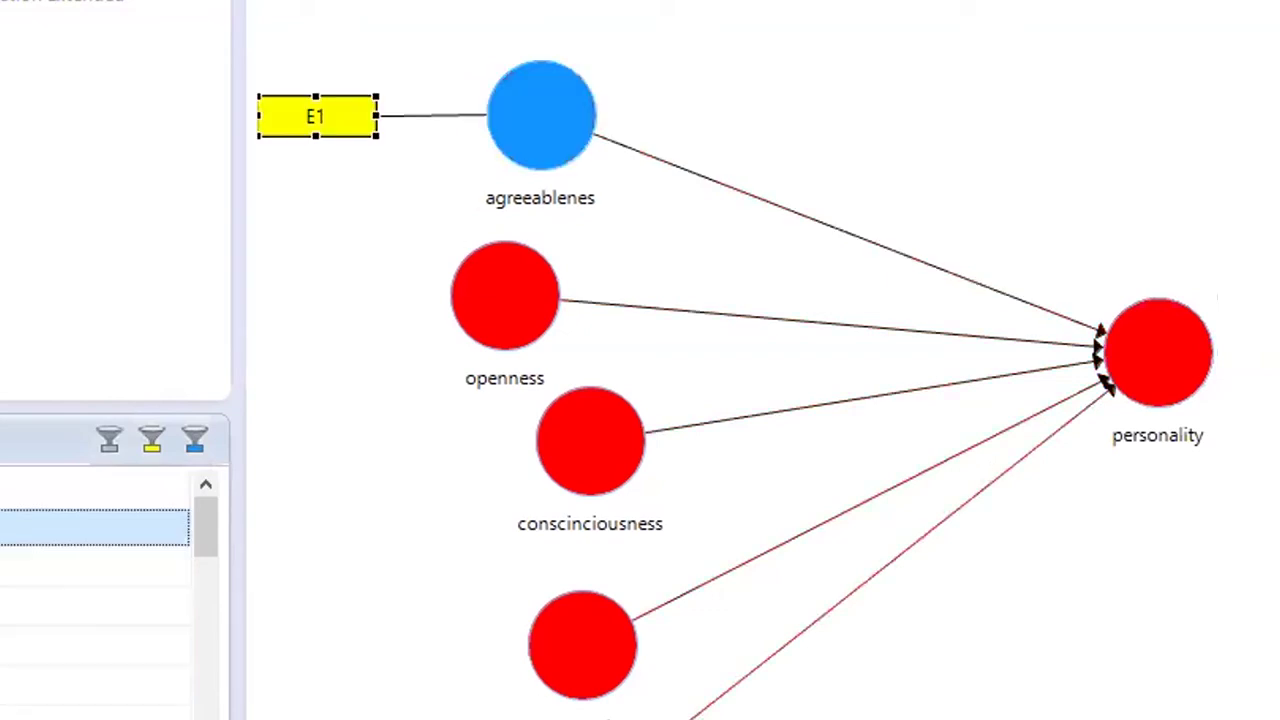
Step: Replace indicator E1 on the agreeablenes variable with indicators A1 to A6
left_click(95, 527)
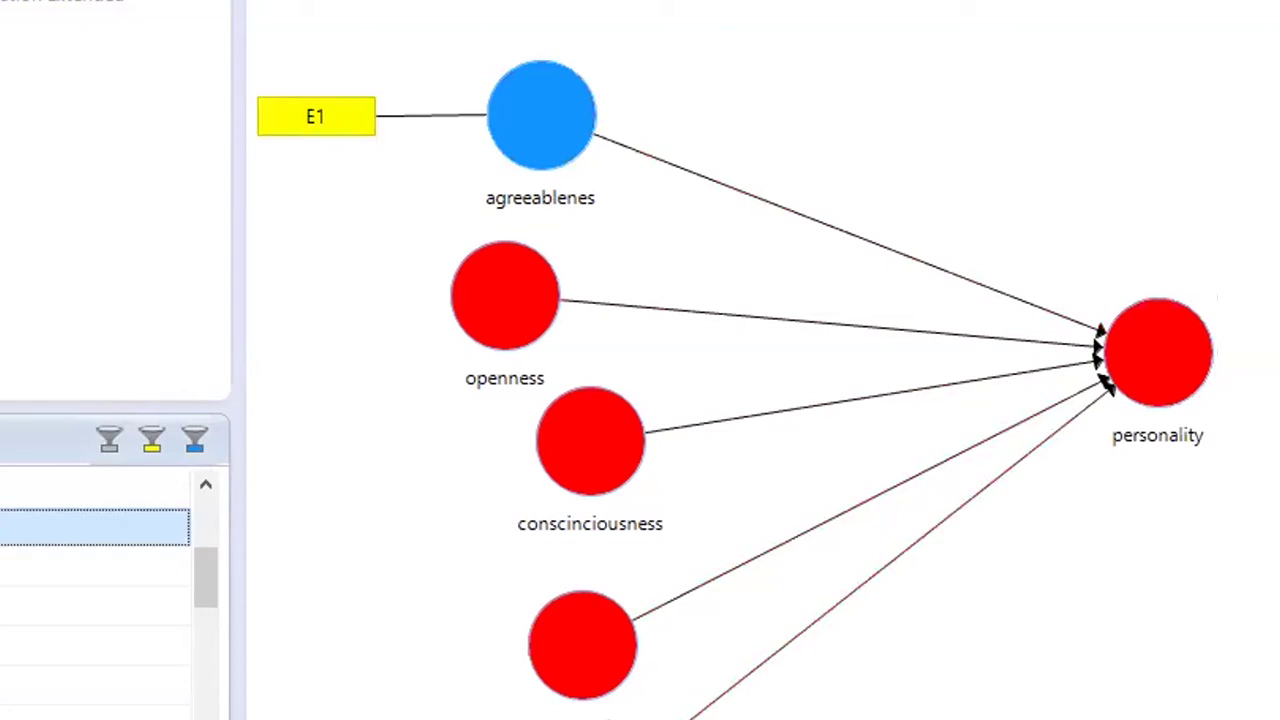
left_click(95, 645, "shift")
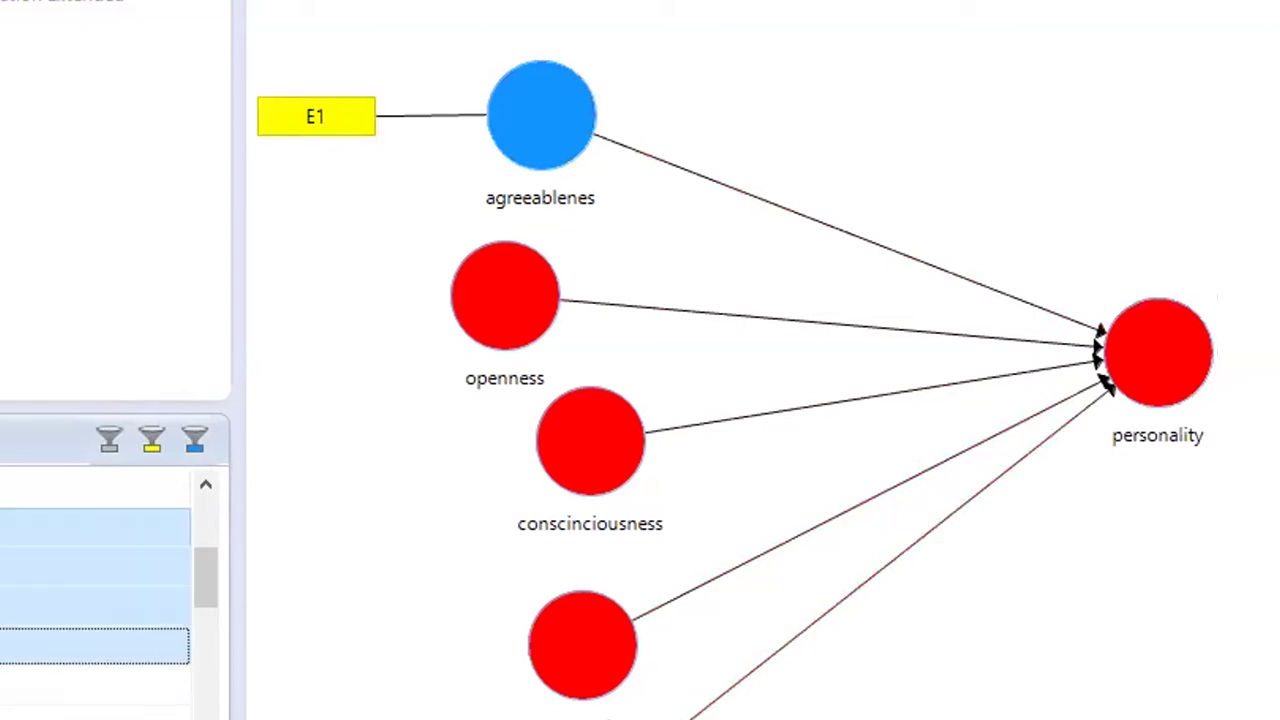
left_click(95, 711, "shift")
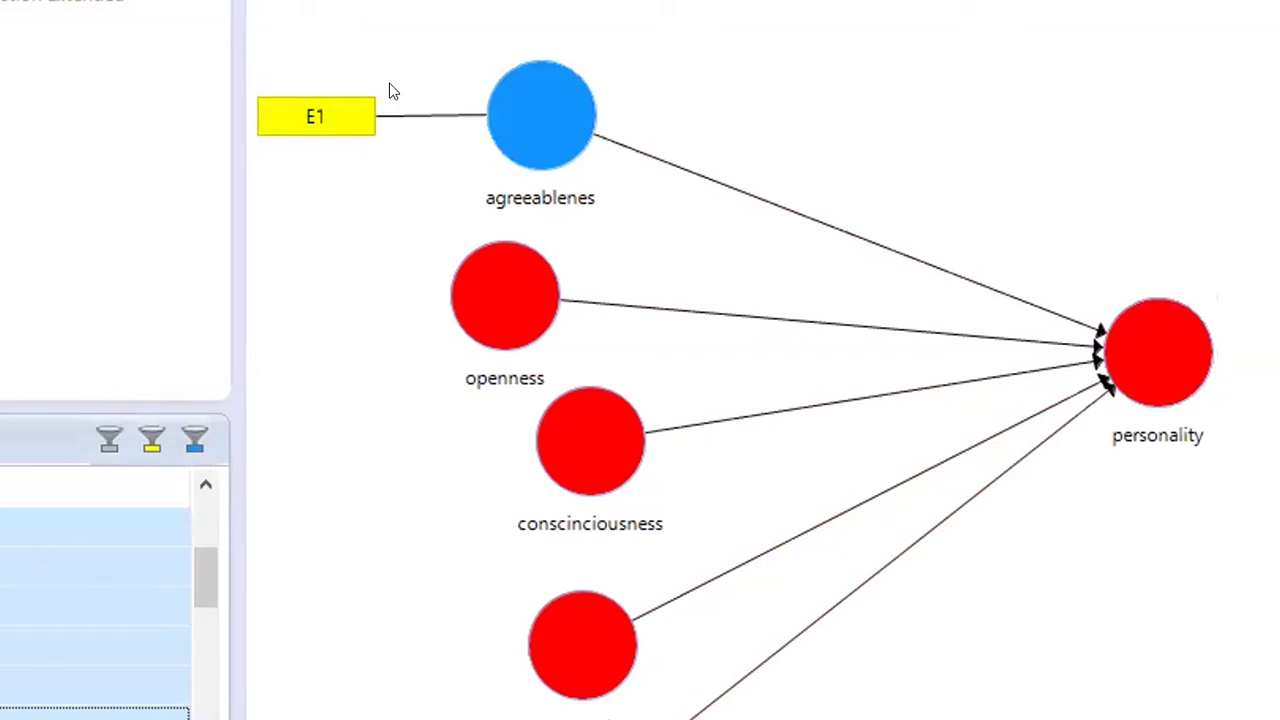
right_click(328, 116)
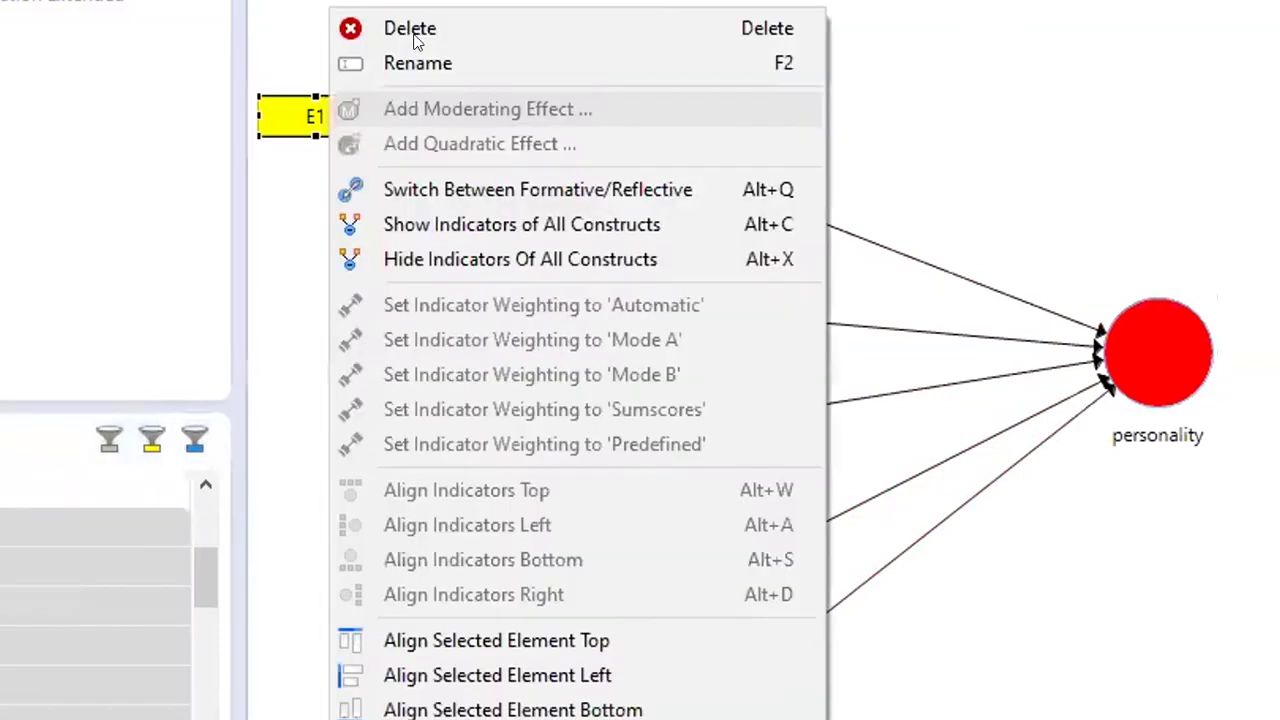
left_click(288, 216)
right_click(289, 114)
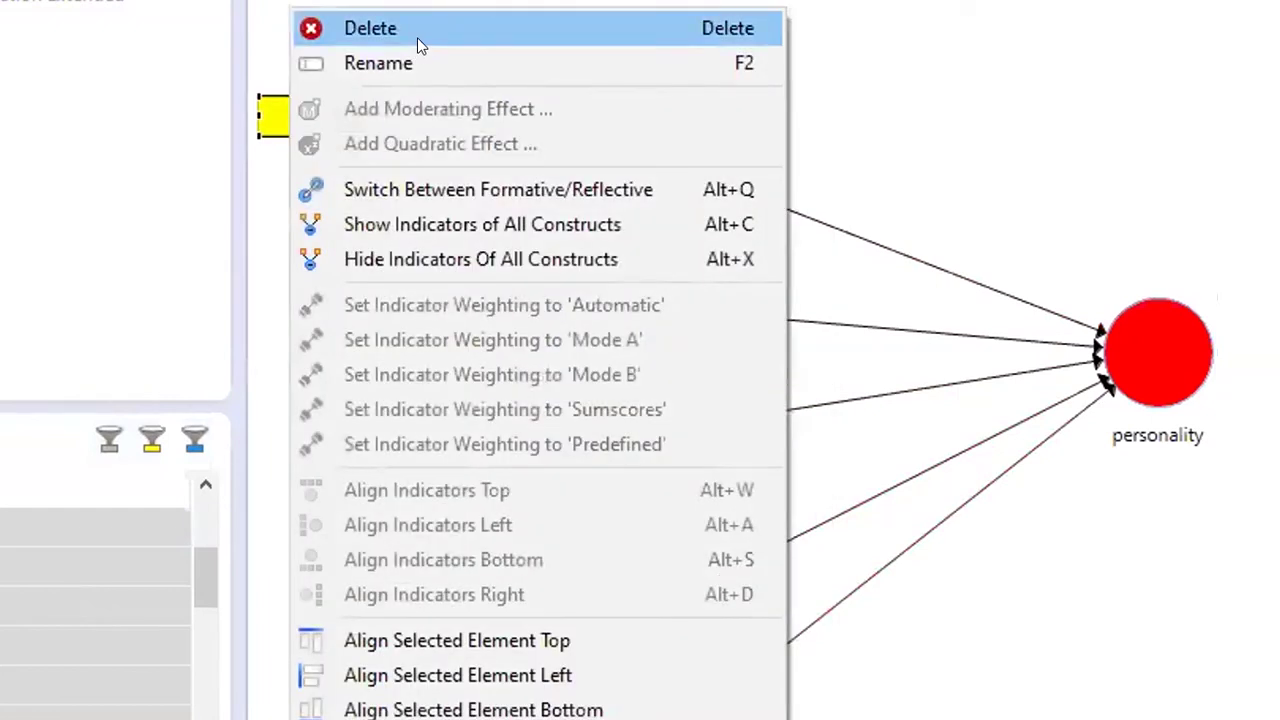
left_click(417, 37)
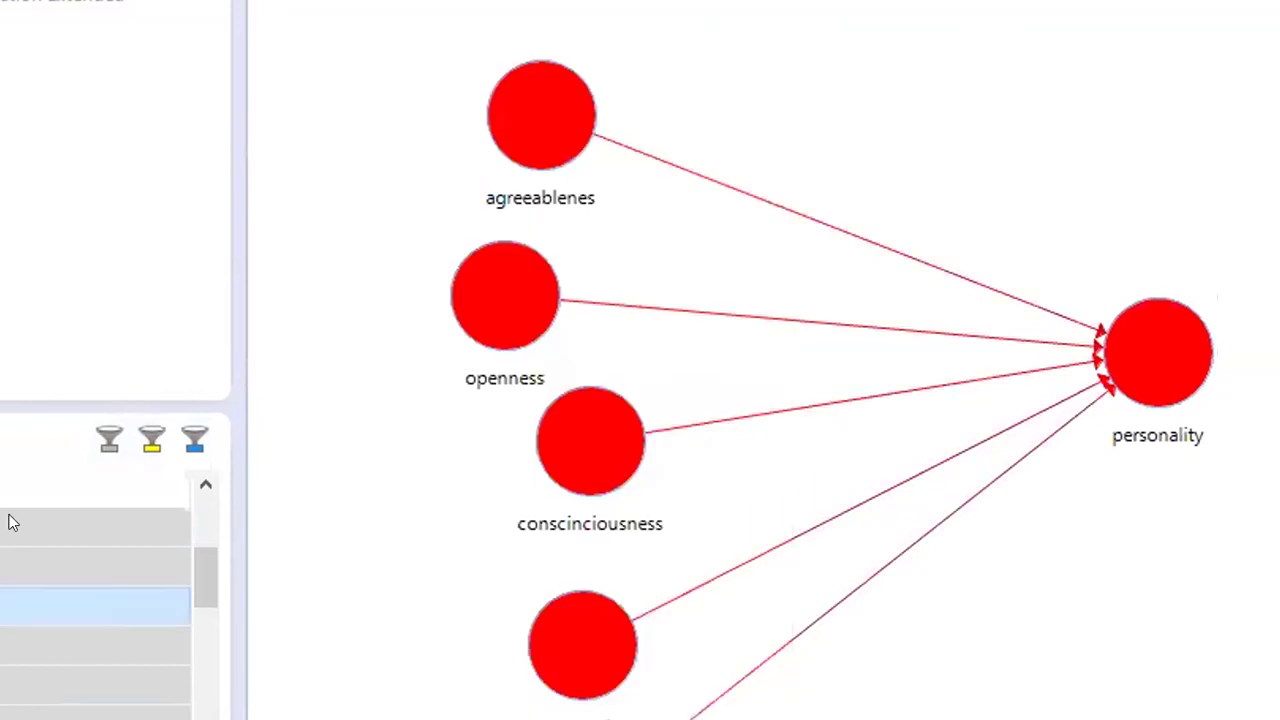
scroll(11, 623, "down", 1)
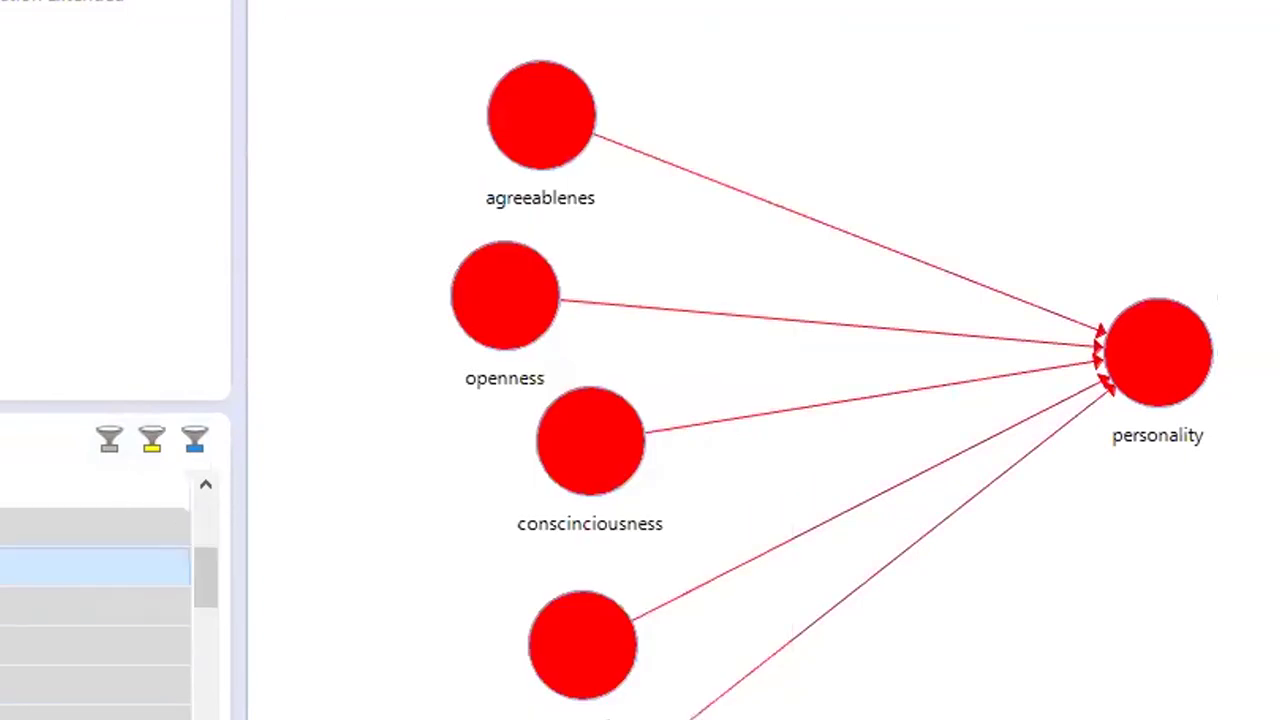
left_click_drag(95, 528, 571, 116)
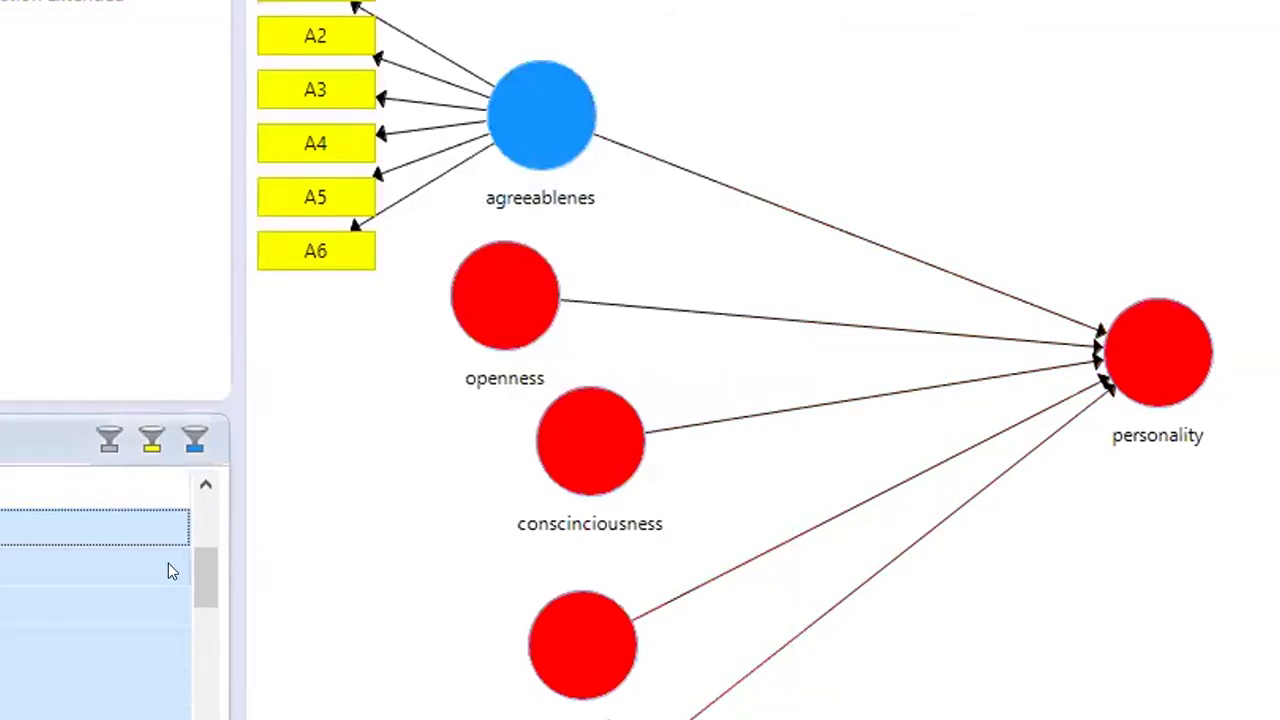
Step: Assign the indicators E1 to E4 to the extraversion variable
scroll(170, 571, "up", 2)
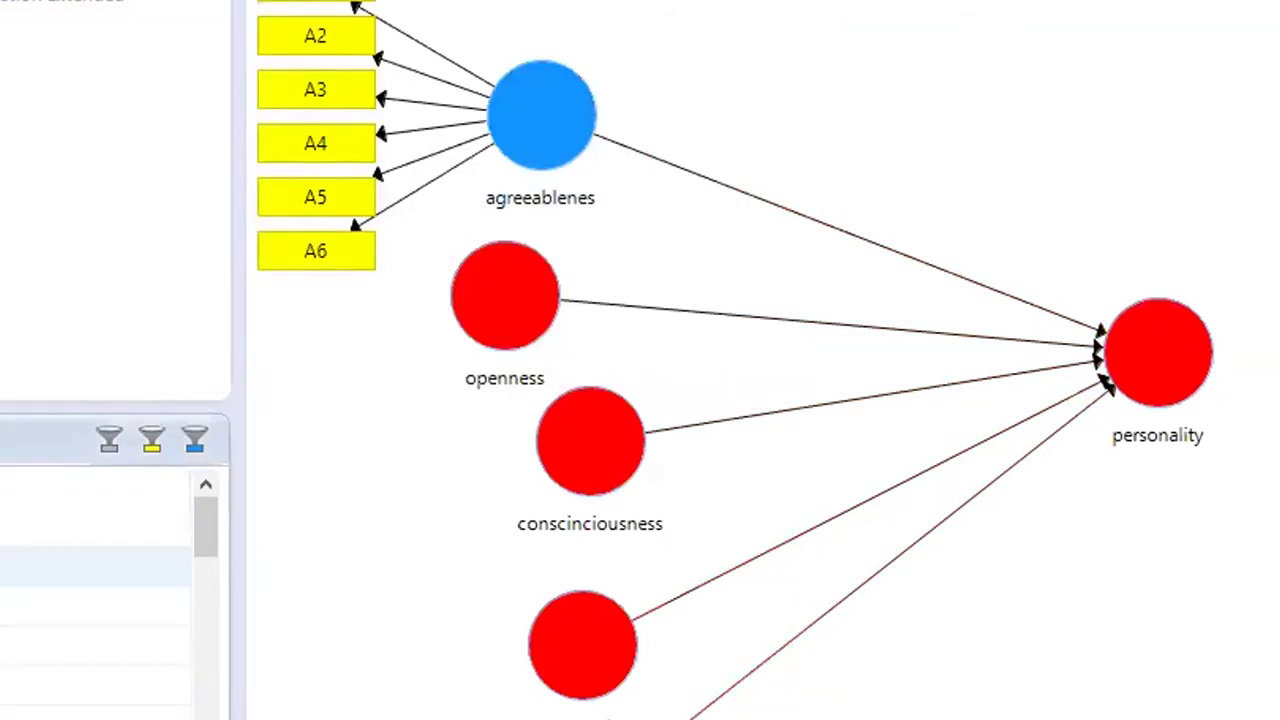
left_click(95, 566, "shift")
left_click(95, 711, "shift")
left_click_drag(95, 700, 391, 651)
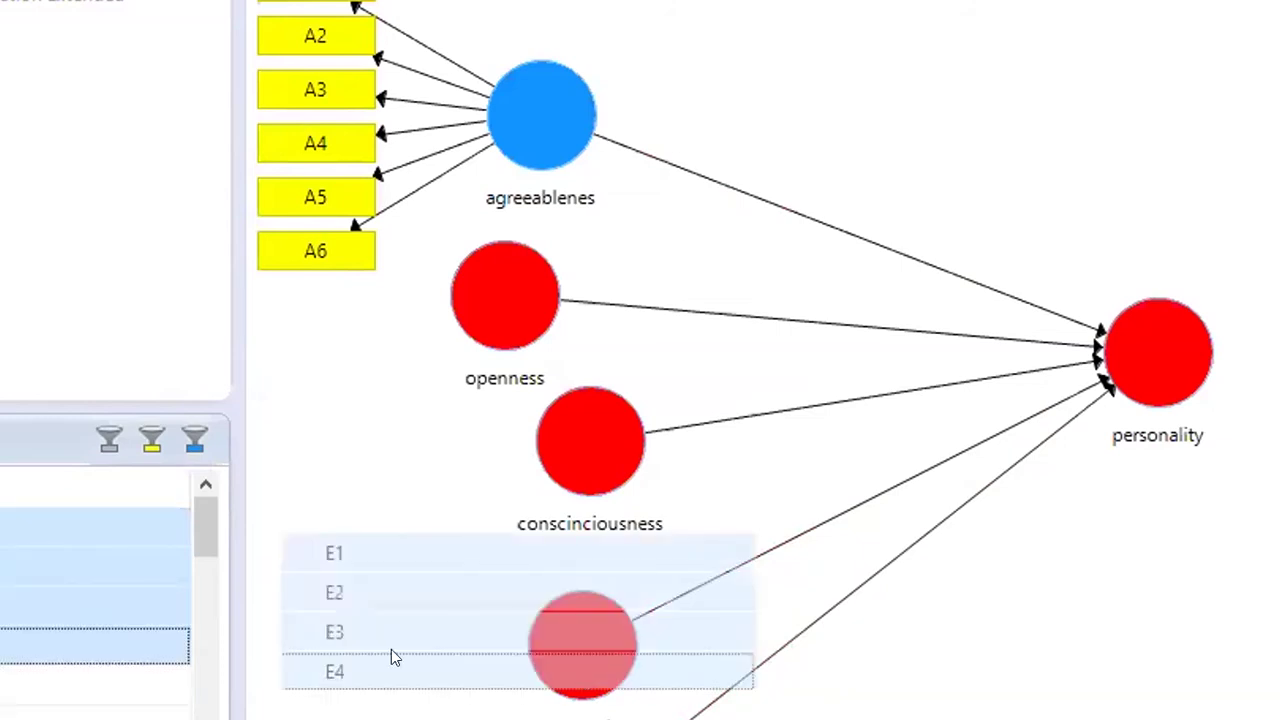
Step: Assign the indicators C1 to C6 to the conscinciousness variable
left_click_drag(209, 519, 209, 519)
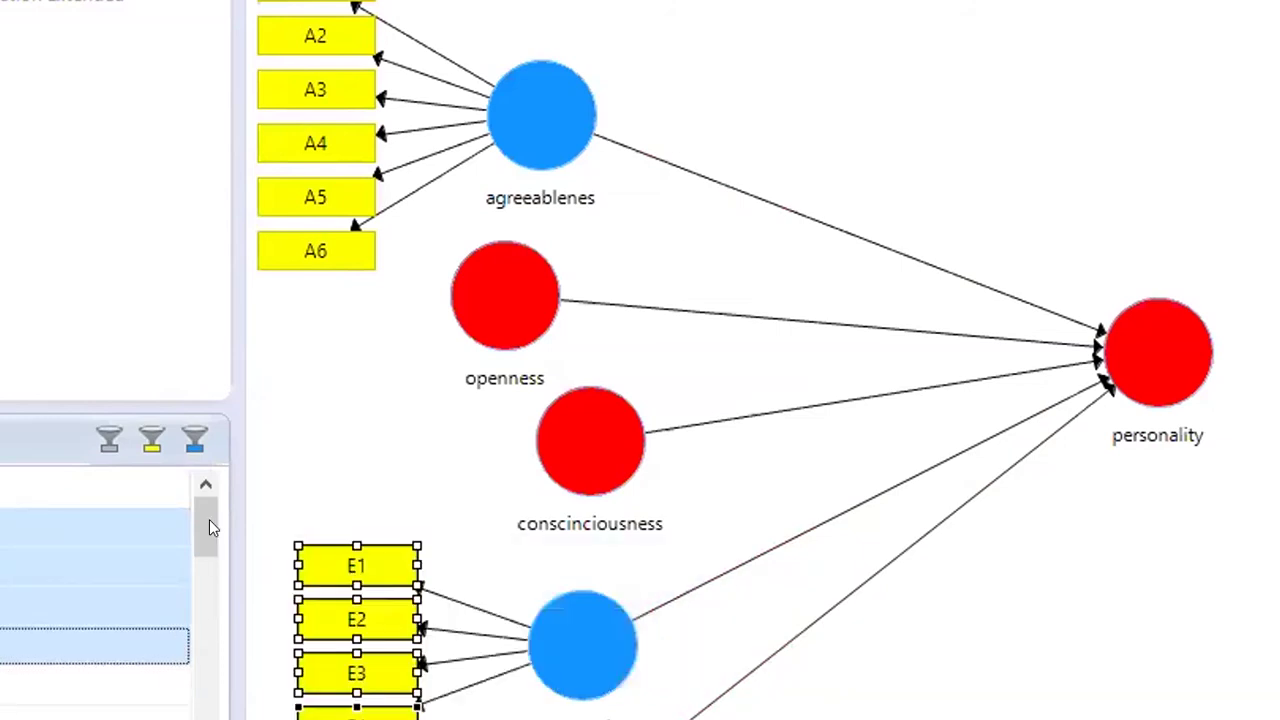
left_click(211, 617)
left_click(95, 527)
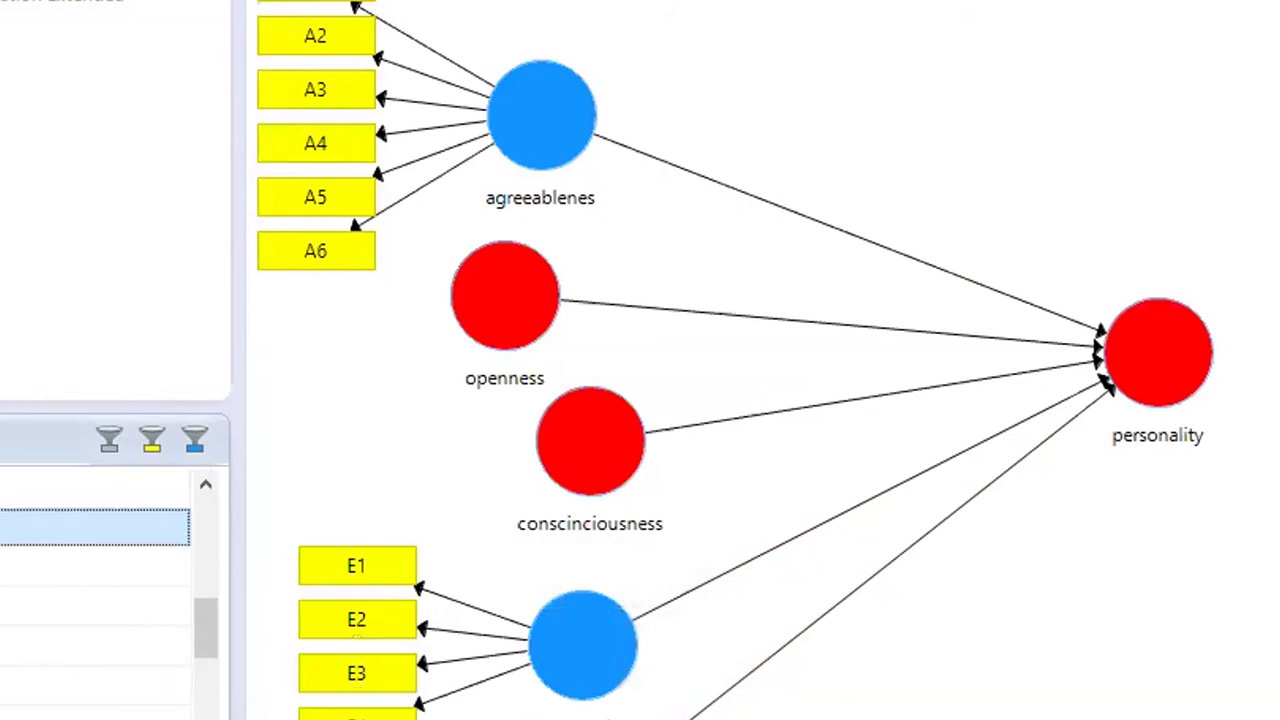
left_click(95, 645, "shift")
left_click(95, 712, "shift")
left_click_drag(95, 700, 466, 514)
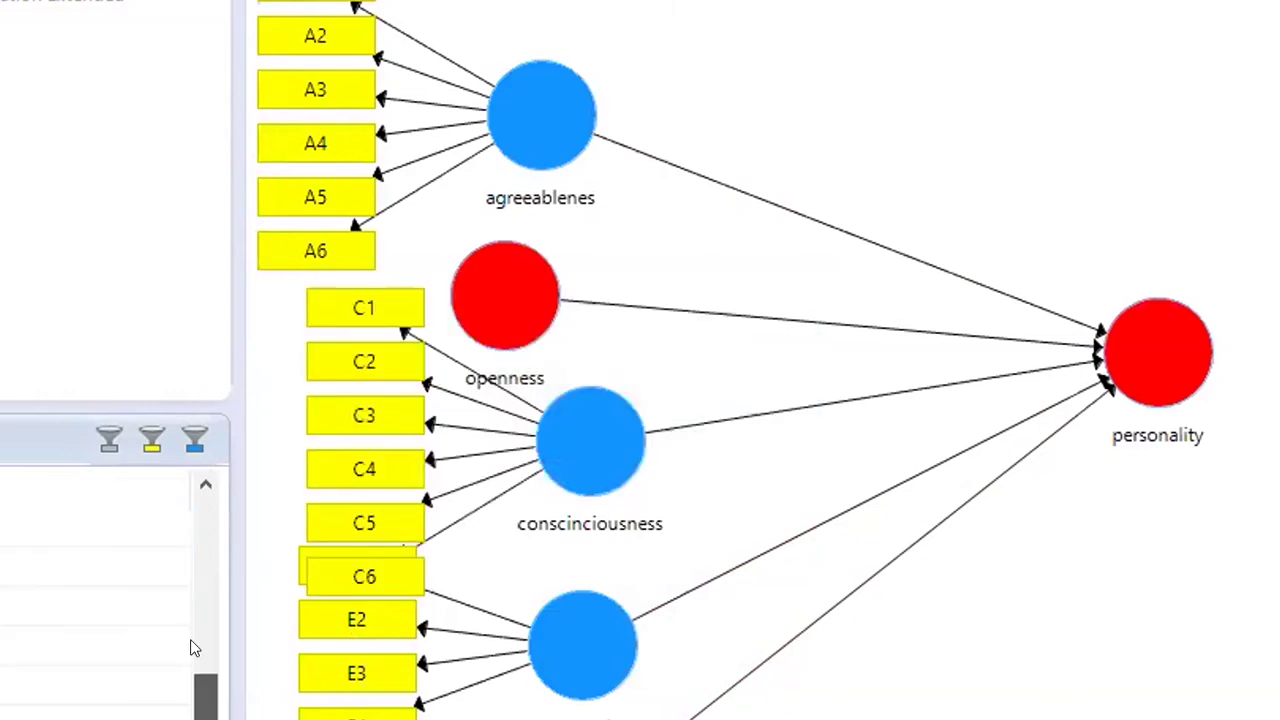
Step: Assign the N indicators, starting with N1, to the neurotocism variable
scroll(194, 648, "up", 2)
scroll(100, 590, "up", 1)
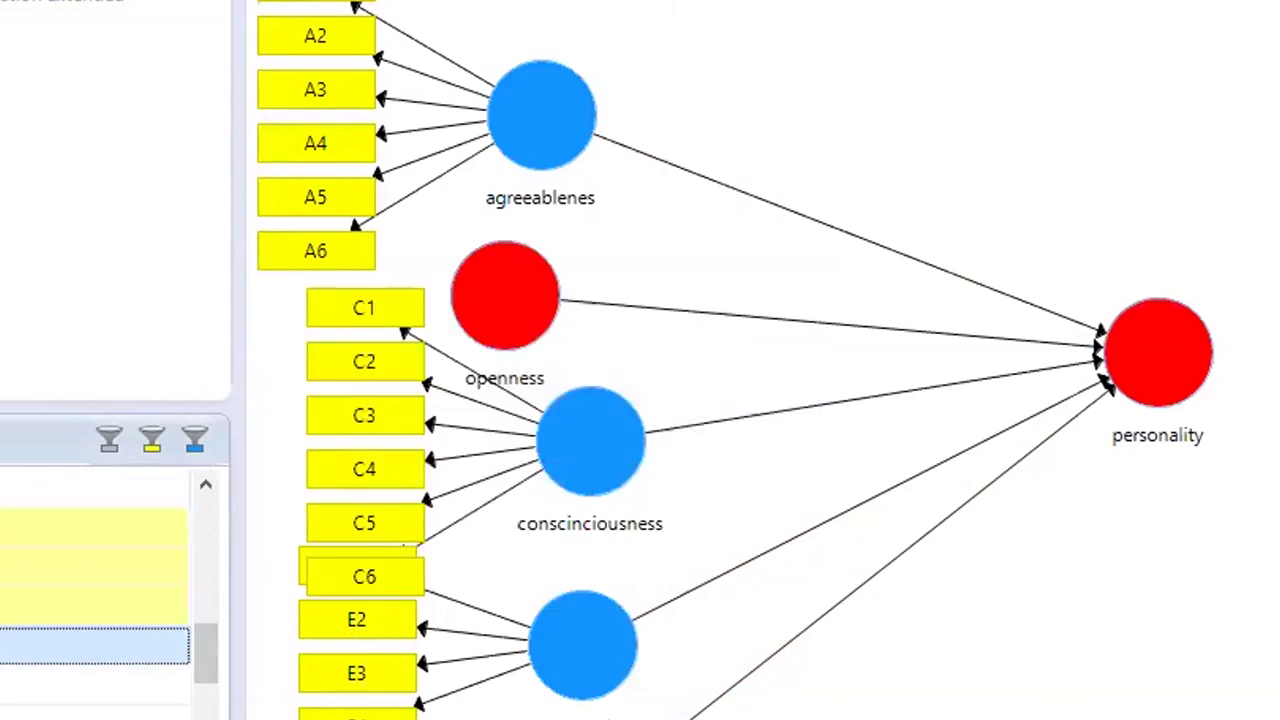
scroll(100, 600, "down", 1)
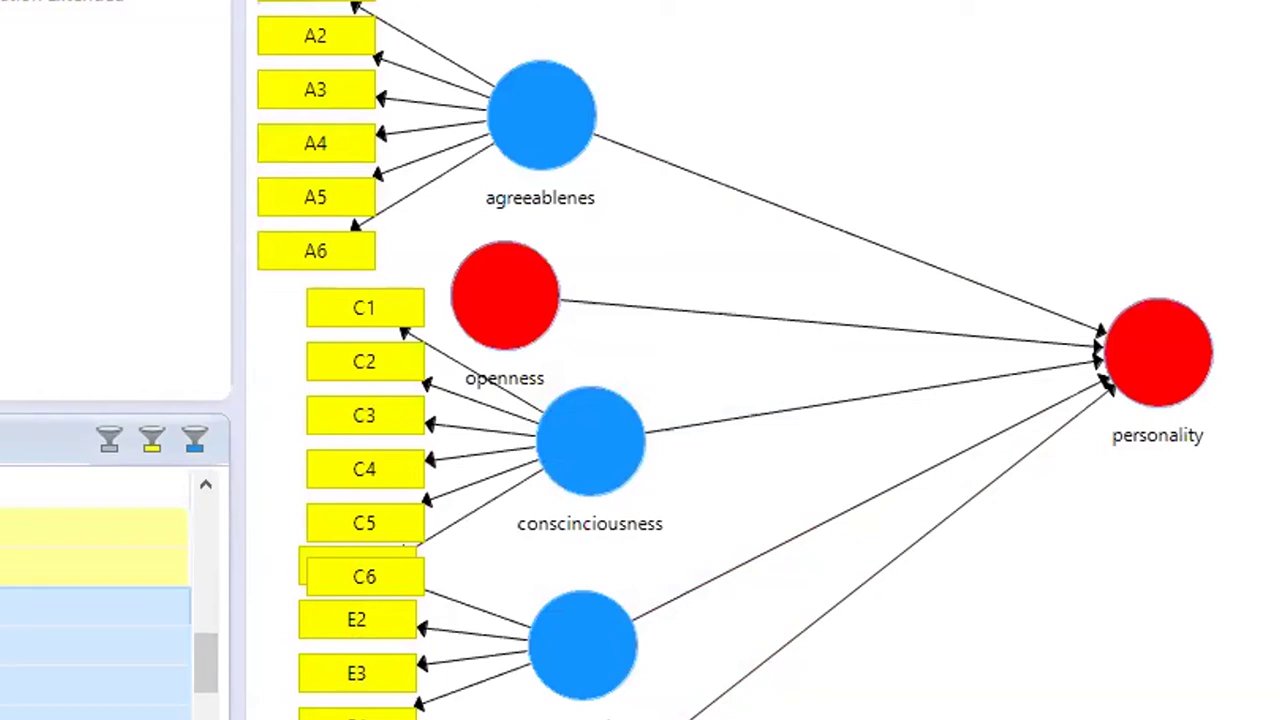
scroll(100, 600, "down", 1)
left_click_drag(100, 600, 623, 715)
left_click_drag(729, 671, 729, 671)
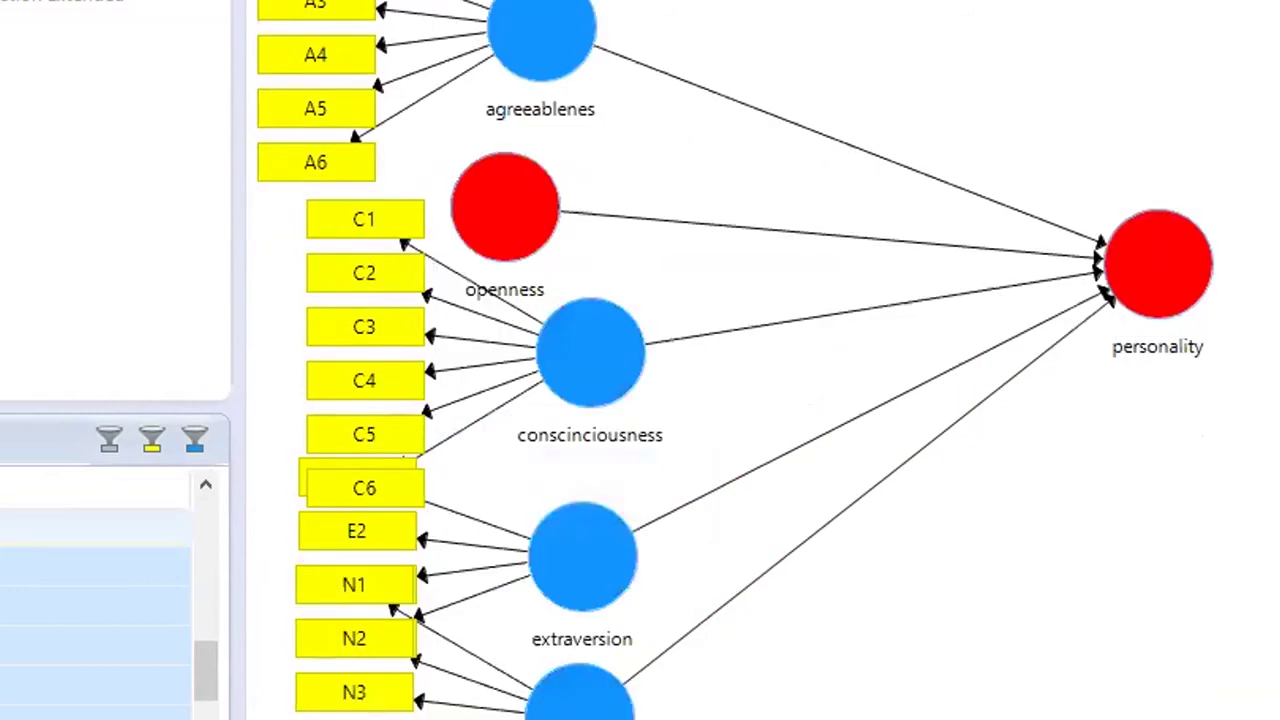
left_click(95, 527)
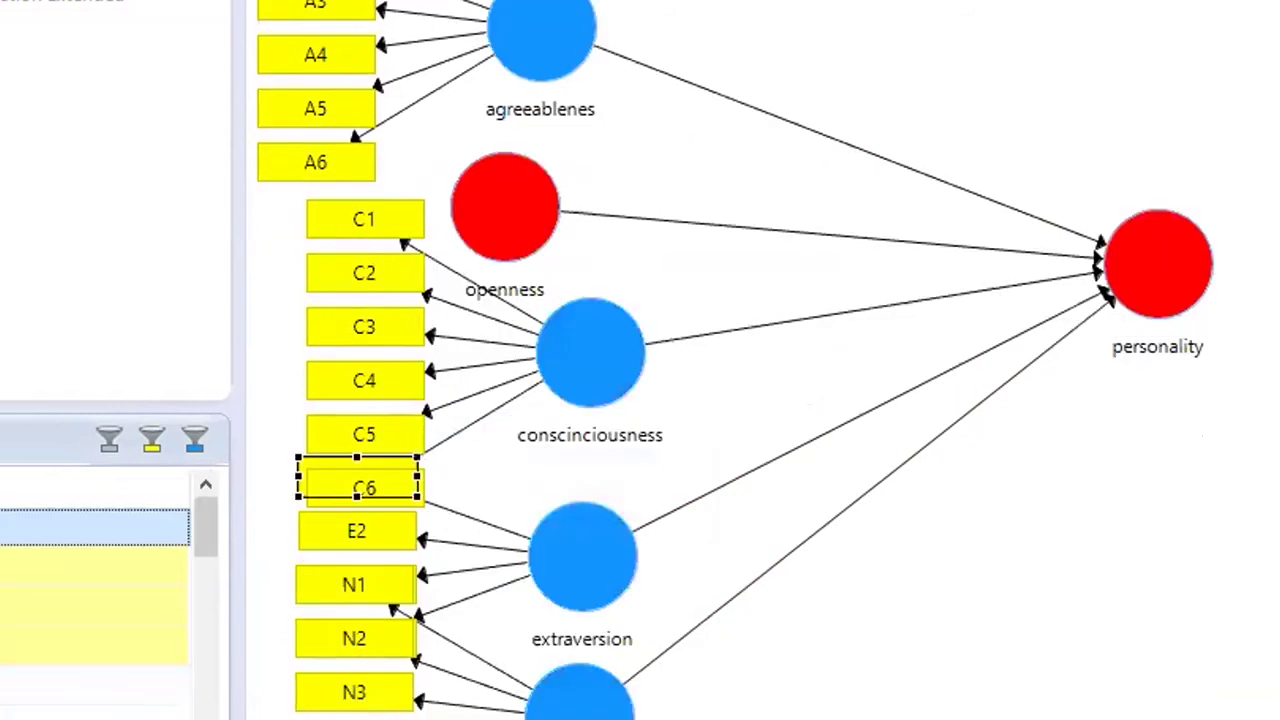
left_click(95, 705, "shift")
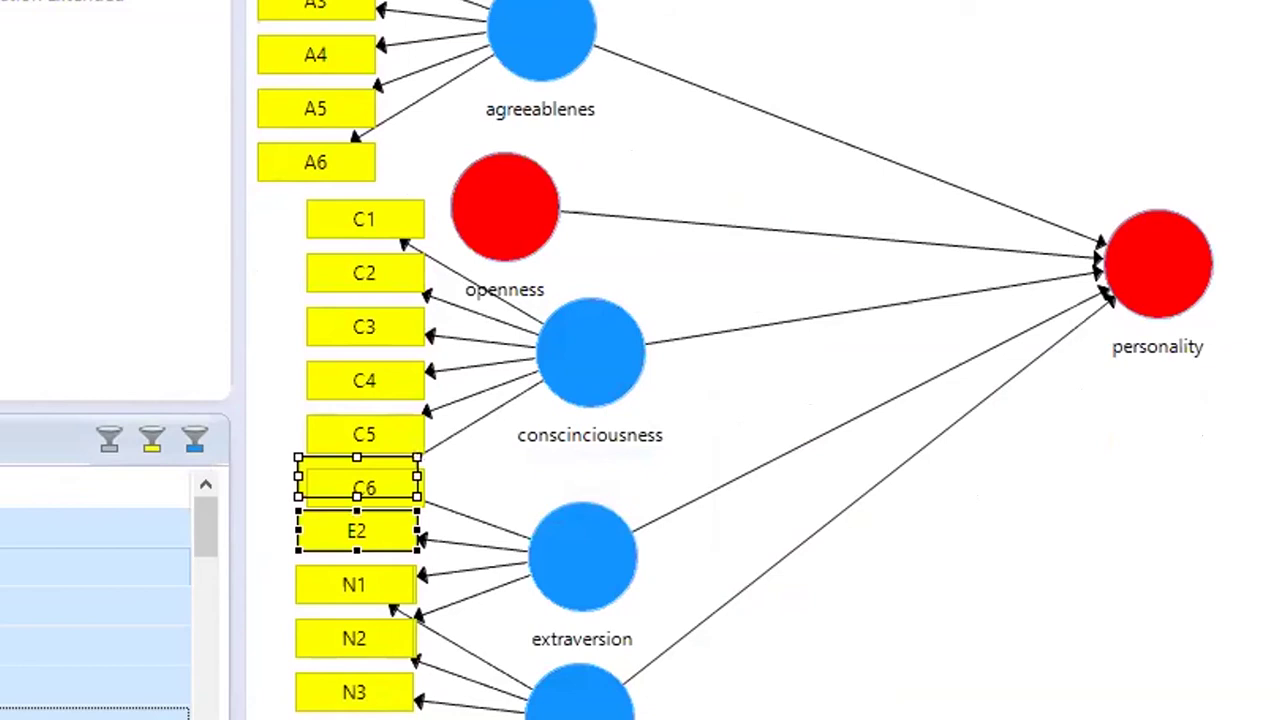
key("shift+Down")
key("shift+Down")
key("shift+Down")
key("shift+Down")
key("shift+Down")
key("shift+Down")
key("shift+Down")
key("shift+Down")
key("shift+Down")
key("shift+Down")
key("shift+Down")
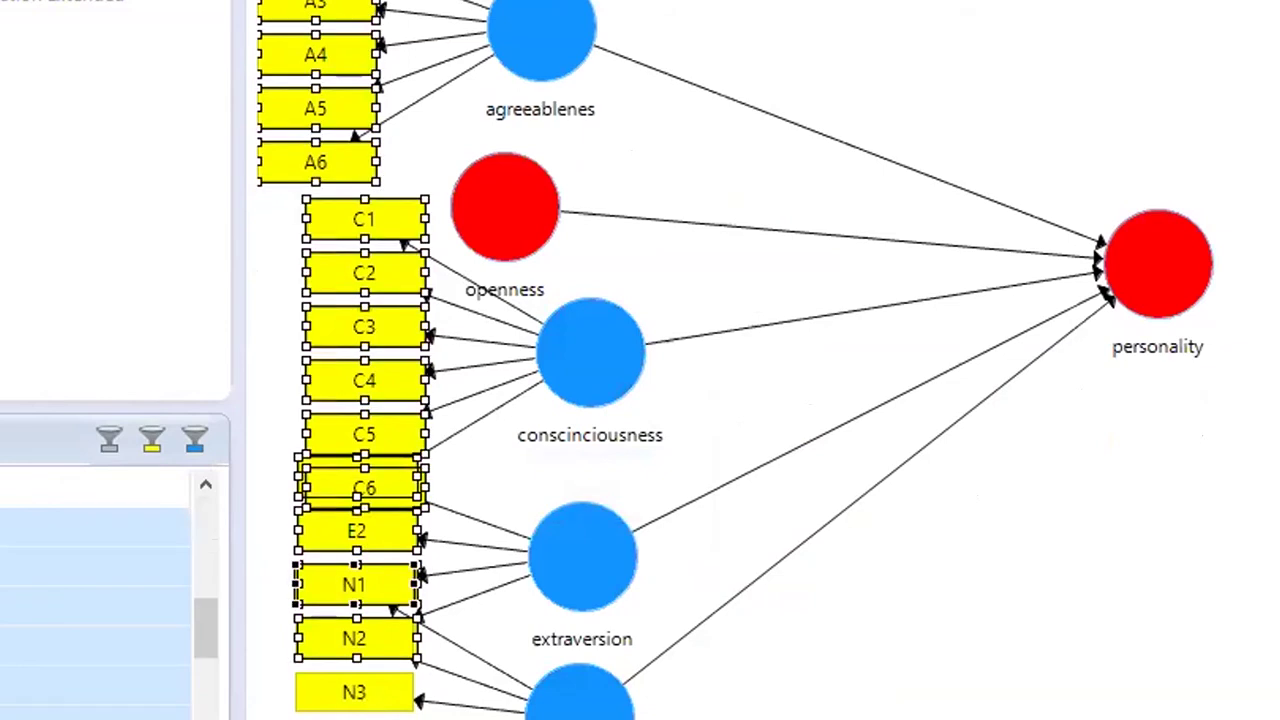
key("shift+Down")
key("shift+Down")
key("shift+Down")
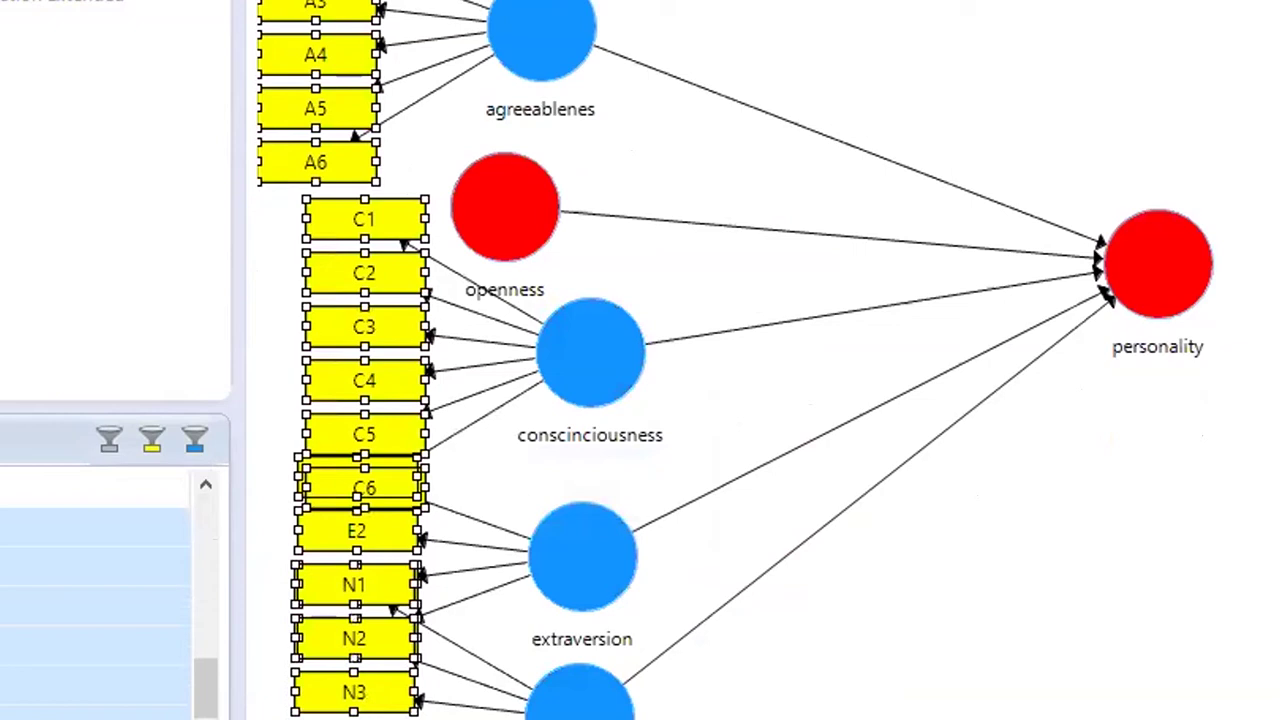
key("shift+Down")
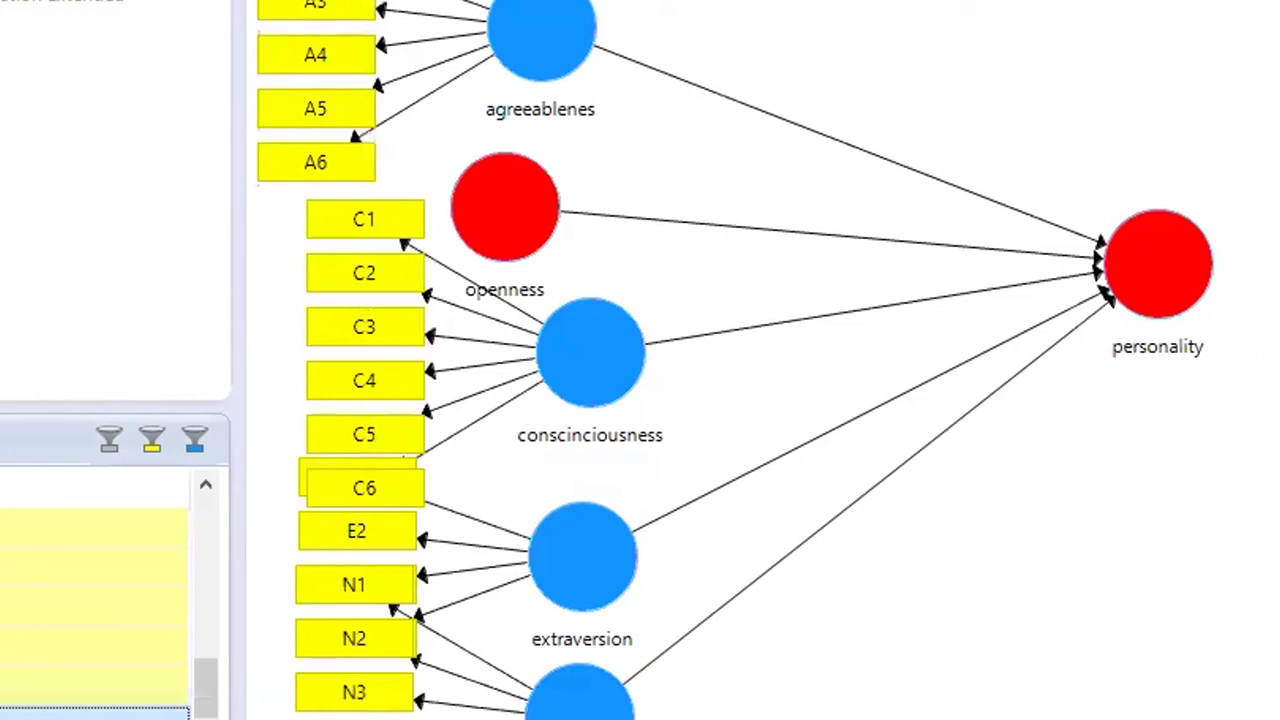
Step: Assign the indicators O1 to O6 to openness and the full list of trait indicators to personality
left_click_drag(100, 620, 497, 245)
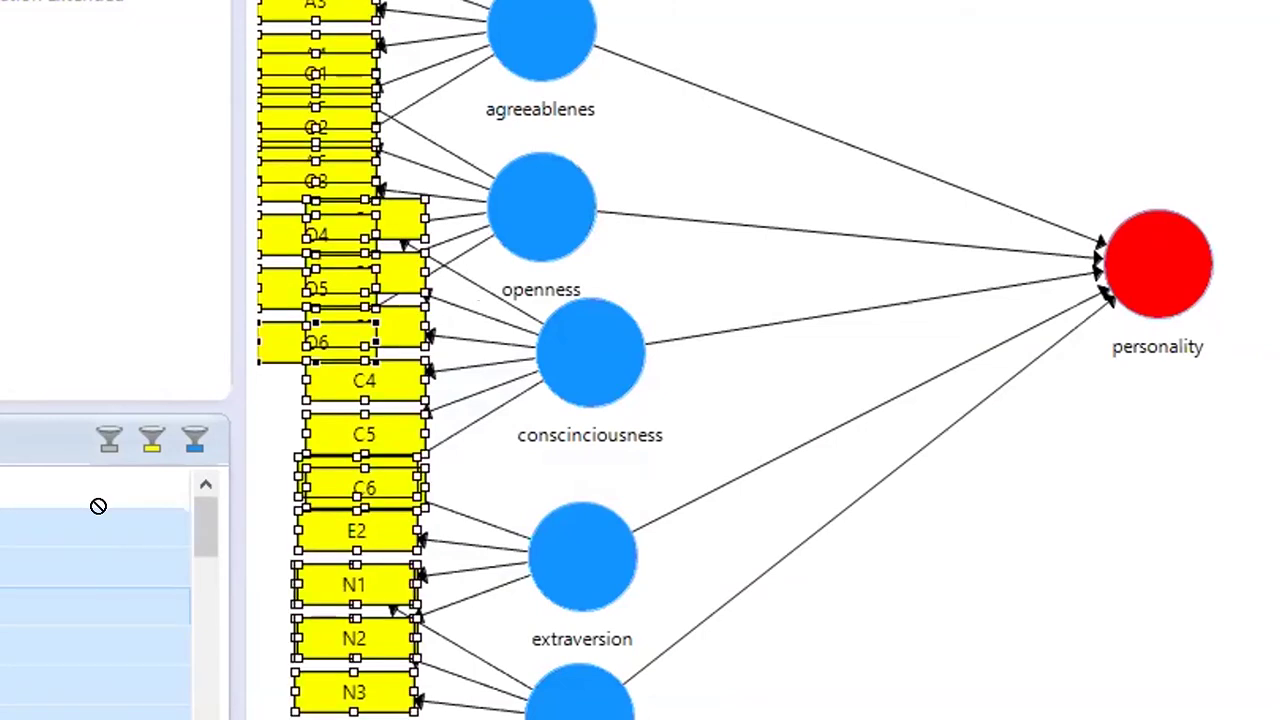
left_click_drag(113, 528, 1146, 259)
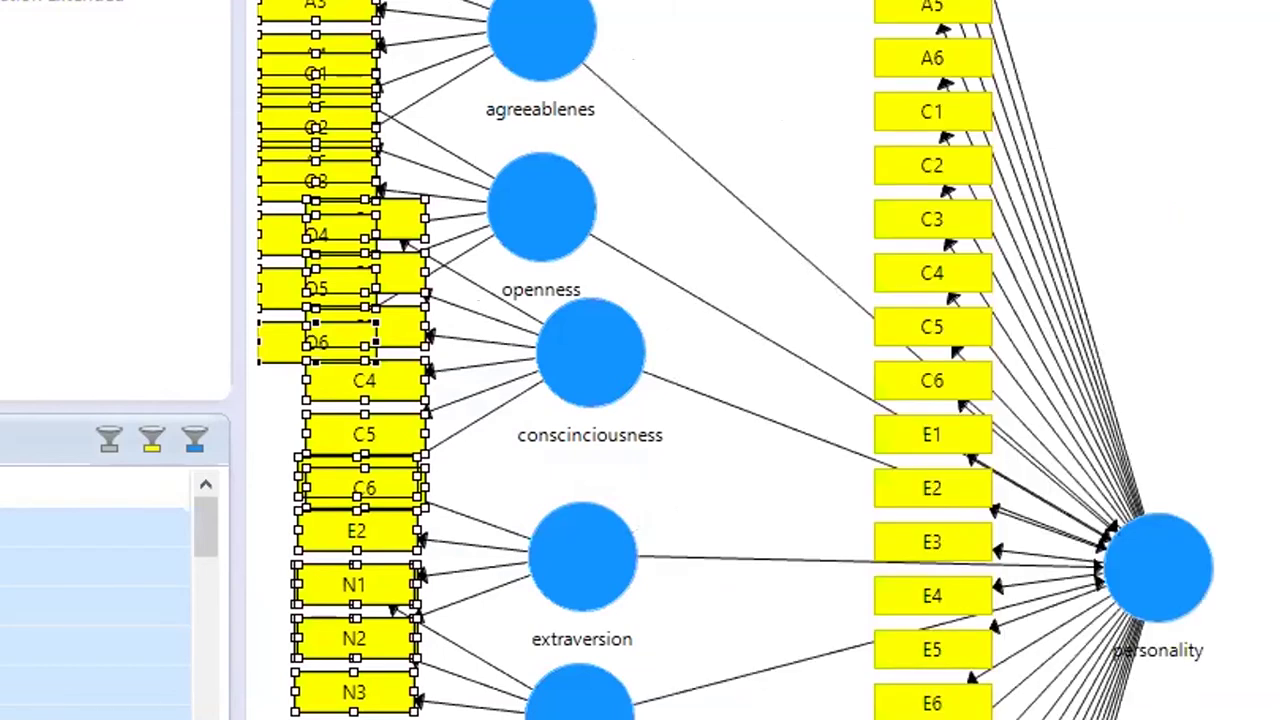
Step: Hide the indicators of all constructs in the model
scroll(500, 37, "up", 2)
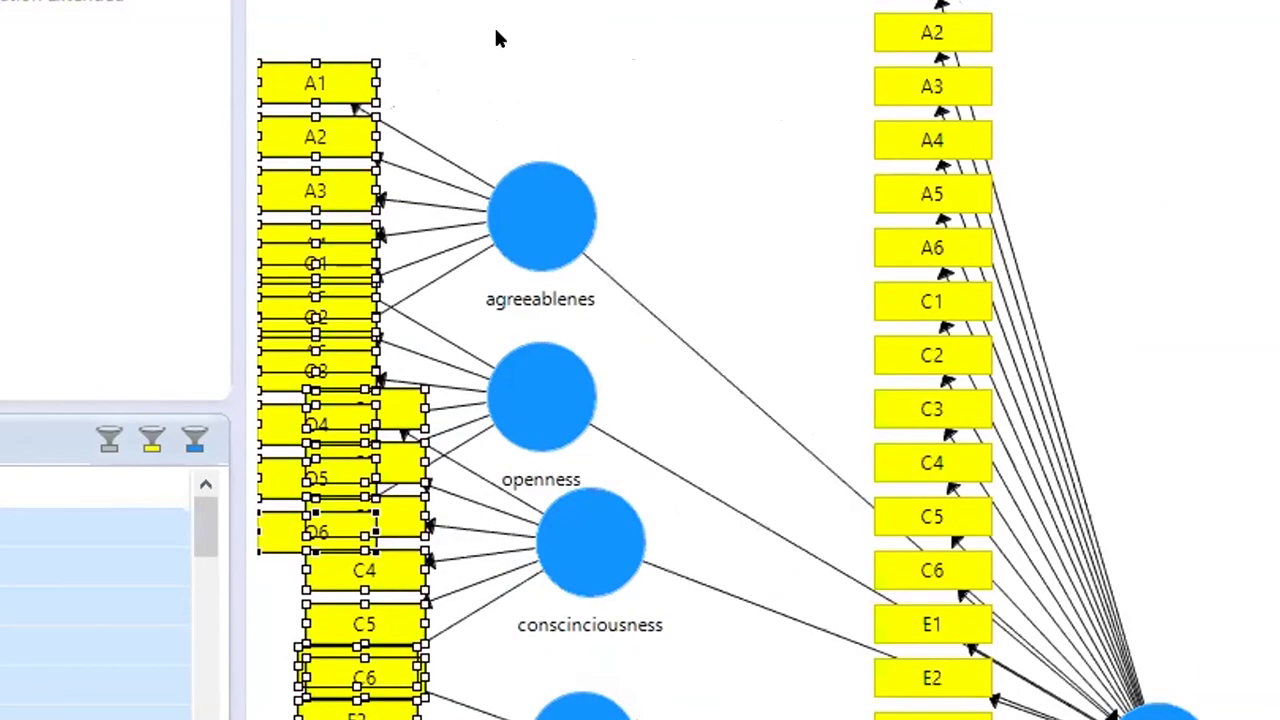
right_click(346, 92)
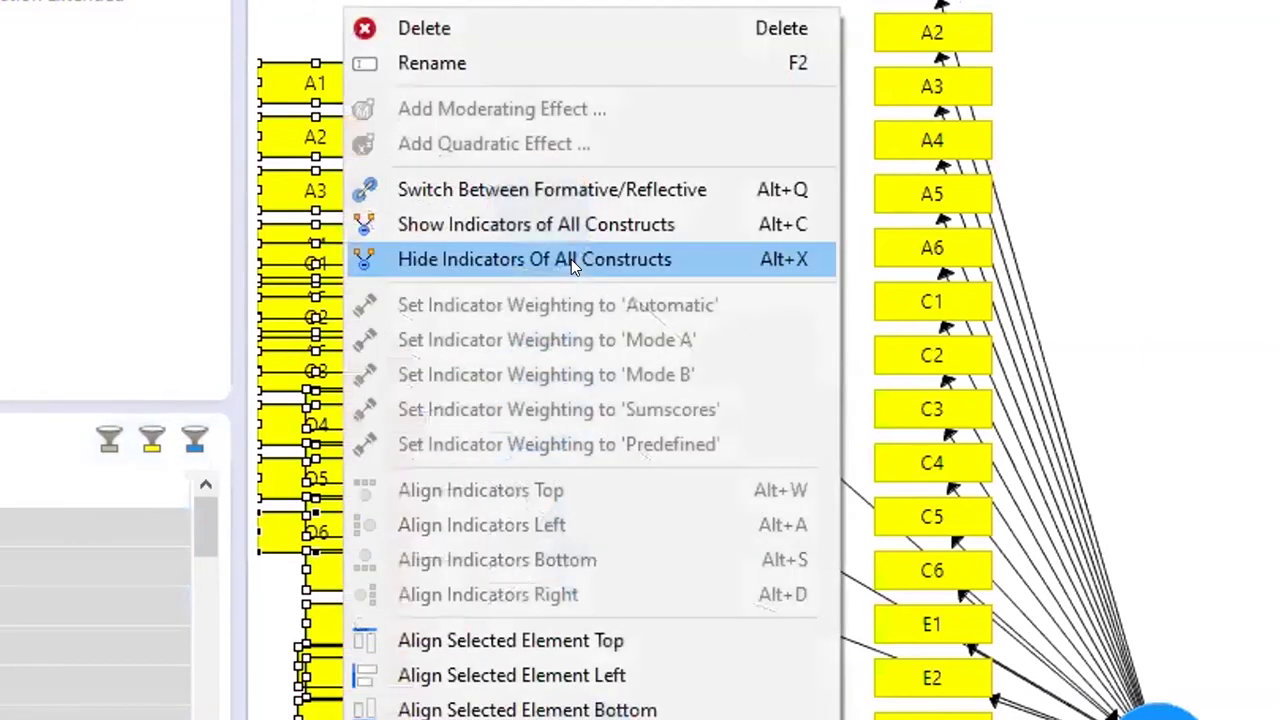
left_click(571, 259)
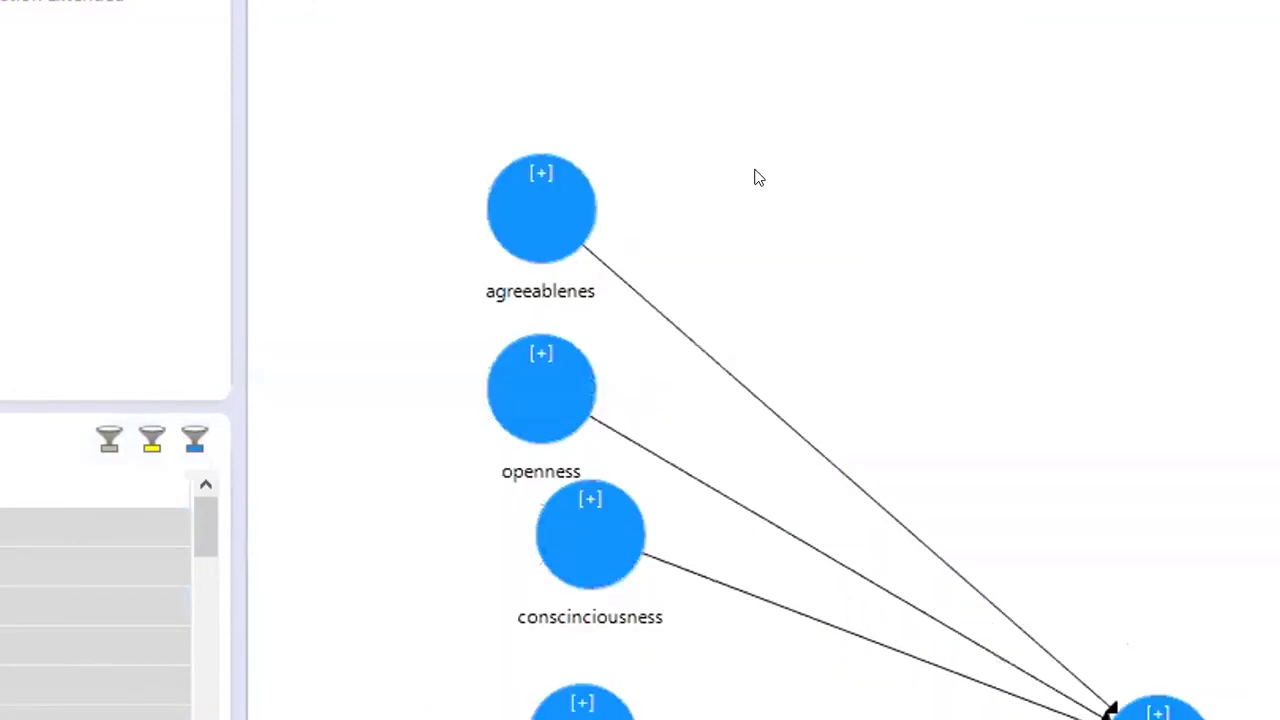
Step: Switch agreeablenes from reflective to formative measurement and show its indicators
right_click(525, 205)
left_click(515, 215)
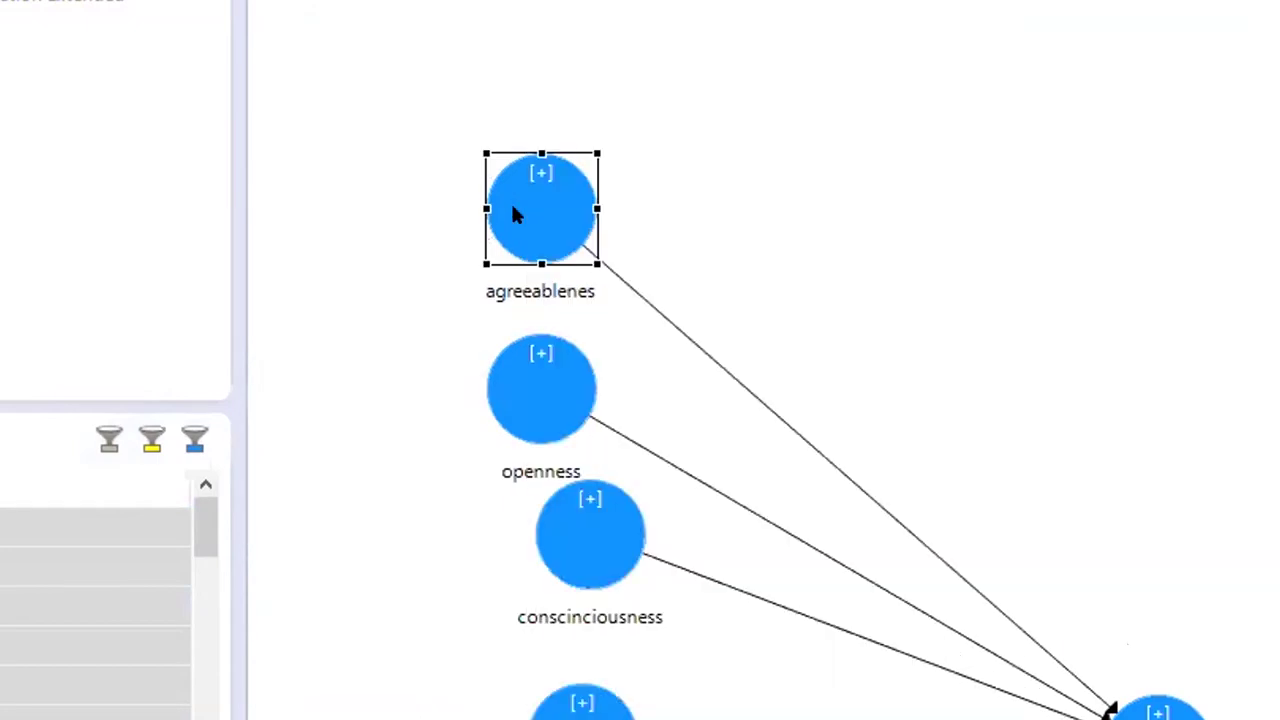
right_click(574, 212)
left_click(562, 215)
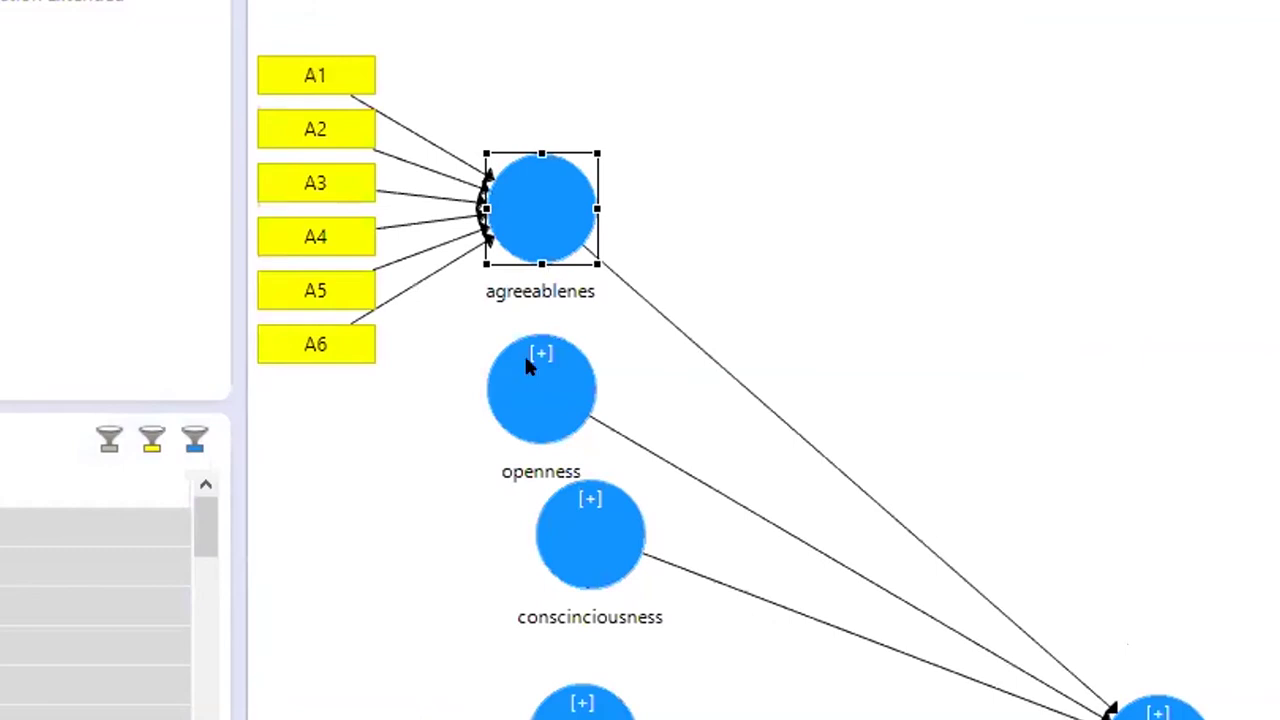
Step: Hide the indicators of the agreeablenes construct
right_click(543, 390)
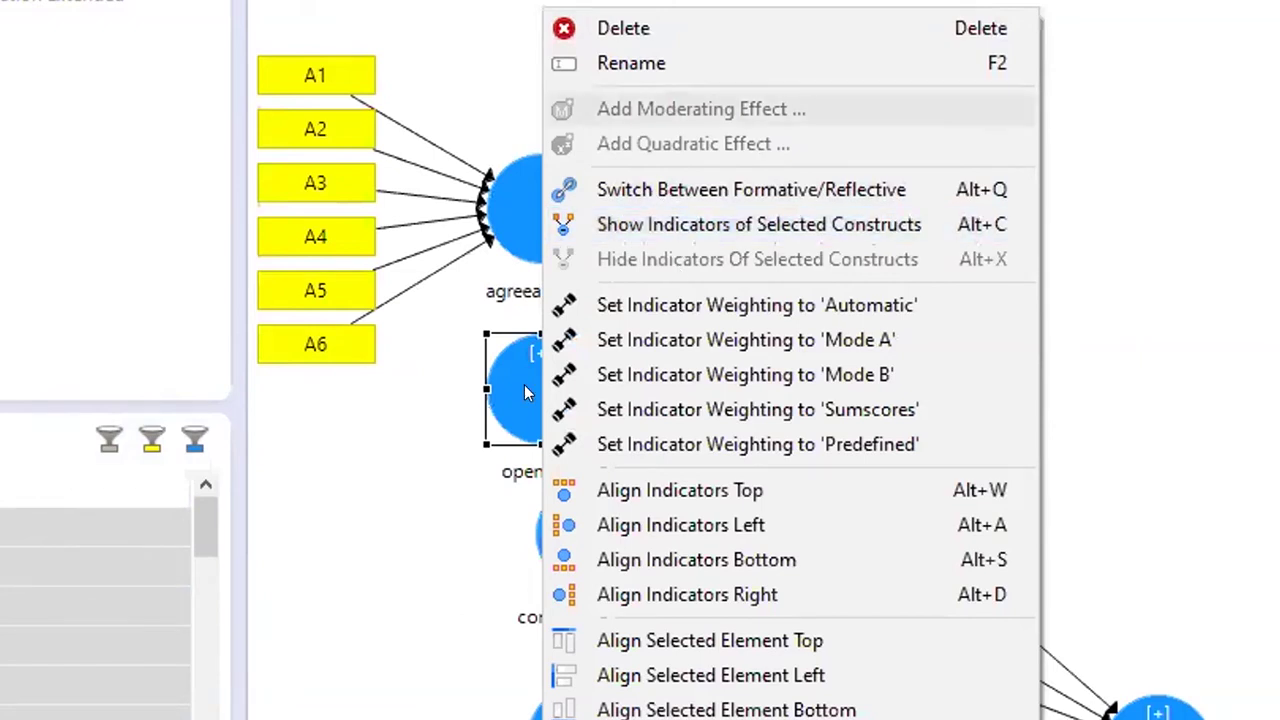
left_click(548, 221)
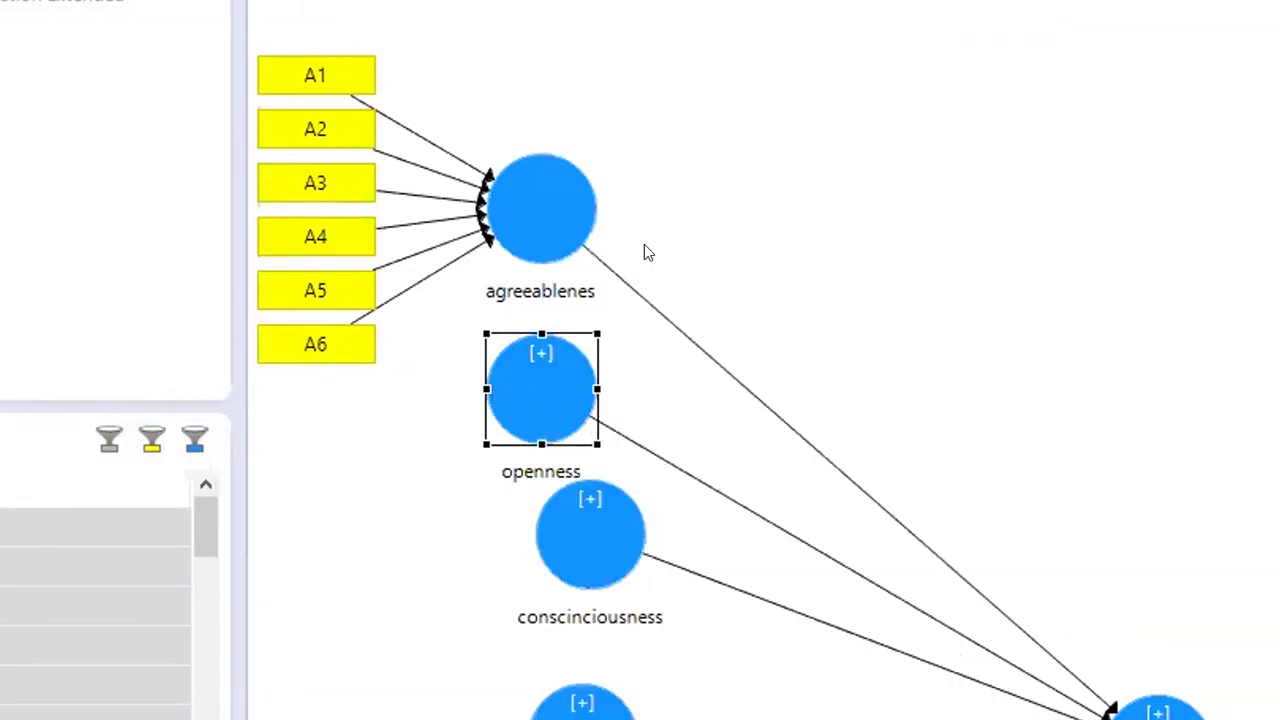
right_click(556, 215)
key("Return")
Step: Show the indicators of openness and switch the construct from reflective to formative measurement
left_click(543, 374)
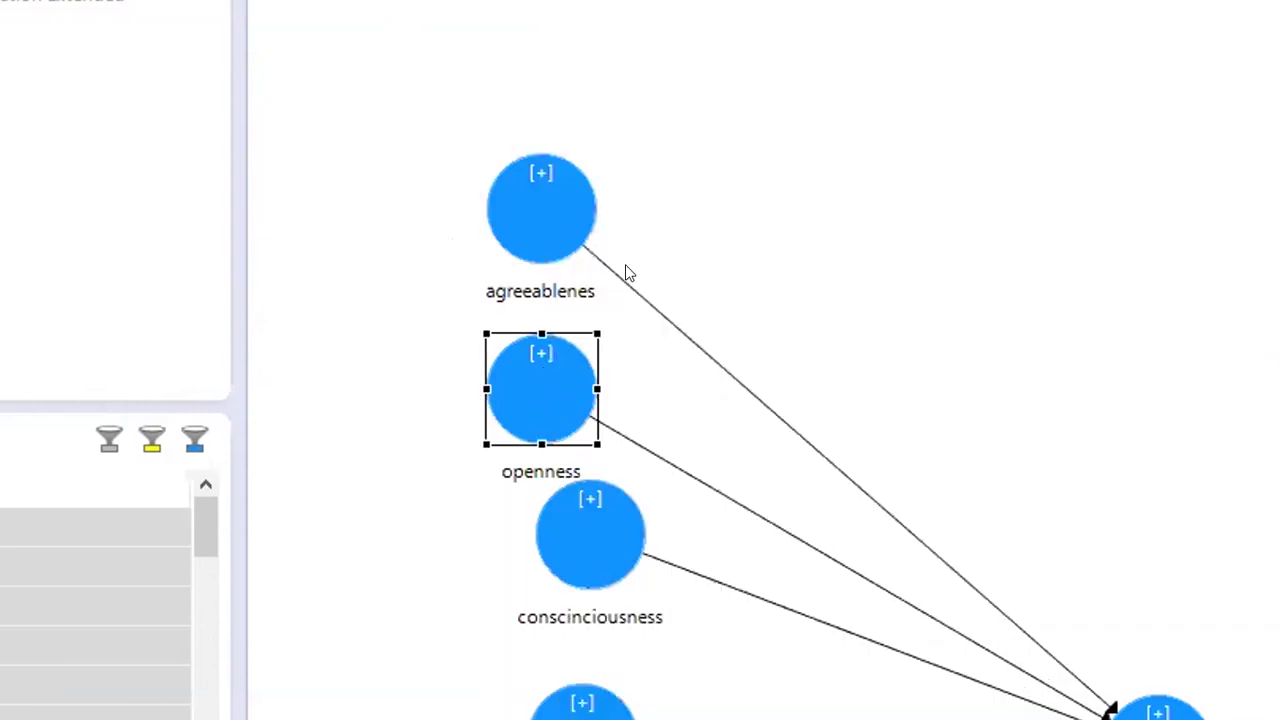
key("alt+c")
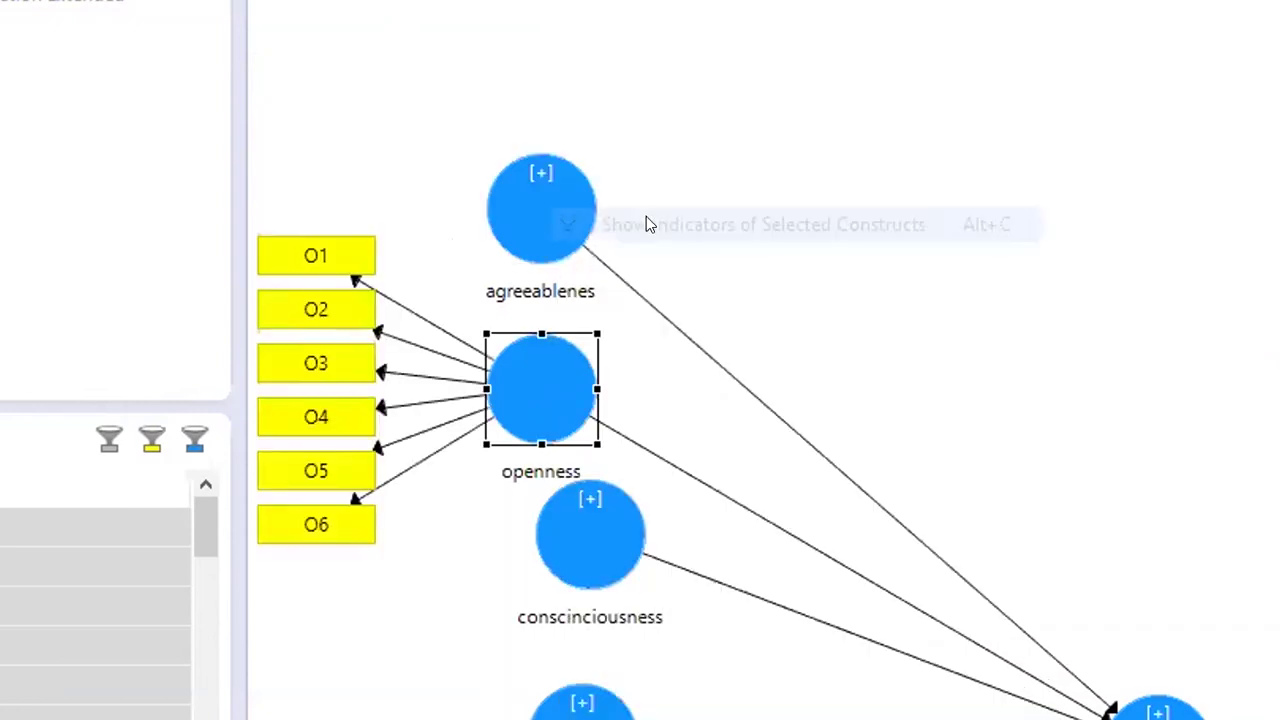
right_click(532, 395)
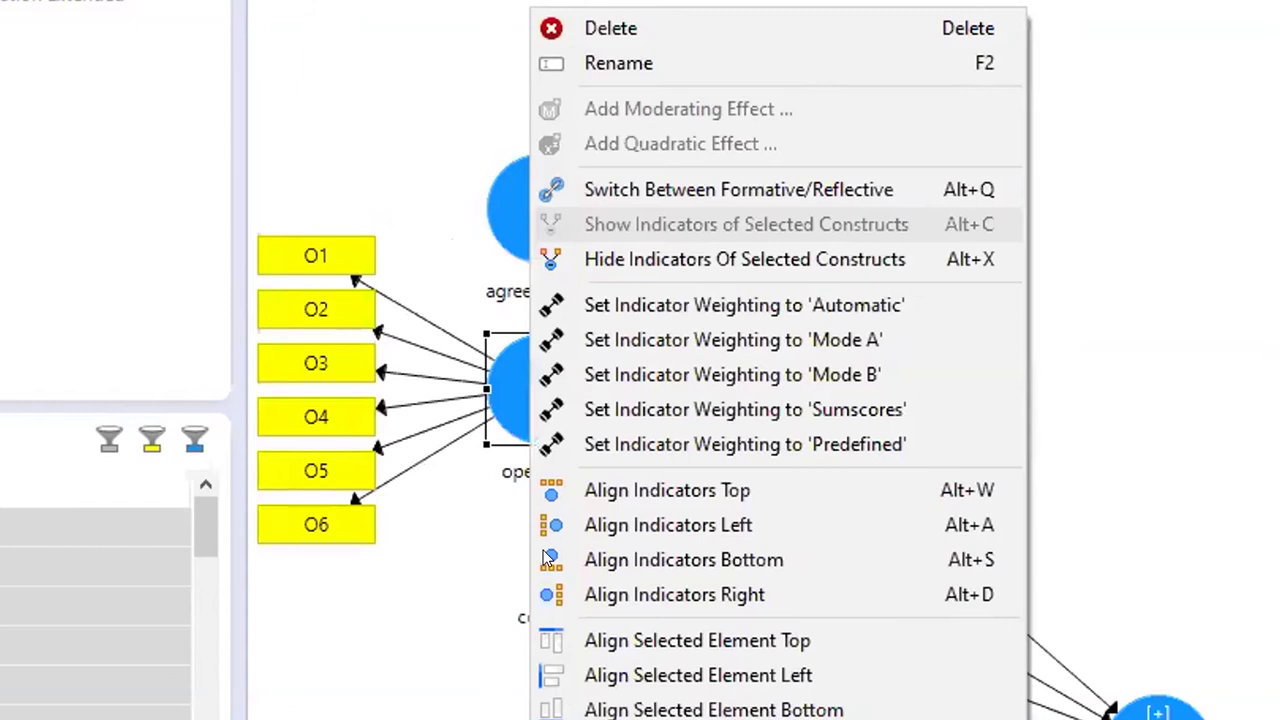
key("alt+q")
Step: Switch conscinciousness from reflective to formative measurement and show its indicators
right_click(542, 485)
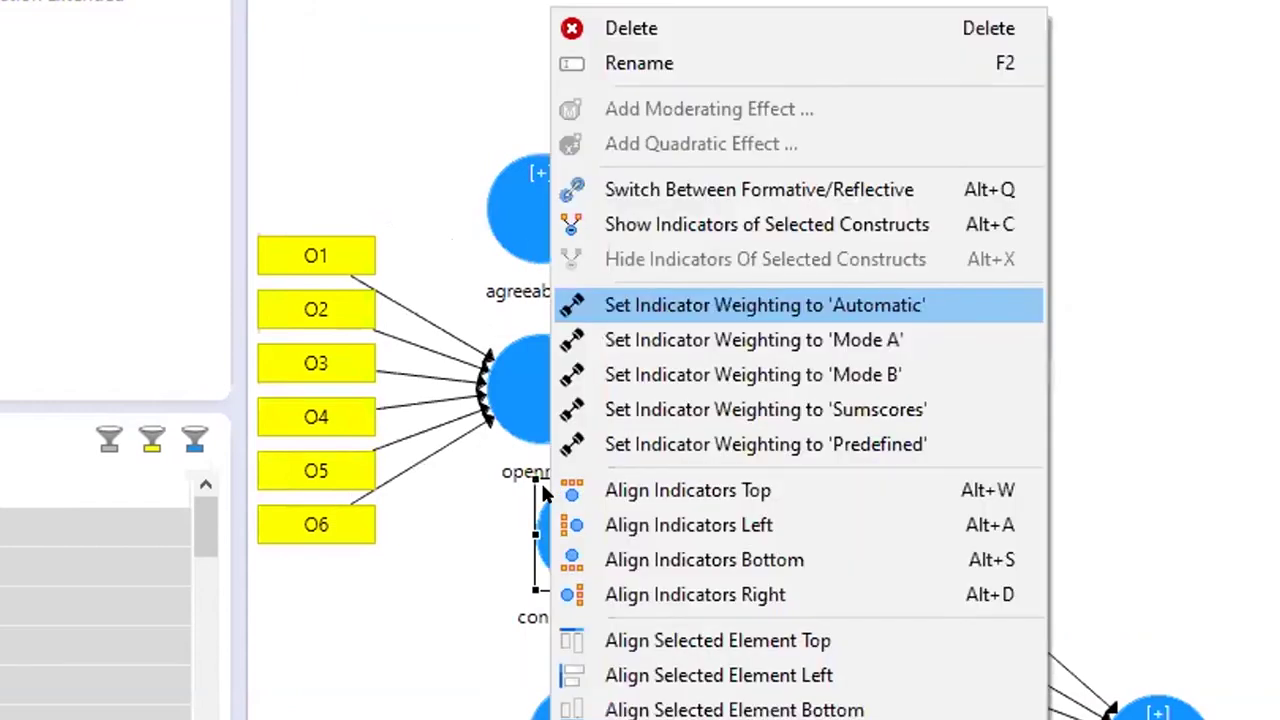
key("Escape")
right_click(582, 705)
key("Escape")
right_click(585, 700)
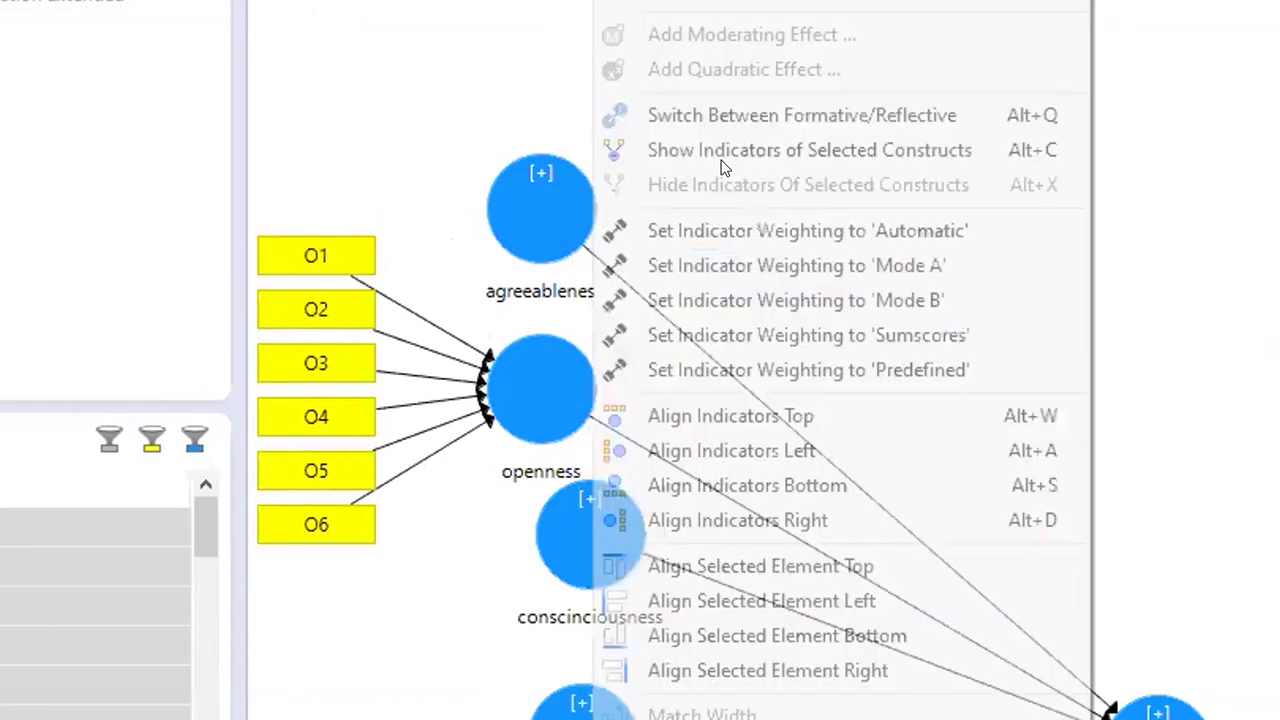
left_click(618, 514)
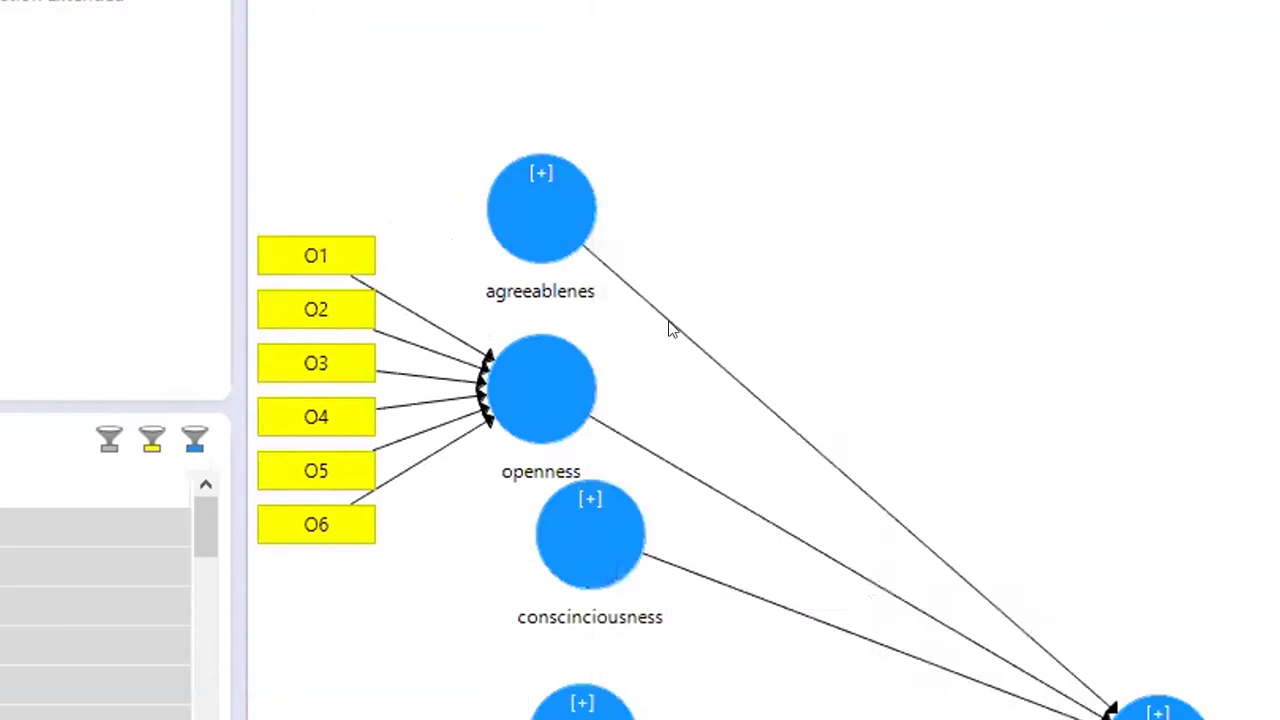
right_click(747, 198)
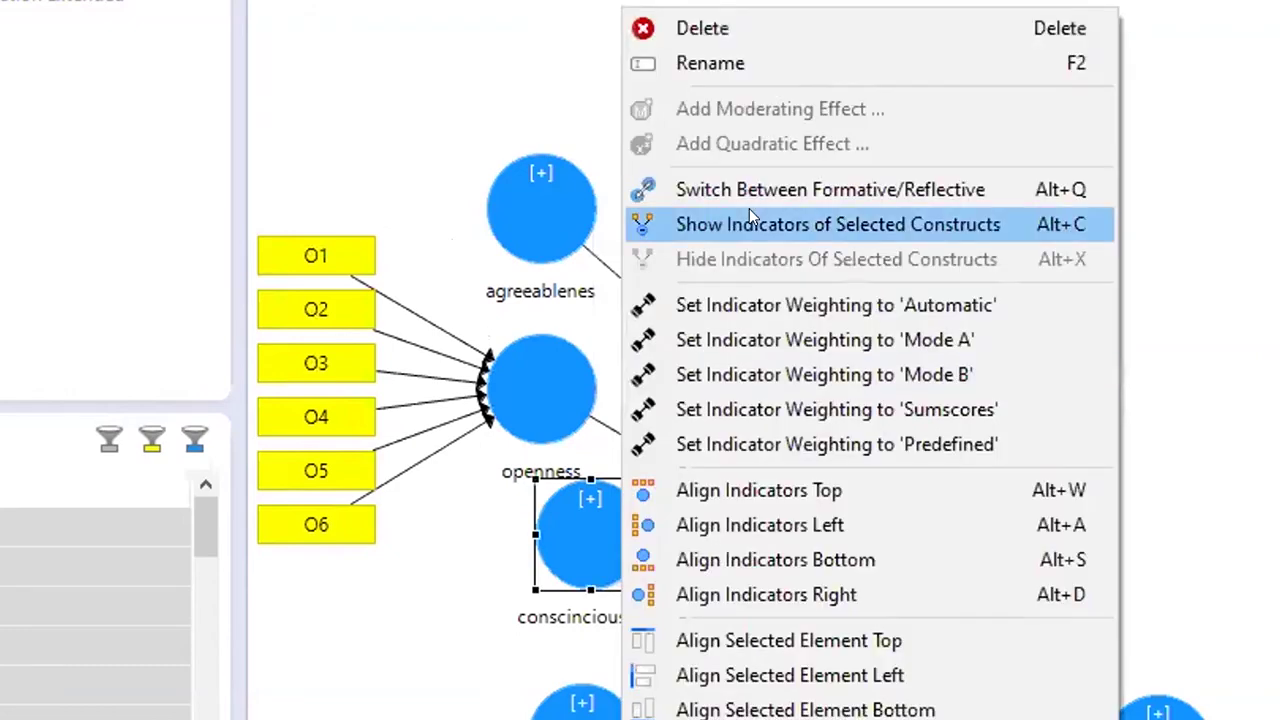
left_click(749, 212)
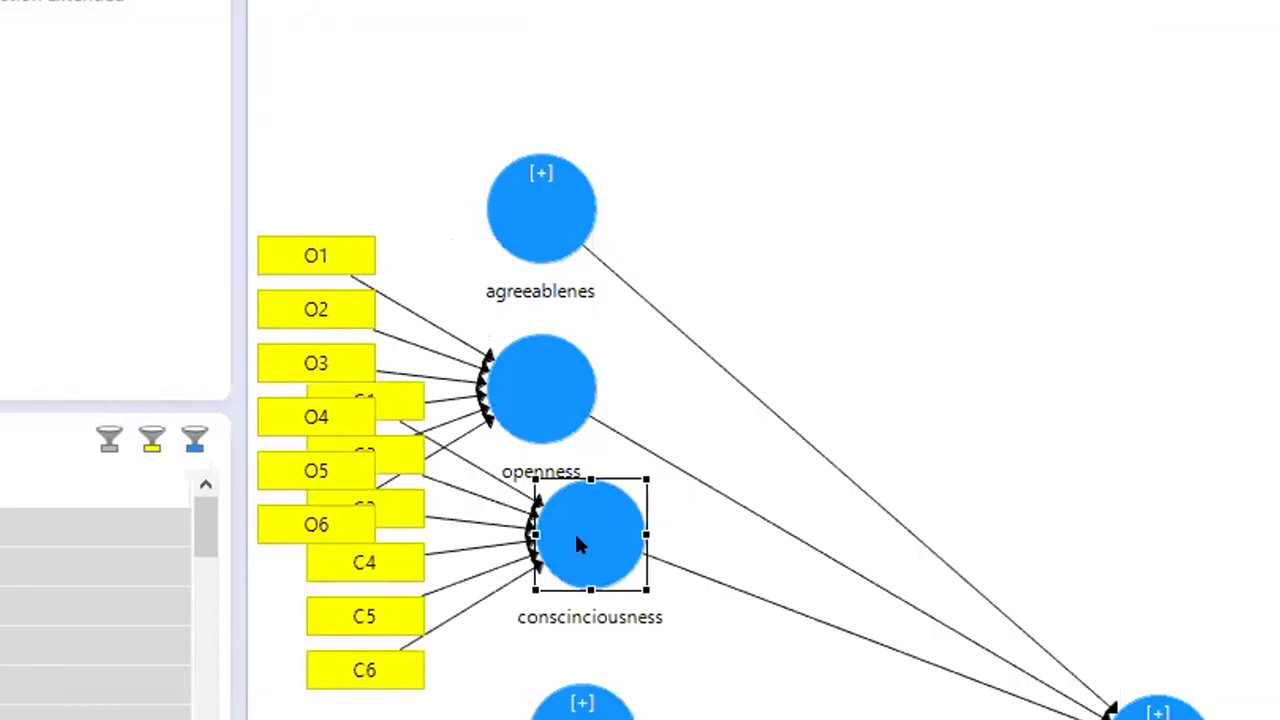
Step: Hide the indicators of the conscinciousness and openness constructs
right_click(567, 375)
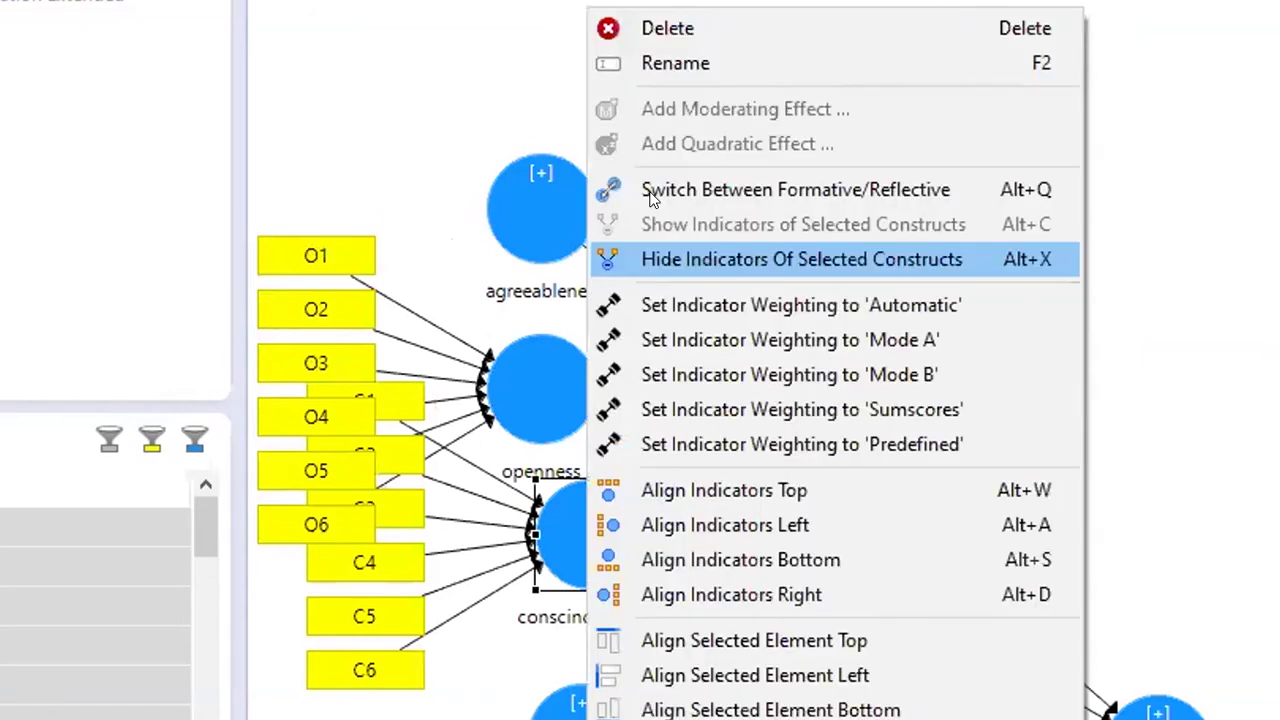
left_click(676, 262)
right_click(676, 268)
key("alt+x")
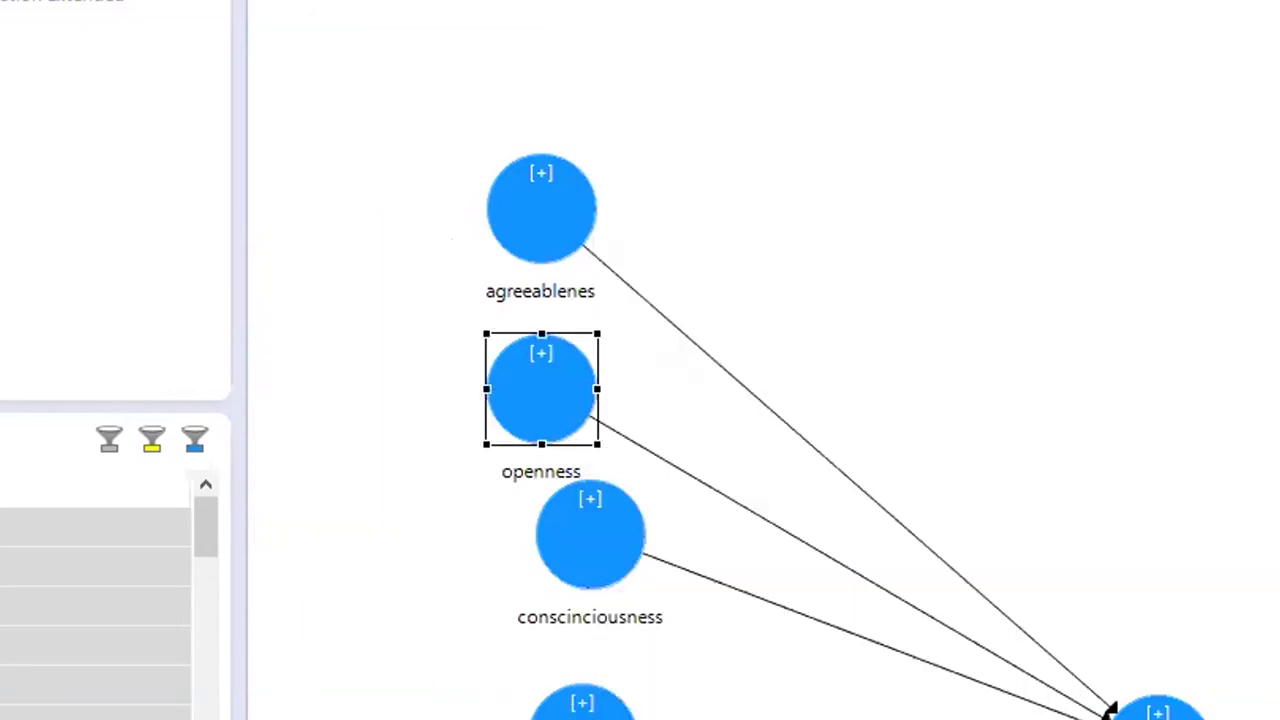
Step: Run the PLS calculation with the Factor weighting scheme and the full report opening after calculation
left_click(743, 163)
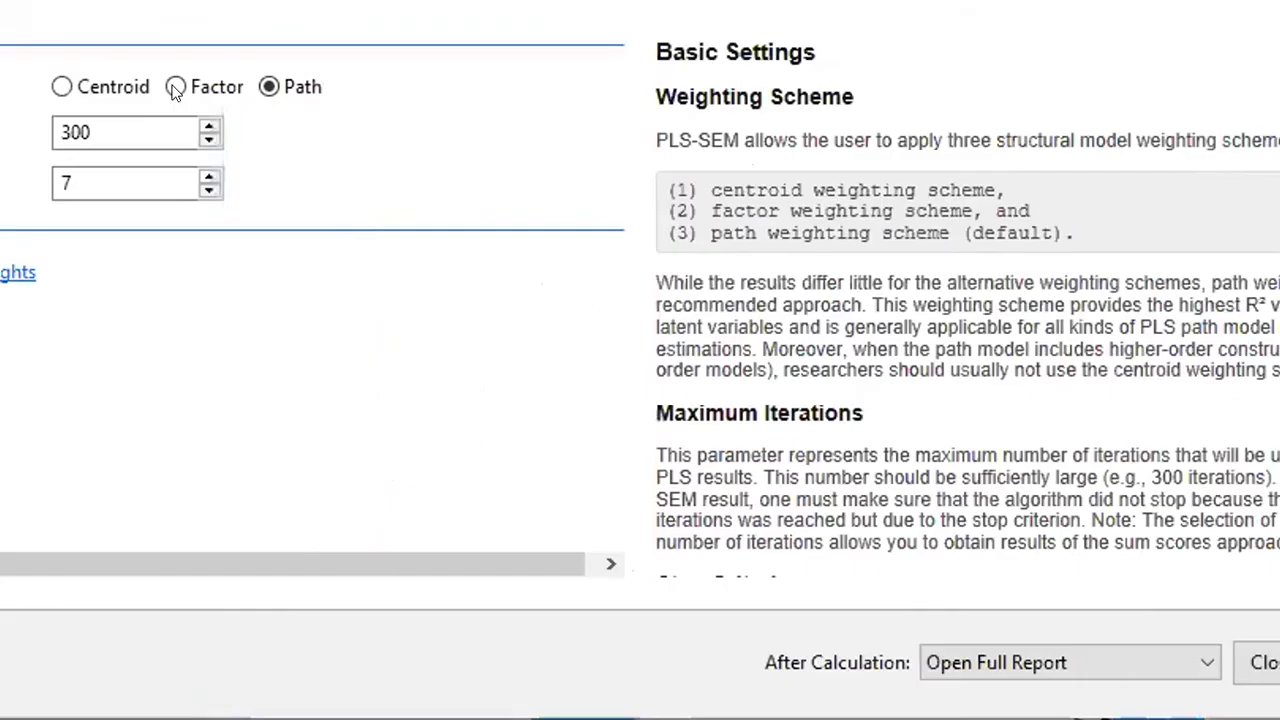
left_click(175, 88)
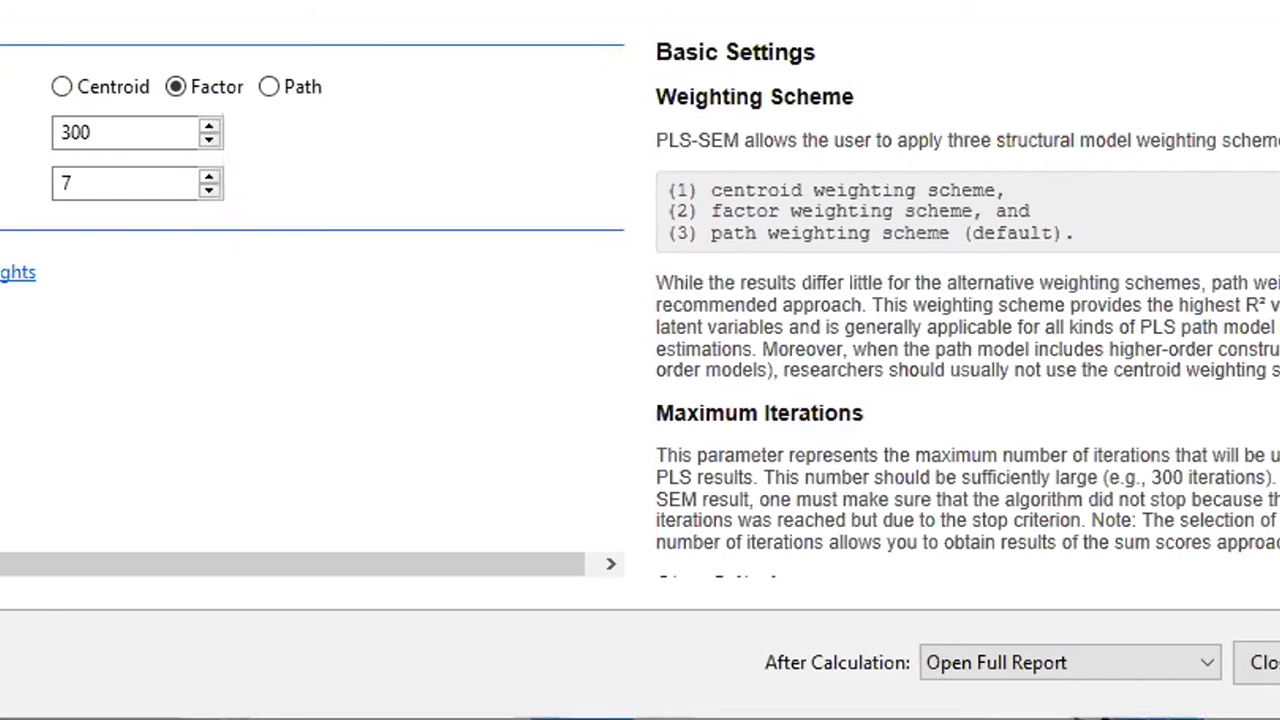
key("Return")
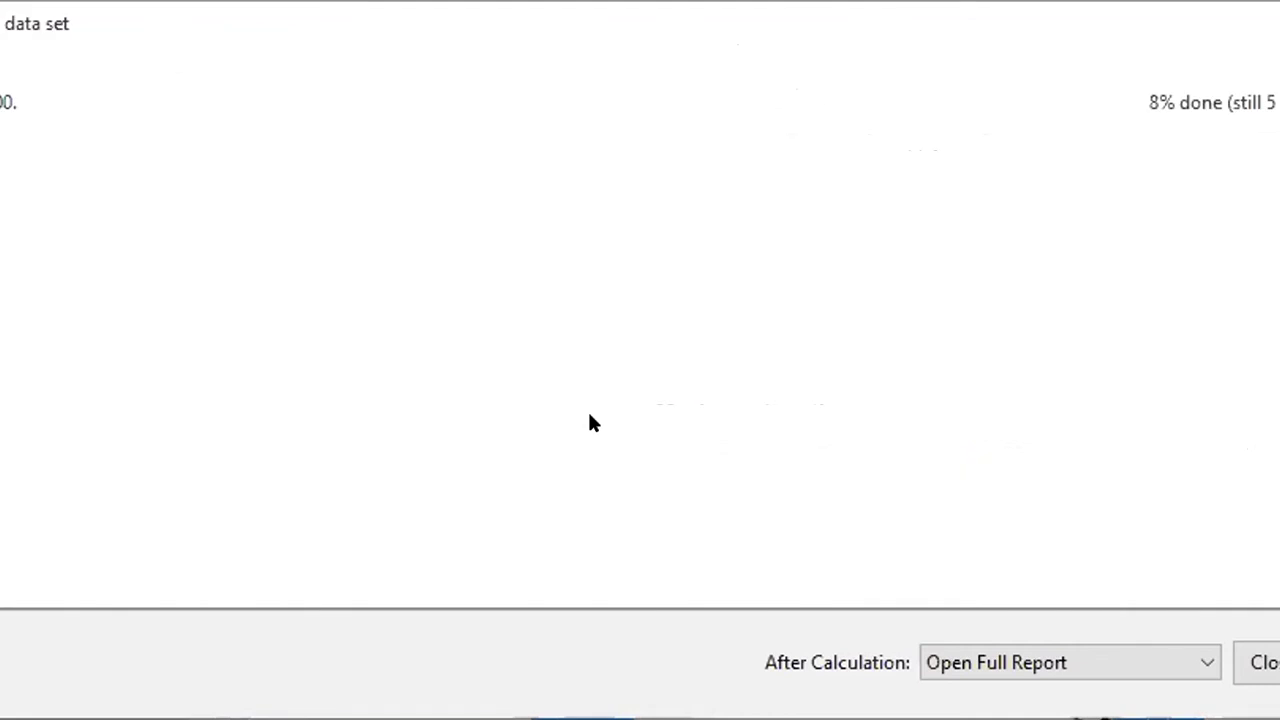
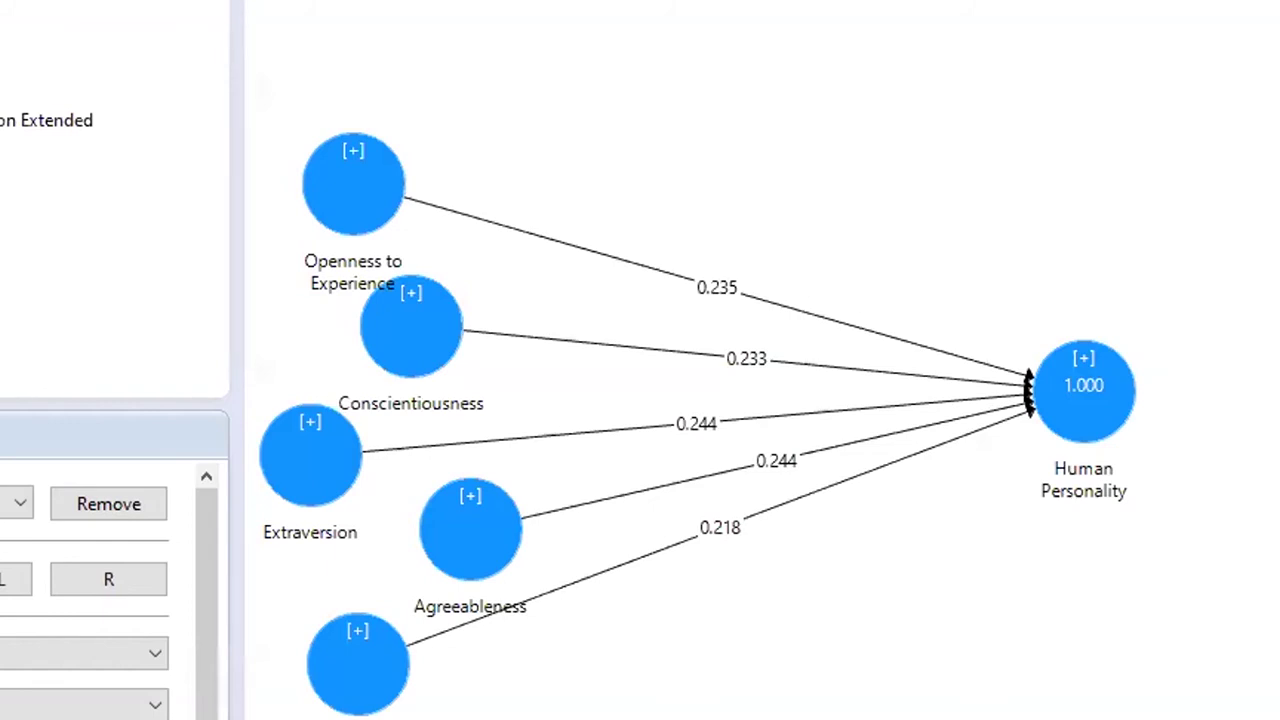
mouse_move(1131, 490)
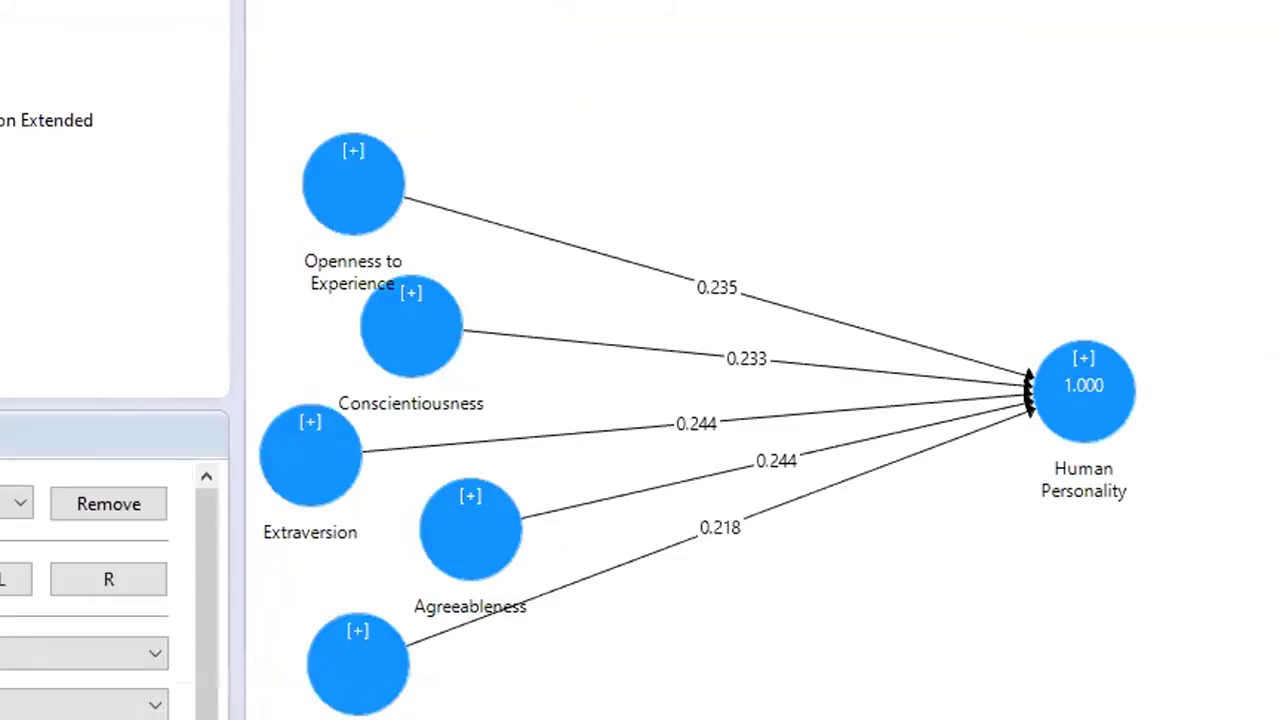
left_click(1010, 2)
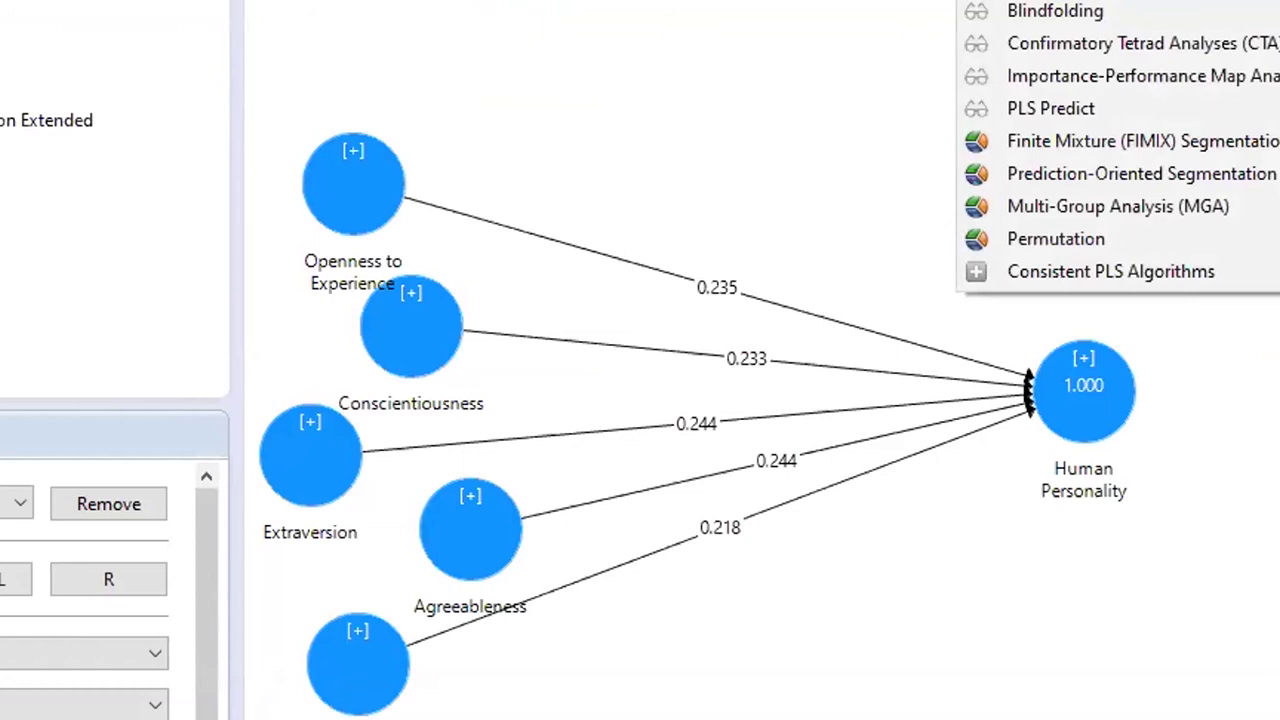
left_click(820, 400)
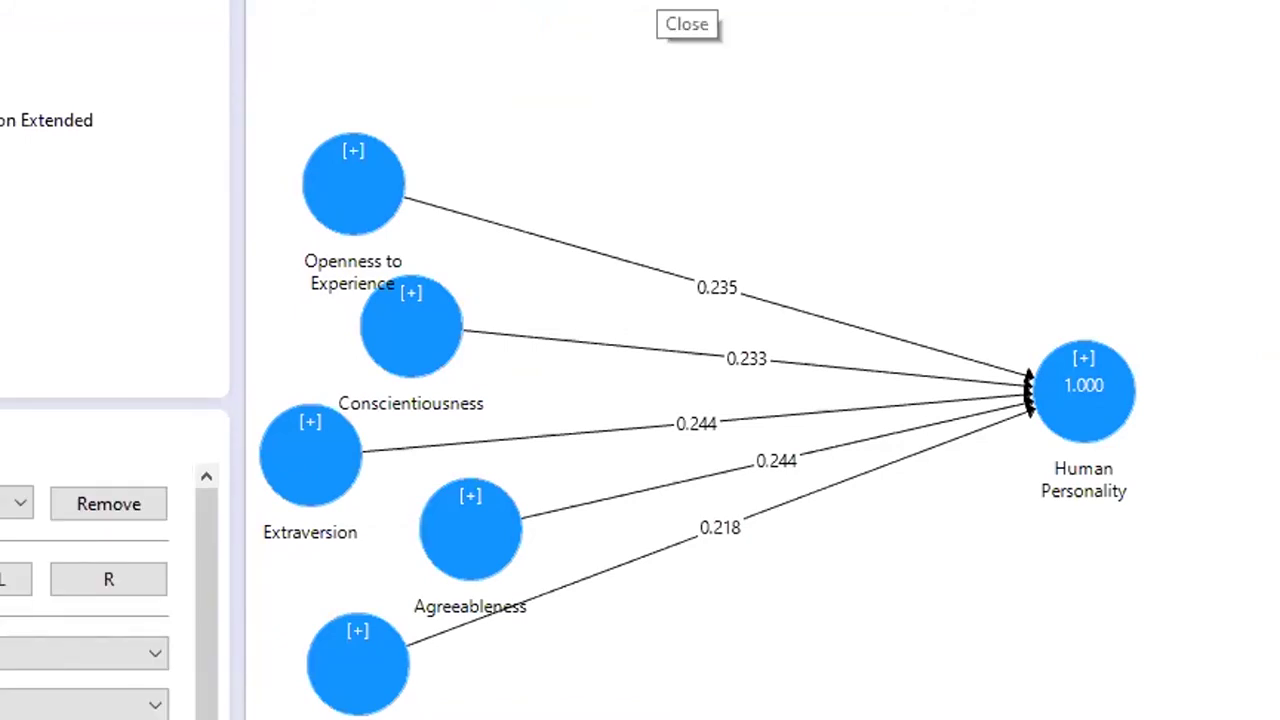
Step: Compare the Path Coefficients matrix with the Human Personality path model and enlarge the report's list of results
left_click(112, 497)
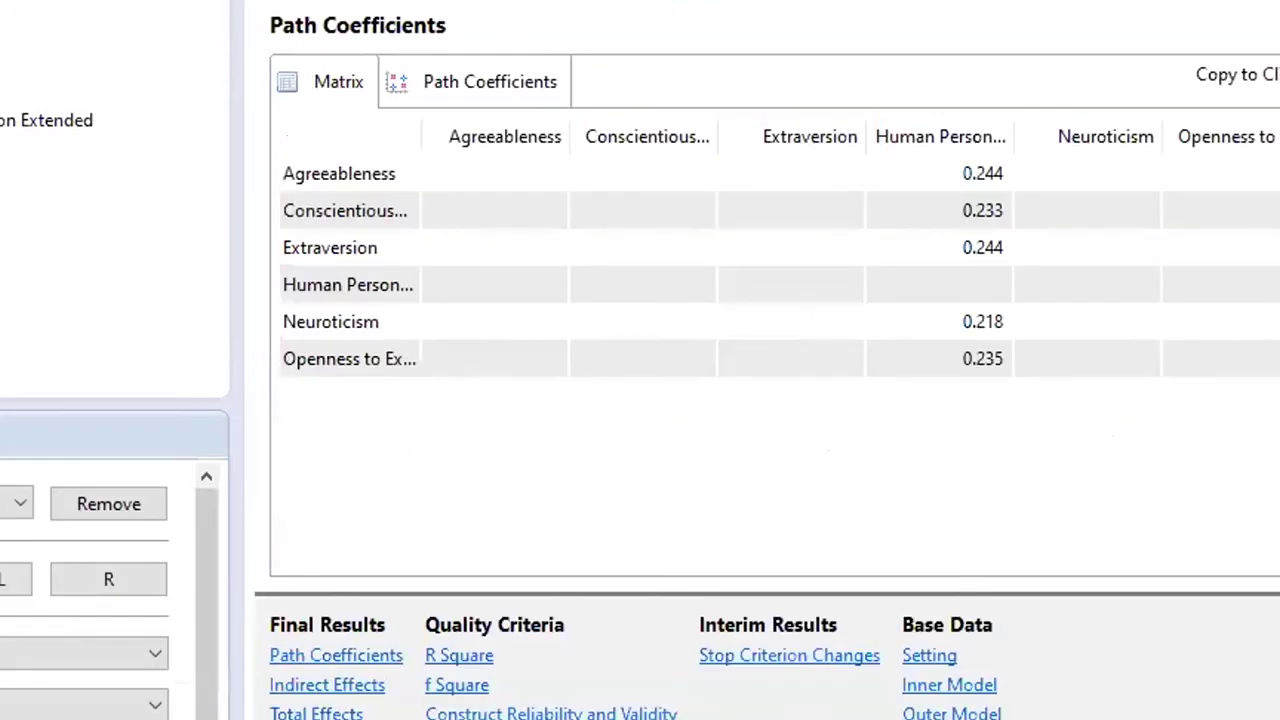
left_click(555, 10)
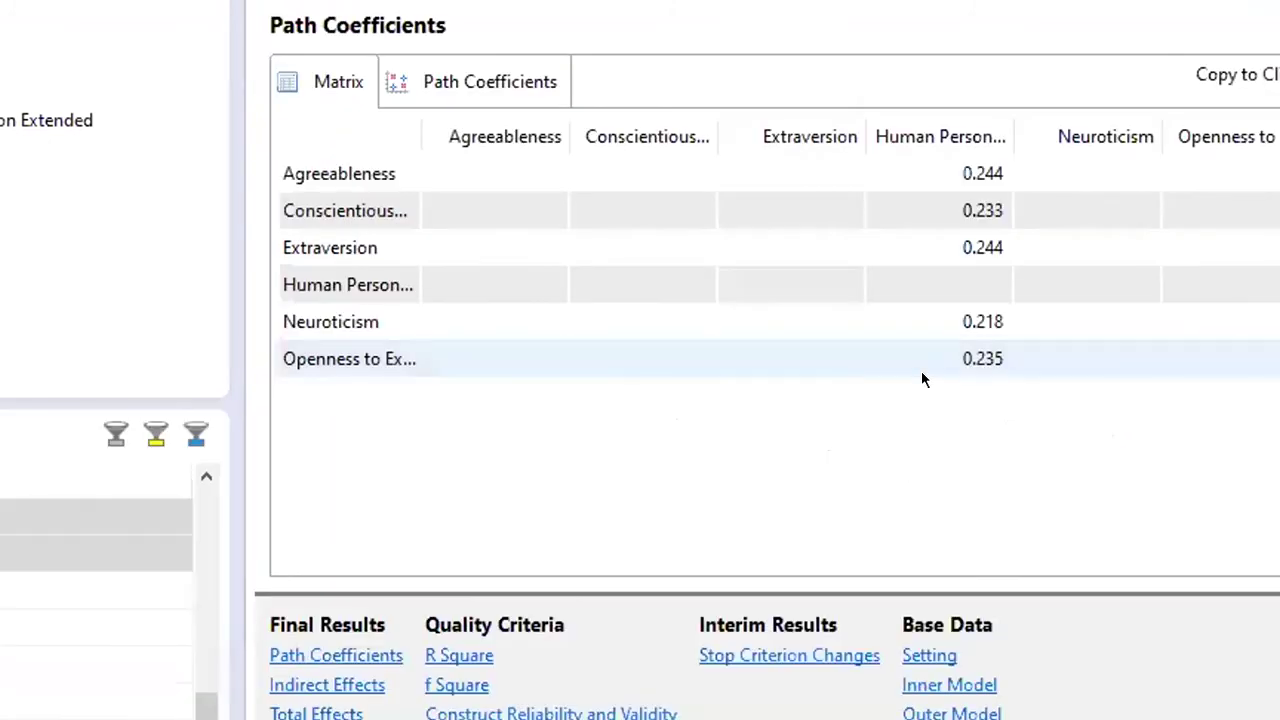
left_click(100, 480)
left_click(96, 515)
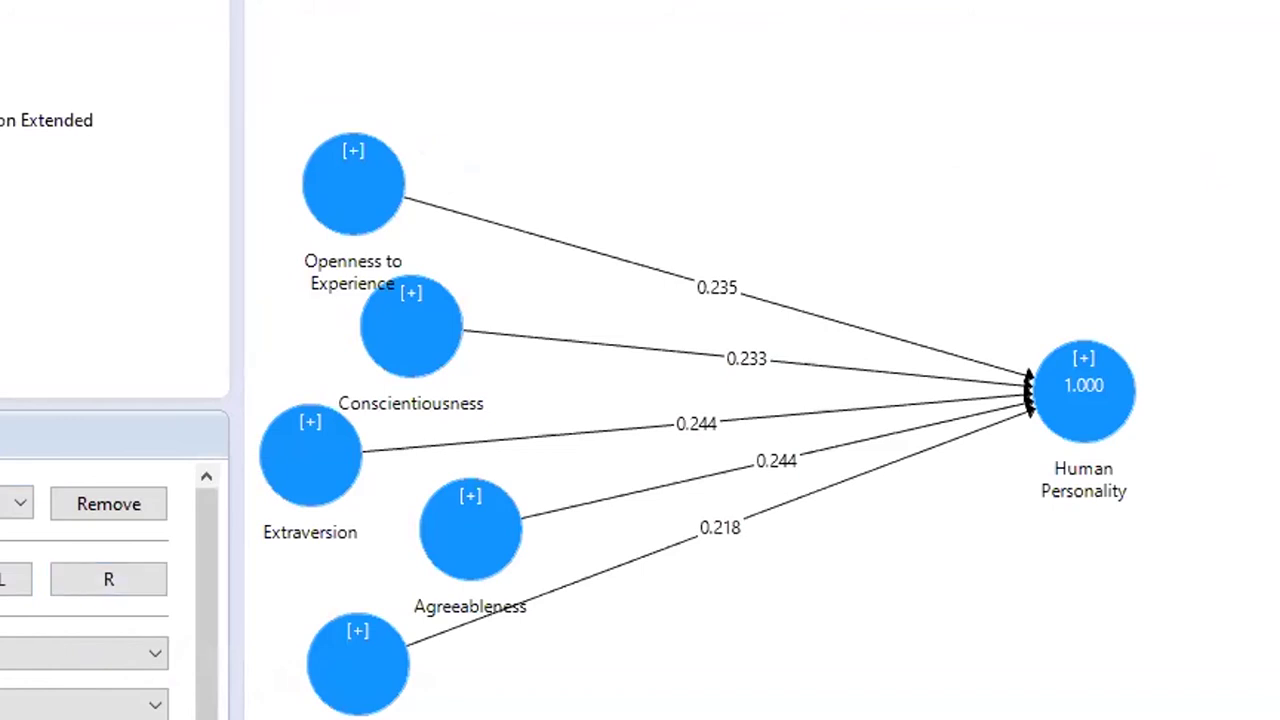
left_click(158, 570)
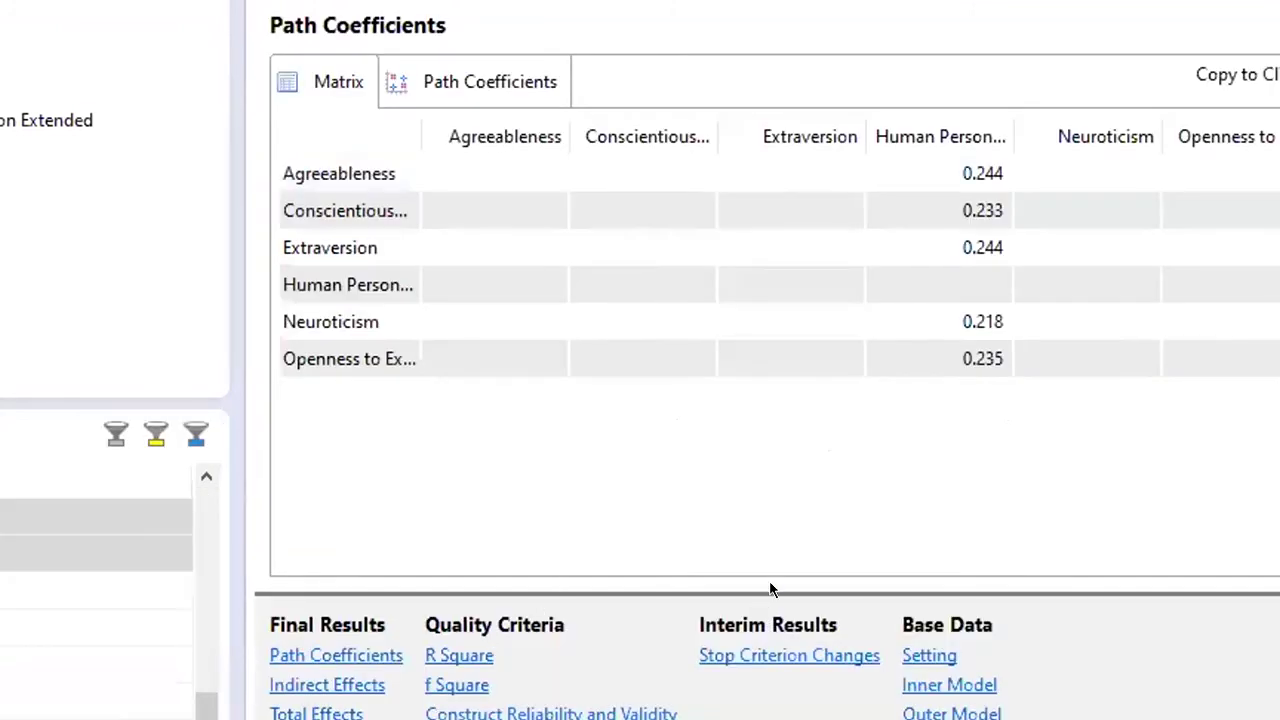
left_click_drag(763, 577, 730, 441)
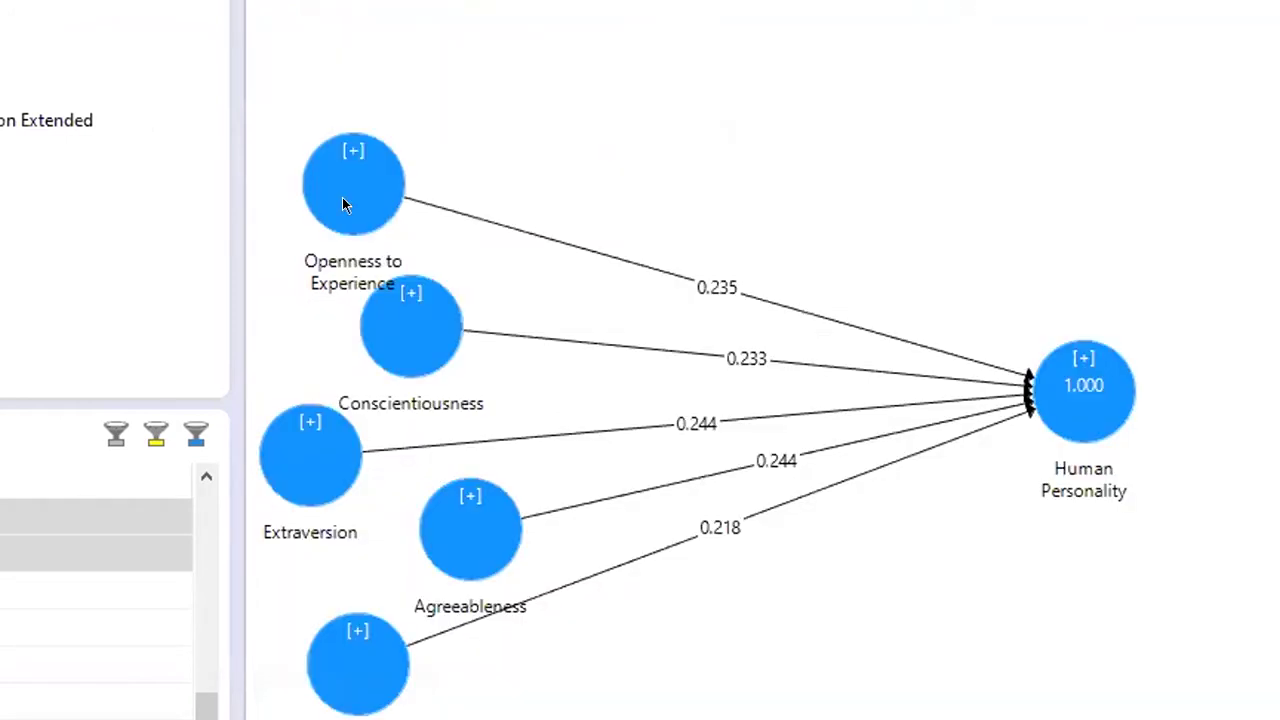
Step: Show the indicators of Openness to Experience and move the construct inward until all its outer weights are readable
left_click(342, 197)
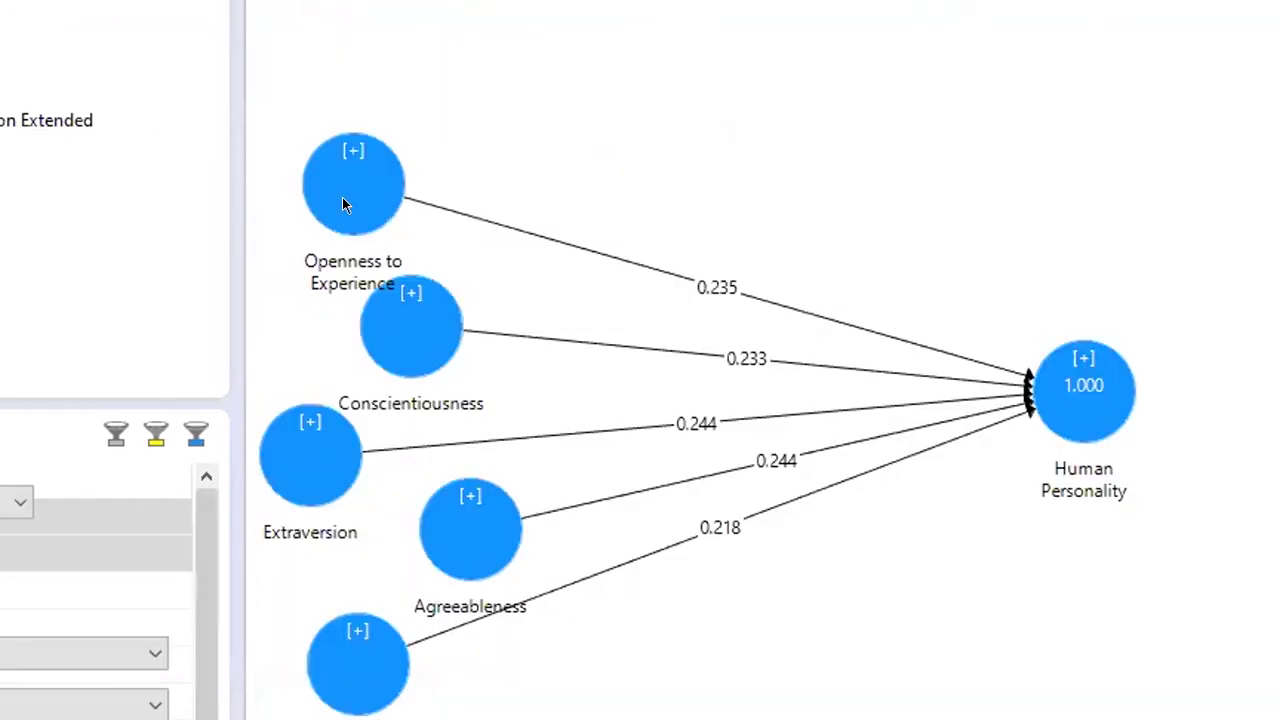
right_click(342, 197)
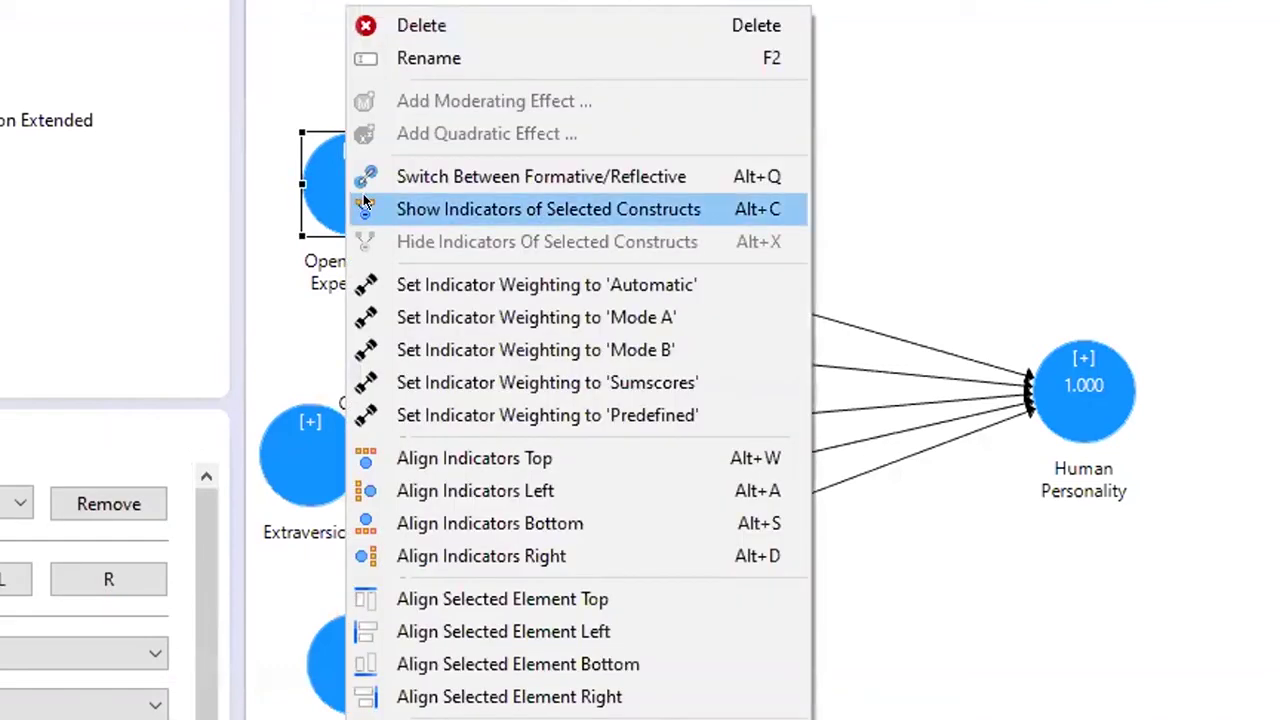
left_click(413, 193)
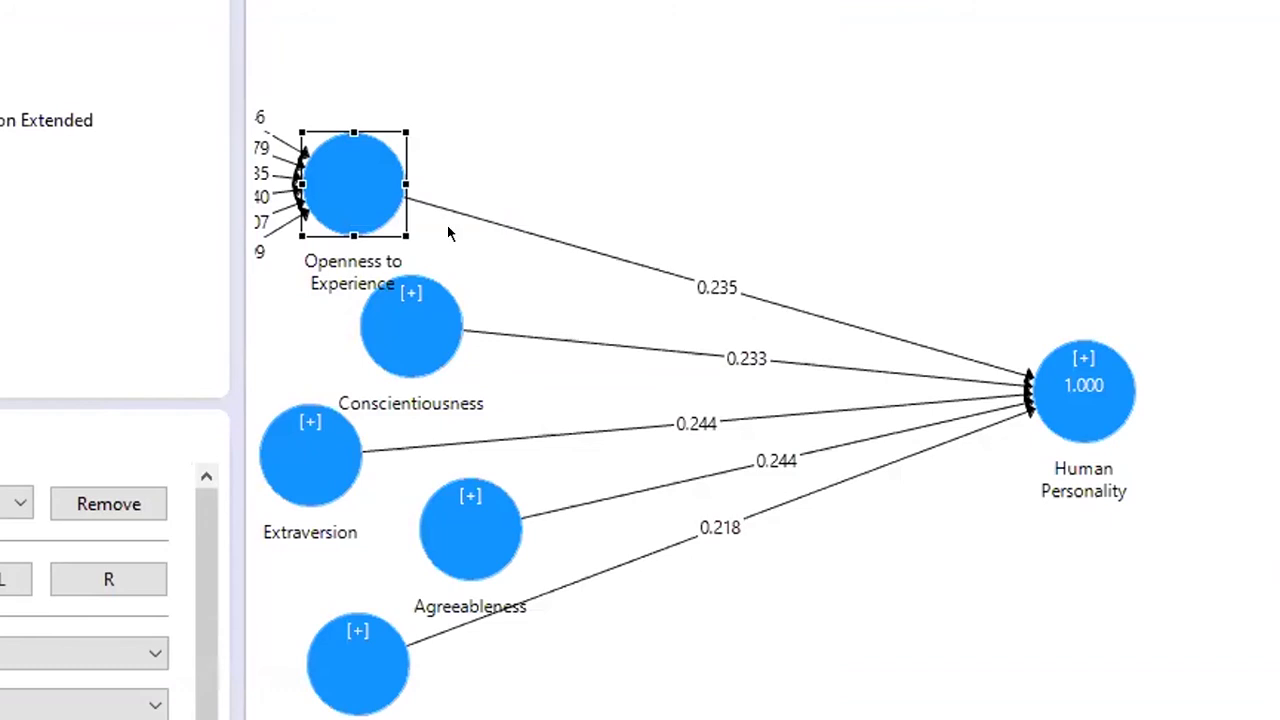
left_click_drag(366, 189, 560, 182)
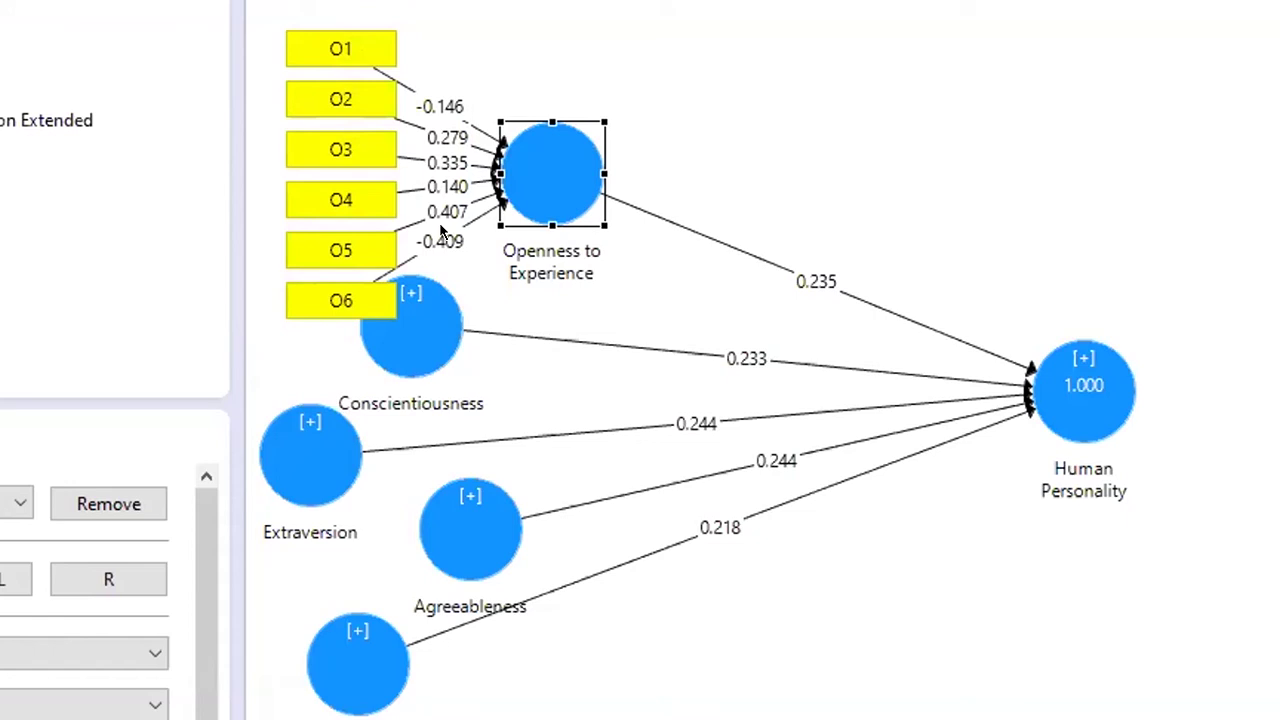
Step: Hide the indicators of the Openness to Experience construct
right_click(538, 177)
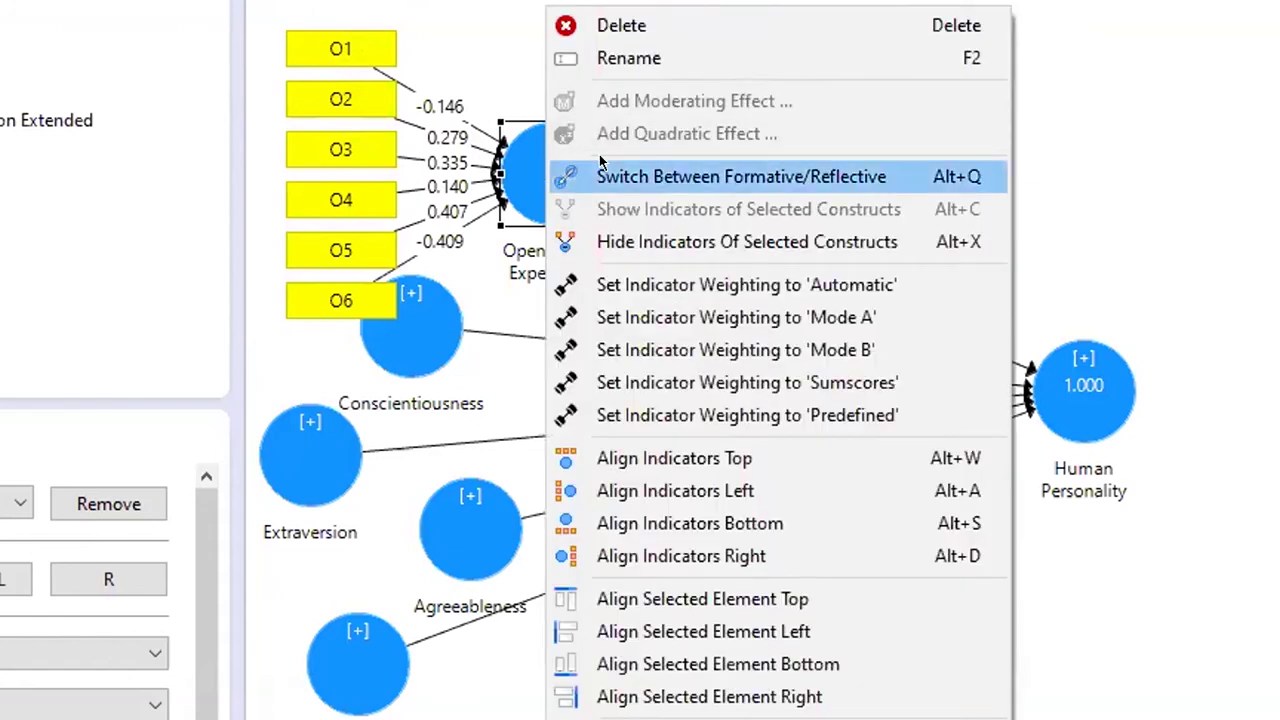
left_click(614, 241)
left_click_drag(487, 162, 470, 162)
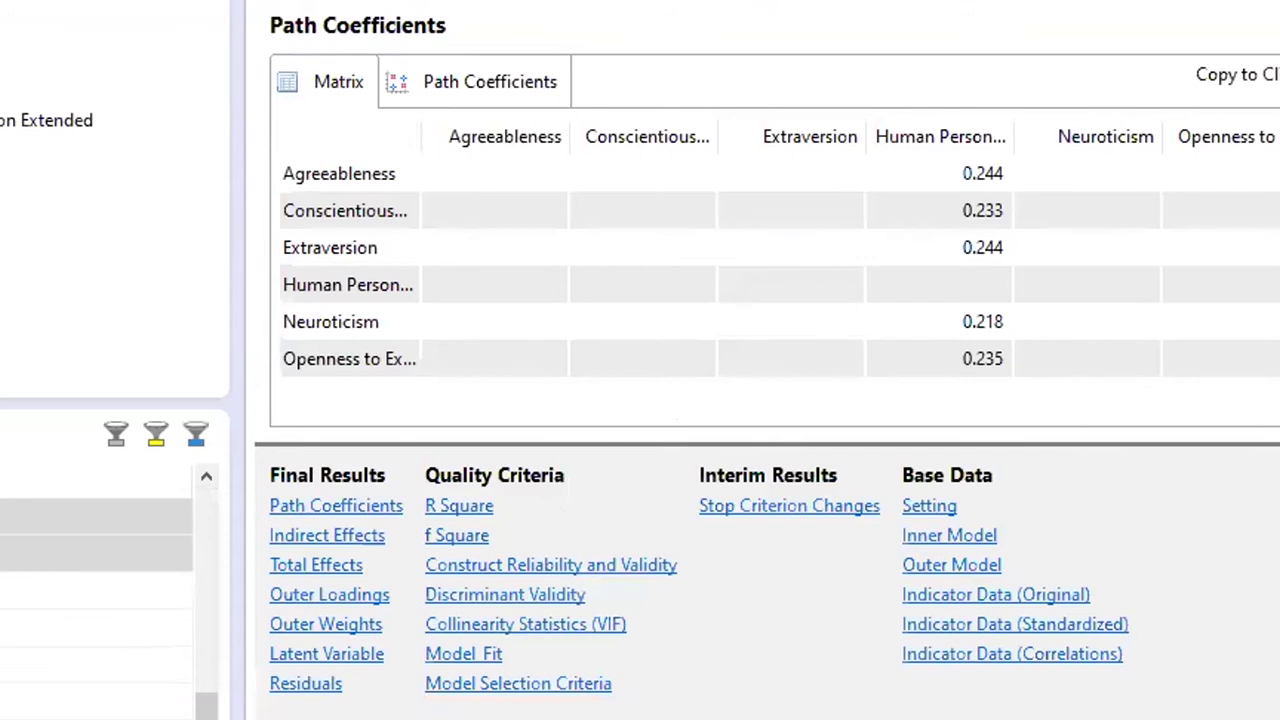
Step: Examine the outer VIF values in the Collinearity Statistics (VIF) report with the results table enlarged
left_click(511, 623)
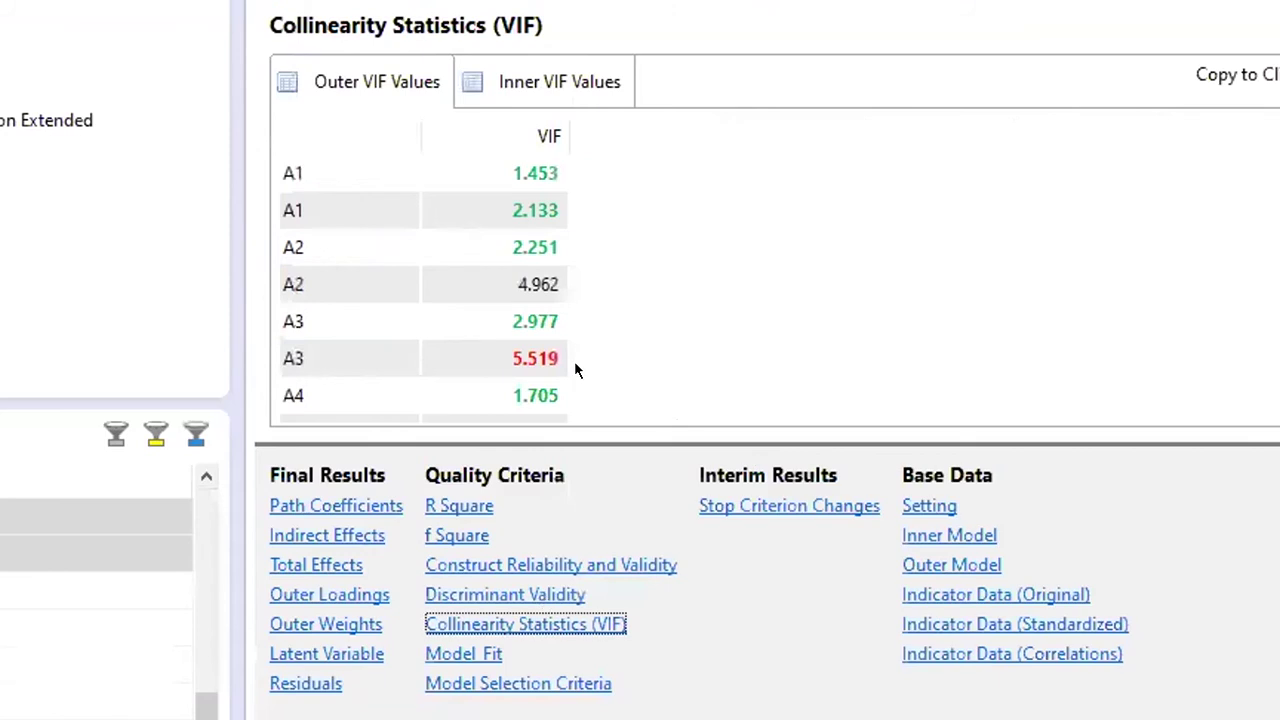
left_click_drag(766, 438, 767, 594)
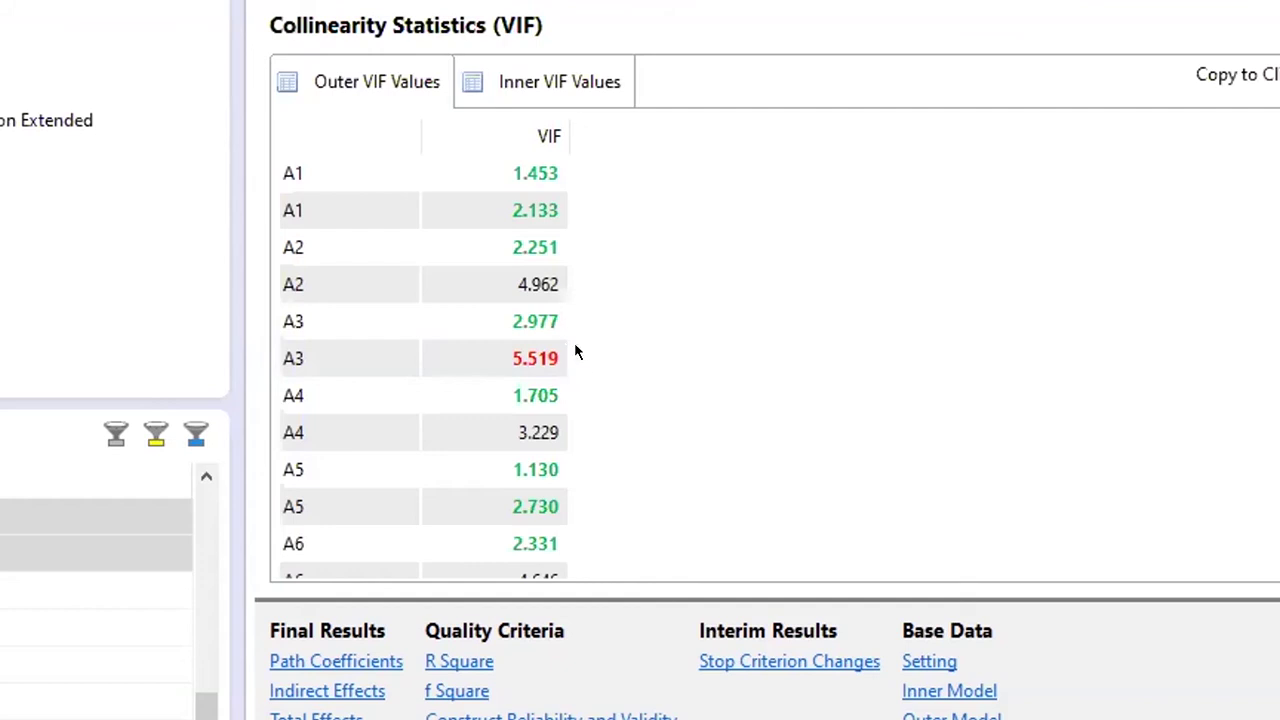
scroll(580, 357, "down", 5)
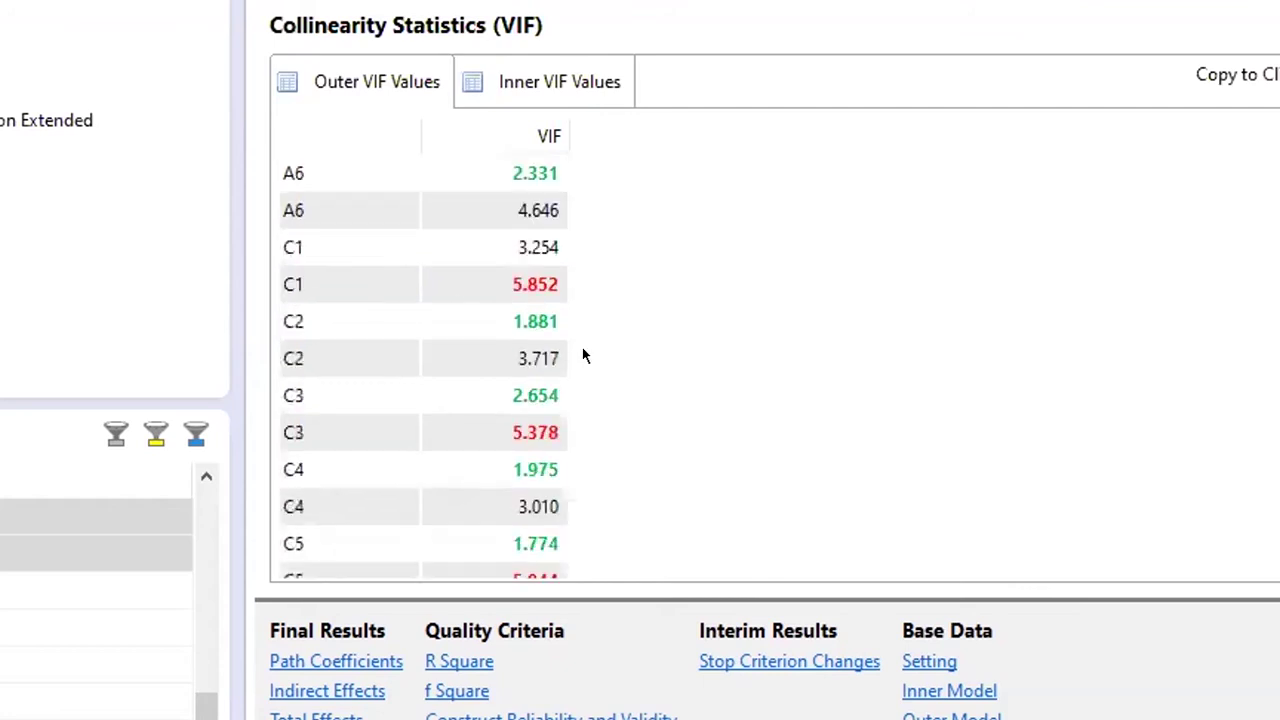
scroll(585, 356, "down", 10)
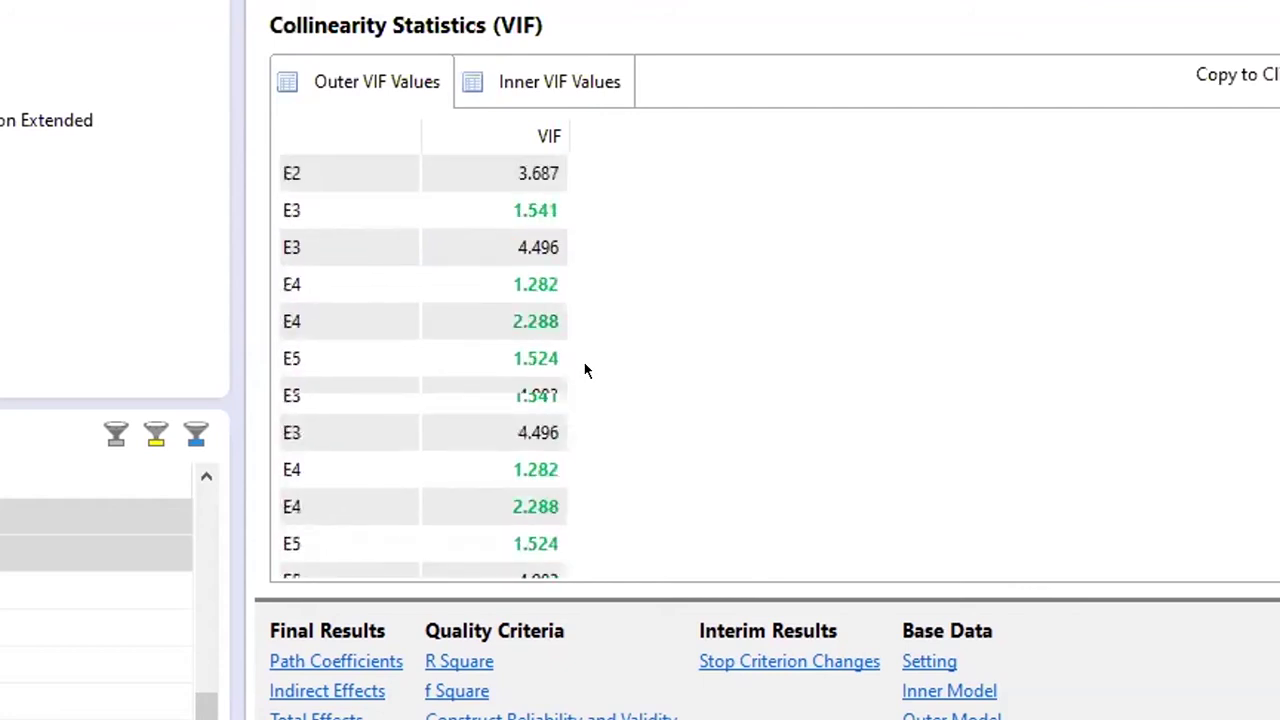
scroll(586, 352, "up", 8)
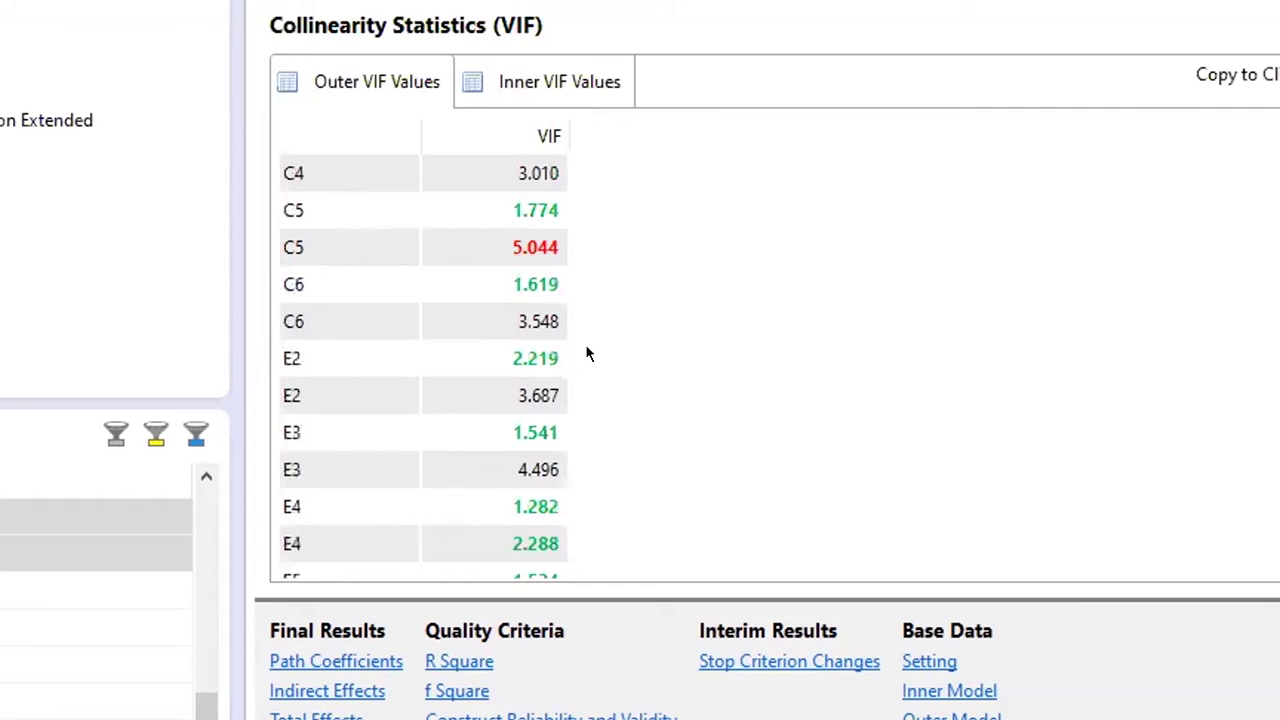
scroll(585, 354, "up", 6)
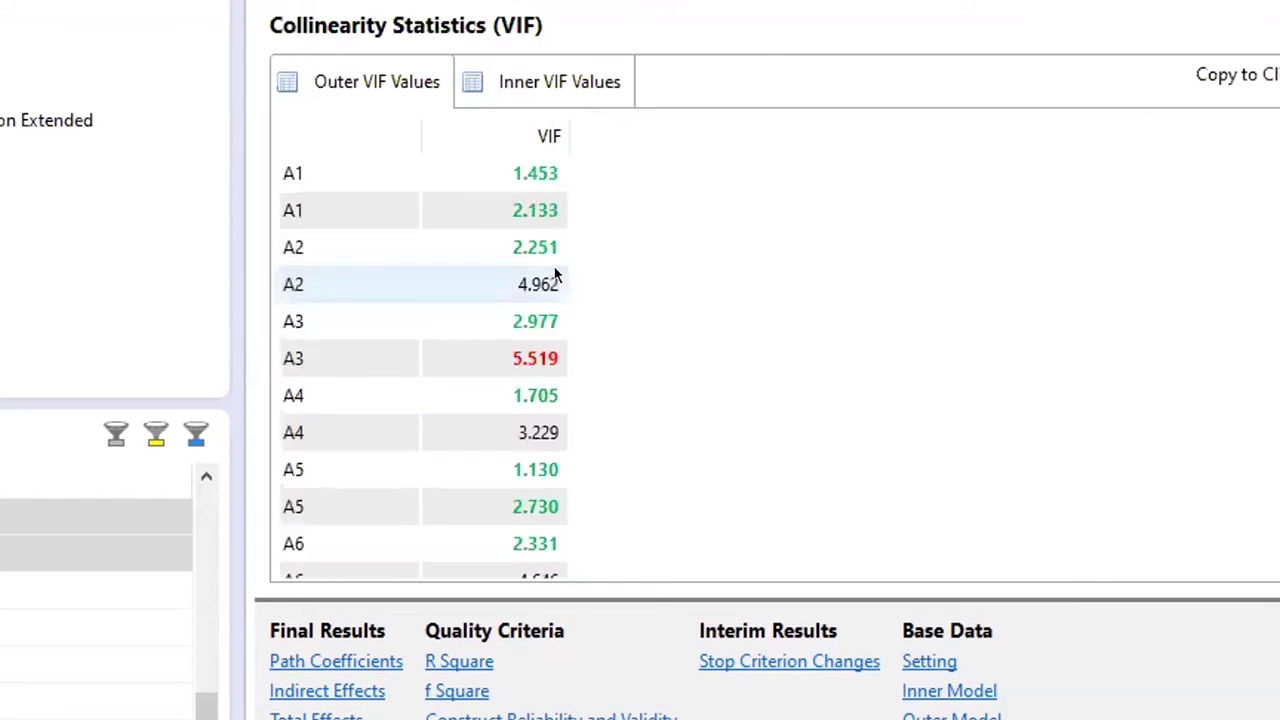
scroll(606, 334, "down", 5)
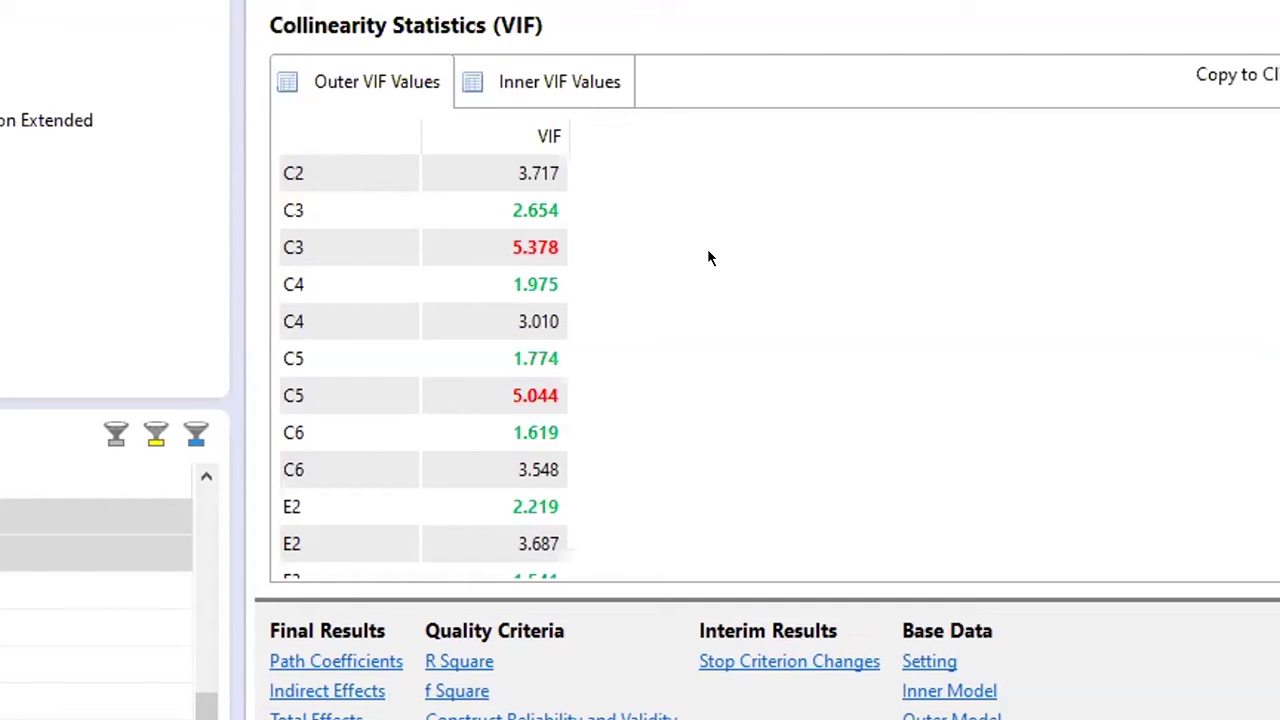
scroll(552, 251, "up", 3)
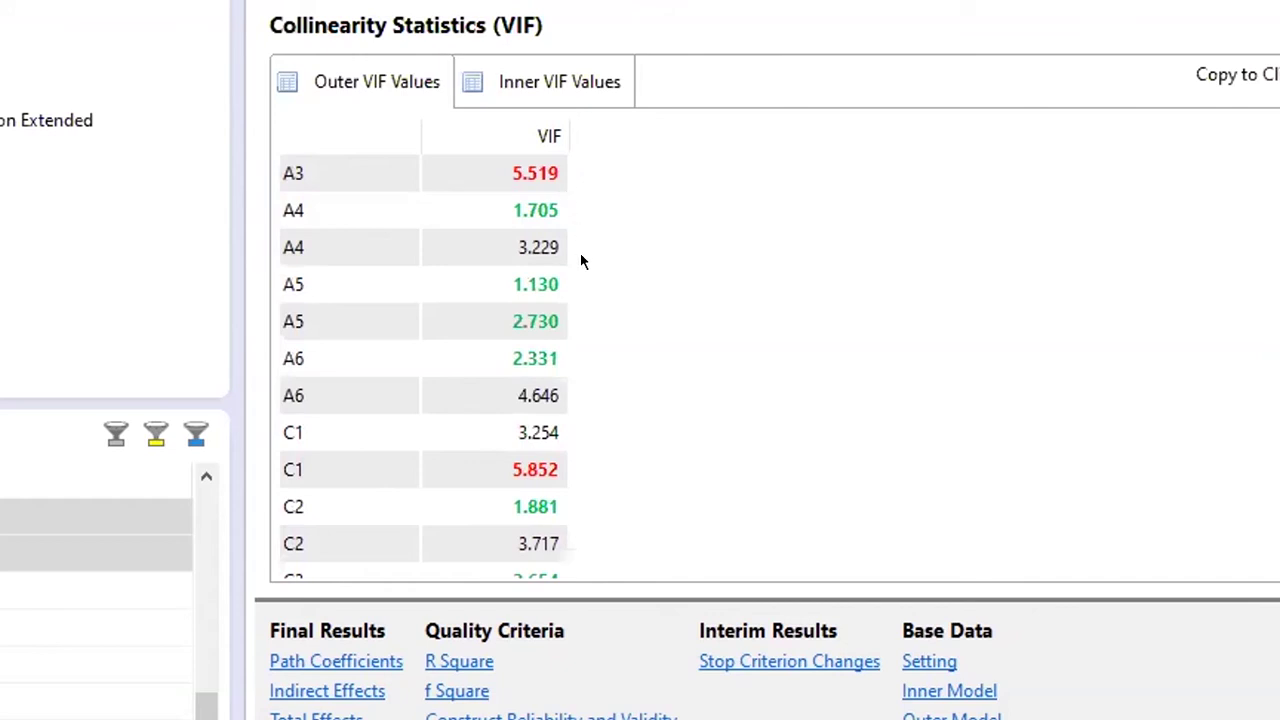
Step: View the Outer Weights matrix and sort it by the Agreeableness column with the highest weights first
scroll(582, 261, "down", 2)
scroll(584, 260, "down", 2)
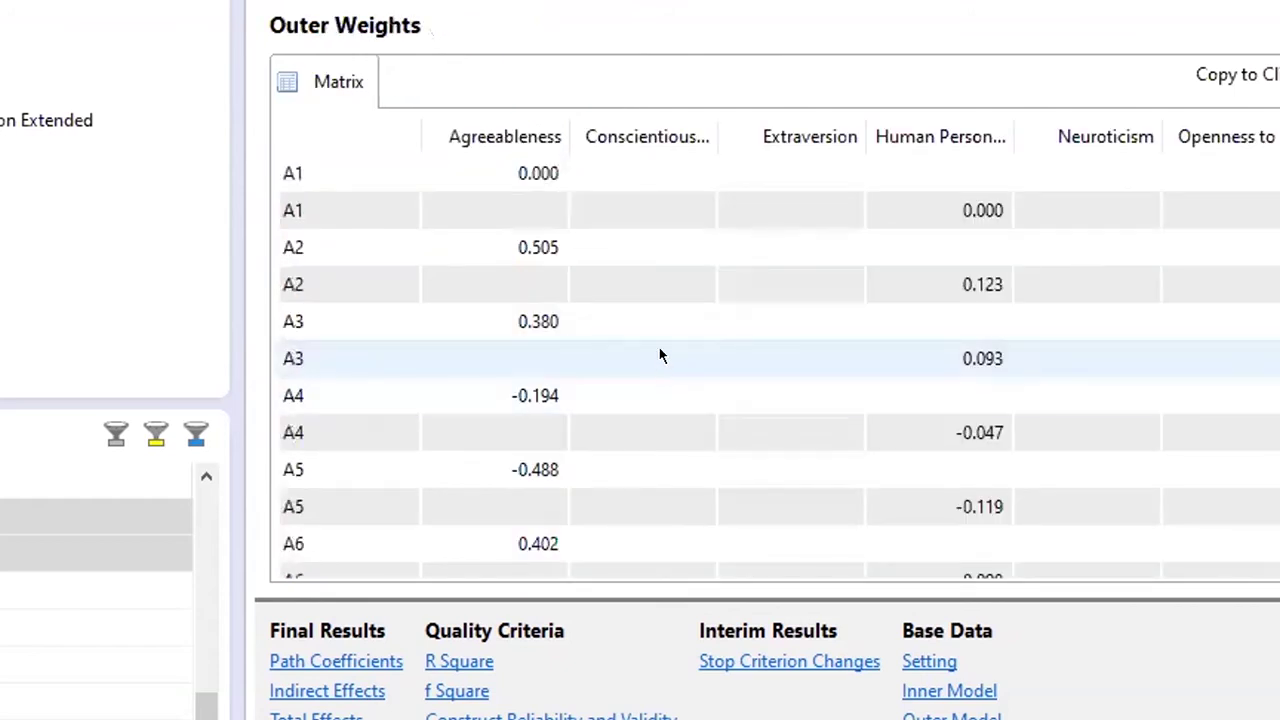
left_click(497, 137)
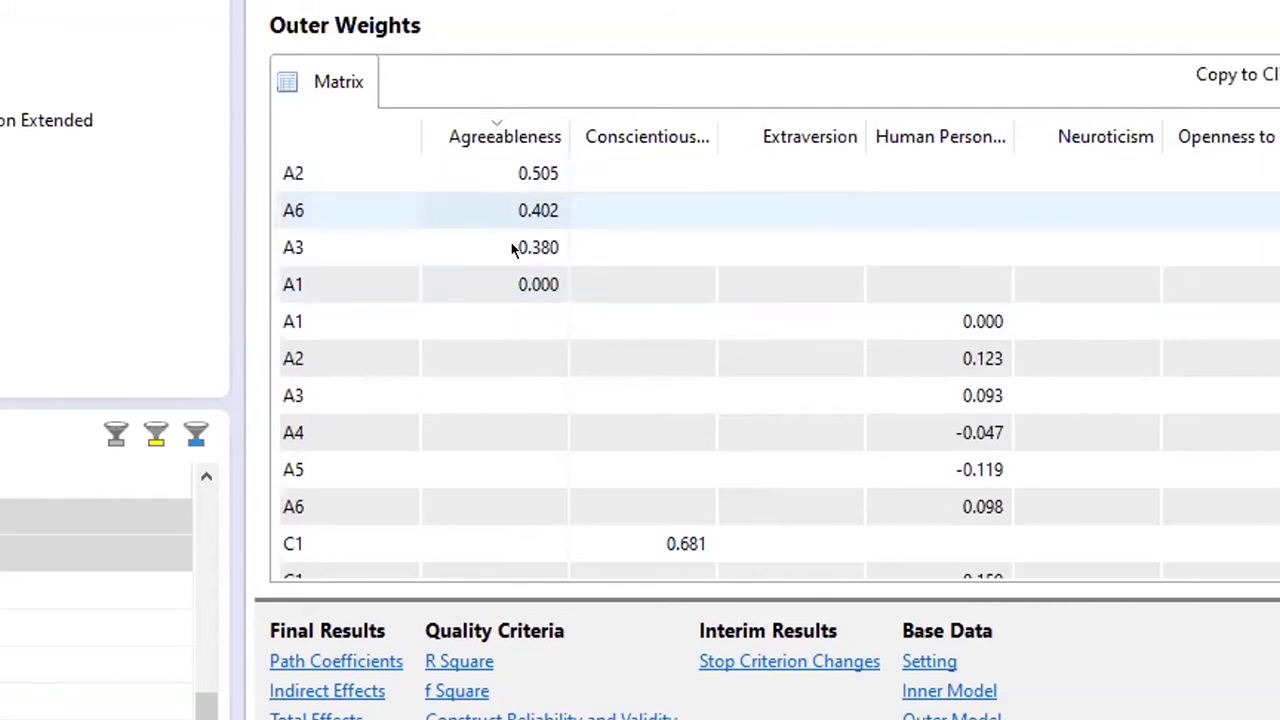
Step: Examine the Agreeableness outer weights and sort the matrix in turn by Conscientiousness, Extraversion, Neuroticism and Openness to Experience, highest first
scroll(508, 250, "down", 12)
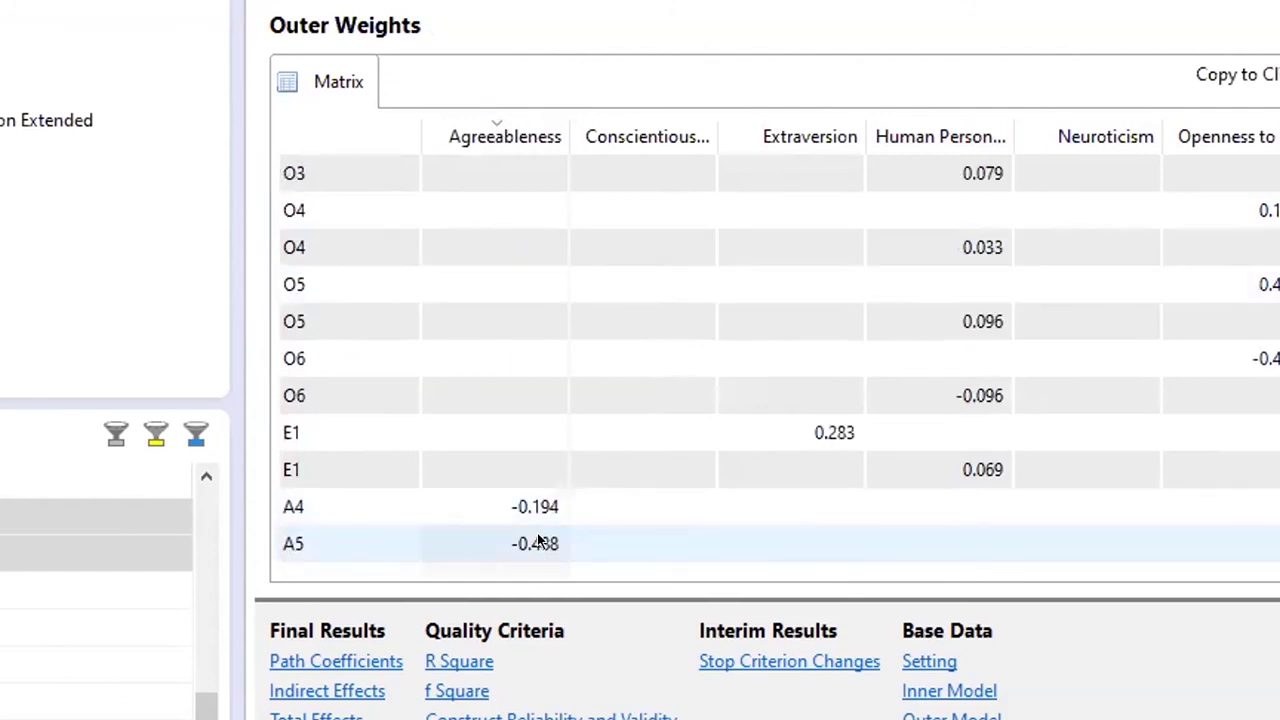
scroll(537, 514, "up", 12)
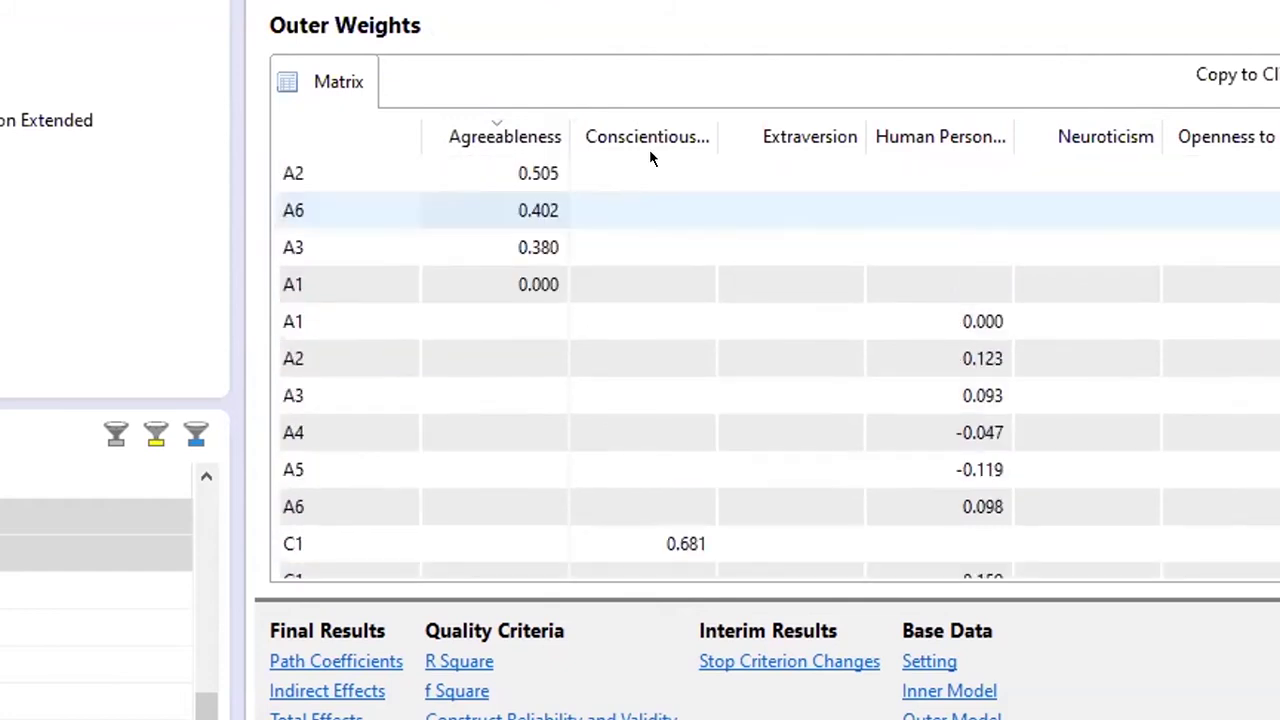
left_click(672, 150)
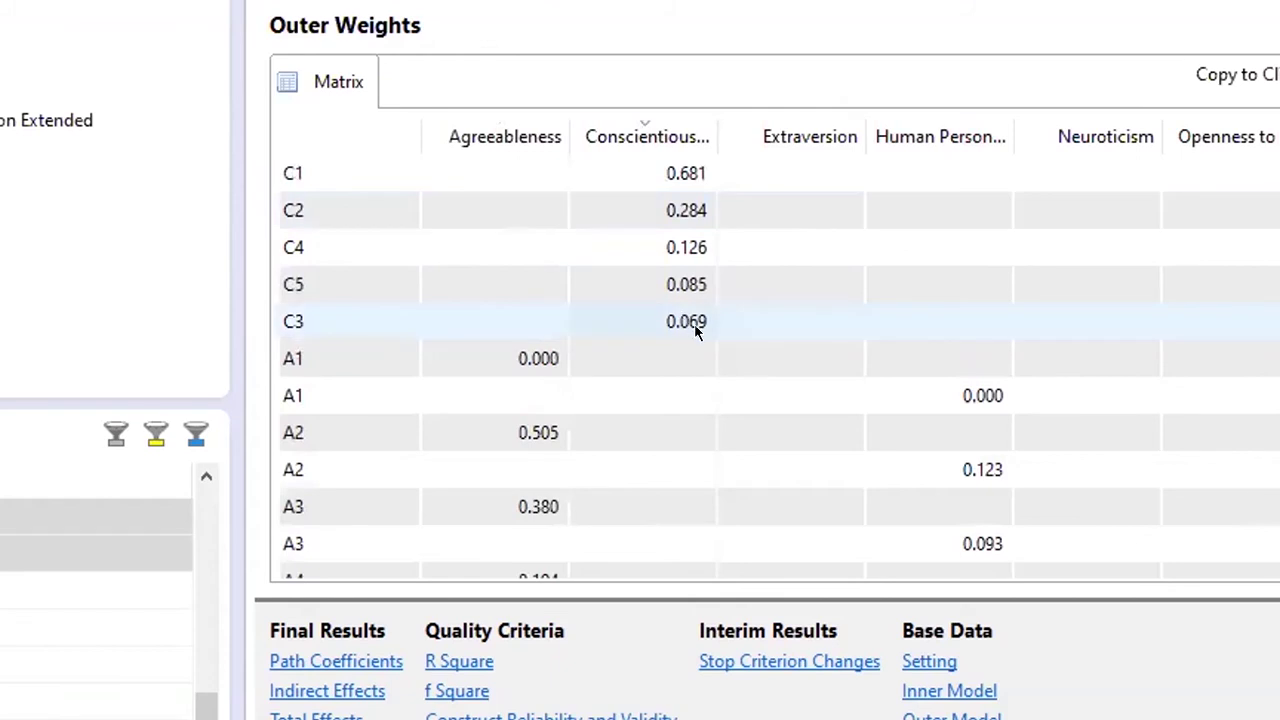
left_click(800, 136)
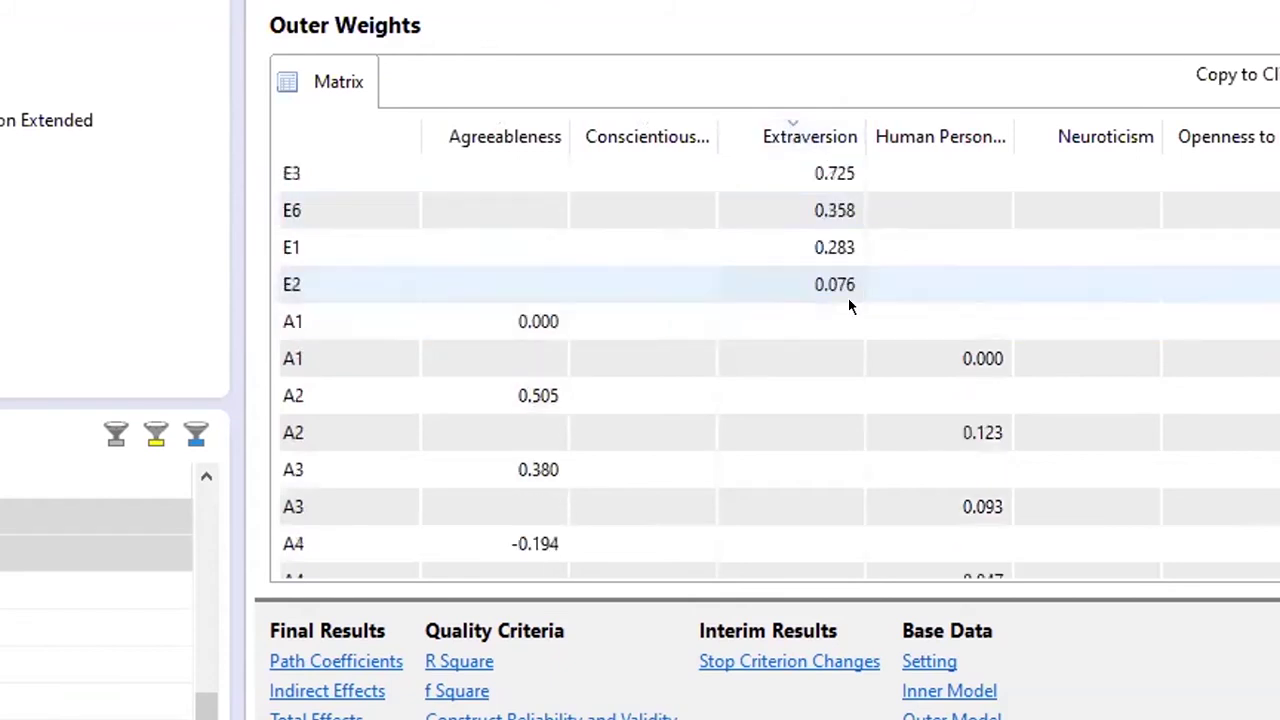
left_click(1086, 136)
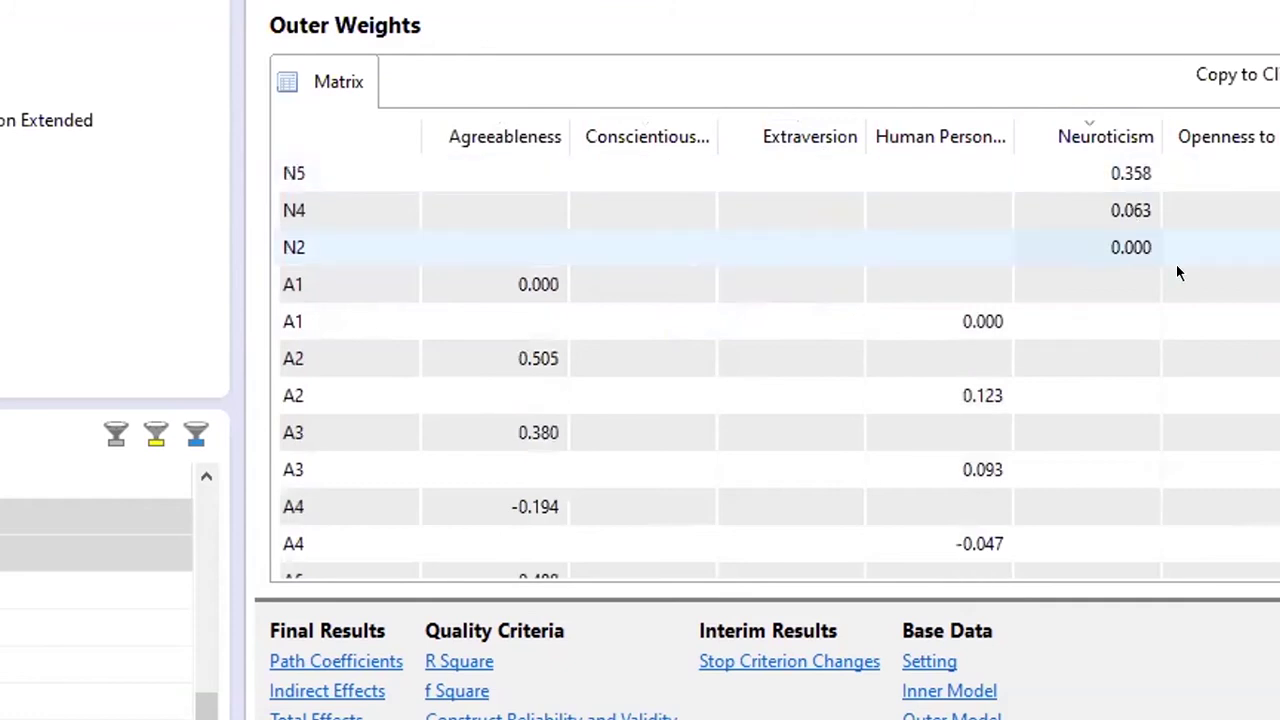
left_click(1222, 142)
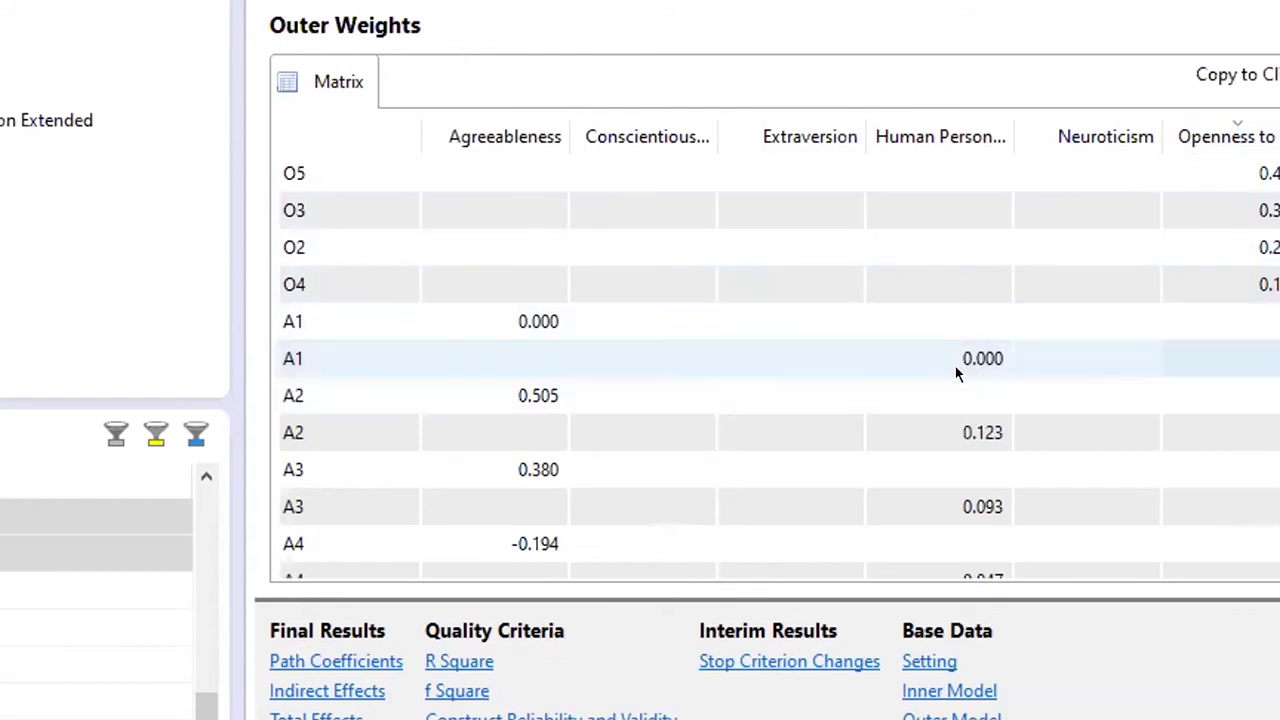
Step: Examine the outer weights in the Human Personality column across all indicators of the matrix
scroll(962, 374, "down", 10)
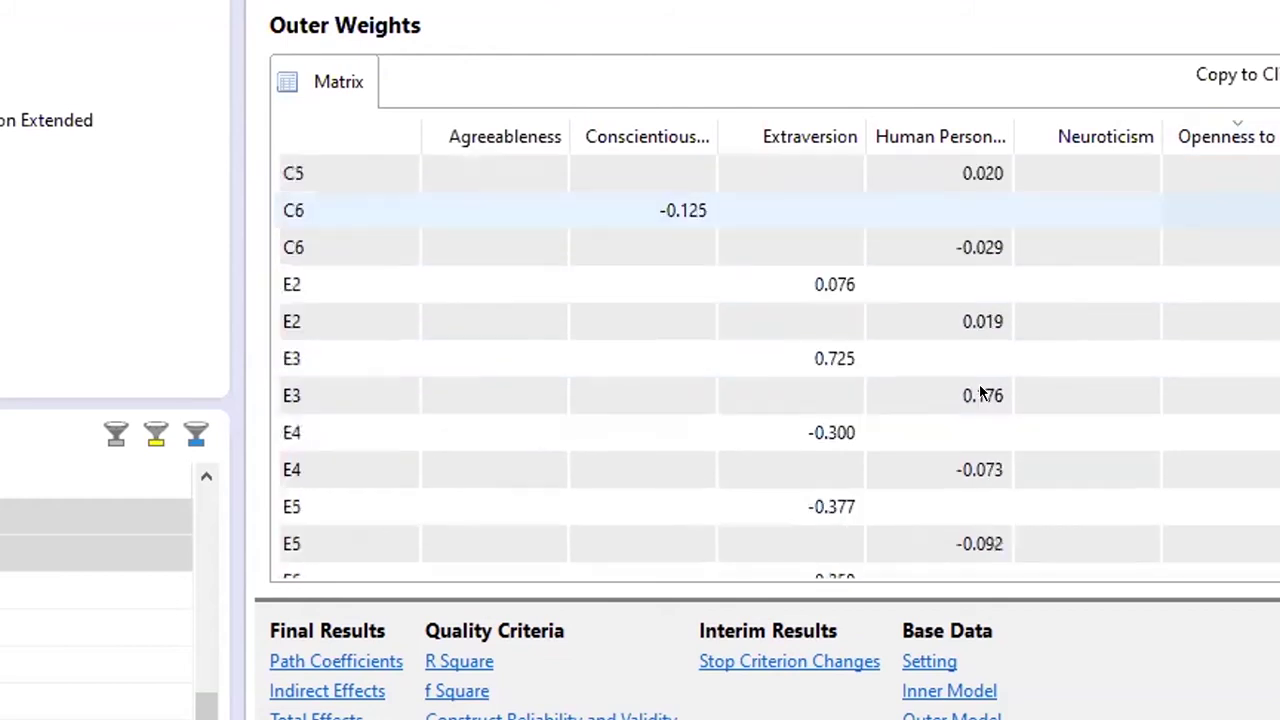
scroll(979, 395, "down", 5)
scroll(979, 395, "up", 10)
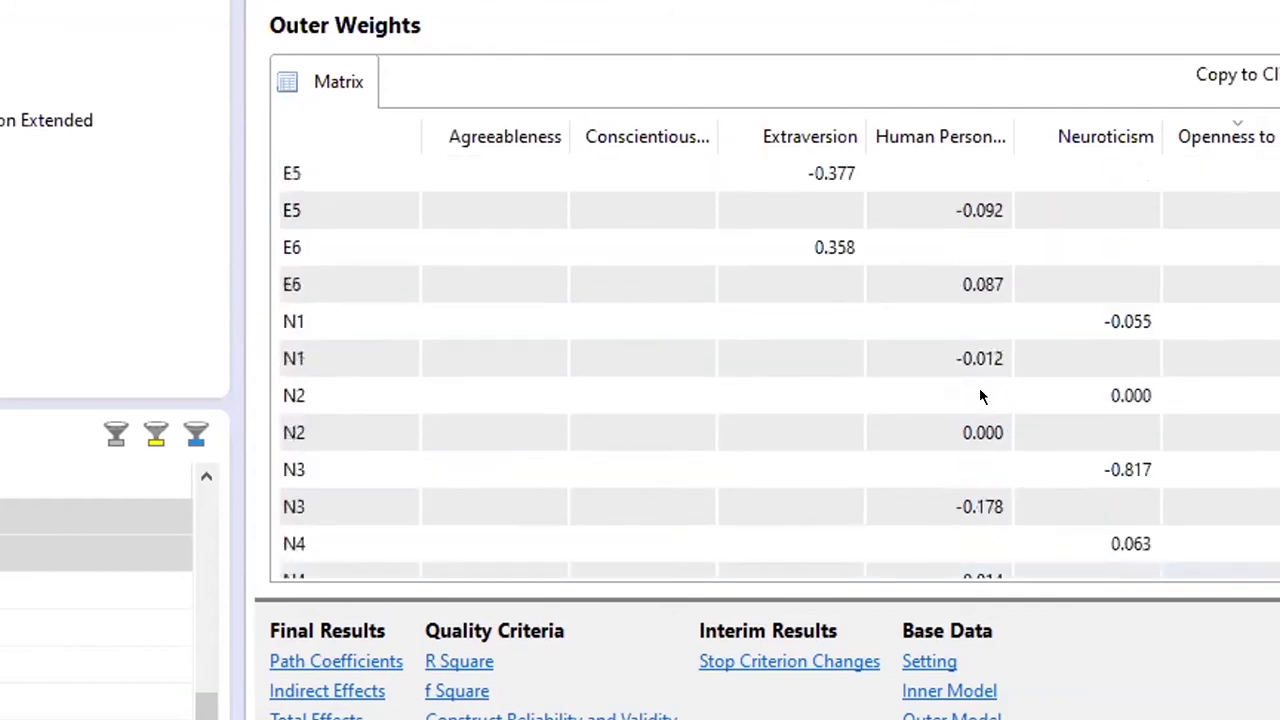
scroll(979, 395, "up", 5)
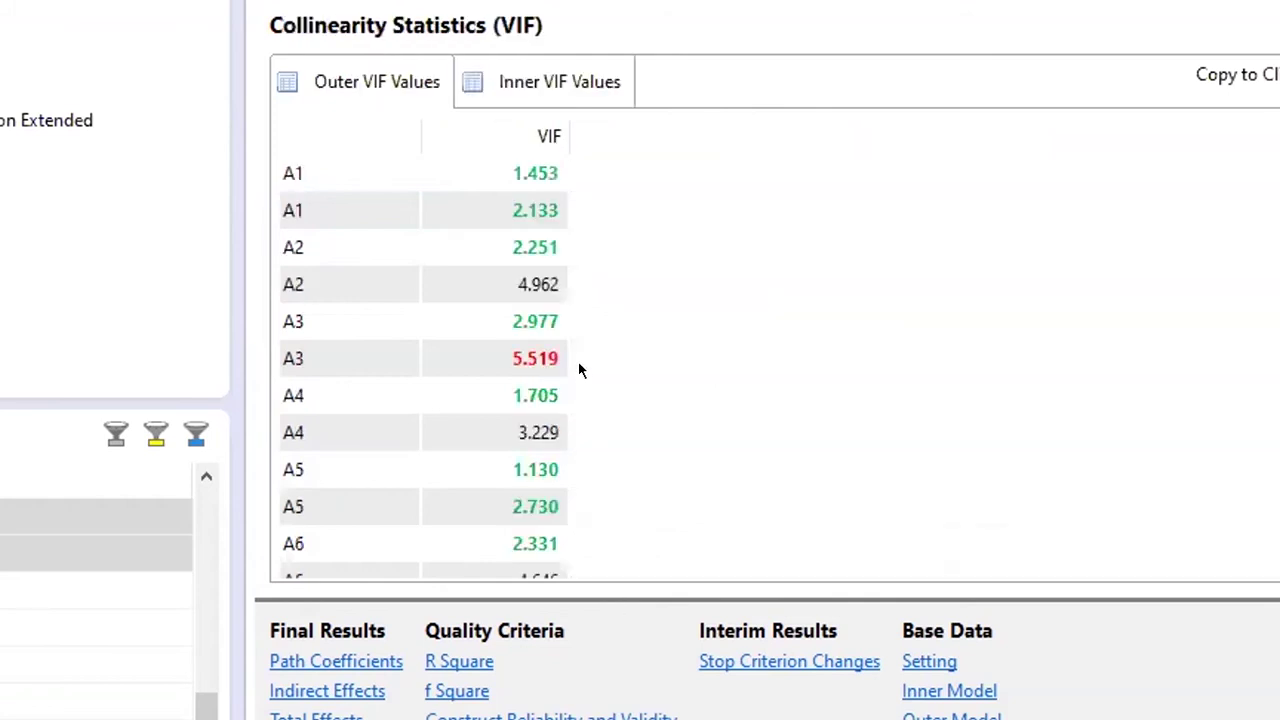
Step: Review the outer VIF values again and sort the Outer Weights matrix by Agreeableness, Conscientiousness and Extraversion in turn
scroll(578, 370, "down", 12)
scroll(603, 398, "up", 12)
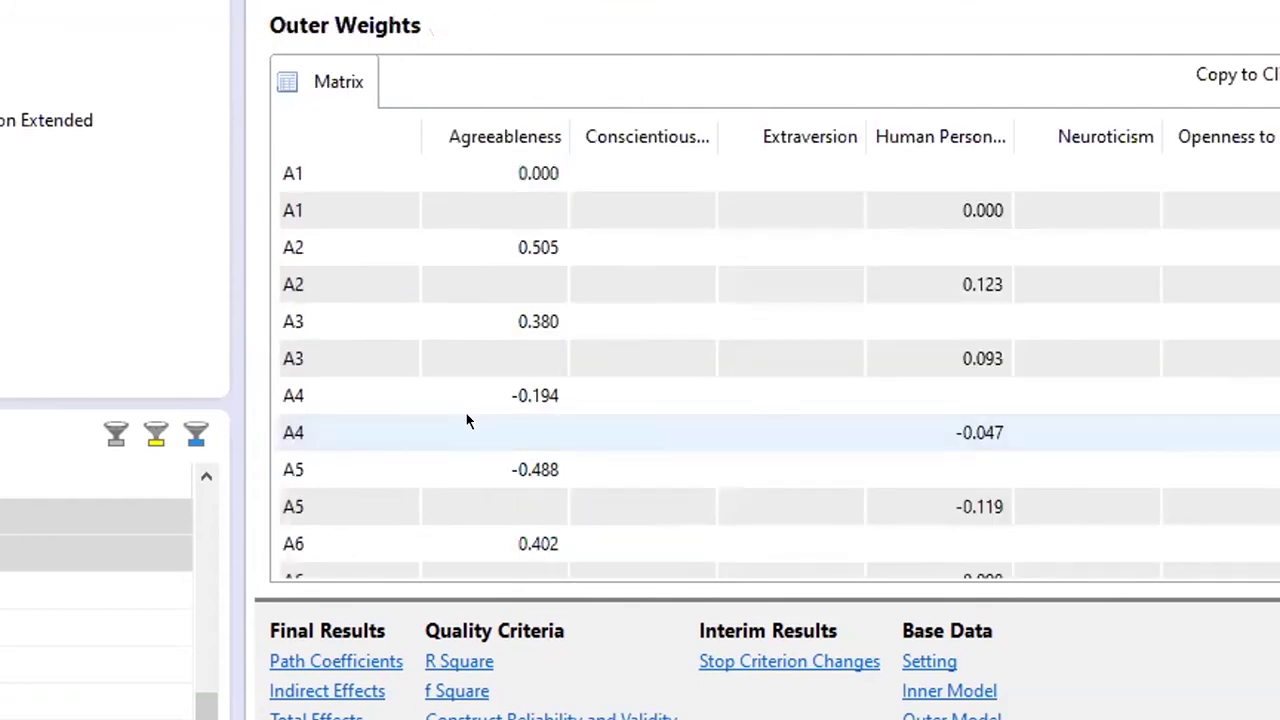
left_click(527, 137)
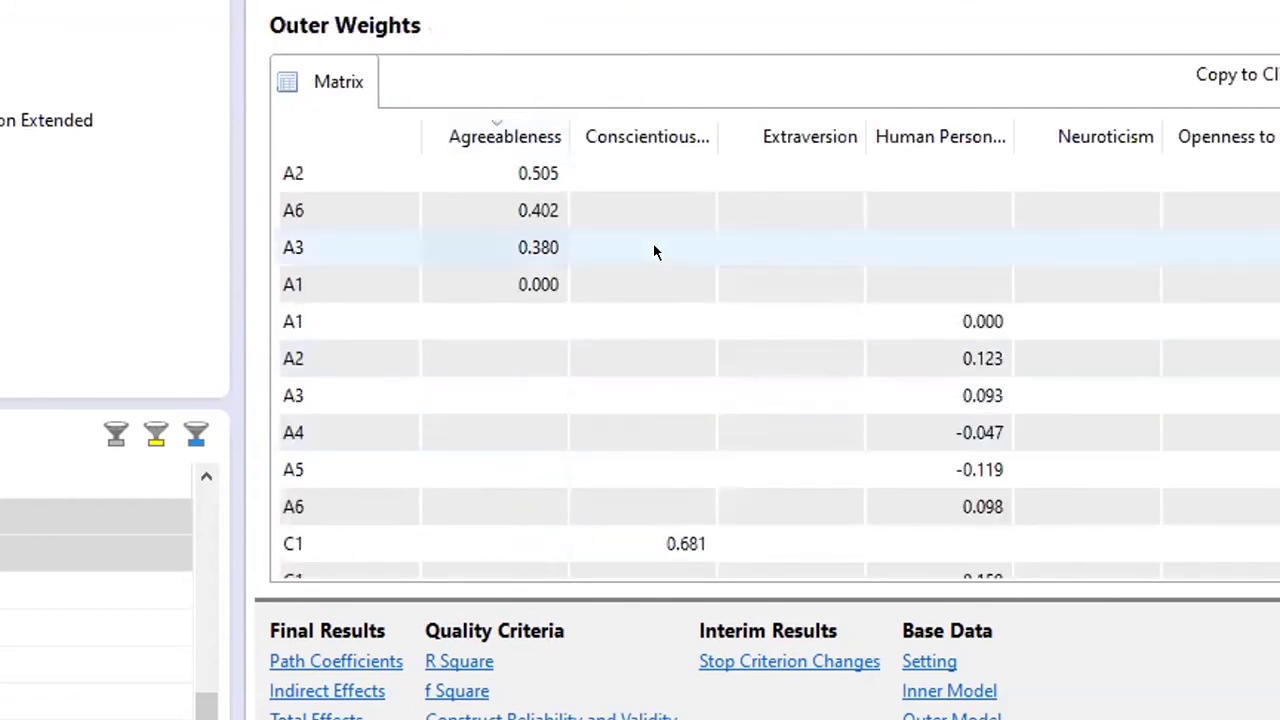
left_click(672, 136)
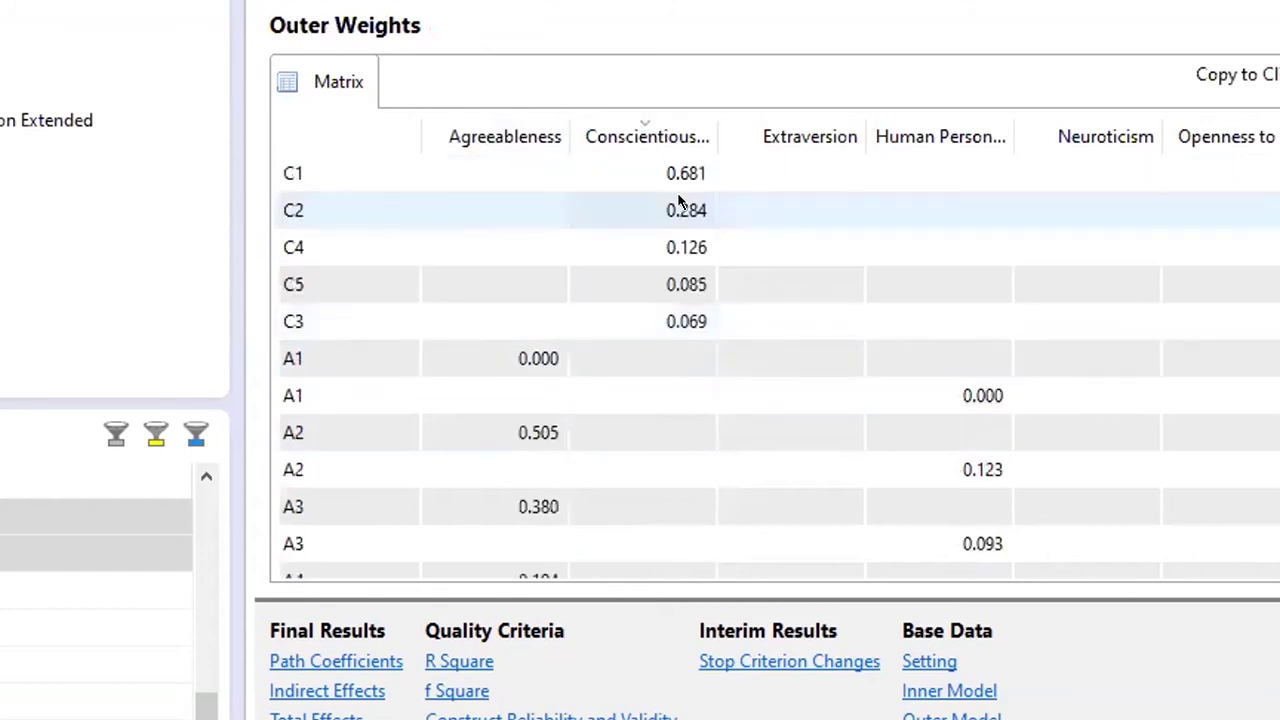
left_click(830, 137)
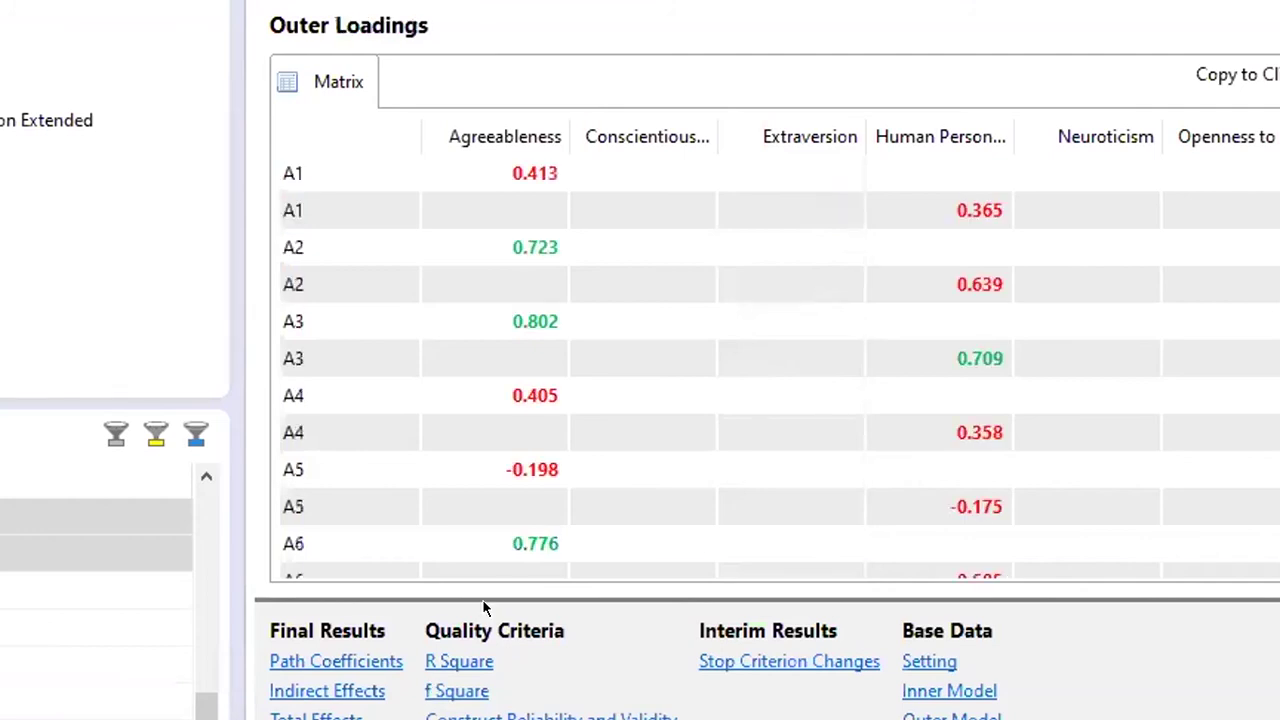
Step: Examine the Outer Loadings matrix sorted by Agreeableness with the highest loadings first
left_click(466, 130)
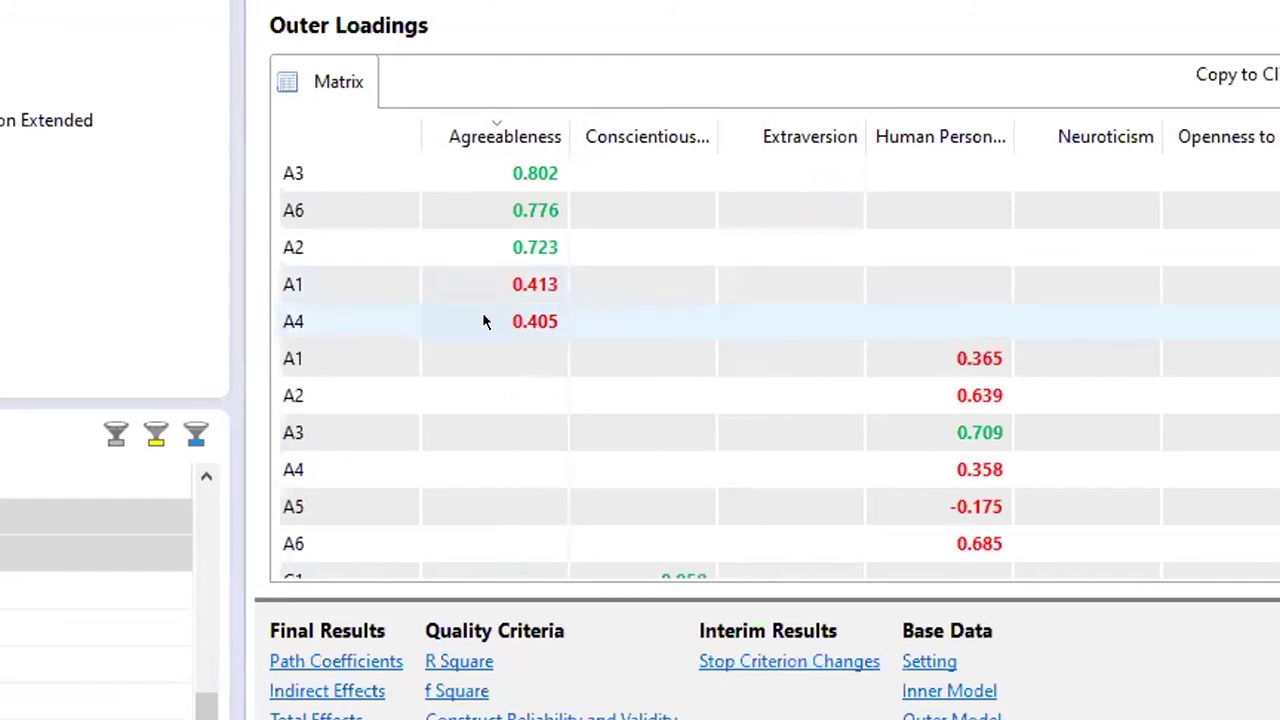
scroll(484, 334, "down", 15)
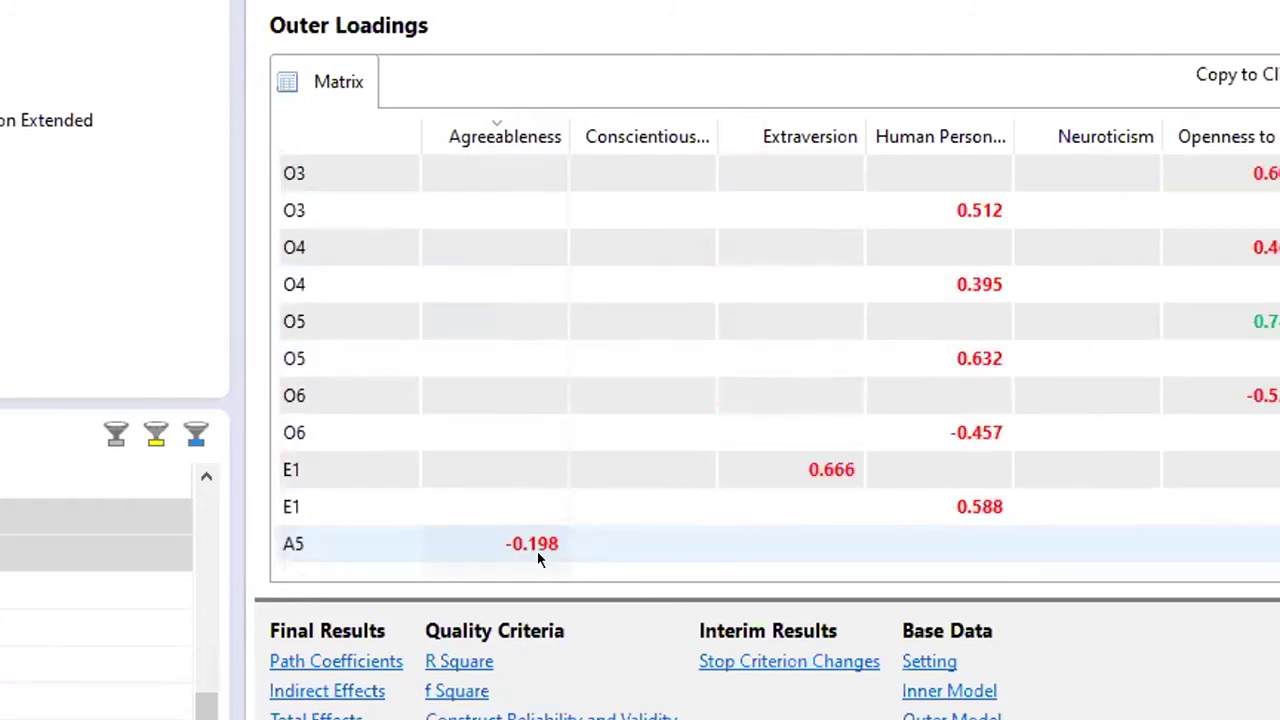
scroll(537, 551, "up", 10)
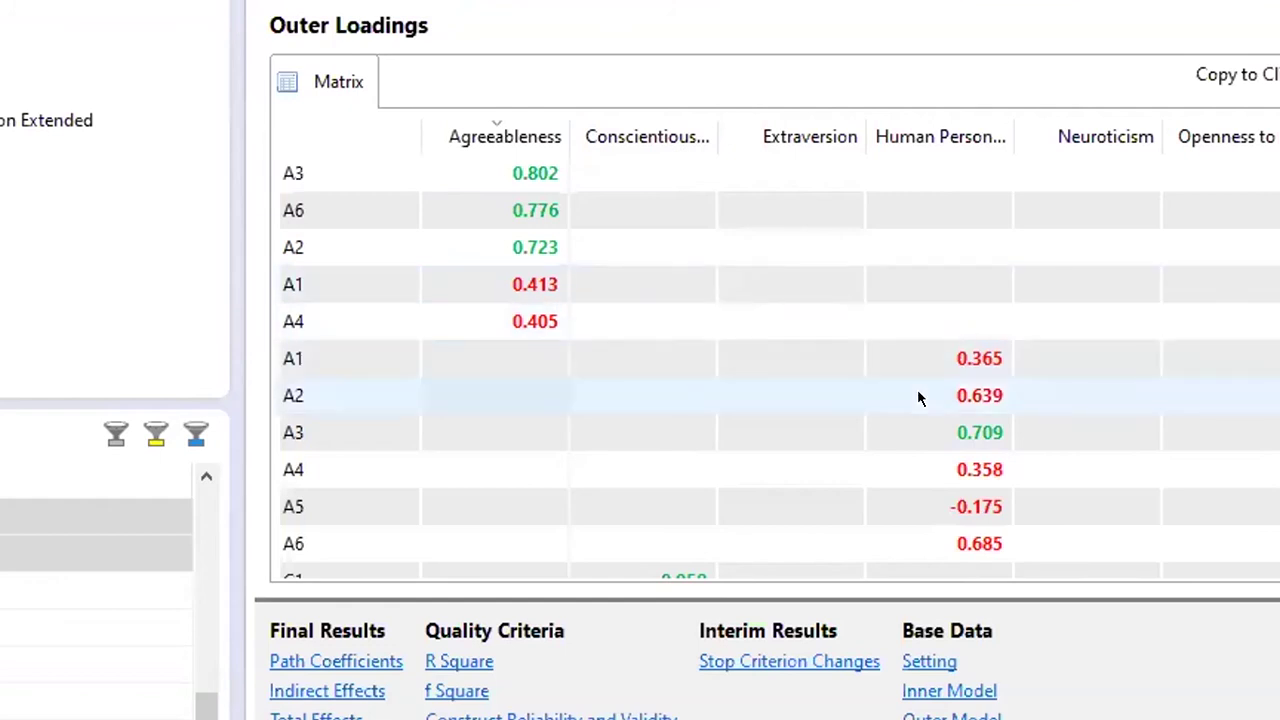
scroll(921, 430, "down", 3)
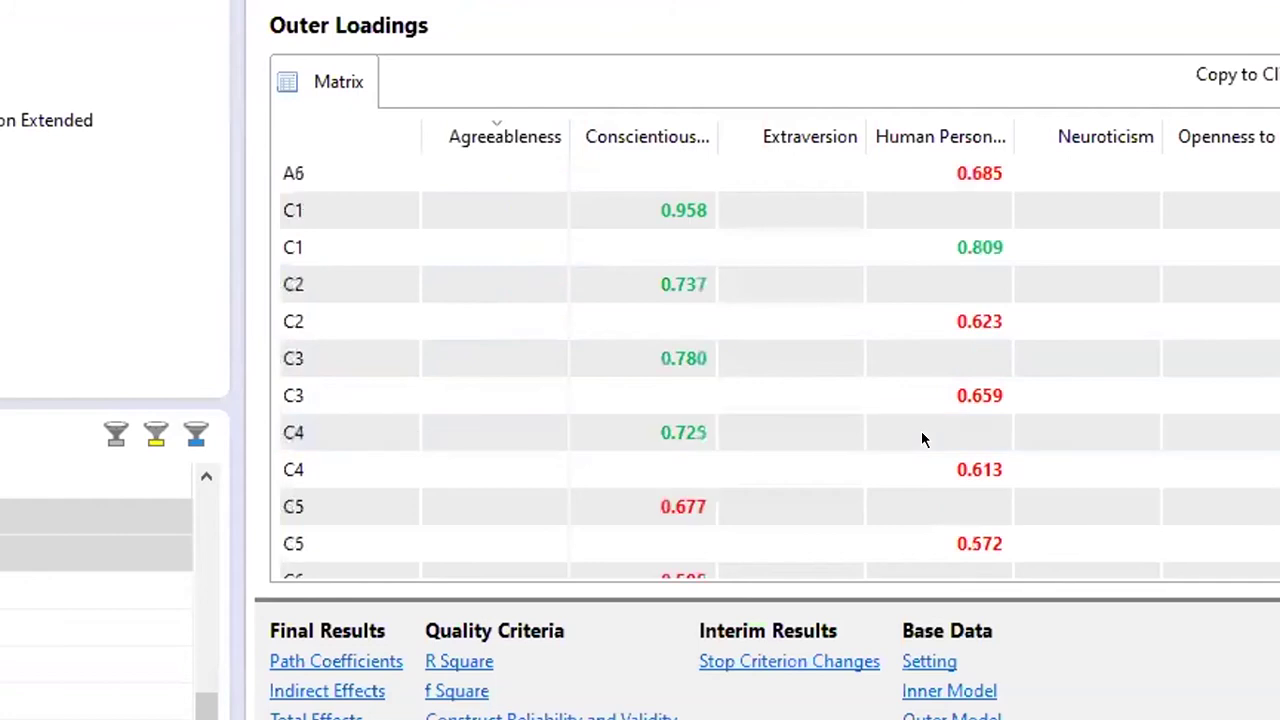
scroll(921, 432, "up", 3)
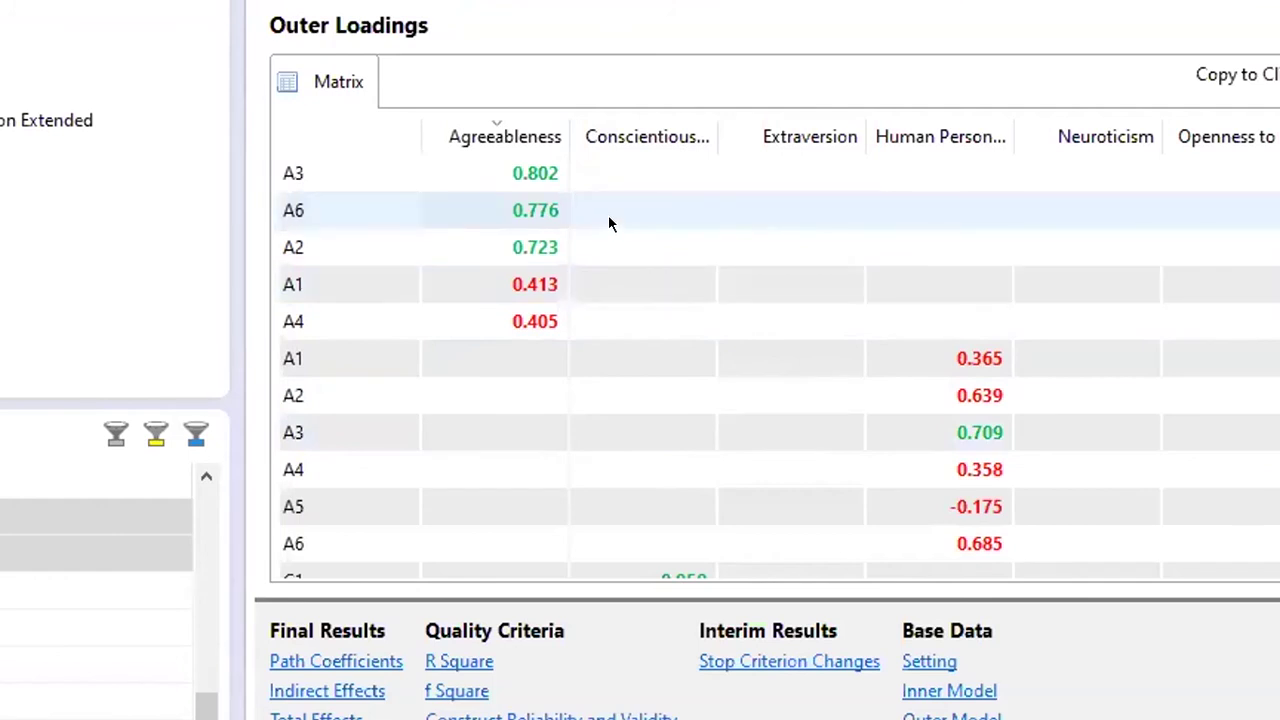
left_click(560, 718)
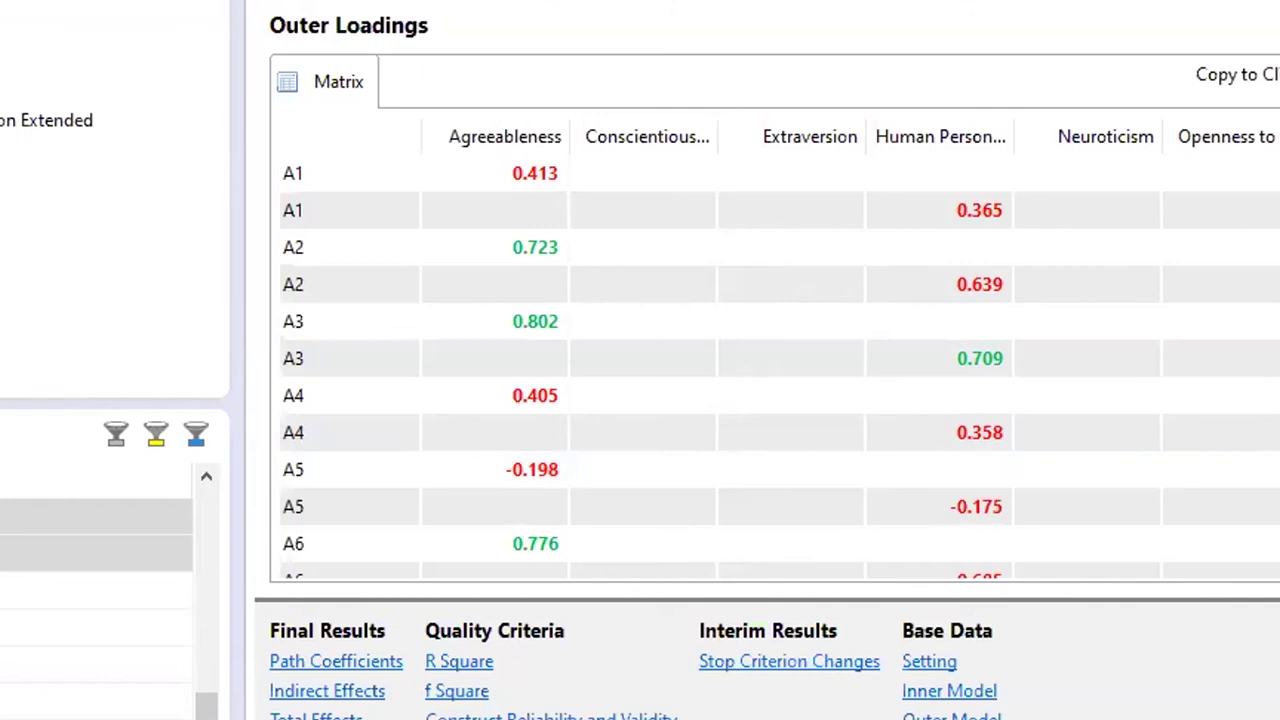
Step: Switch to the PLS-SEM book PDF, maximize its window and hide the tools pane to view the collinearity assessment flowchart
key("alt+Tab")
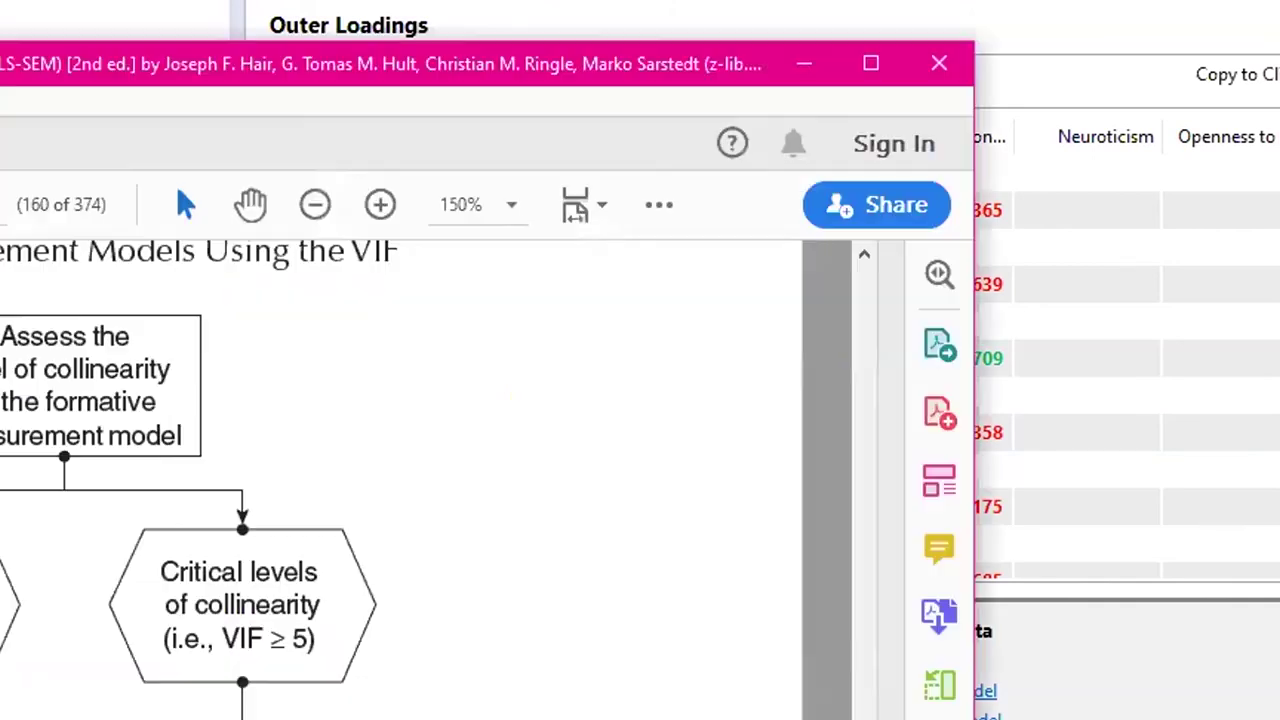
left_click(871, 63)
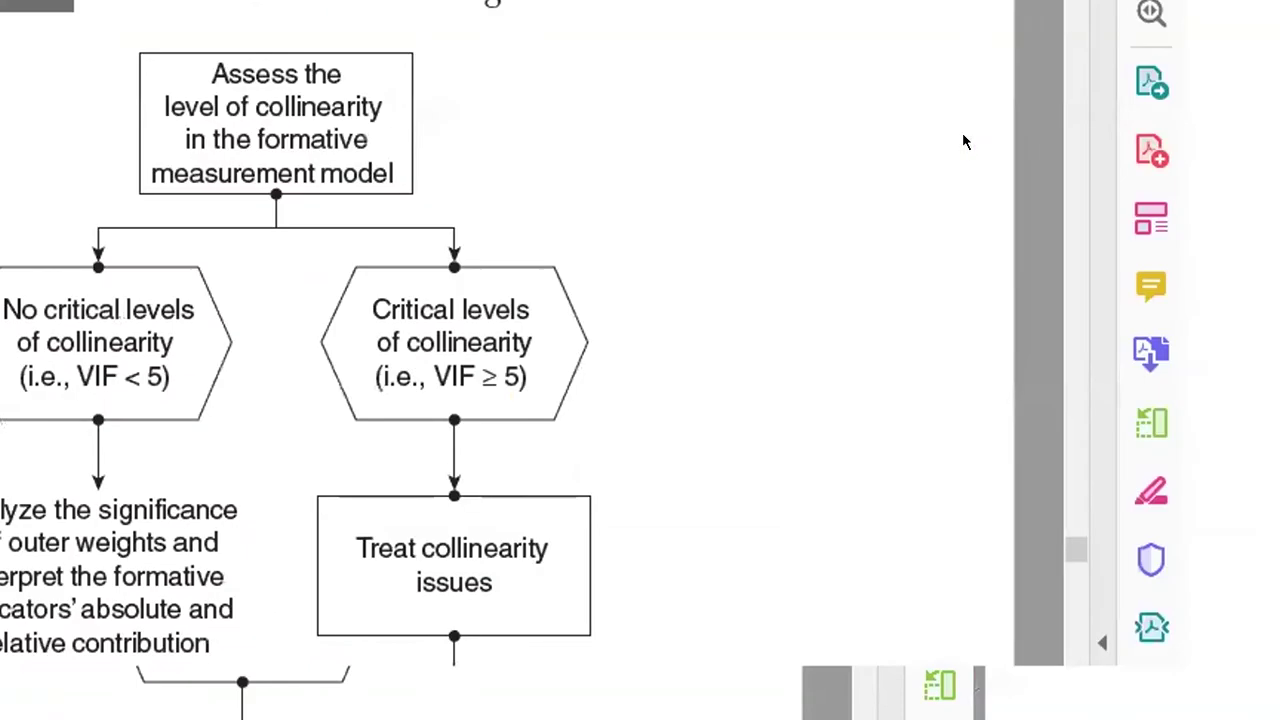
key("shift+F4")
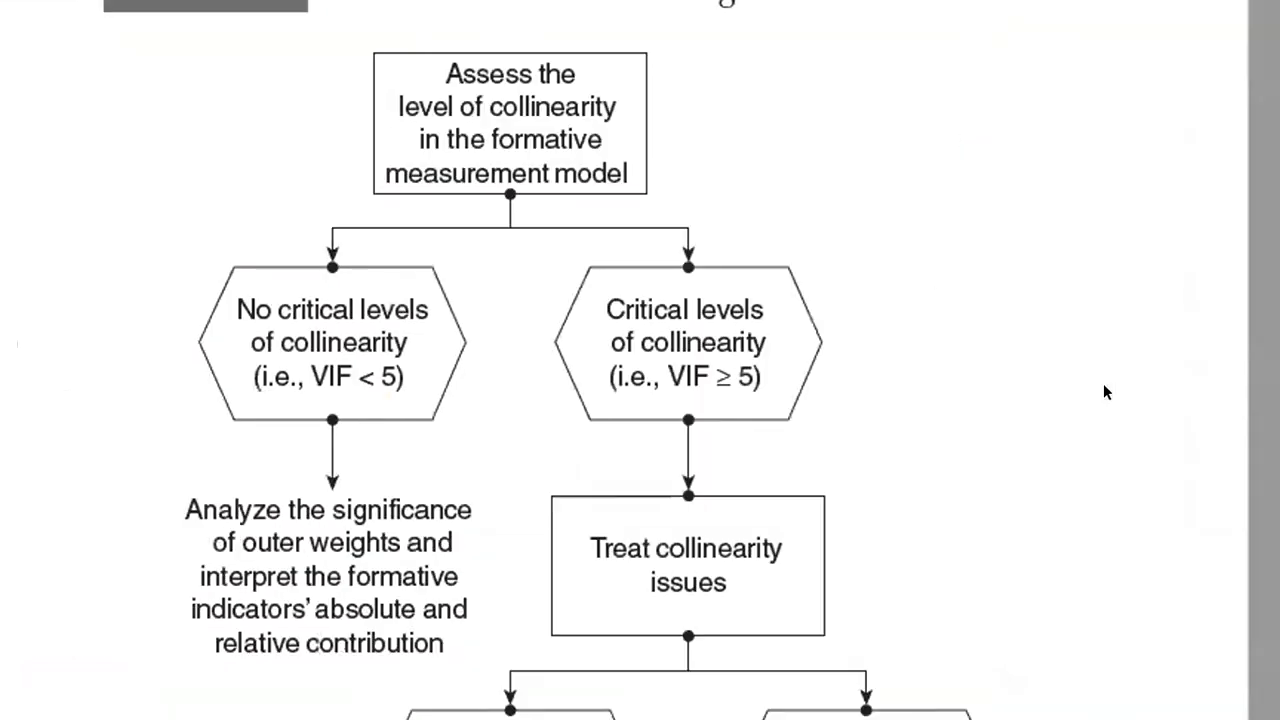
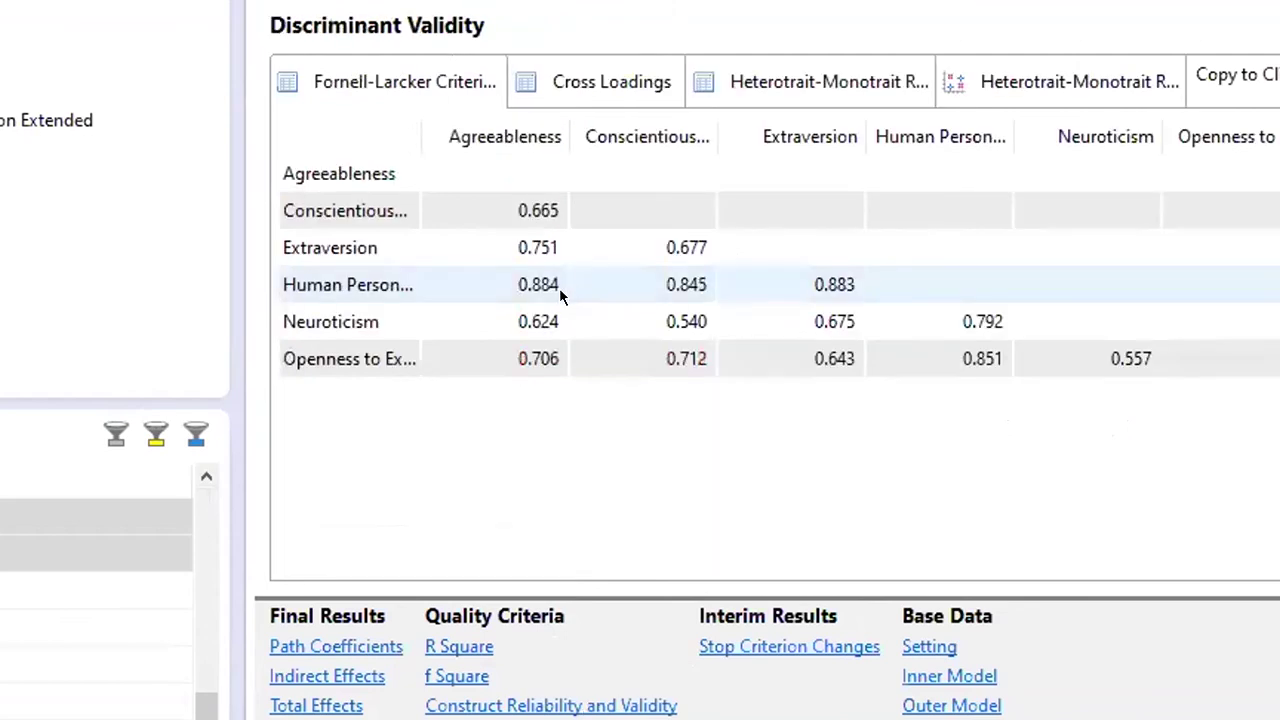
Step: Sort the Fornell-Larcker Criterion table by Agreeableness and view the Heterotrait-Monotrait Ratio (HTMT) table and chart
left_click(514, 140)
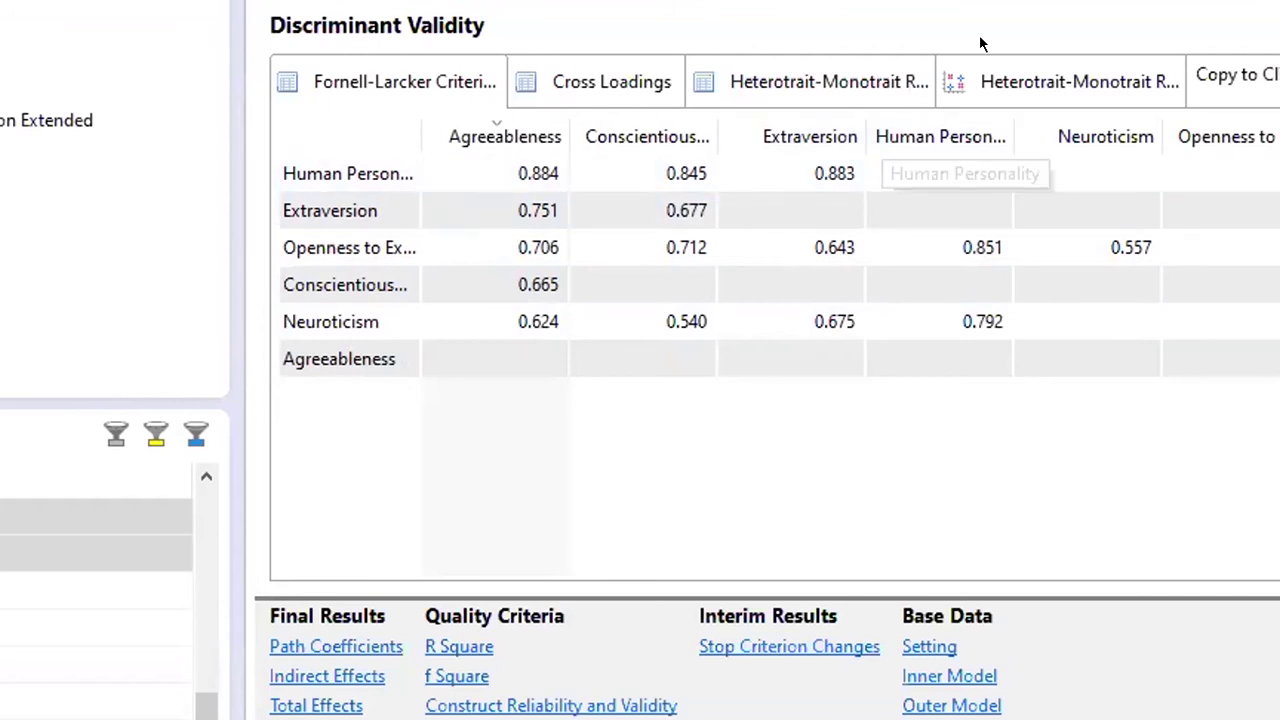
left_click(843, 66)
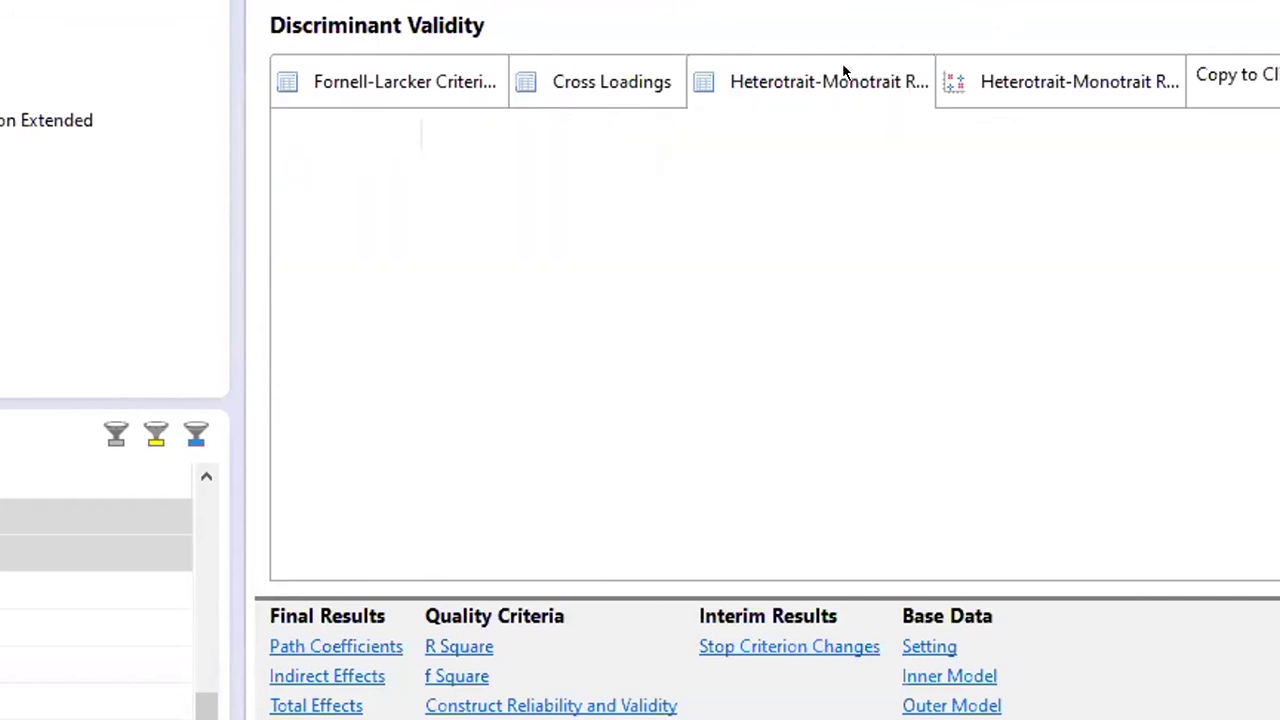
left_click(968, 62)
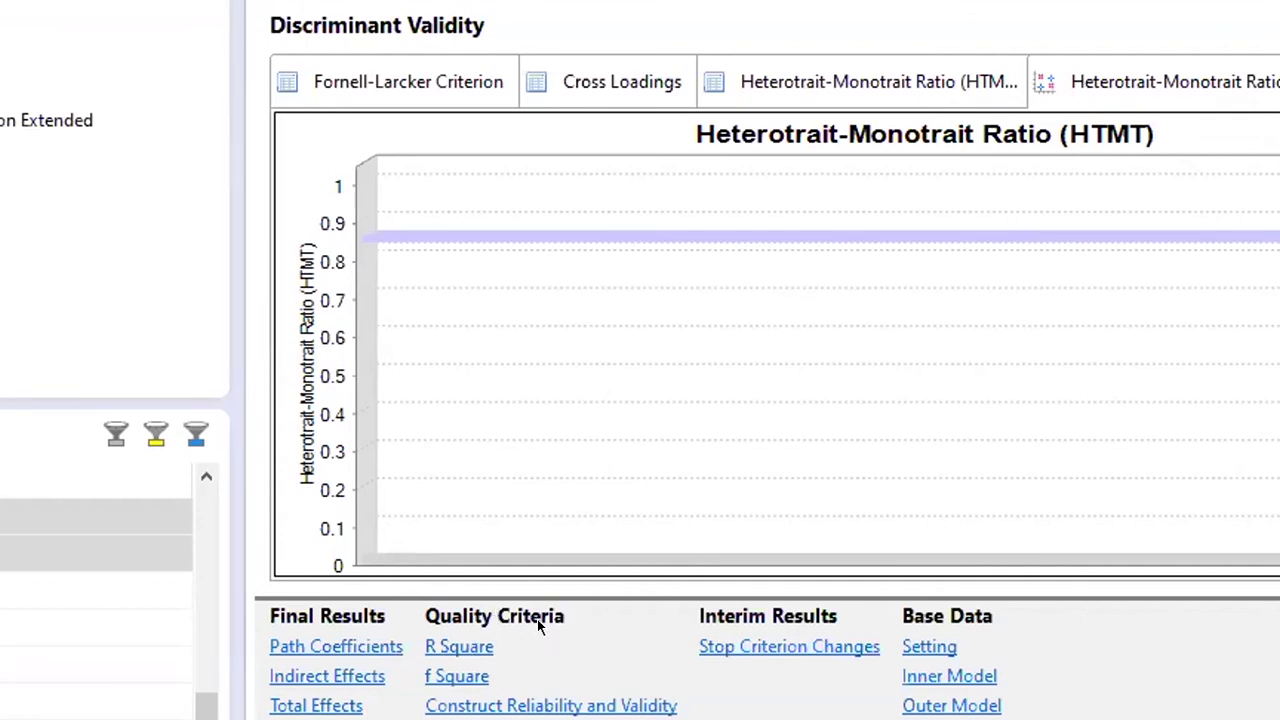
Step: View the R Square report as a matrix, as the R Square Adjusted chart and as the R Square chart
left_click(478, 646)
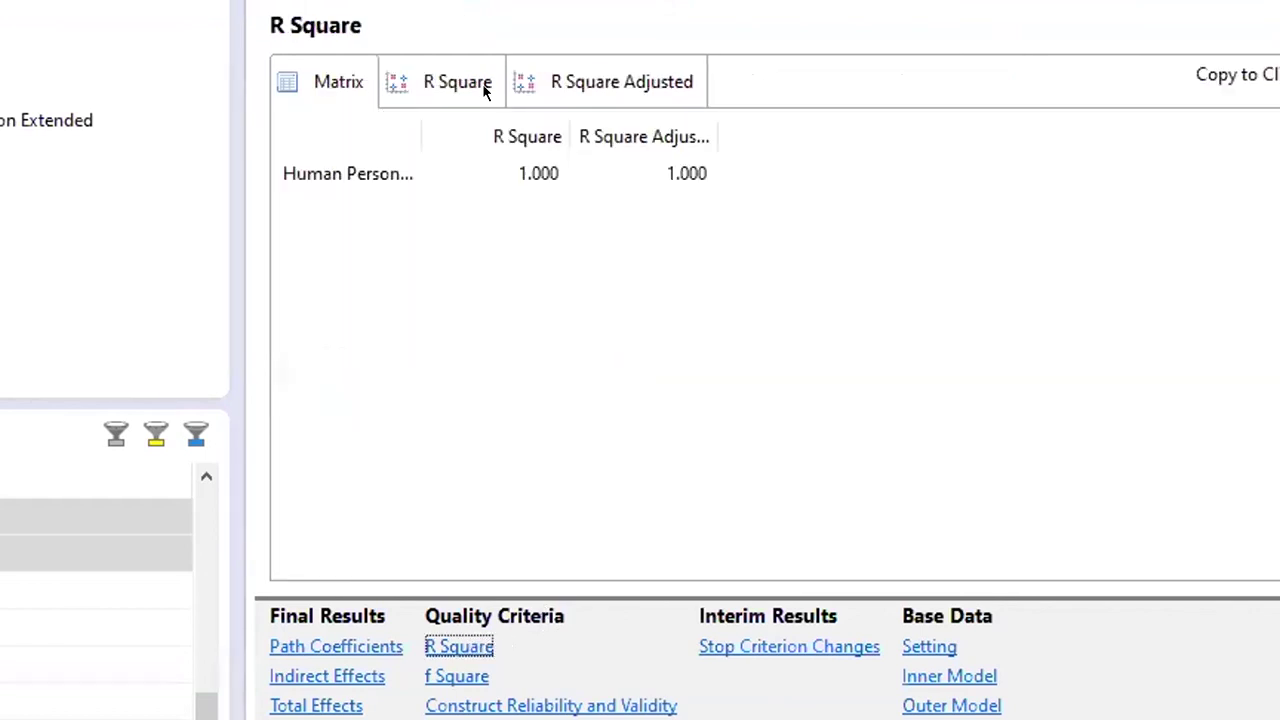
left_click(606, 88)
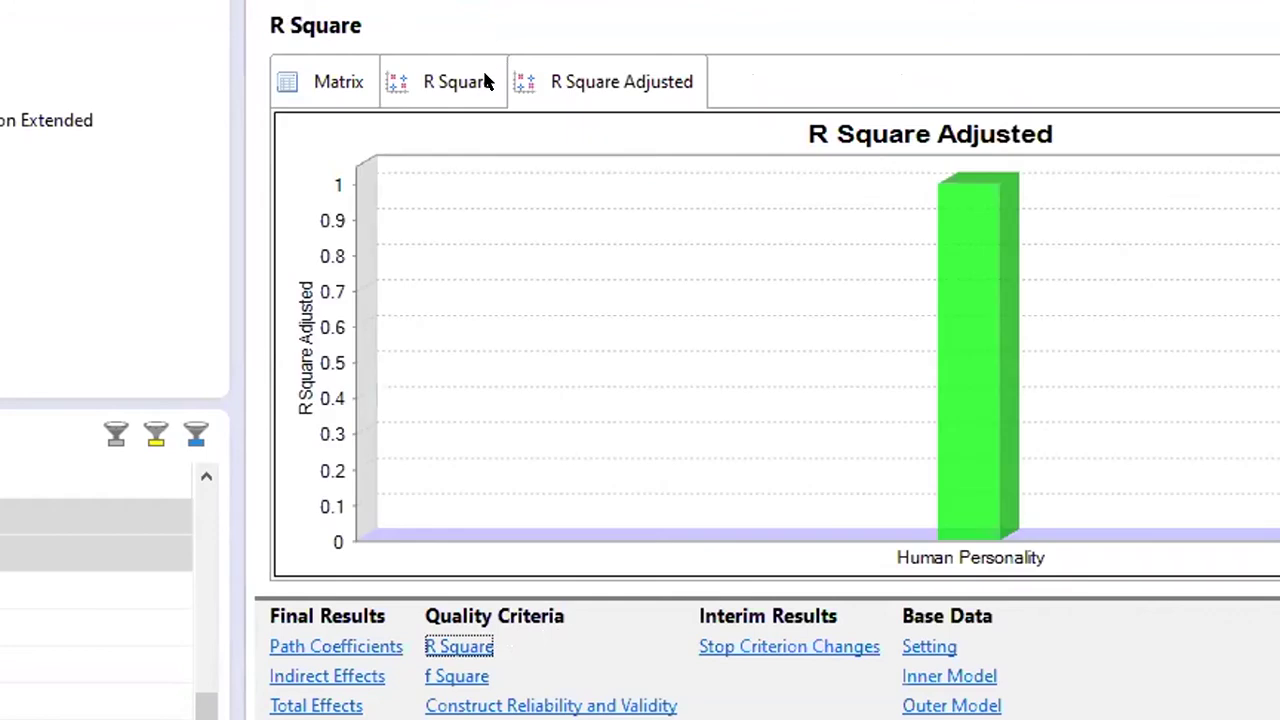
left_click(452, 88)
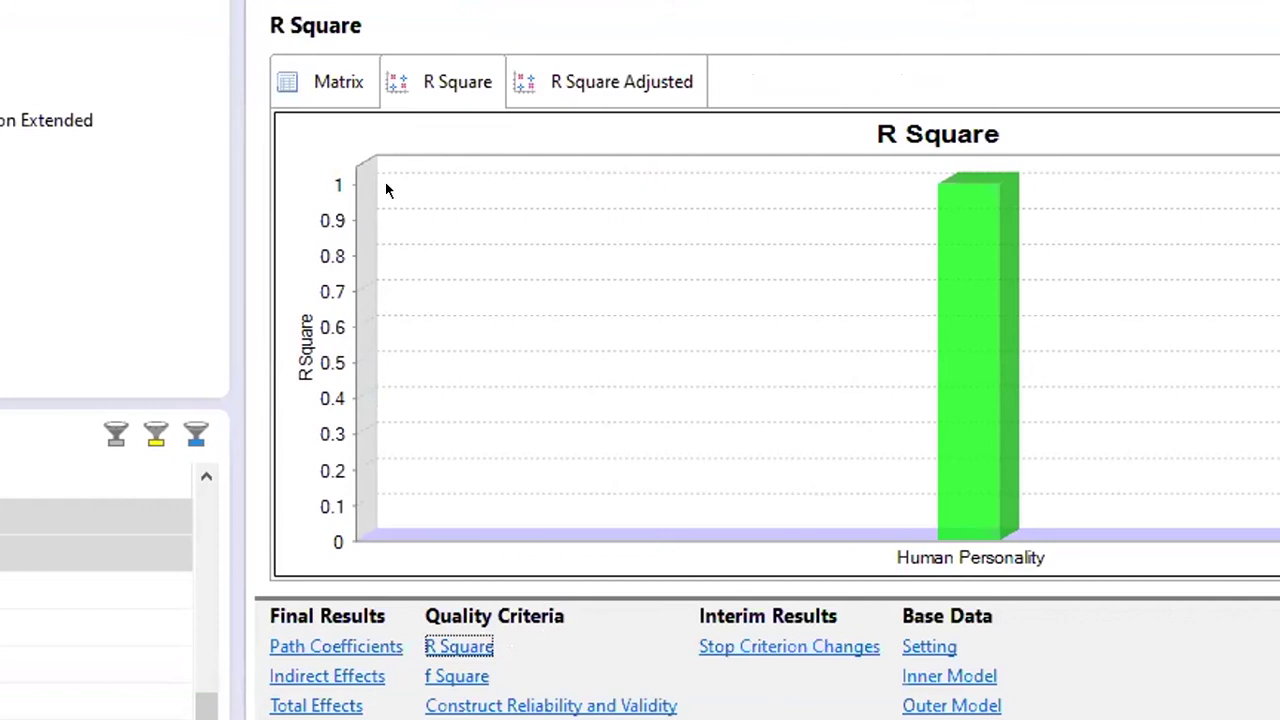
Step: Switch to the Day2Notes document in Word and find the passage on the R2 value for convergent validity of formative indicators
left_click(519, 719)
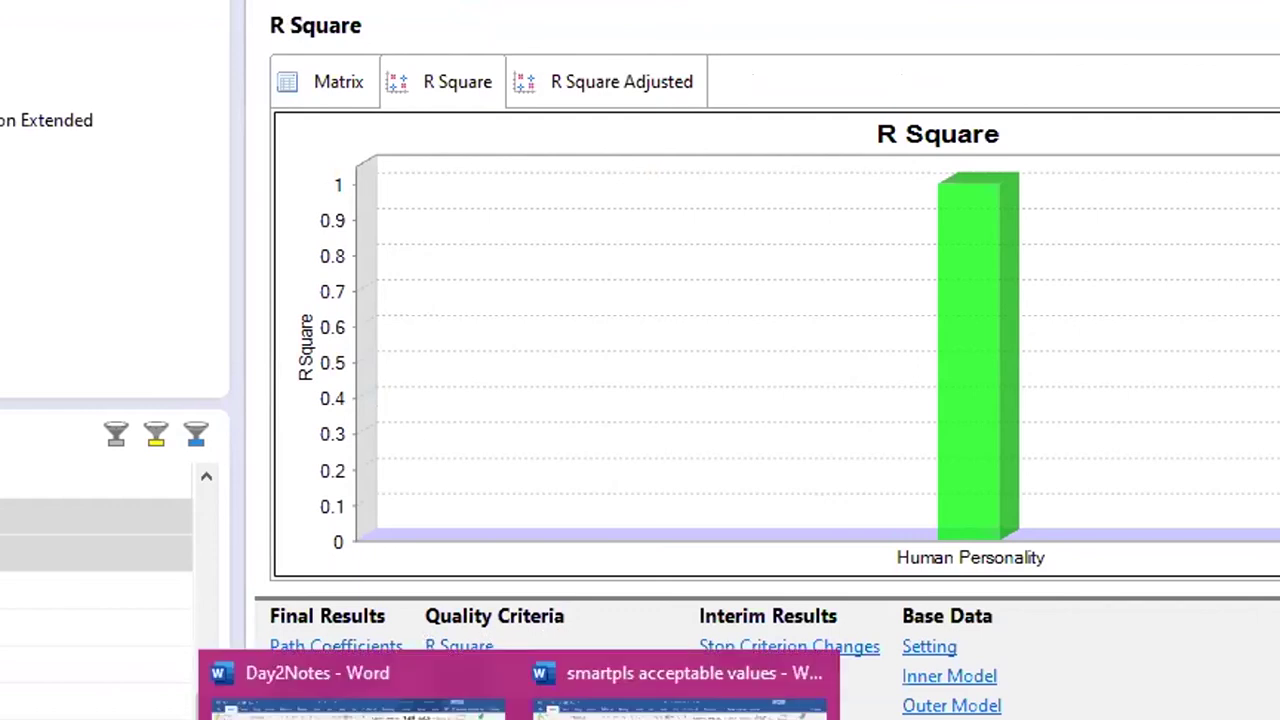
left_click(340, 690)
scroll(459, 562, "down", 5)
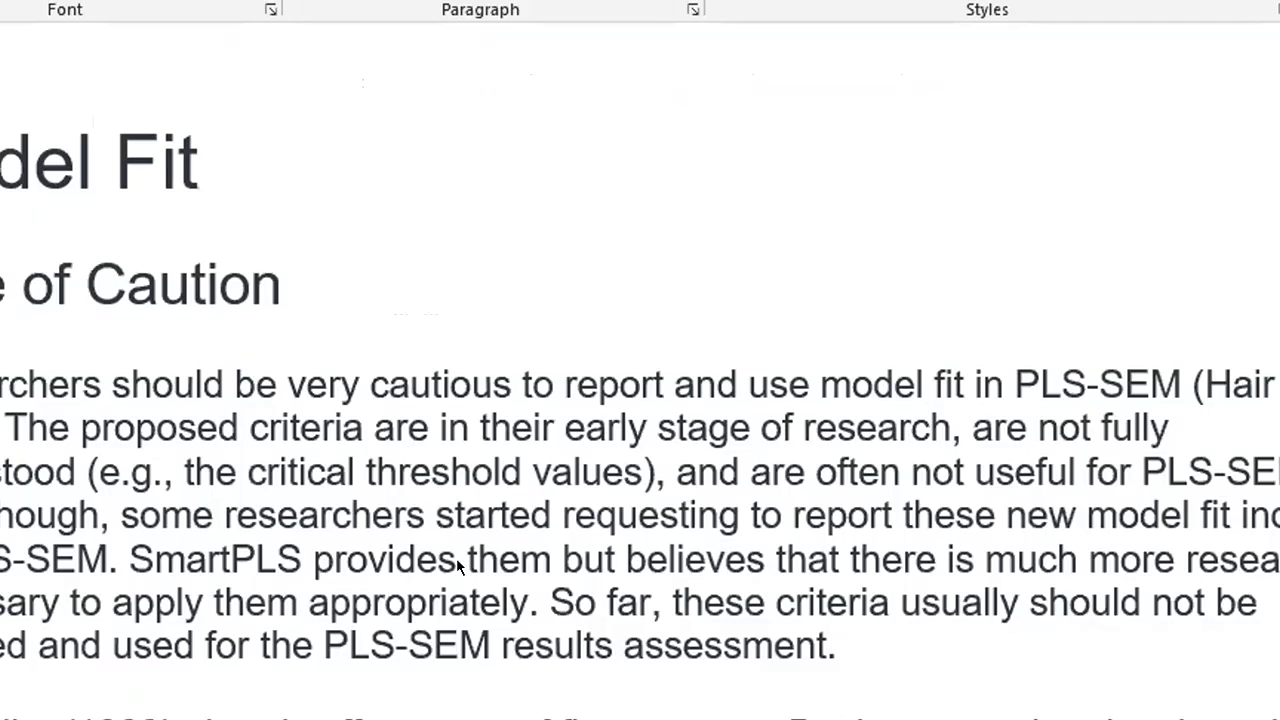
scroll(459, 562, "down", 10)
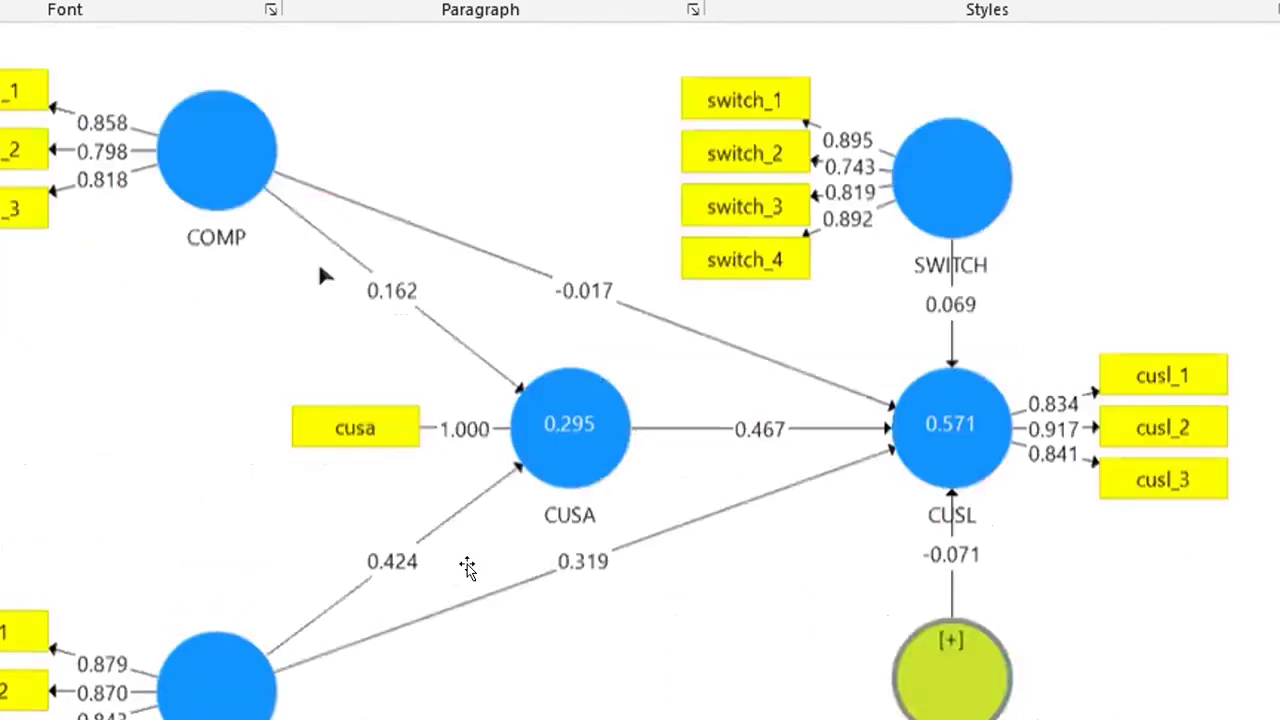
scroll(466, 566, "up", 5)
scroll(459, 549, "up", 10)
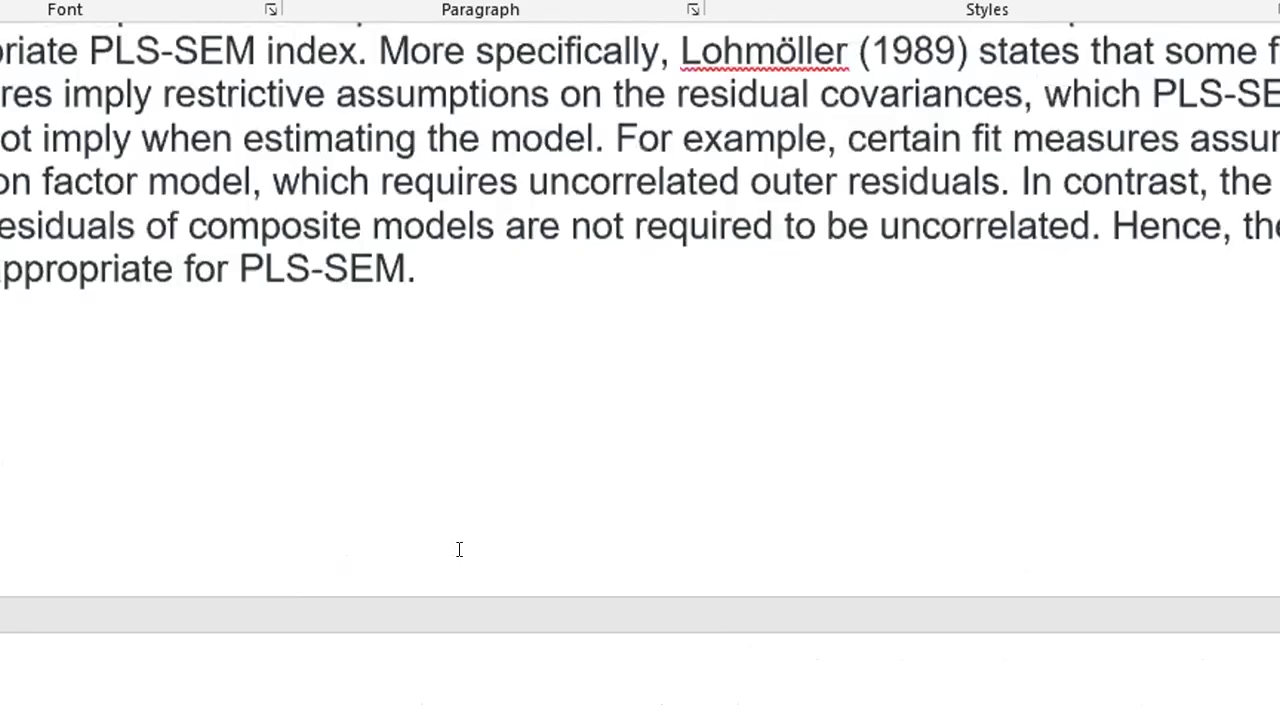
scroll(461, 549, "up", 5)
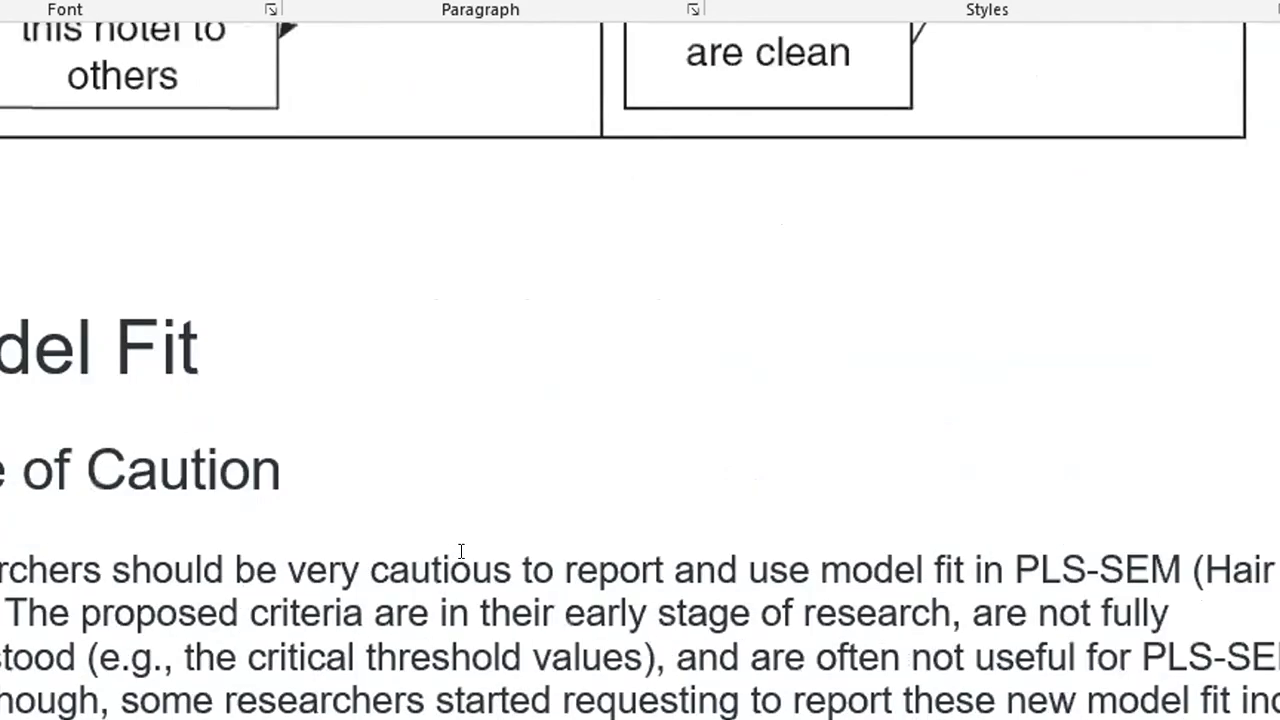
scroll(470, 560, "down", 15)
scroll(482, 550, "down", 10)
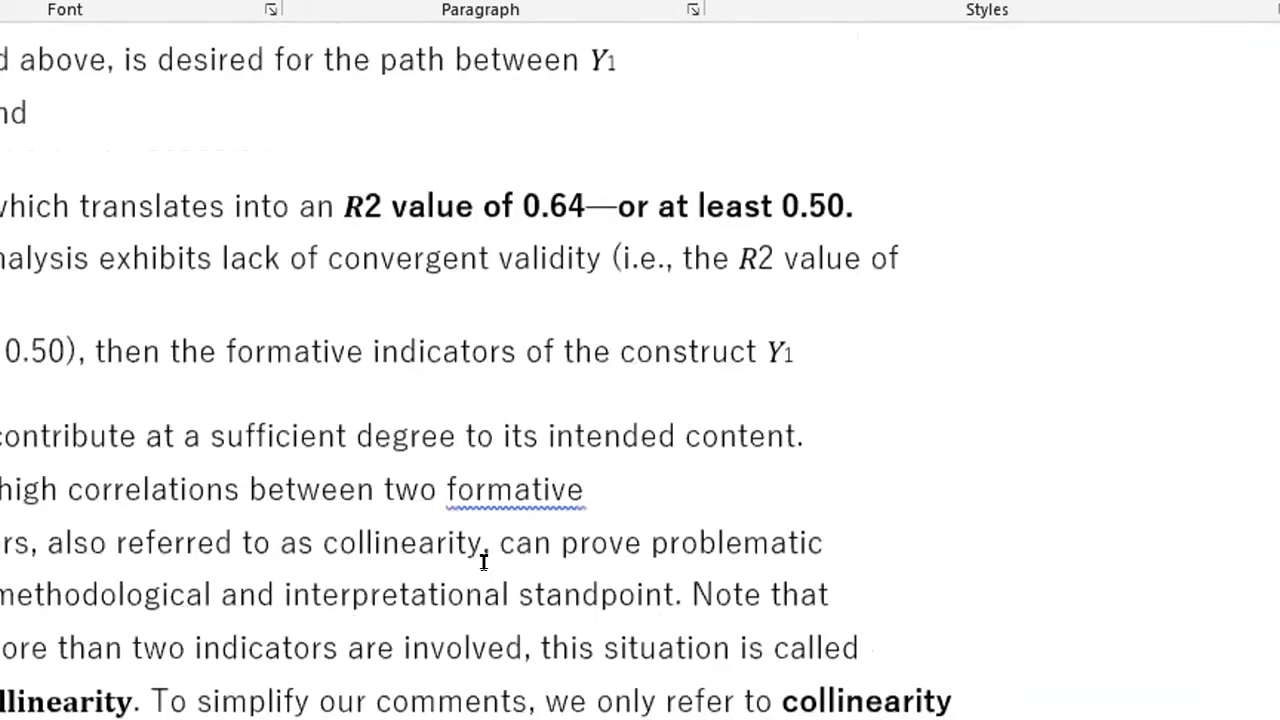
Step: Read the Day2Notes passages on the R2 value, collinearity and outer weight of formative indicators, comparing them with the R Square chart
scroll(726, 486, "up", 2)
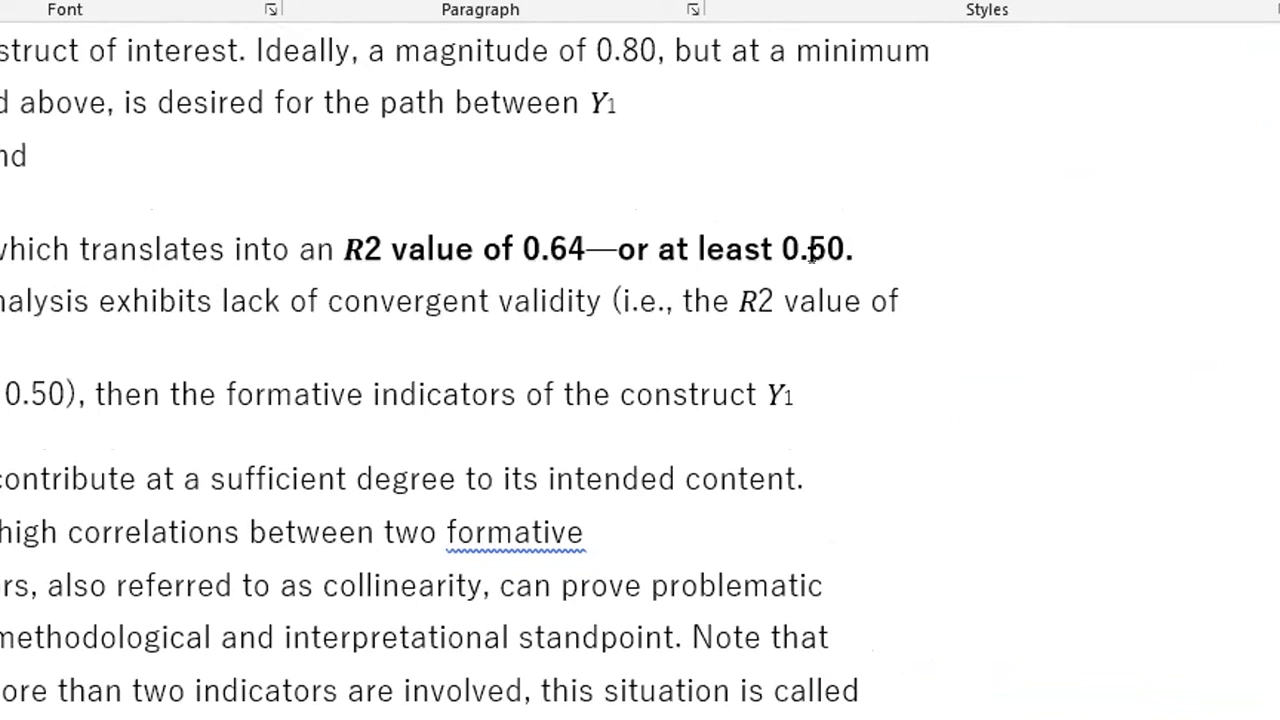
scroll(812, 253, "down", 3)
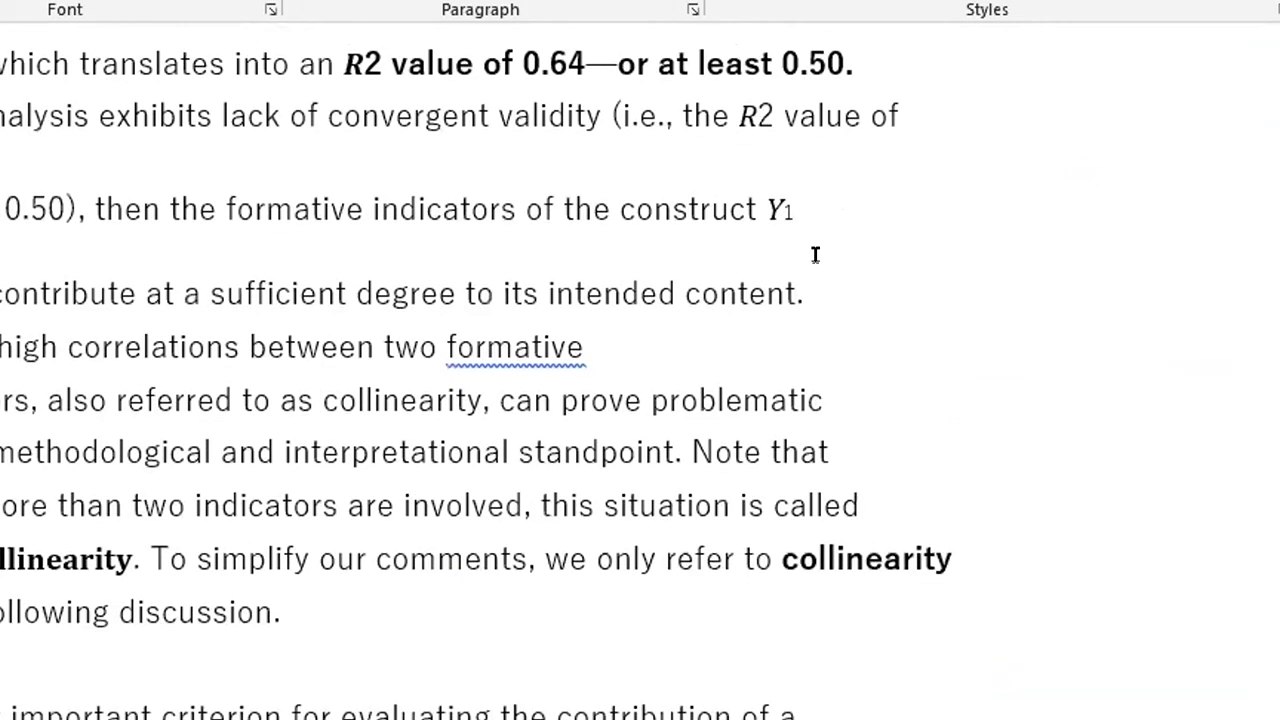
scroll(815, 255, "up", 9)
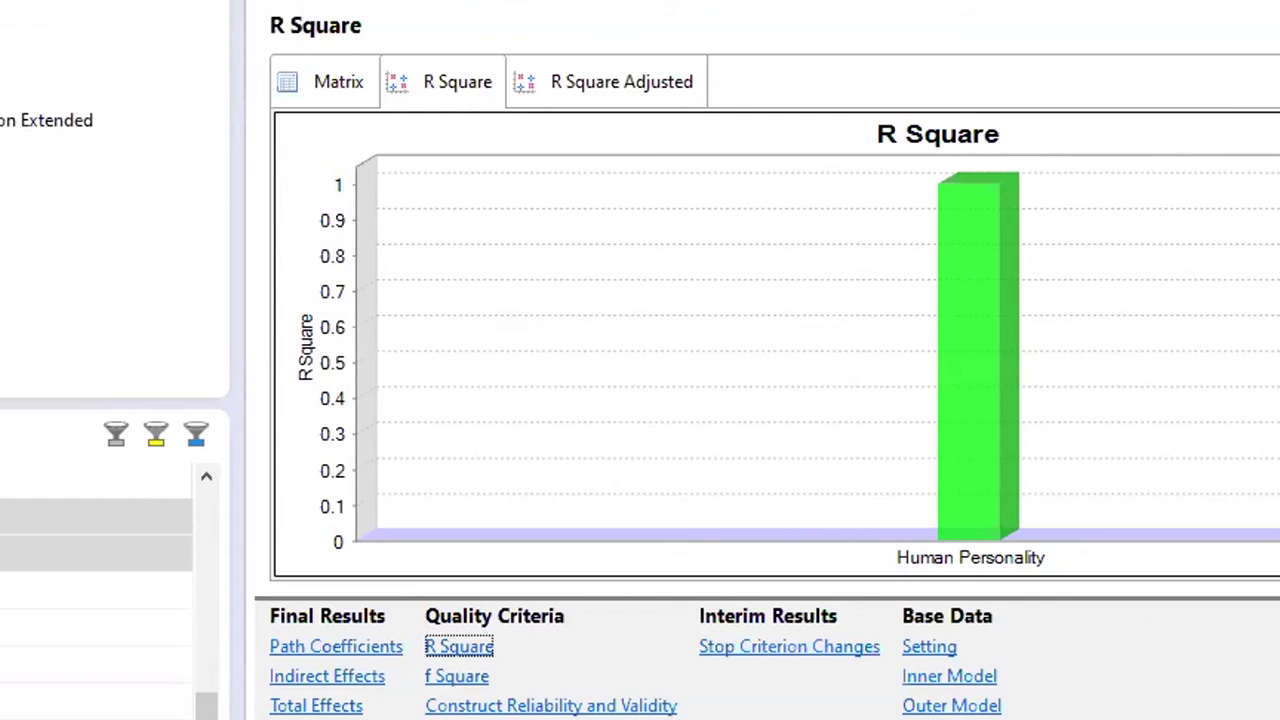
mouse_move(518, 719)
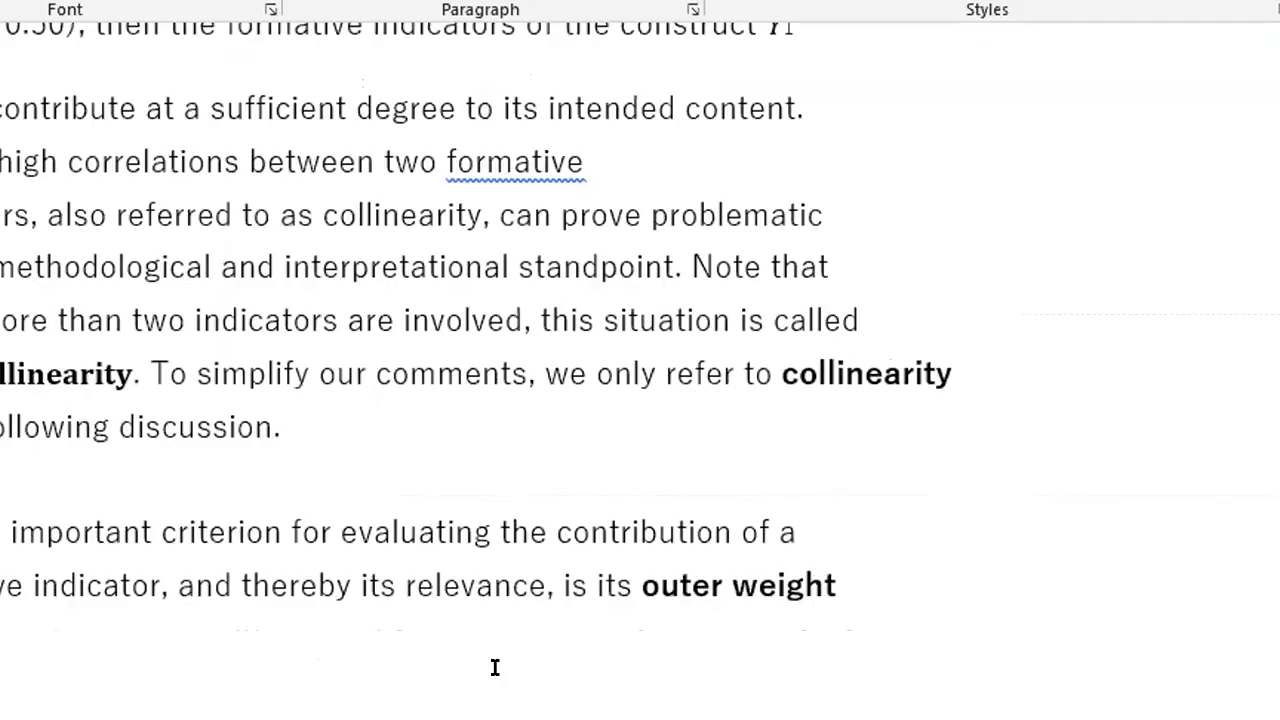
scroll(490, 668, "down", 10)
scroll(483, 663, "up", 10)
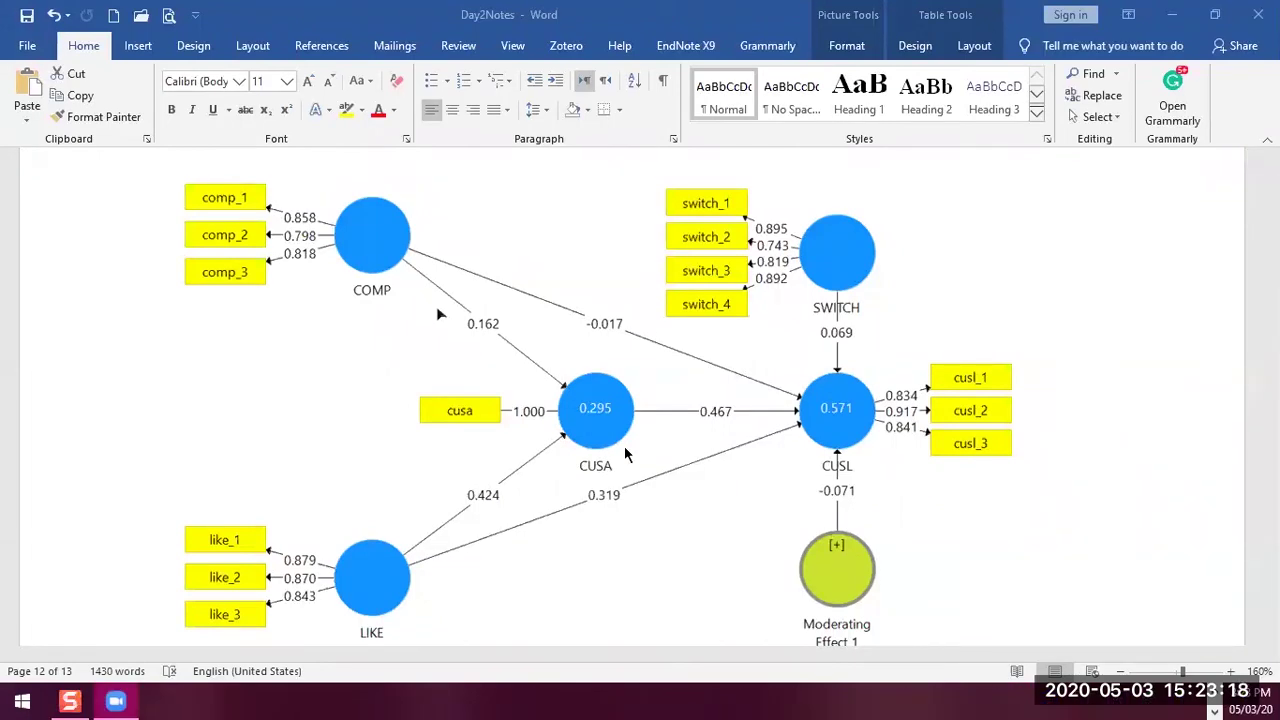
Step: Examine the path model diagram with the moderating effect on CUSL above the Formative Measures heading in Day2Notes
scroll(624, 456, "down", 1)
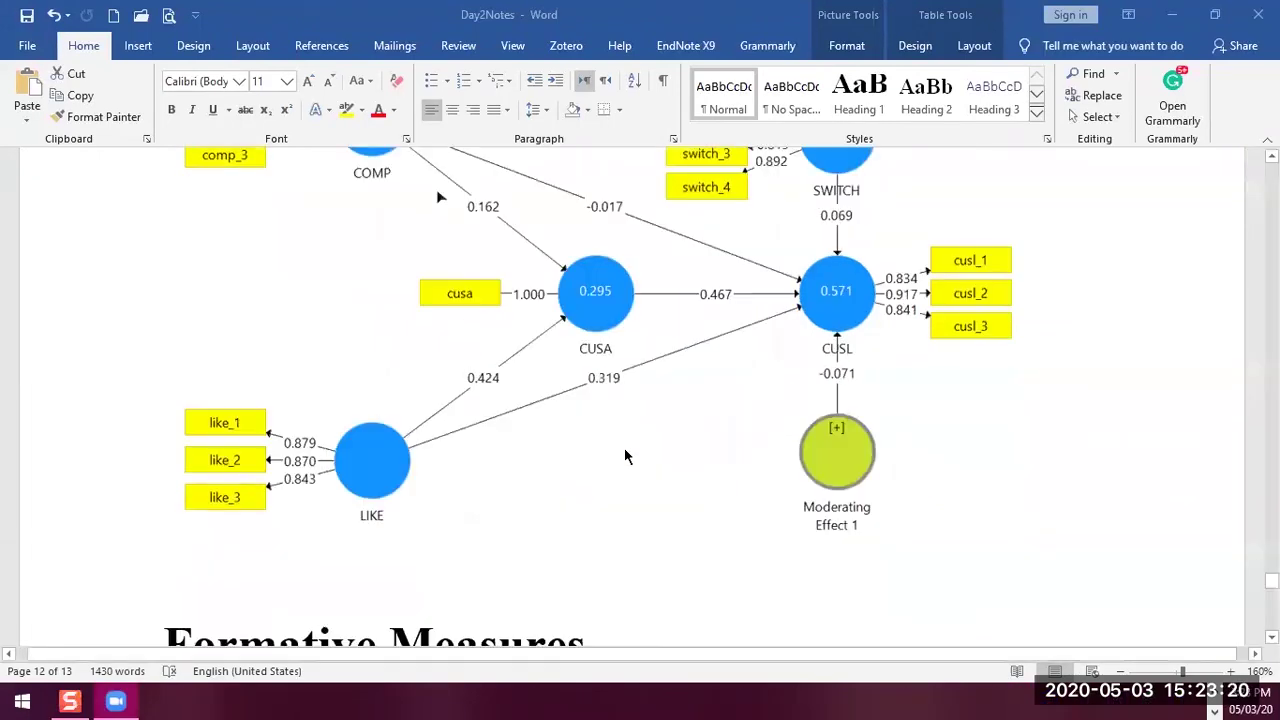
scroll(624, 456, "up", 1)
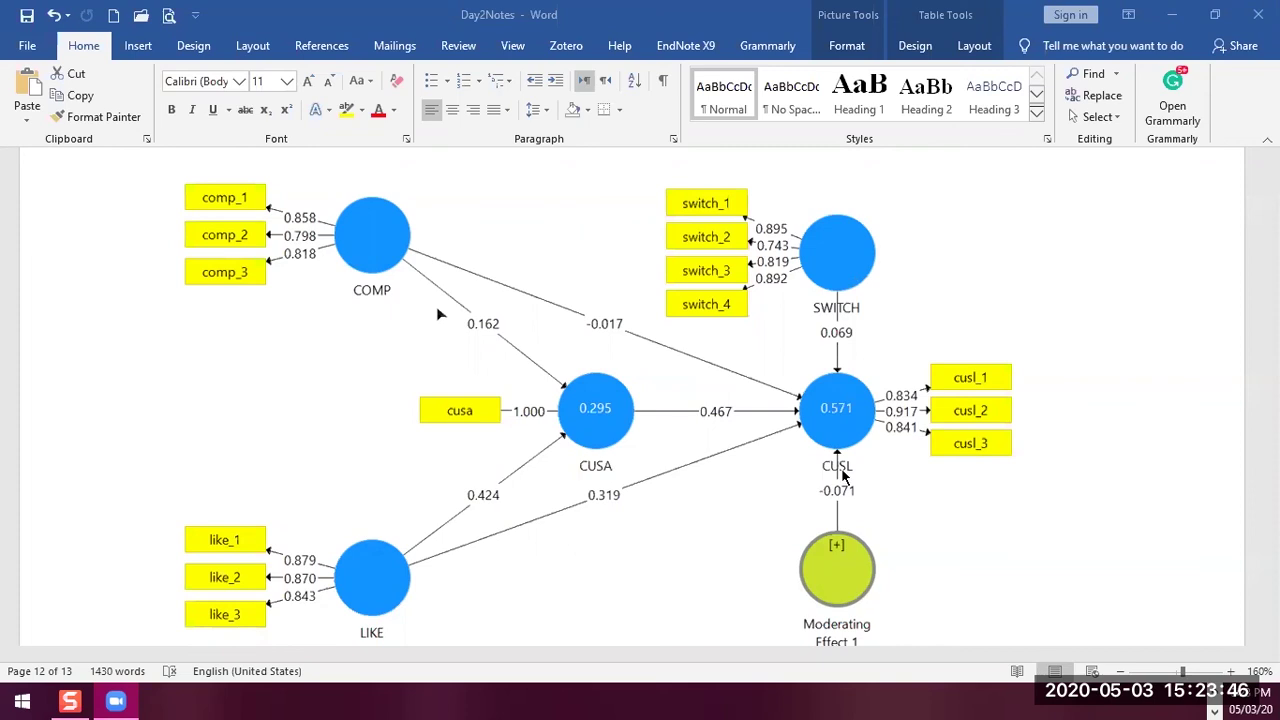
scroll(846, 480, "down", 1)
scroll(846, 480, "up", 1)
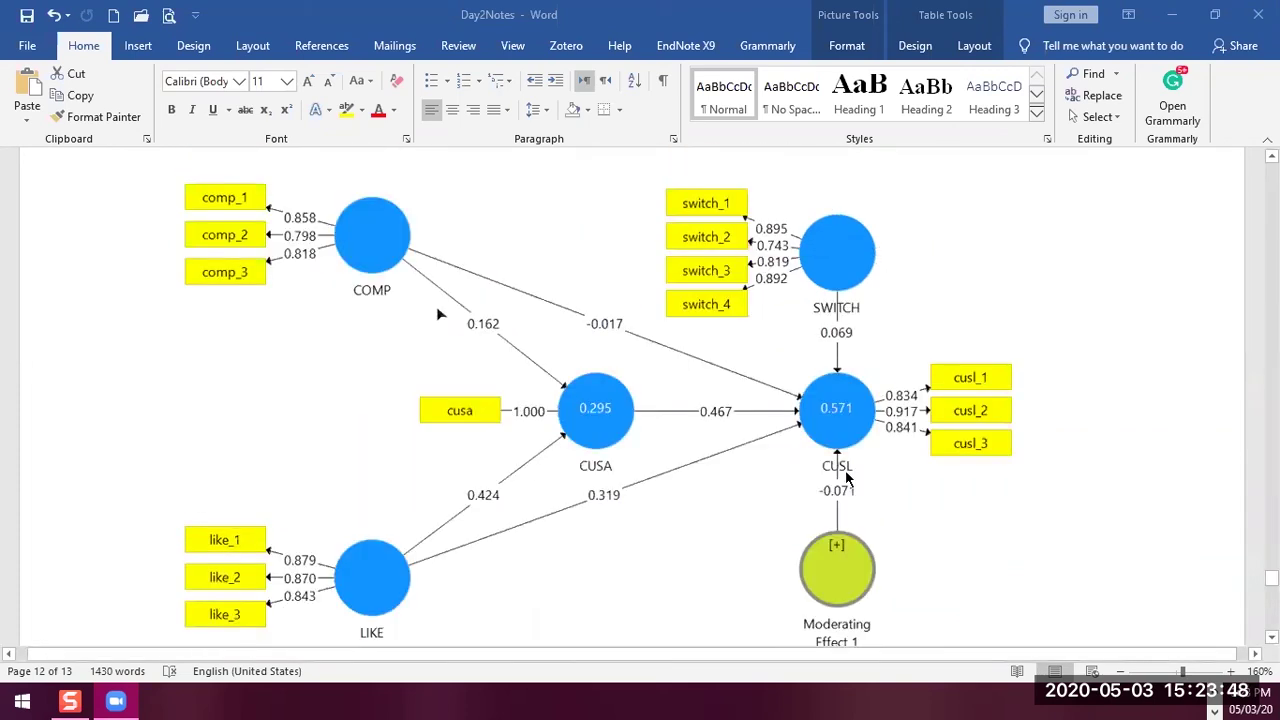
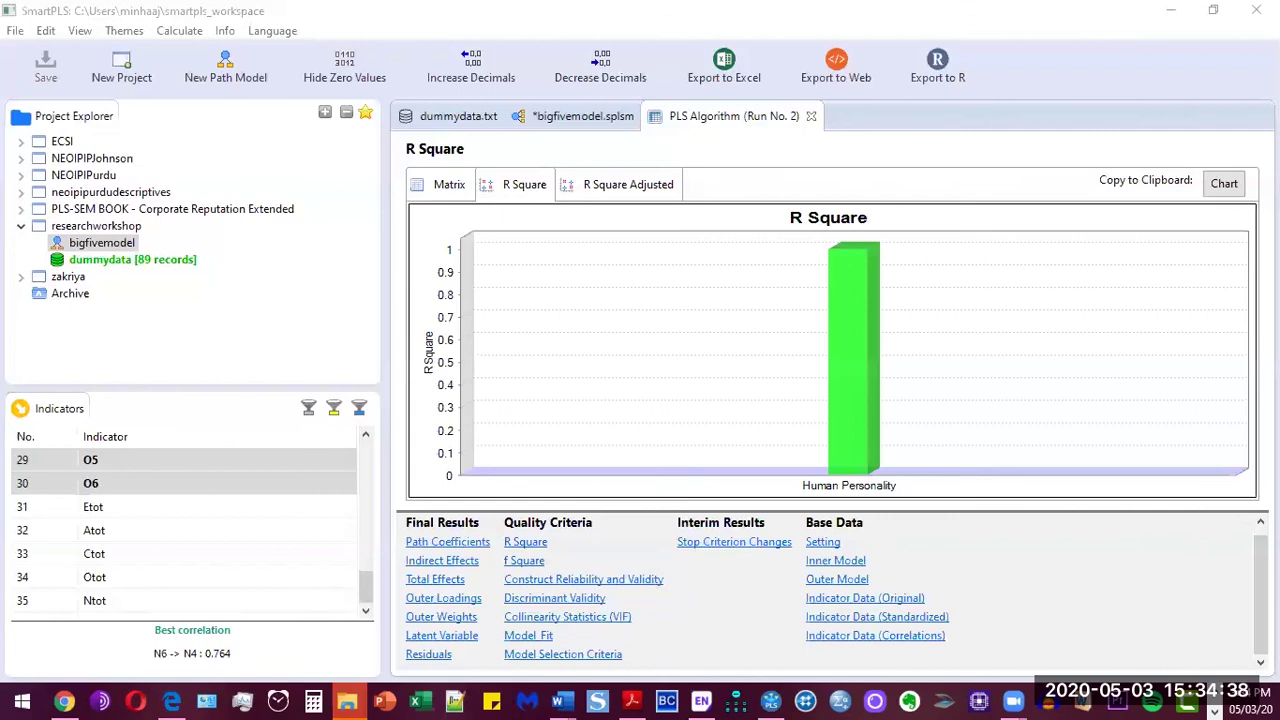
Step: Return to the bigfivemodel diagram in SmartPLS and review the PLS Algorithm's maximum iterations and stop criterion, closing the setup without calculating
left_click(559, 110)
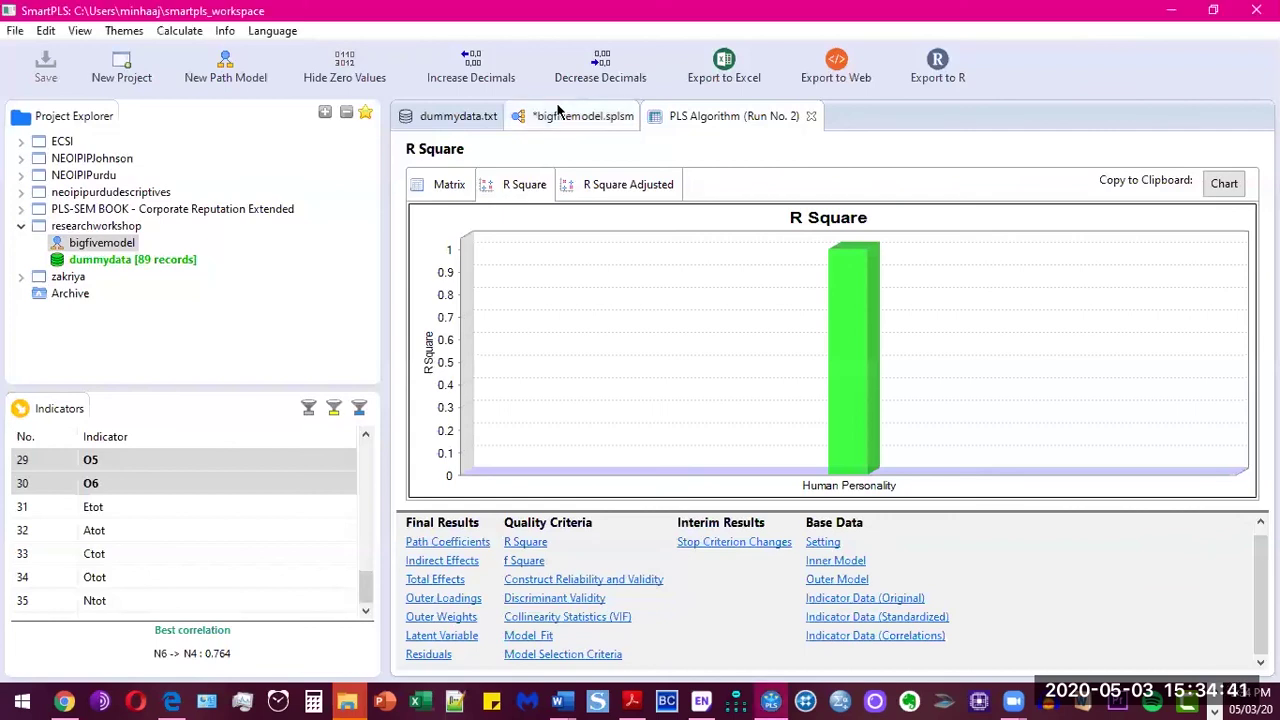
left_click(635, 124)
left_click(830, 85)
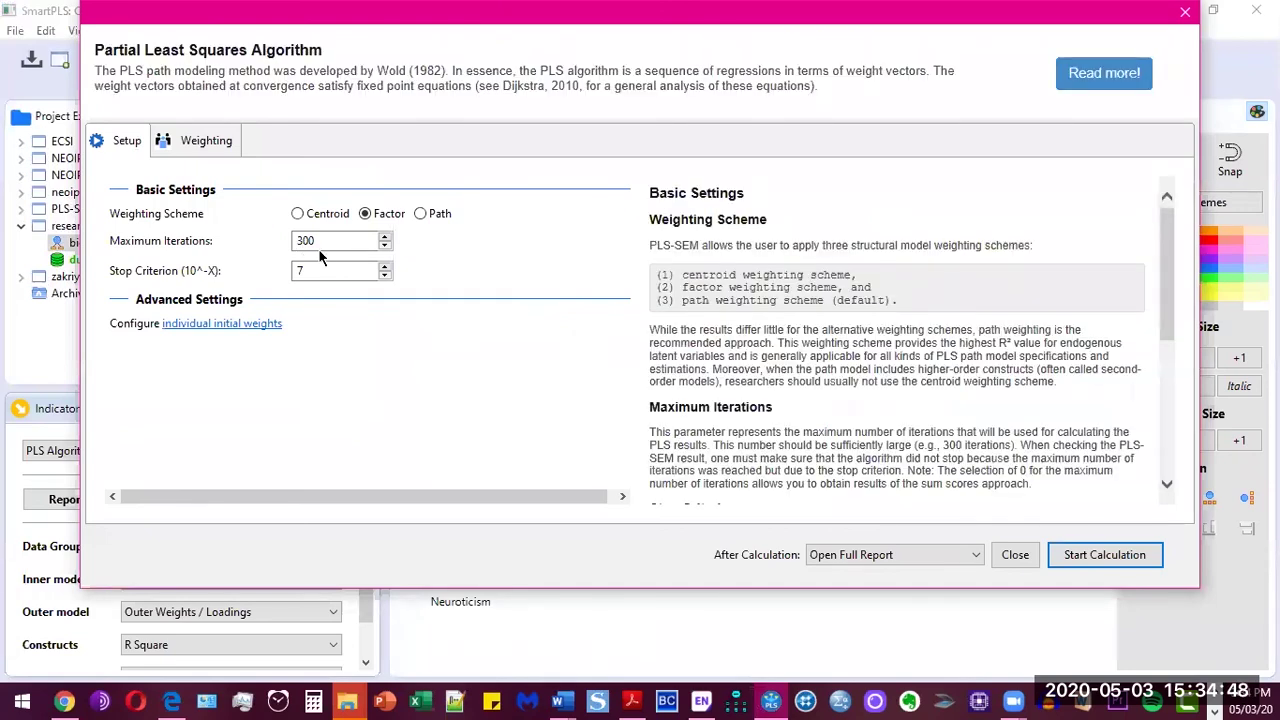
left_click(320, 247)
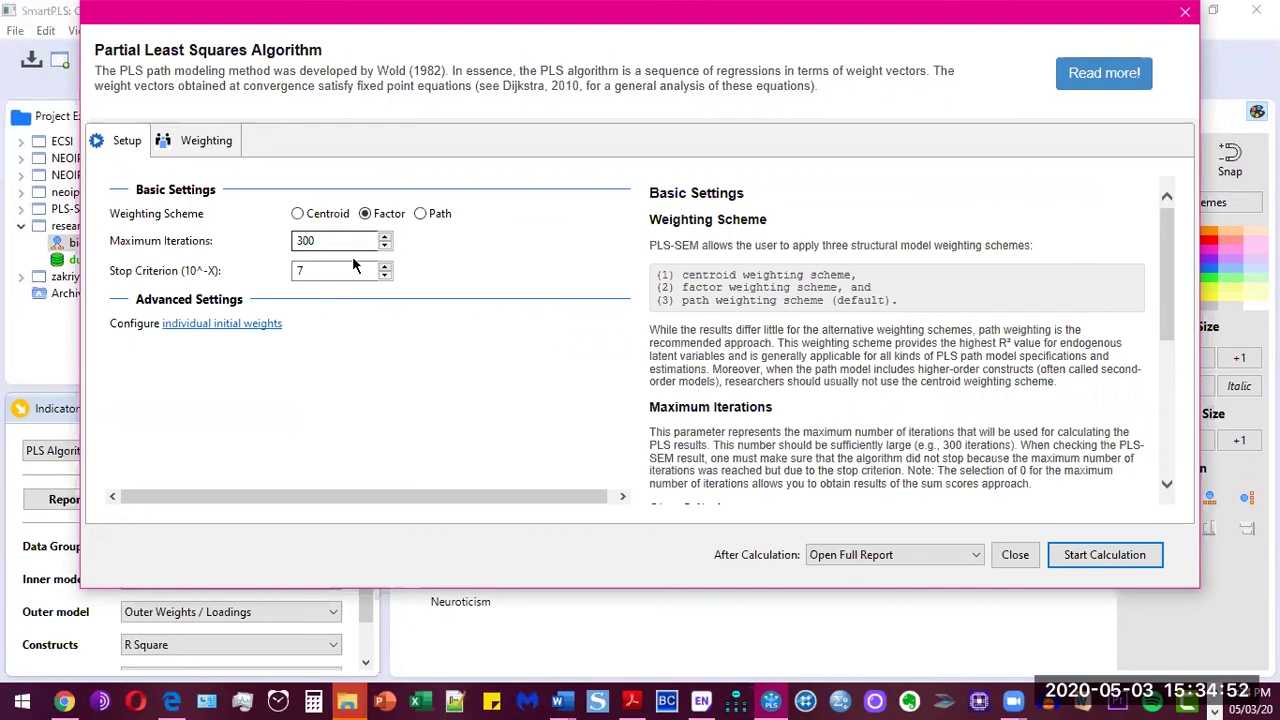
left_click(356, 266)
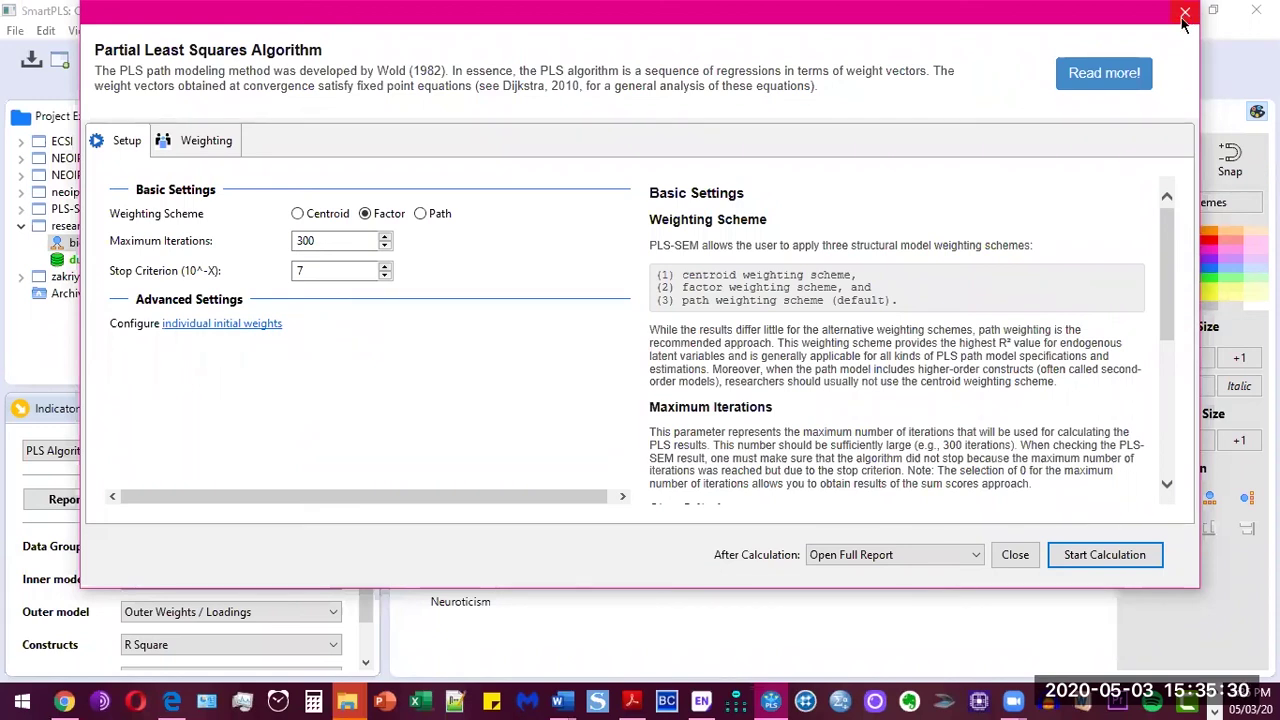
left_click(1184, 14)
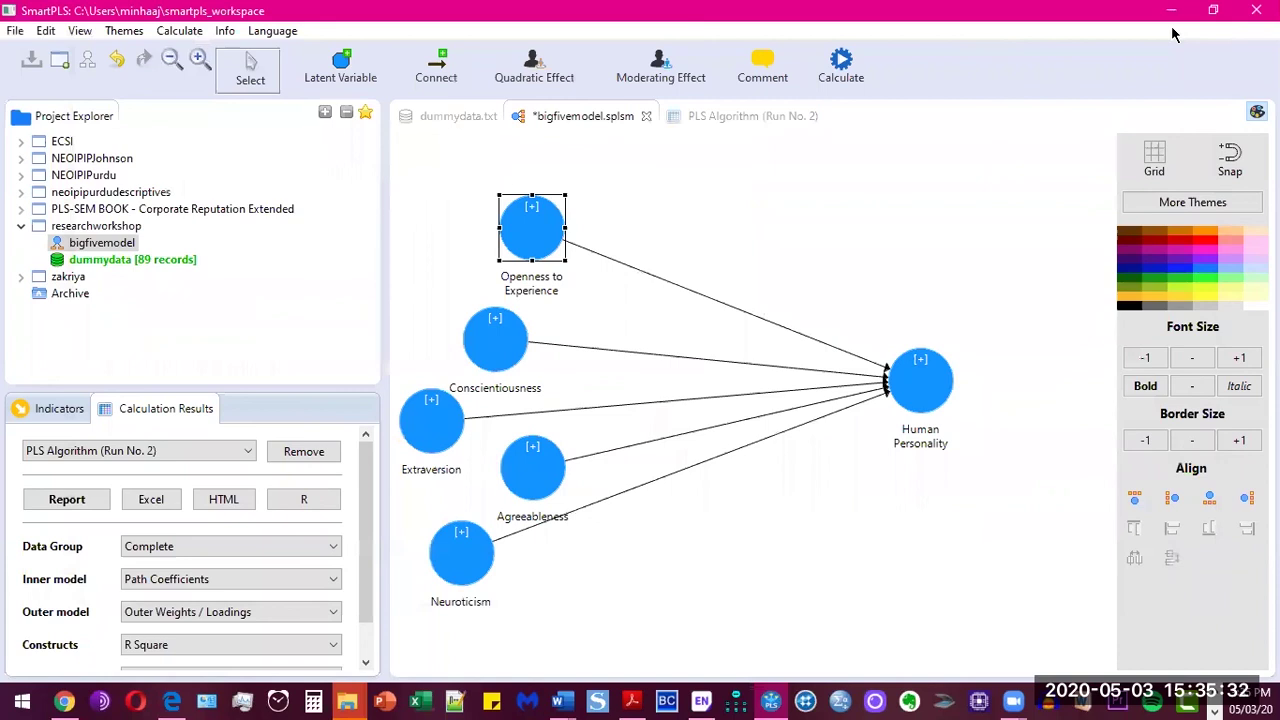